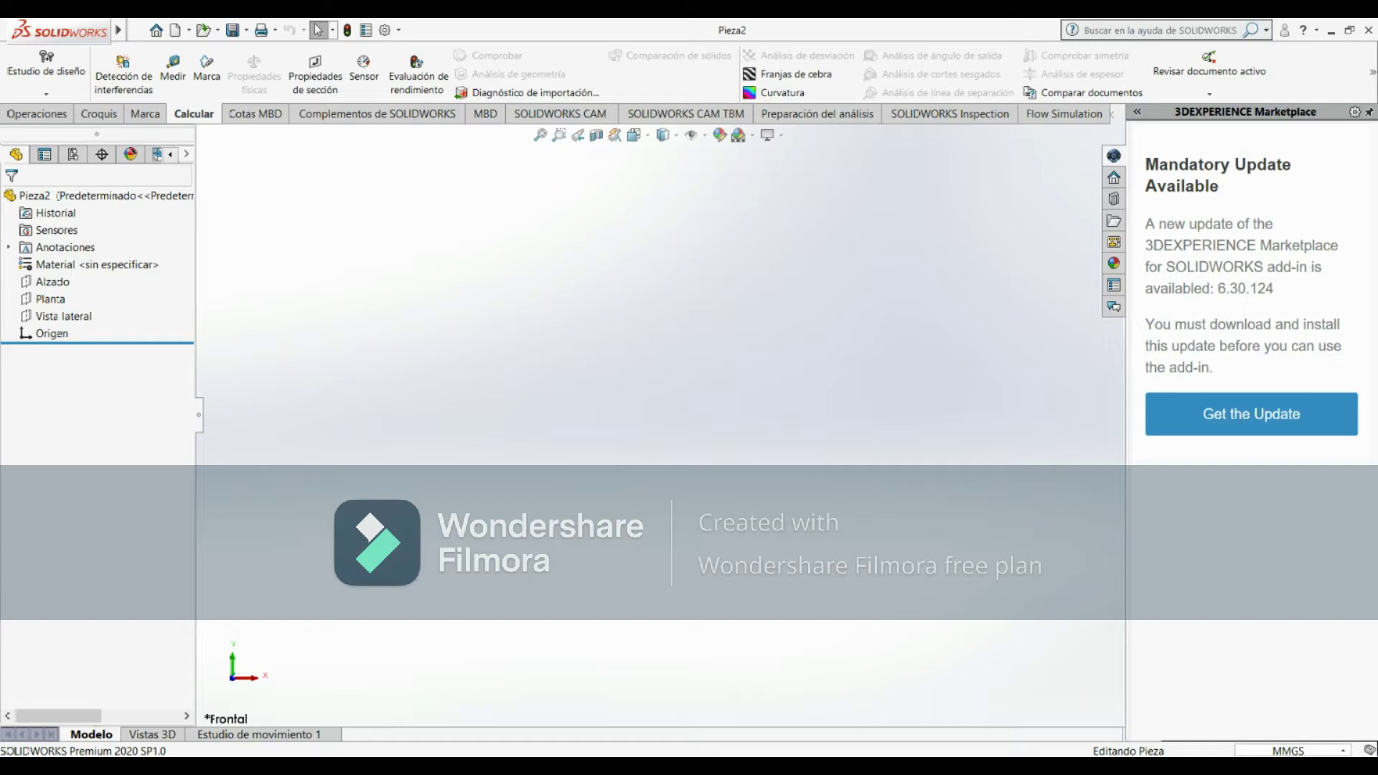
Set the part units to MKS and select the Alzado plane
left_click(1284, 657)
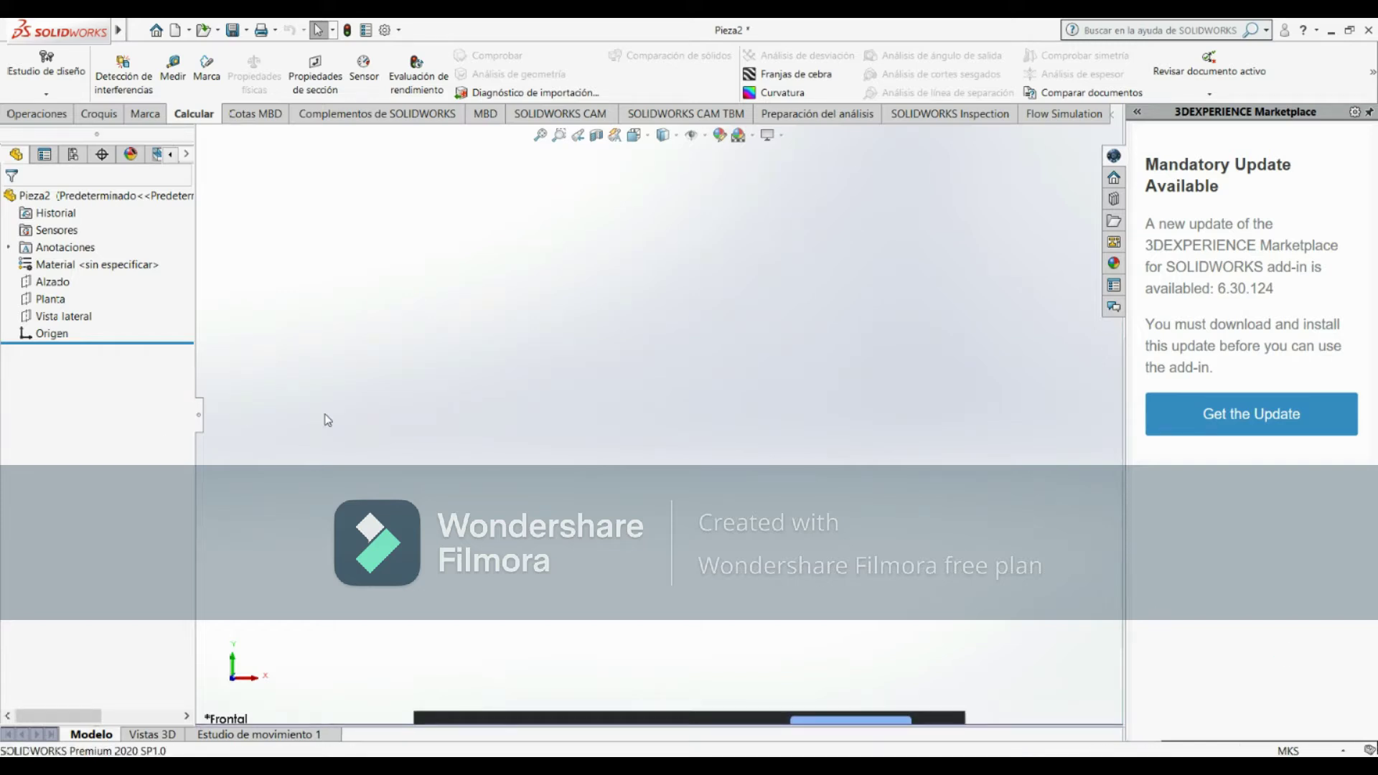
left_click(53, 281)
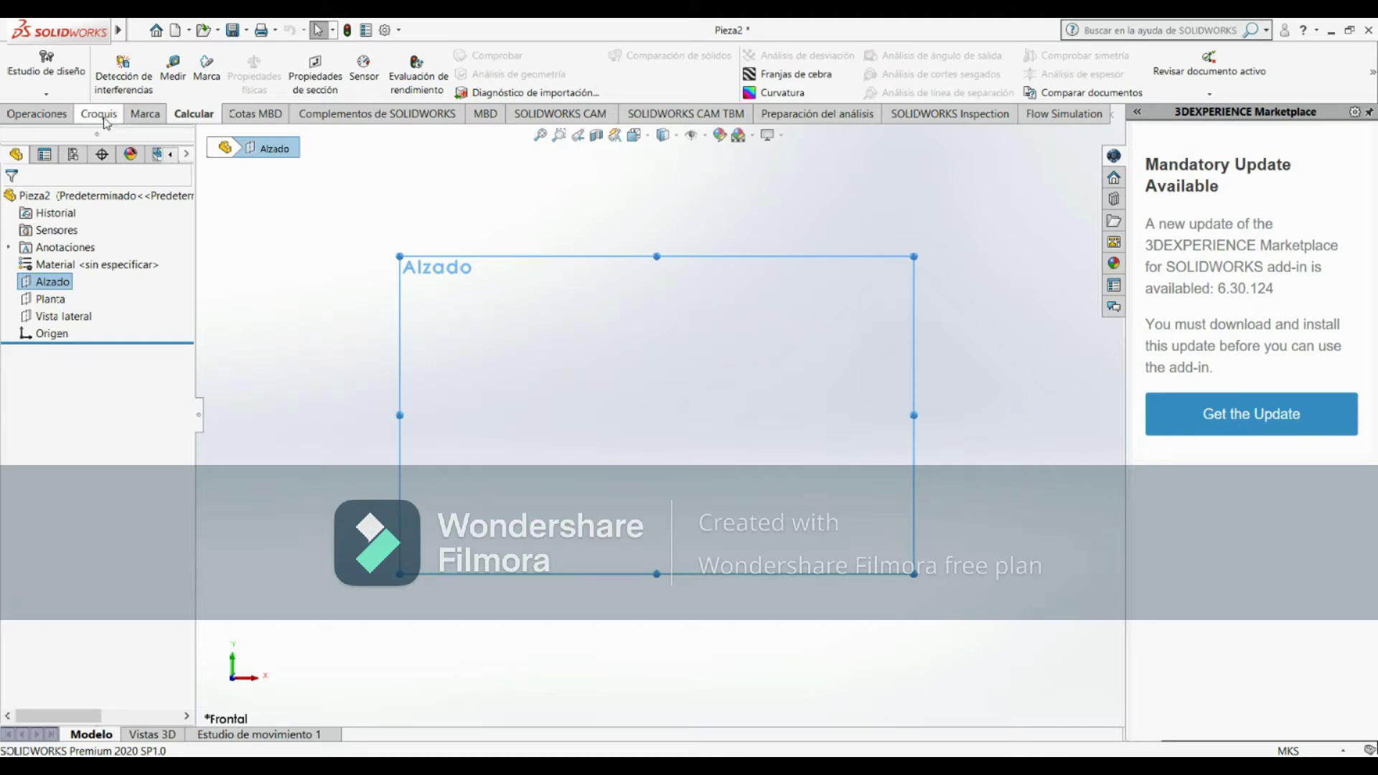
Draw five connected lines from the origin into a closed outline with a slanted lower-left edge
left_click(100, 113)
left_click(133, 55)
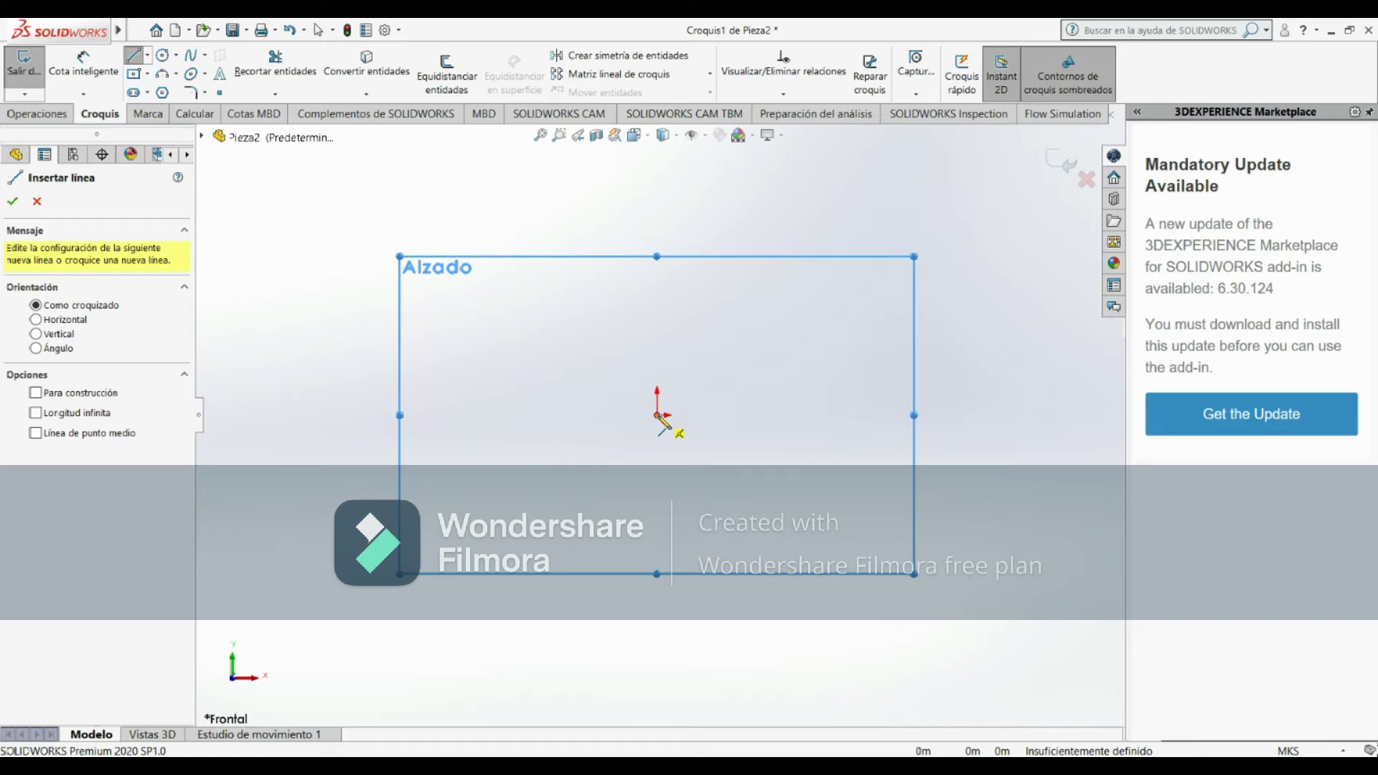
left_click(656, 414)
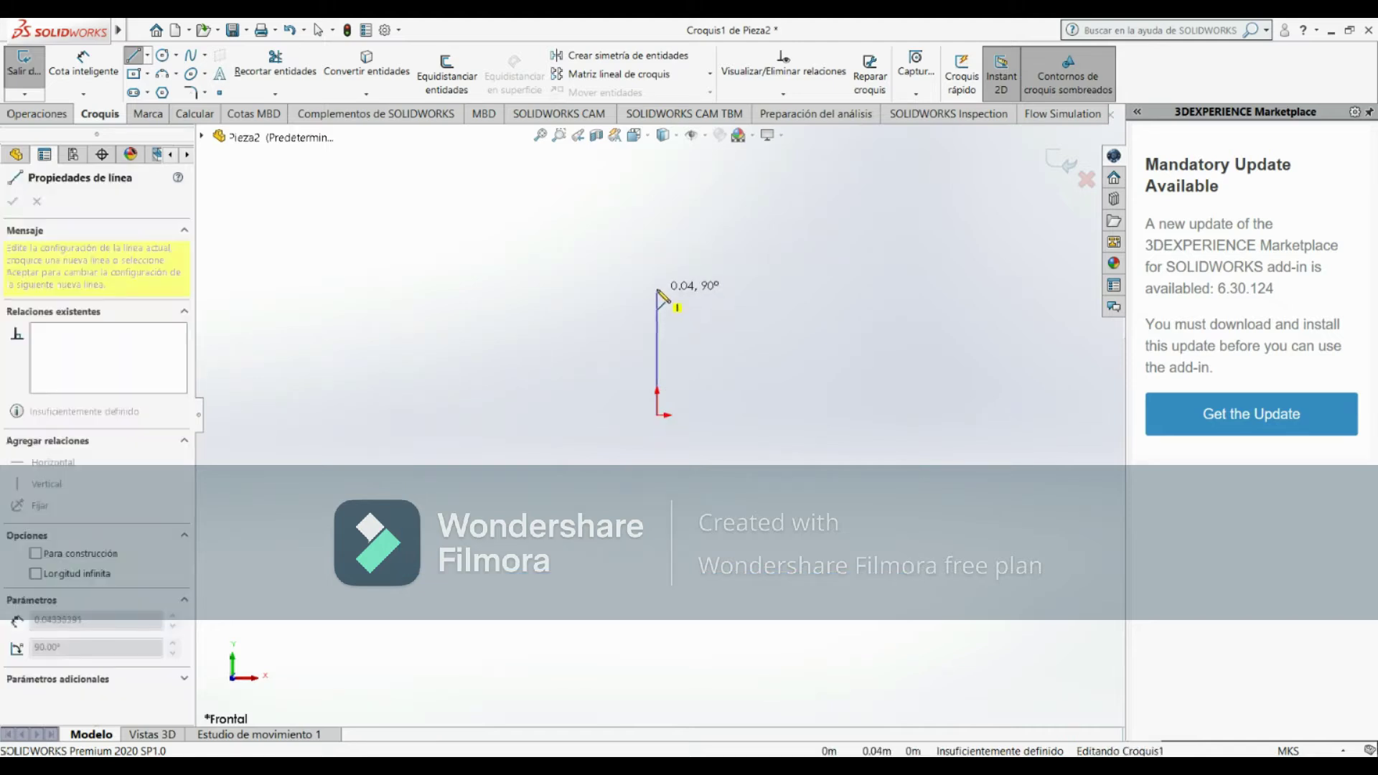
left_click(657, 230)
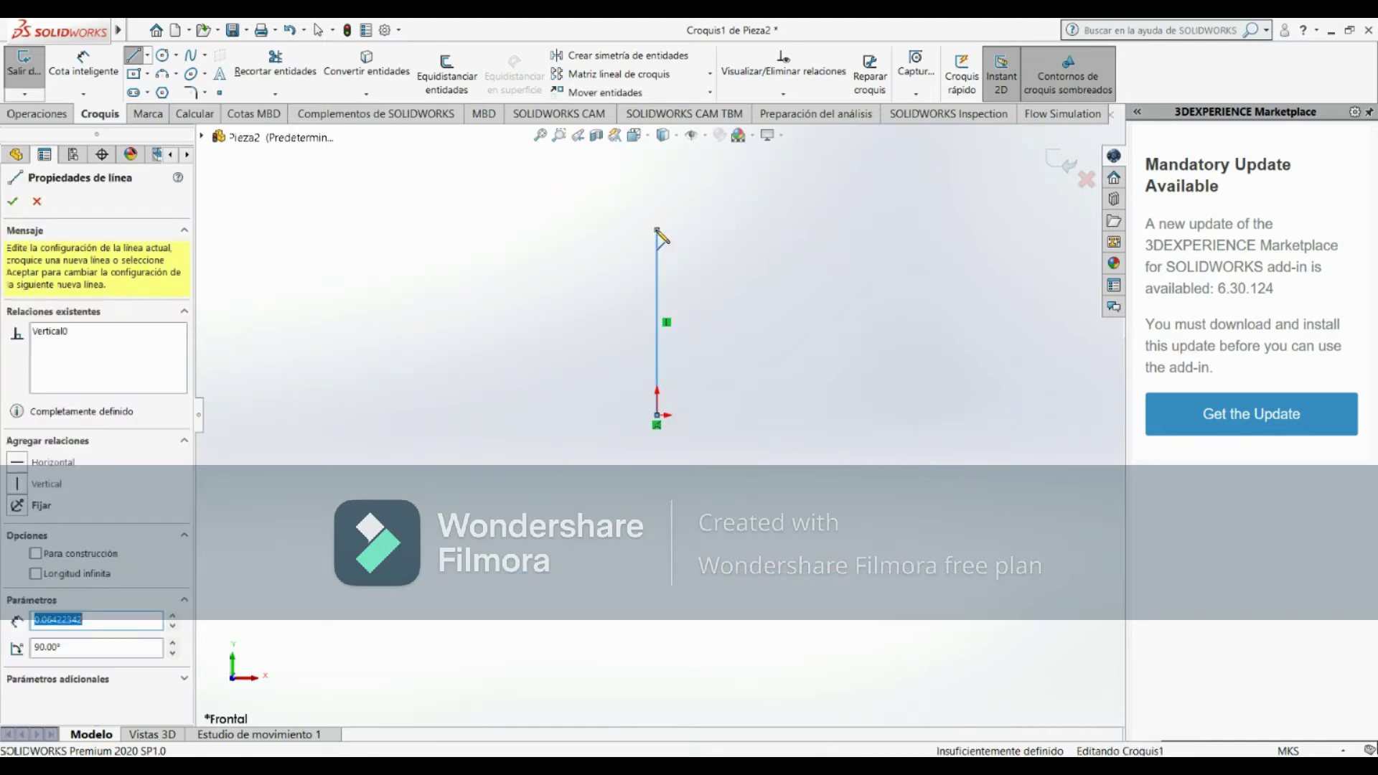
left_click(656, 415)
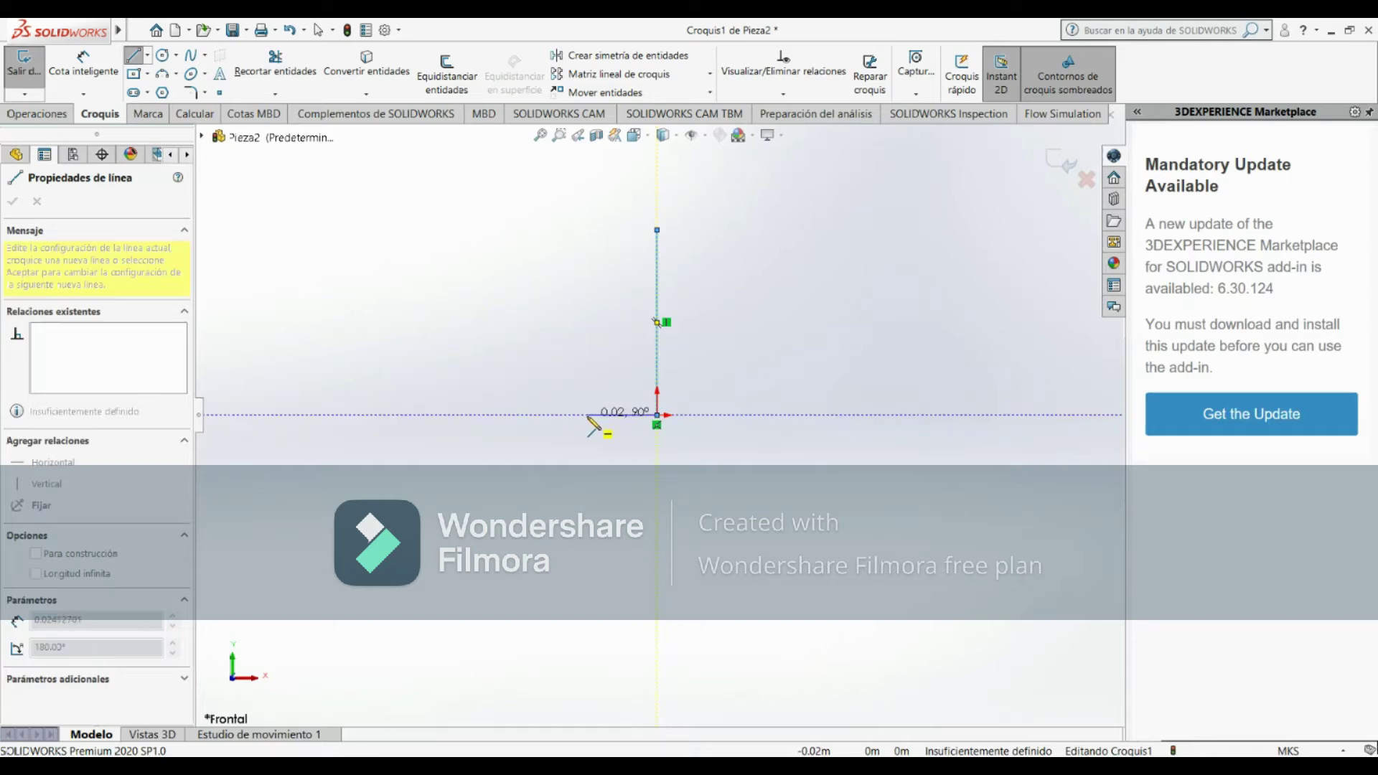
left_click(587, 415)
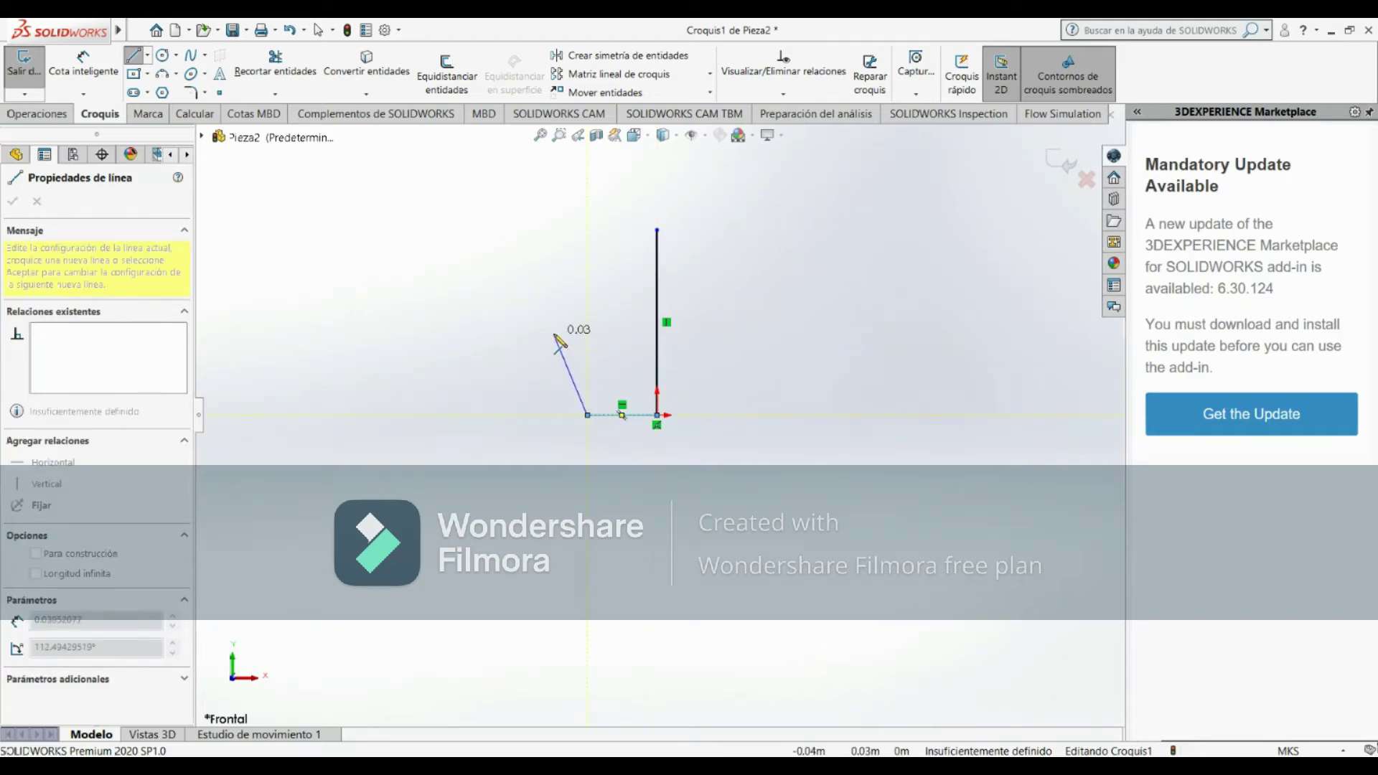
double_click(554, 335)
left_click(554, 335)
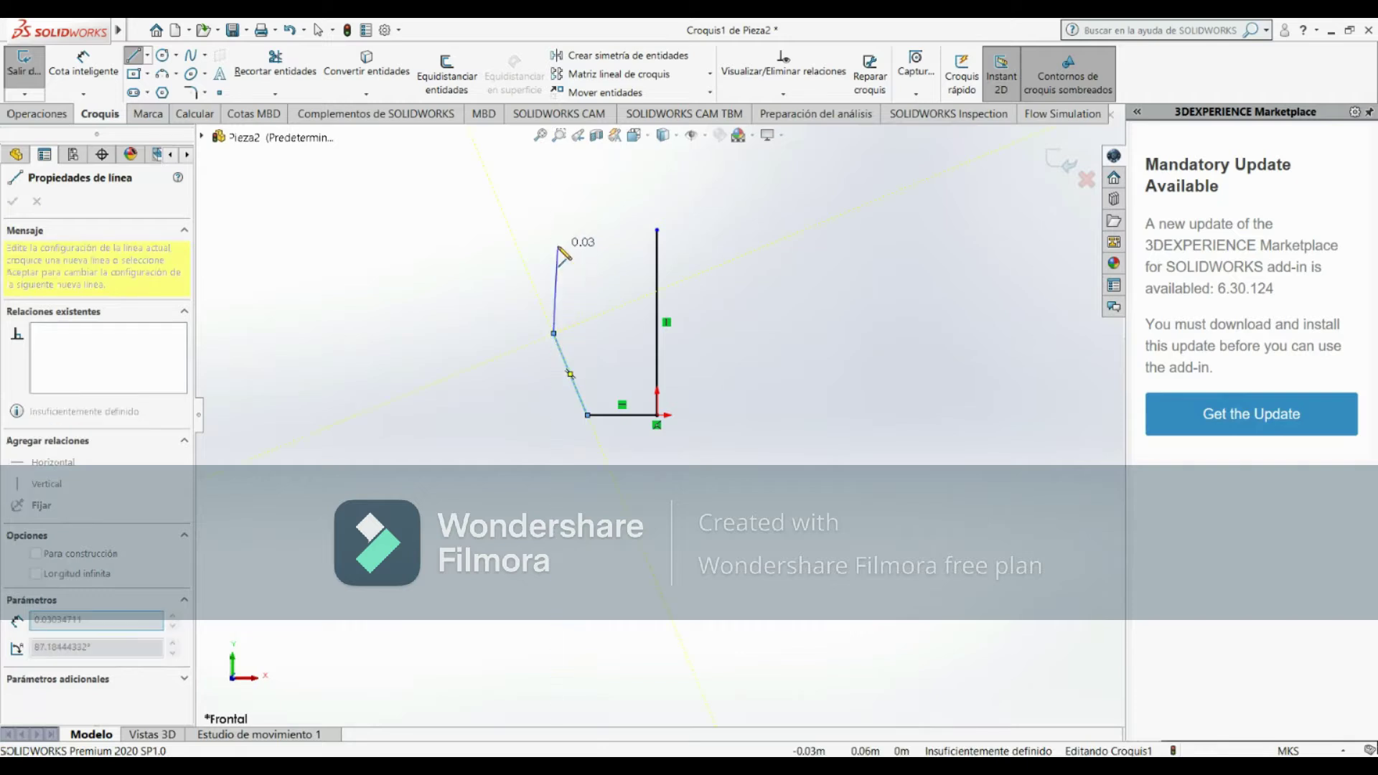
left_click(553, 229)
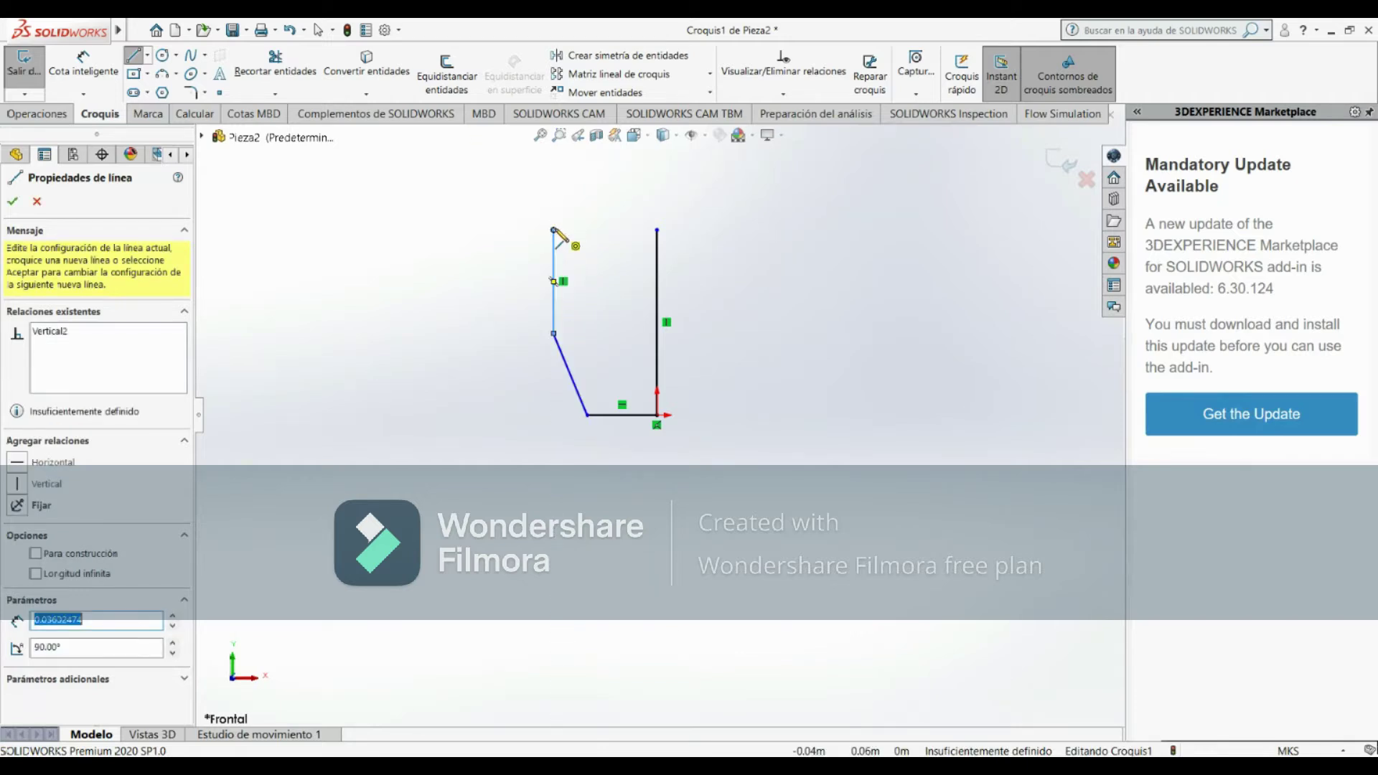
left_click(658, 230)
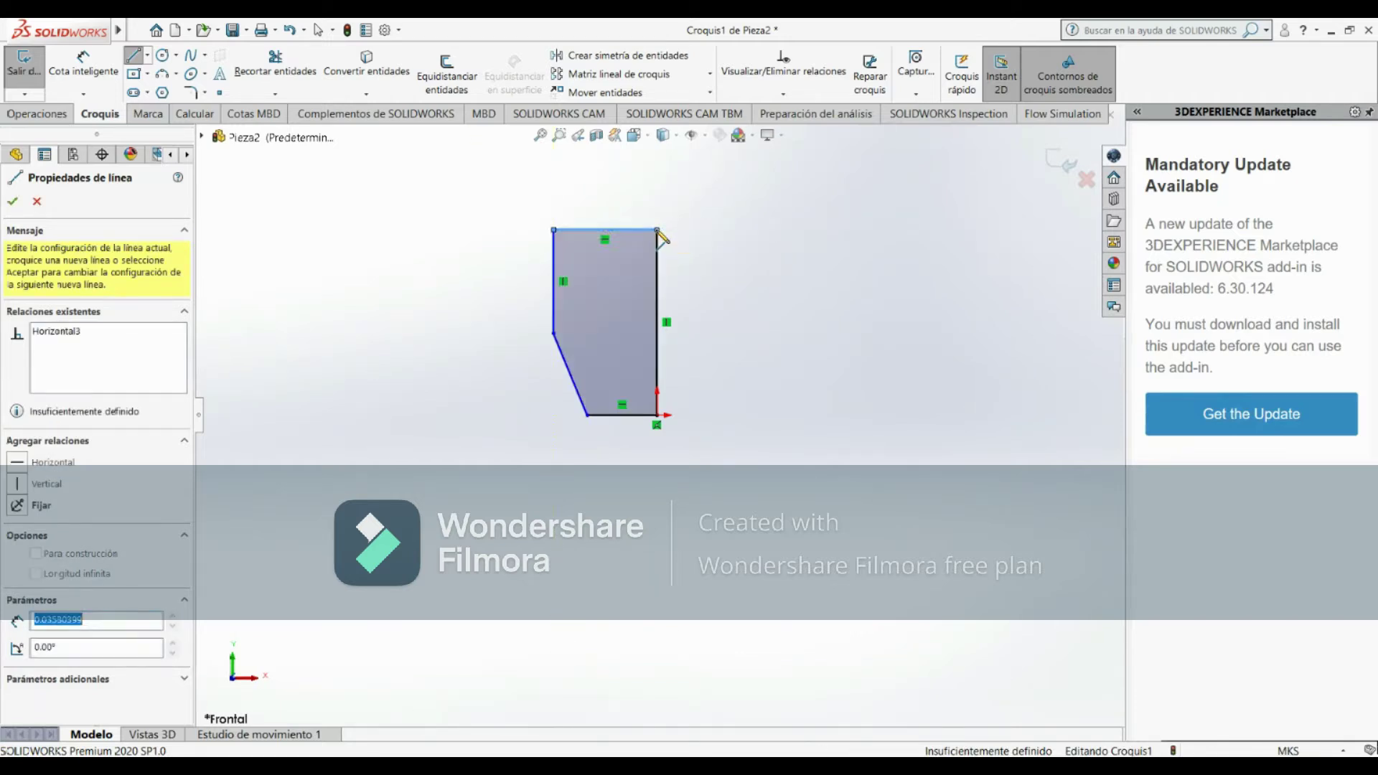
Reopen Croquis1 and dimension the right vertical edge to 0.70
left_click(13, 202)
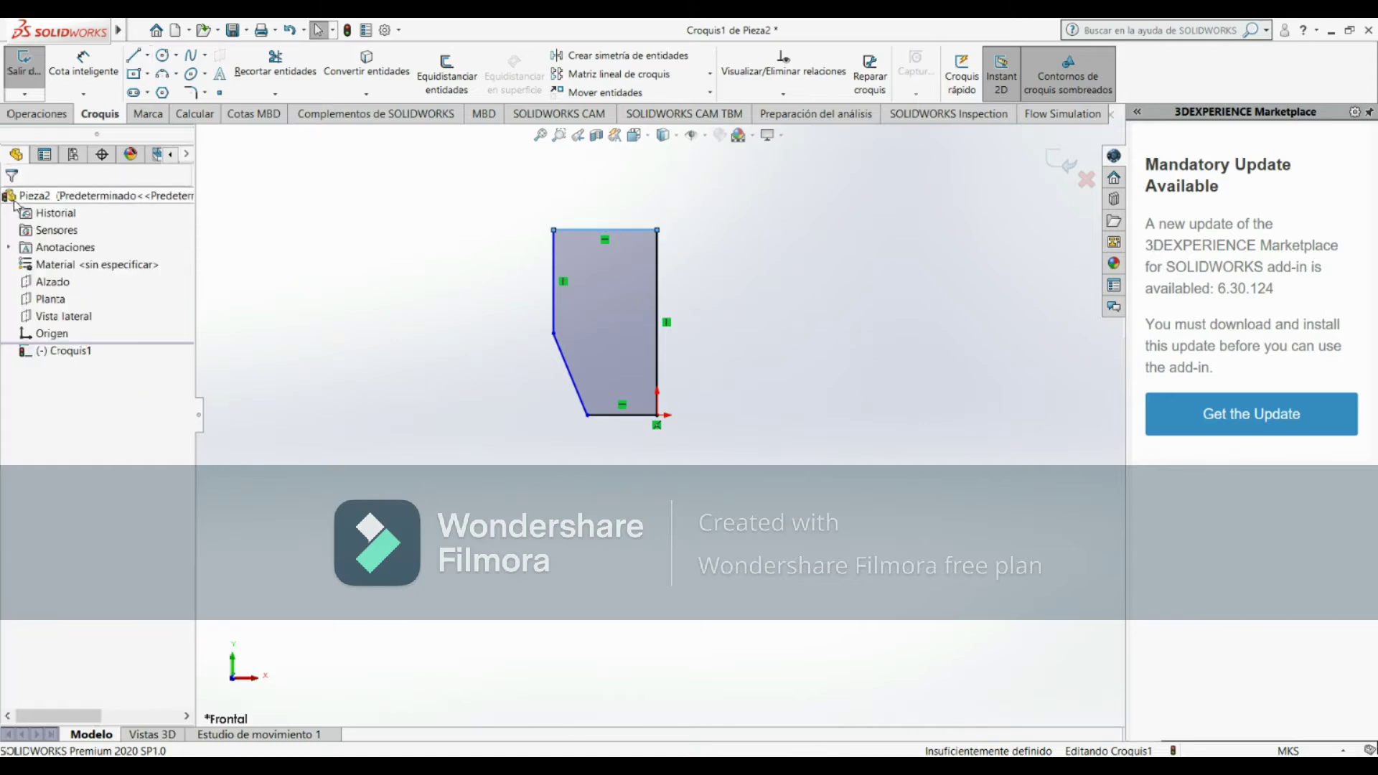
key("ctrl+b")
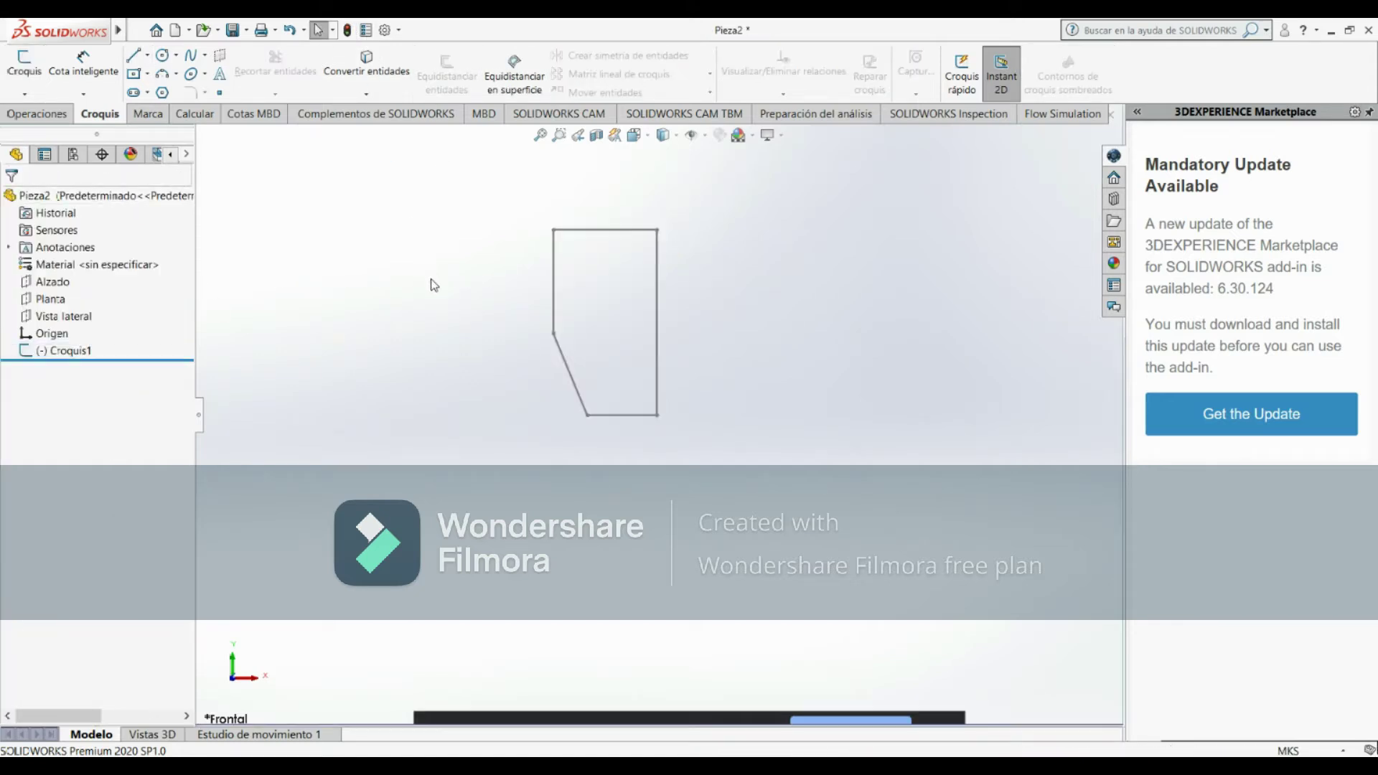
key("ctrl+z")
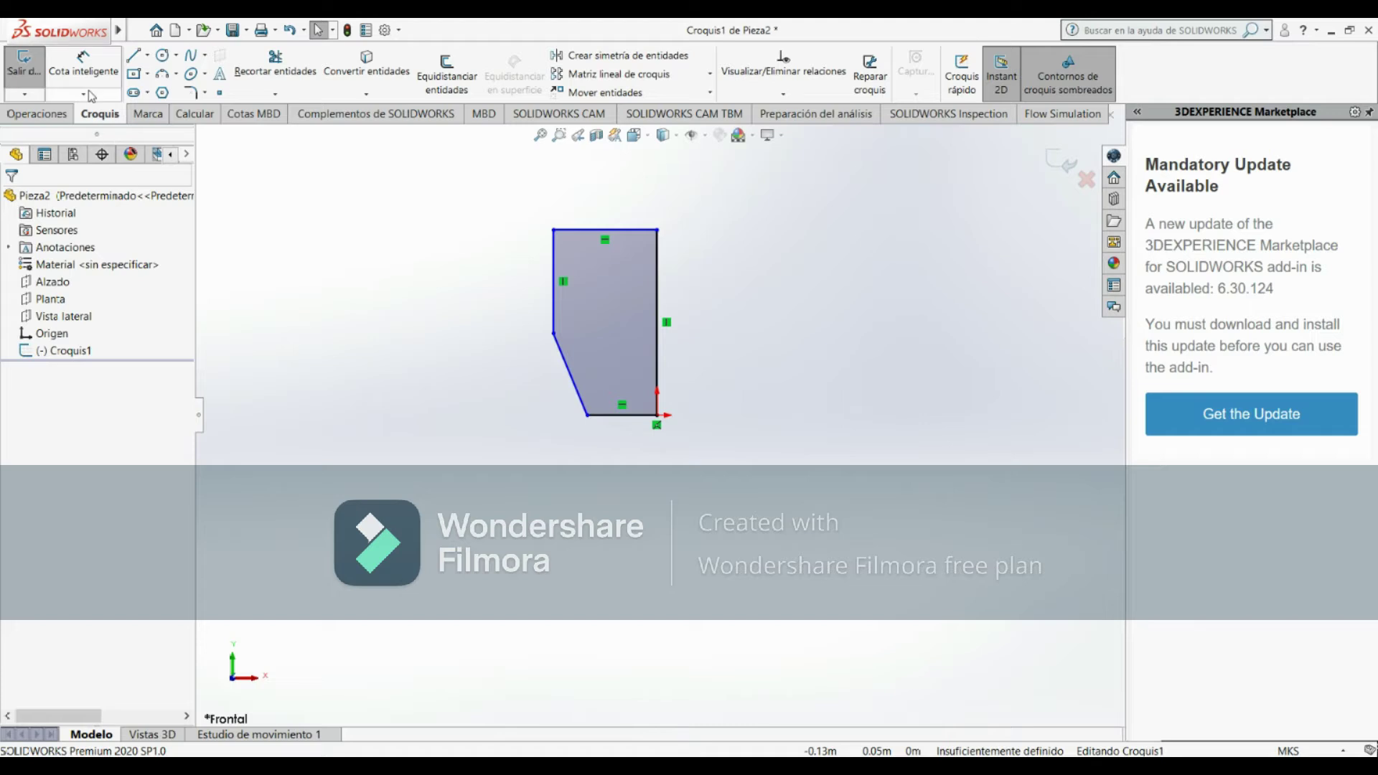
left_click(83, 71)
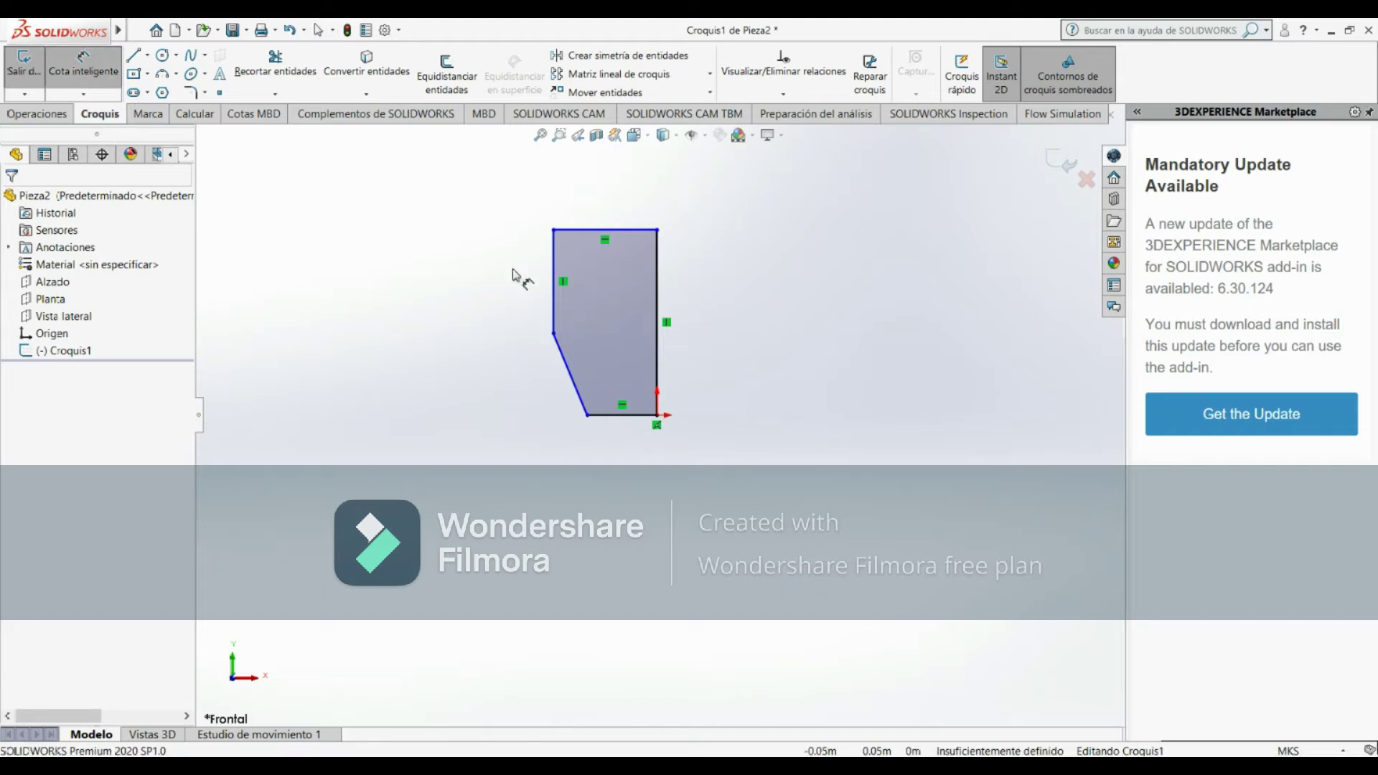
left_click(659, 338)
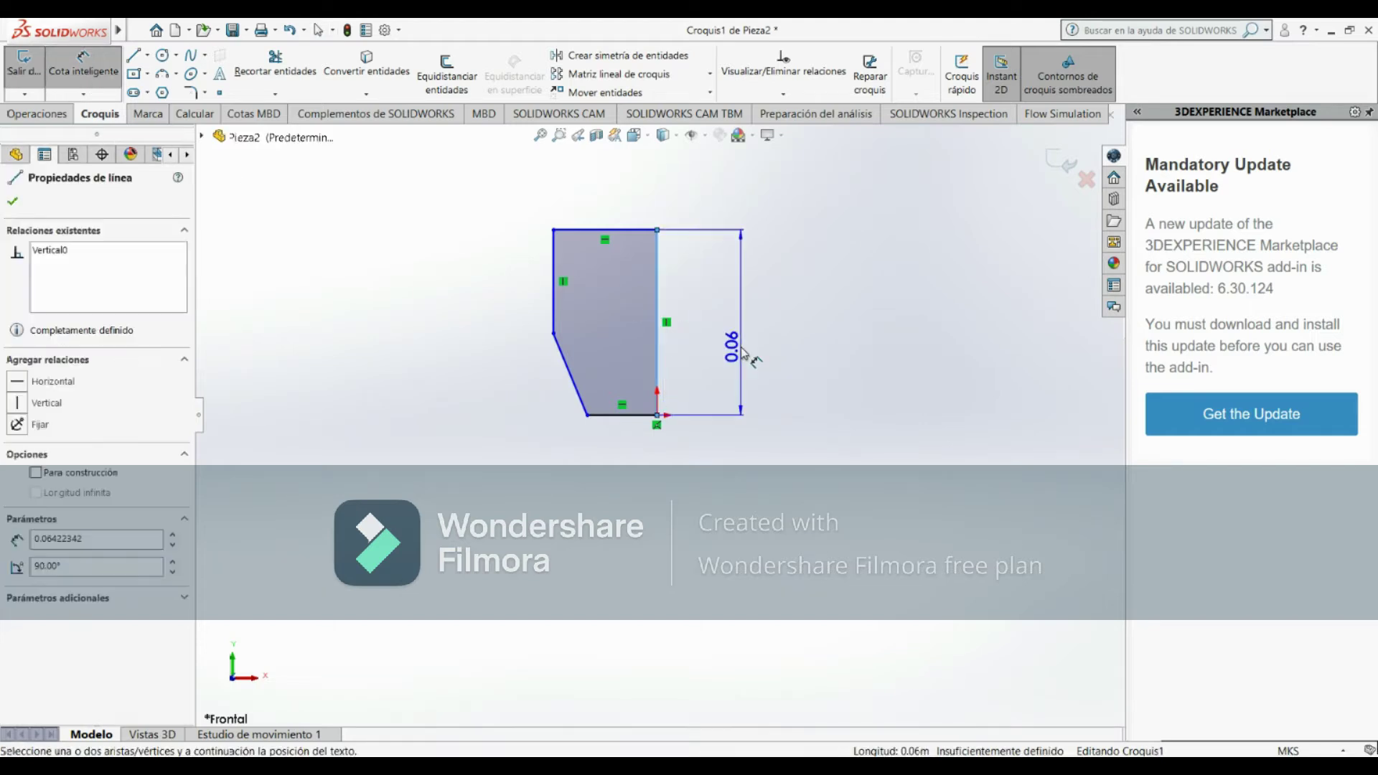
left_click(742, 352)
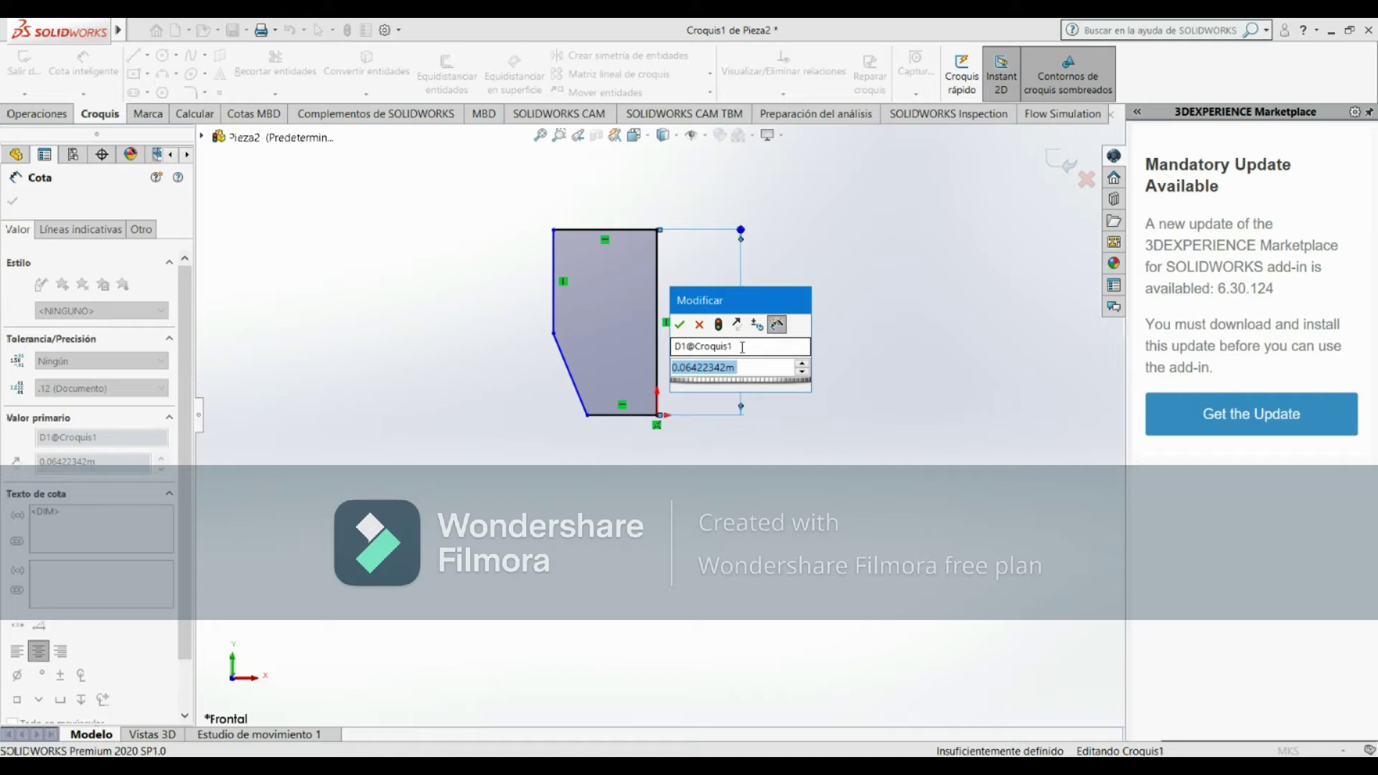
type("07")
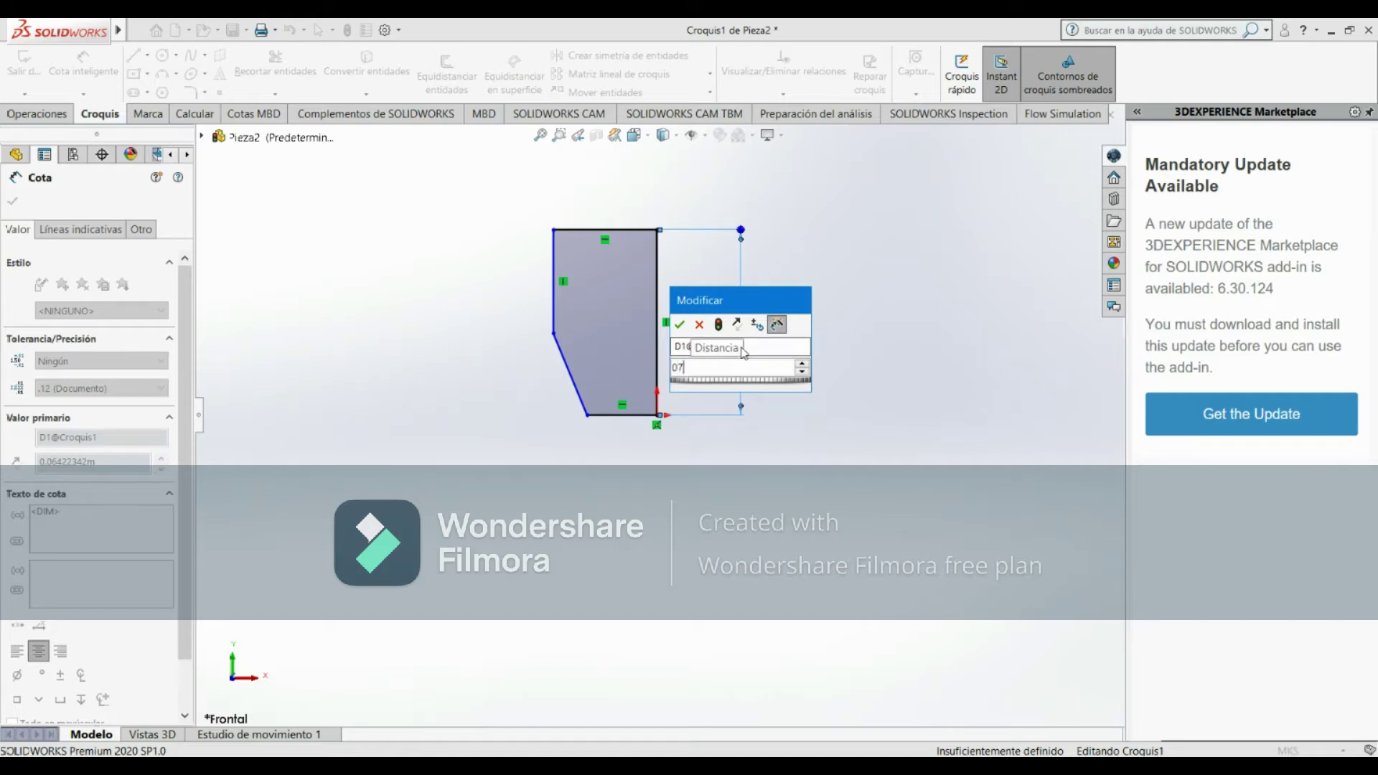
key("BackSpace")
type(".70")
key("Return")
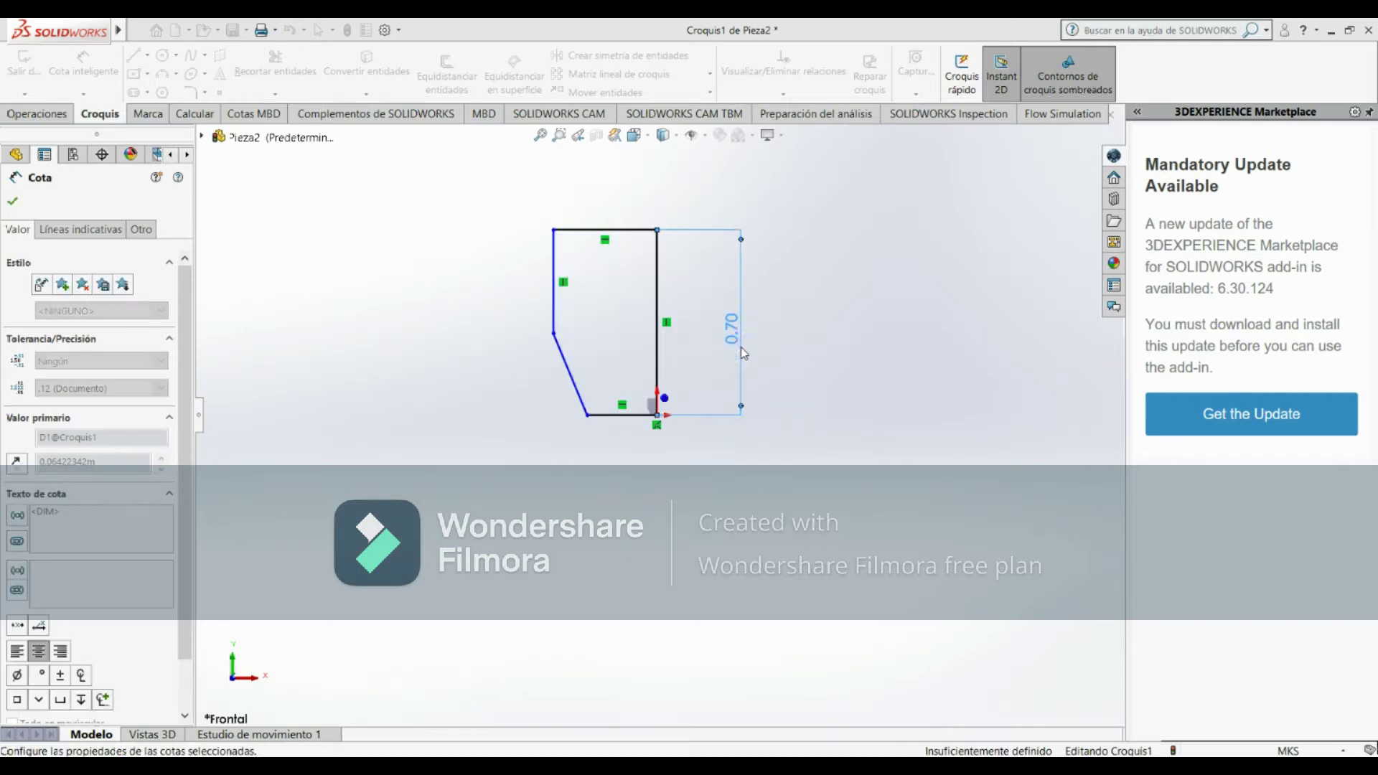
Dimension the bottom edge to 0.20 and the slanted edge at 115°
left_click(606, 416)
left_click(608, 497)
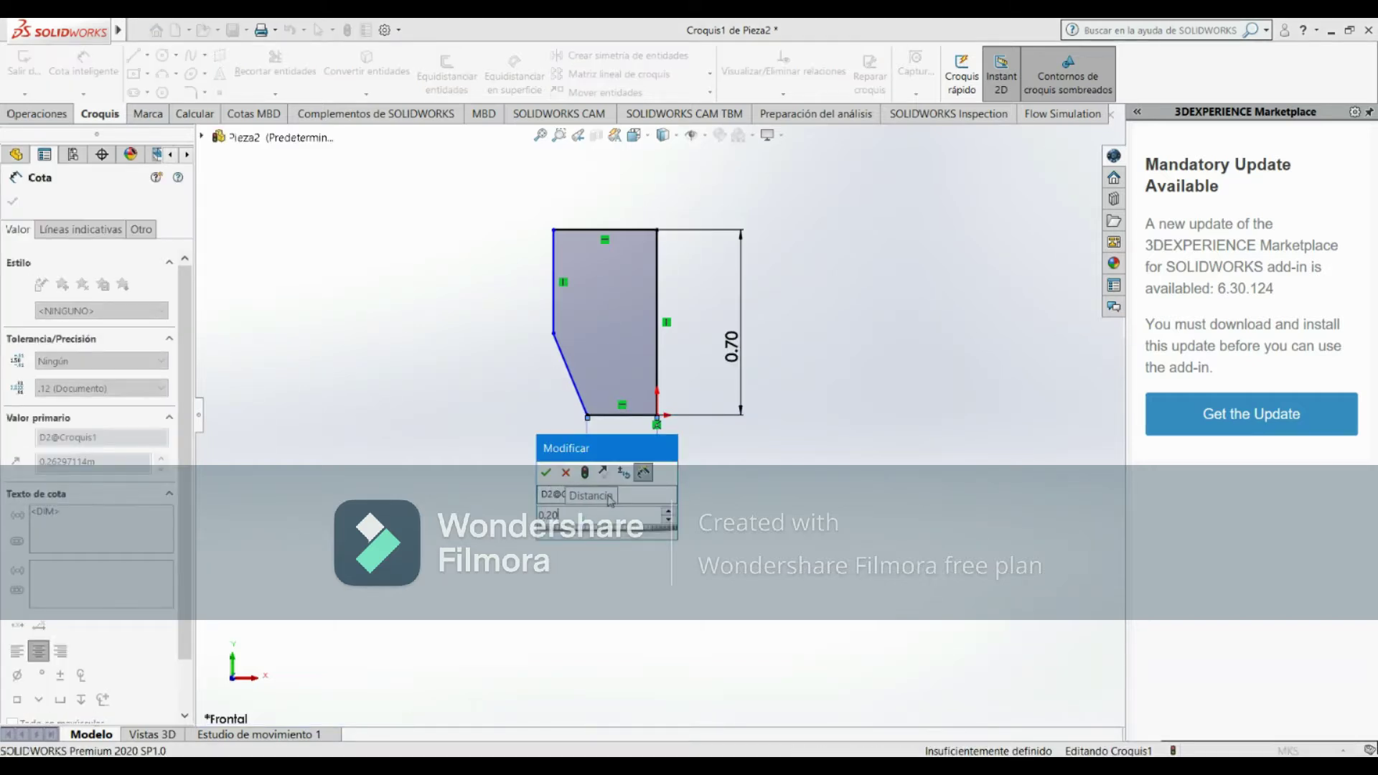
key("Return")
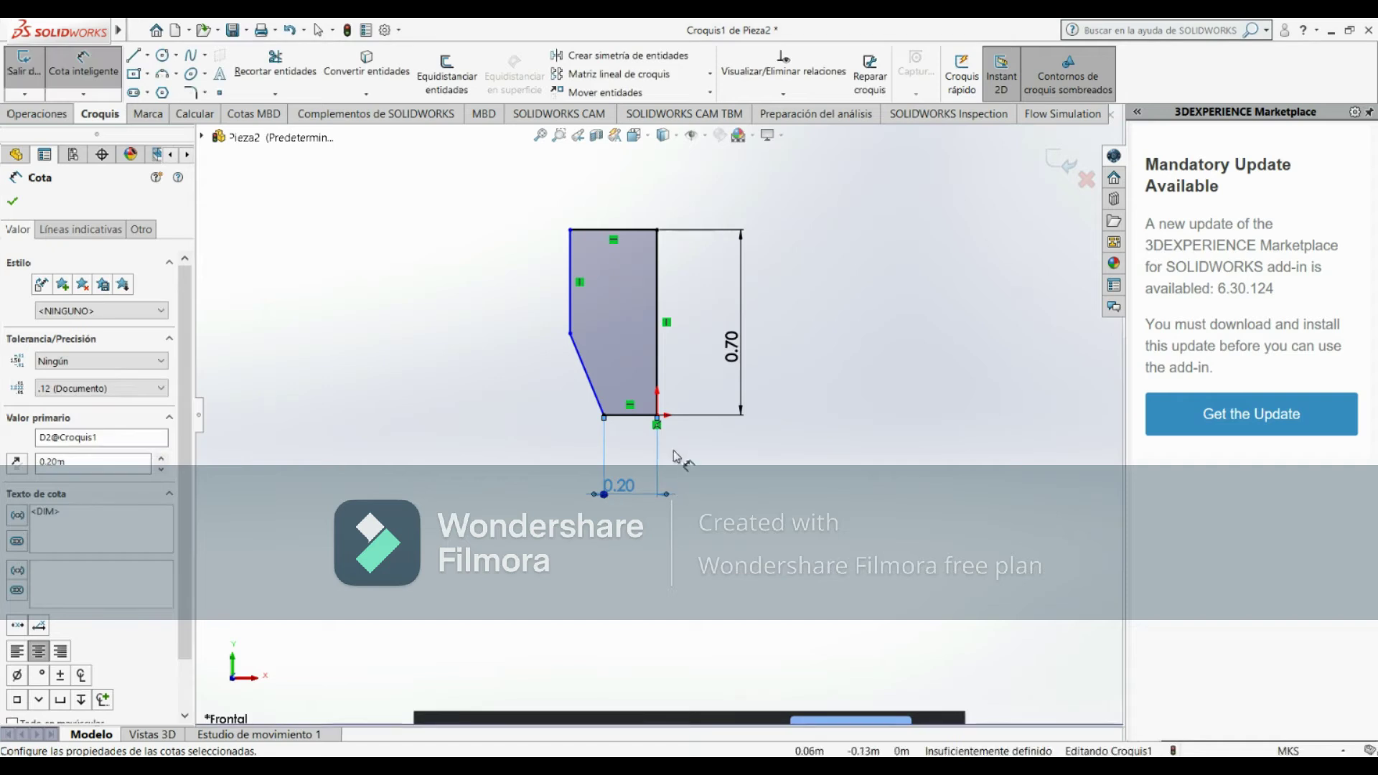
left_click(643, 417)
left_click(589, 384)
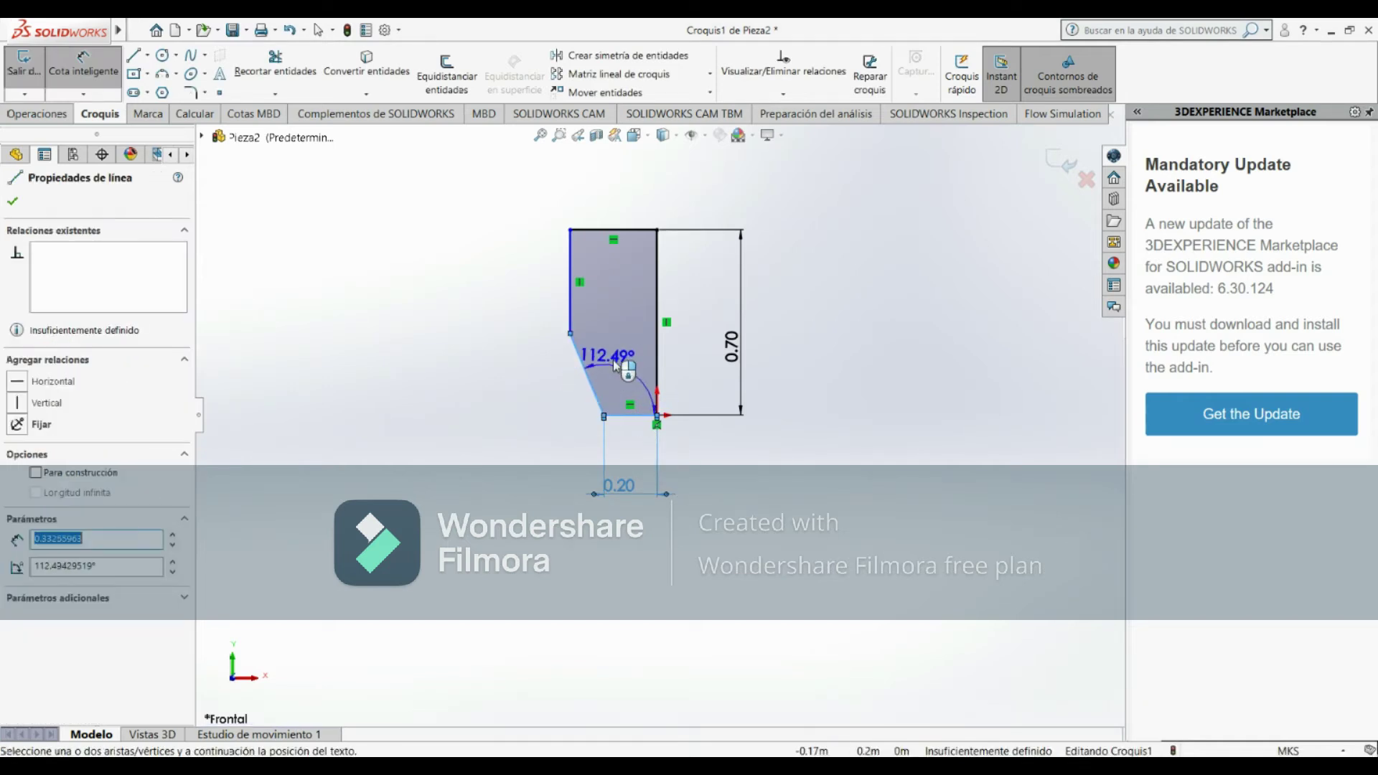
left_click(635, 353)
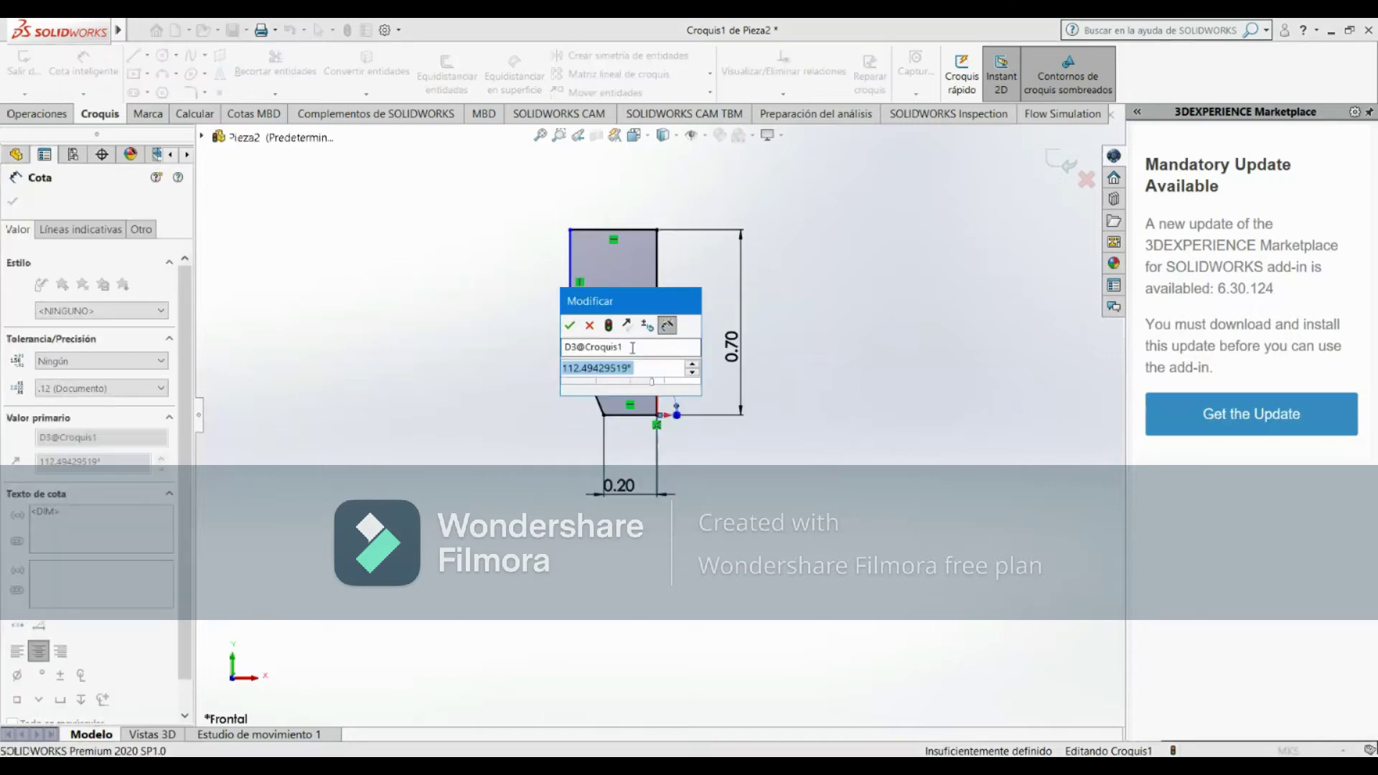
type("115")
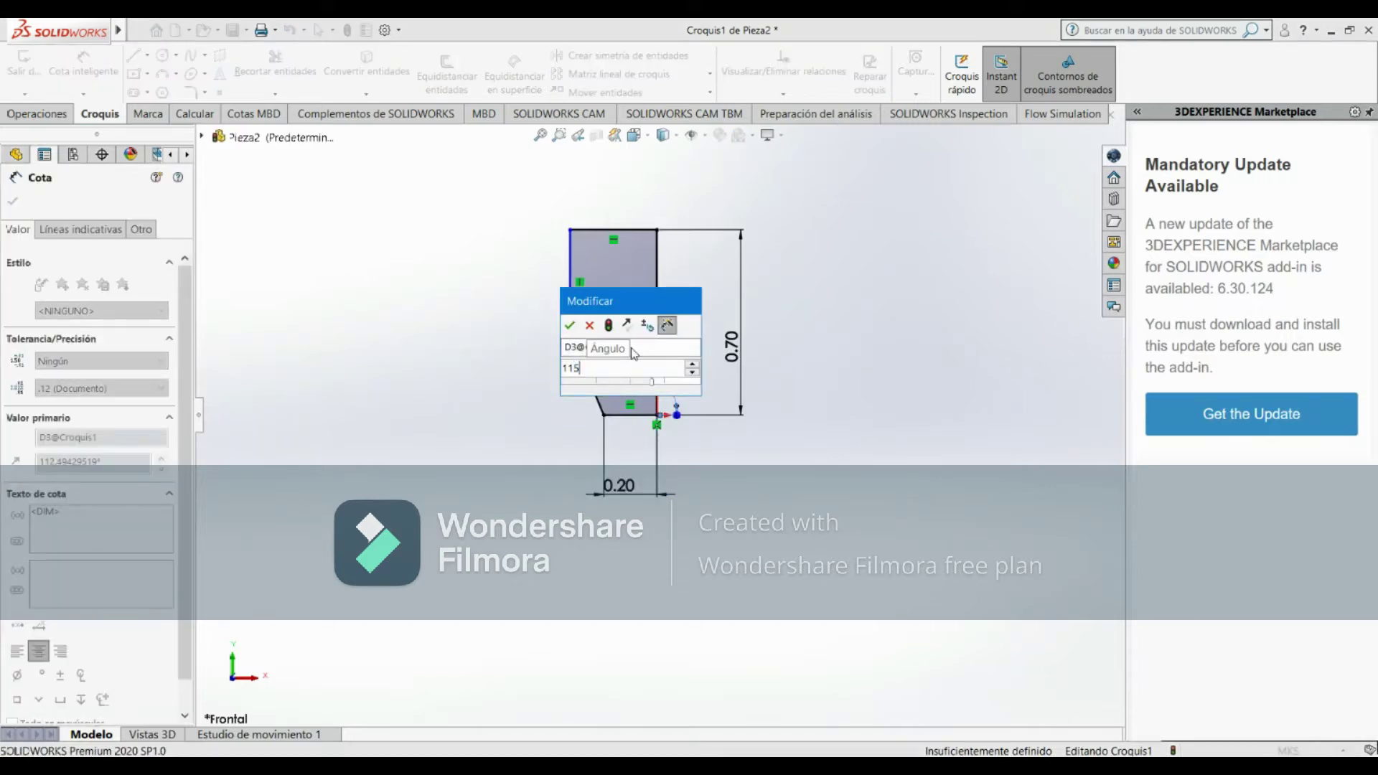
key("Return")
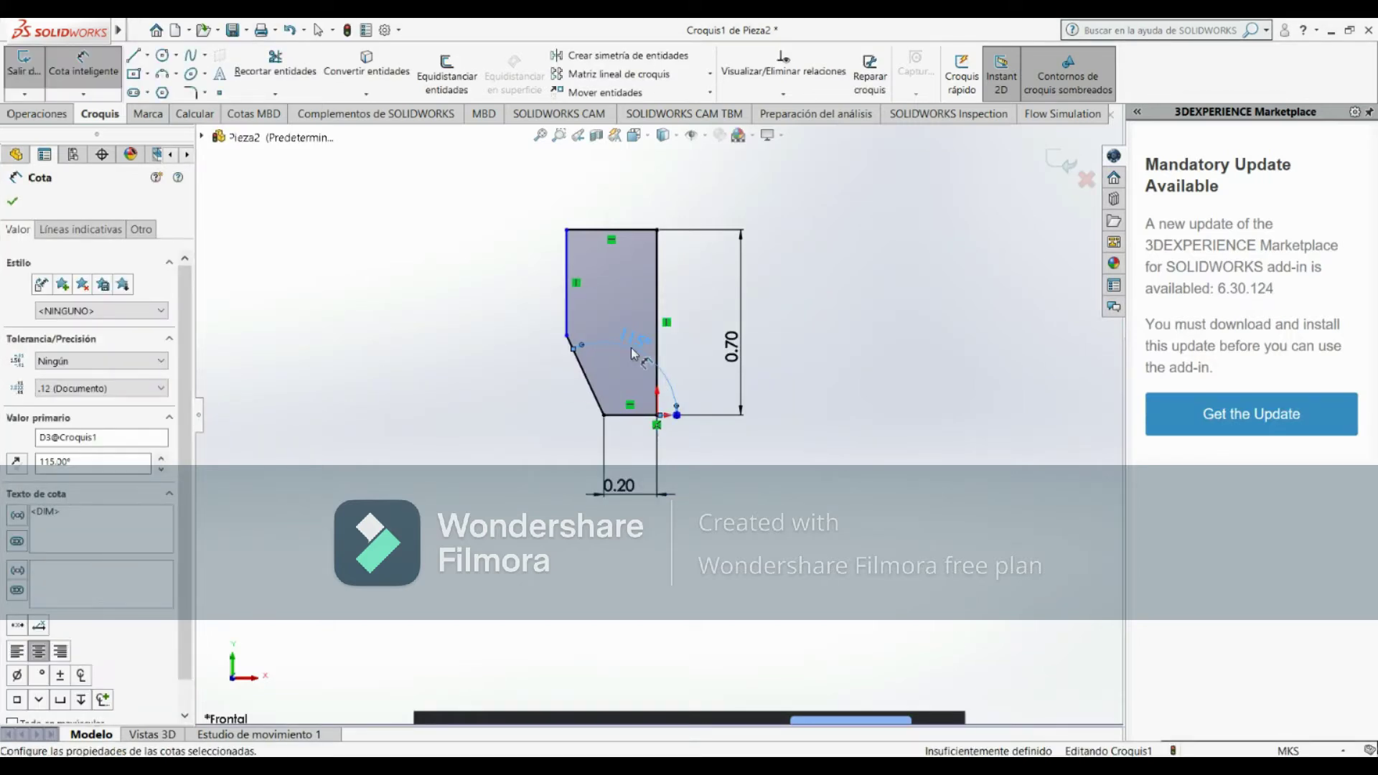
Set the left vertical edge to 0.18, then exit and reopen the sketch
left_click(567, 229)
left_click(579, 287)
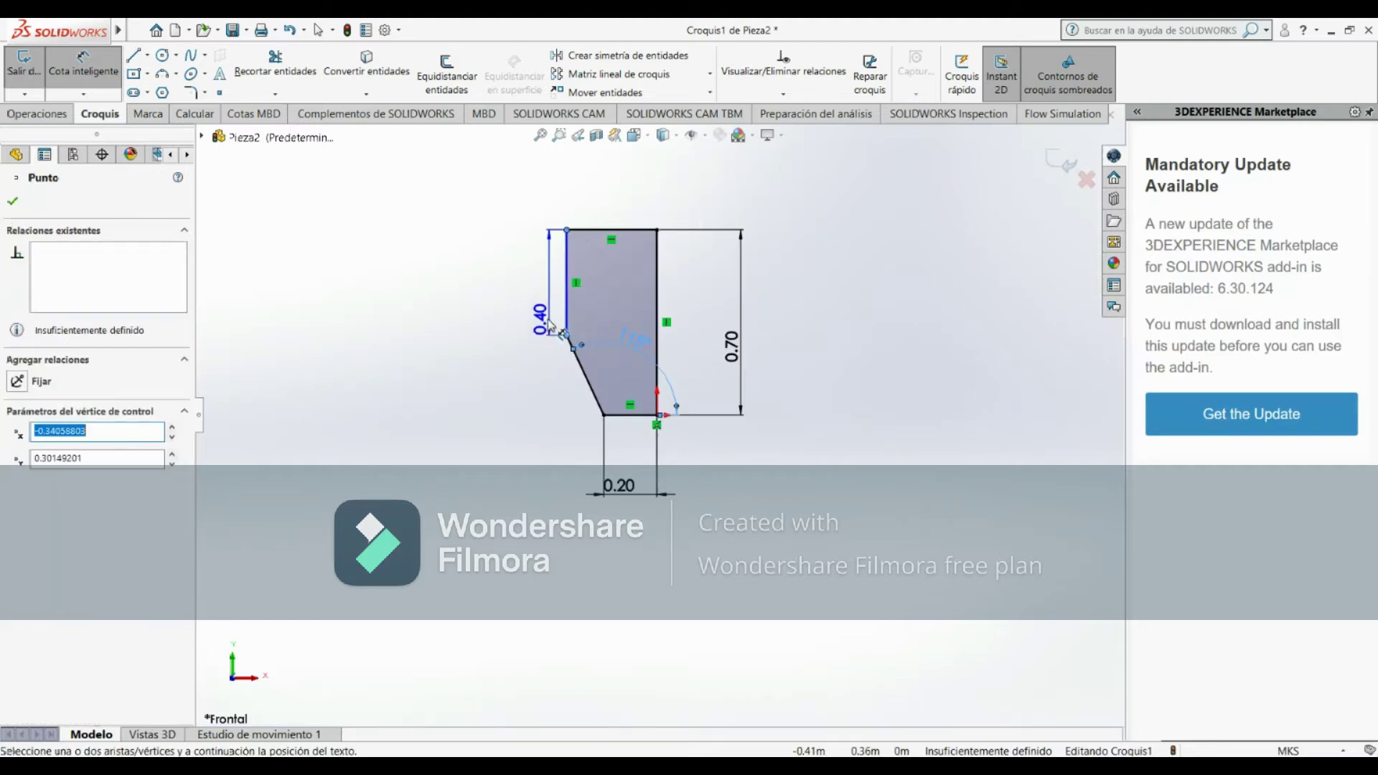
left_click(517, 316)
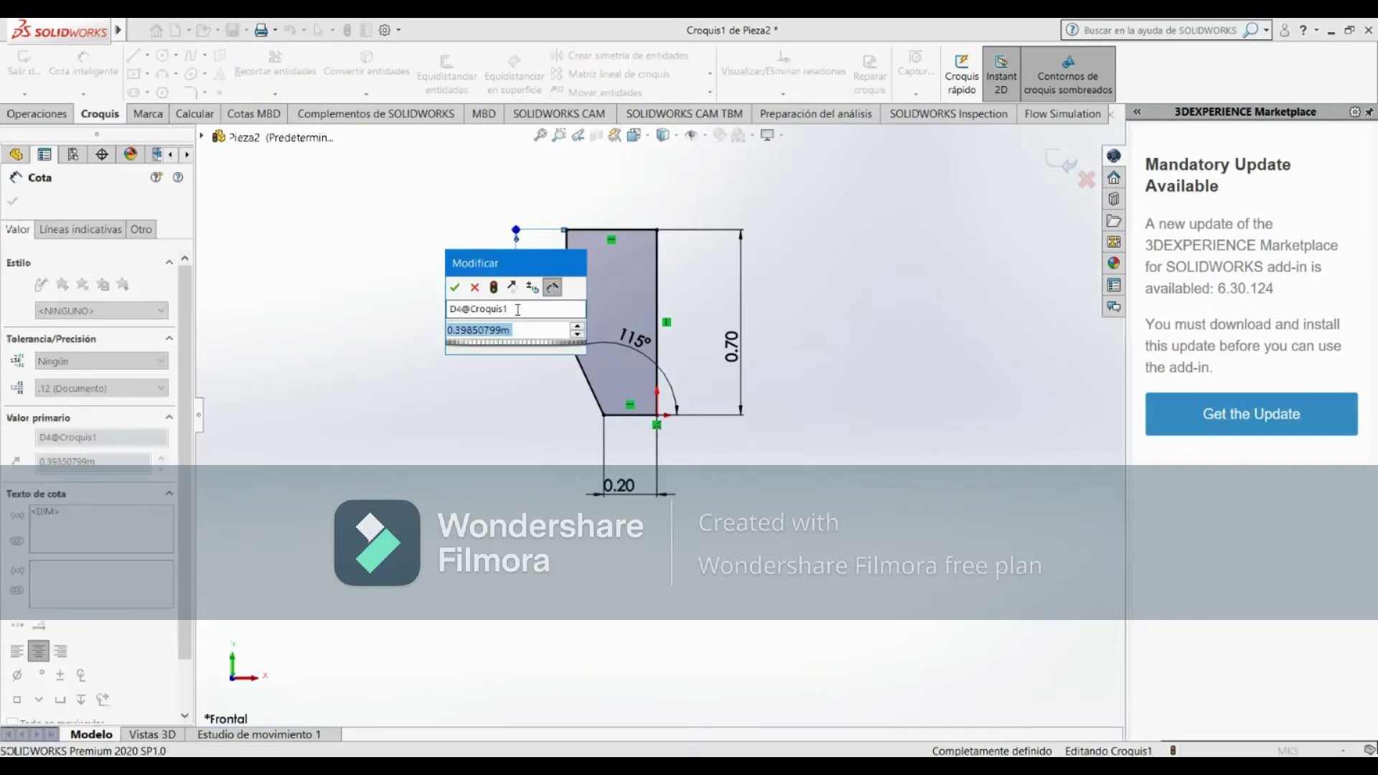
type("0.18")
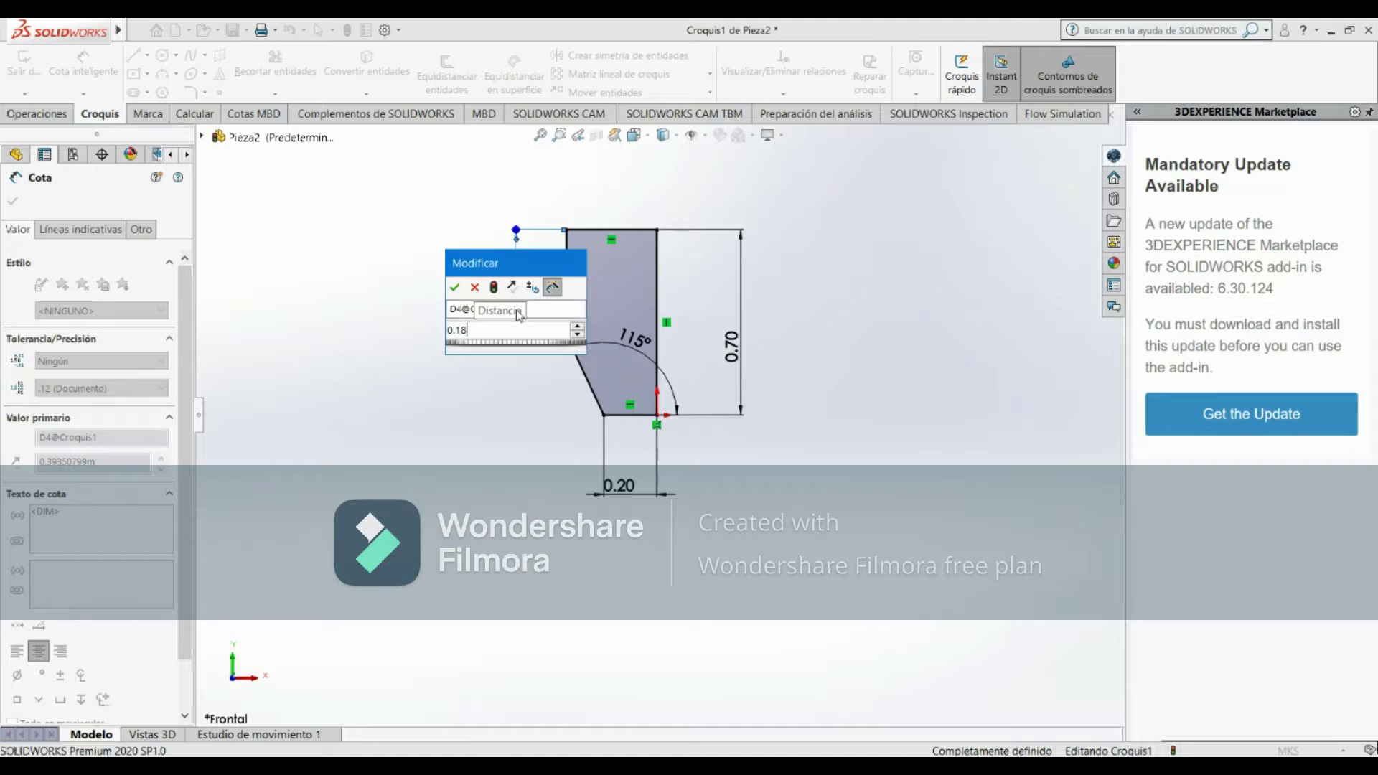
key("Return")
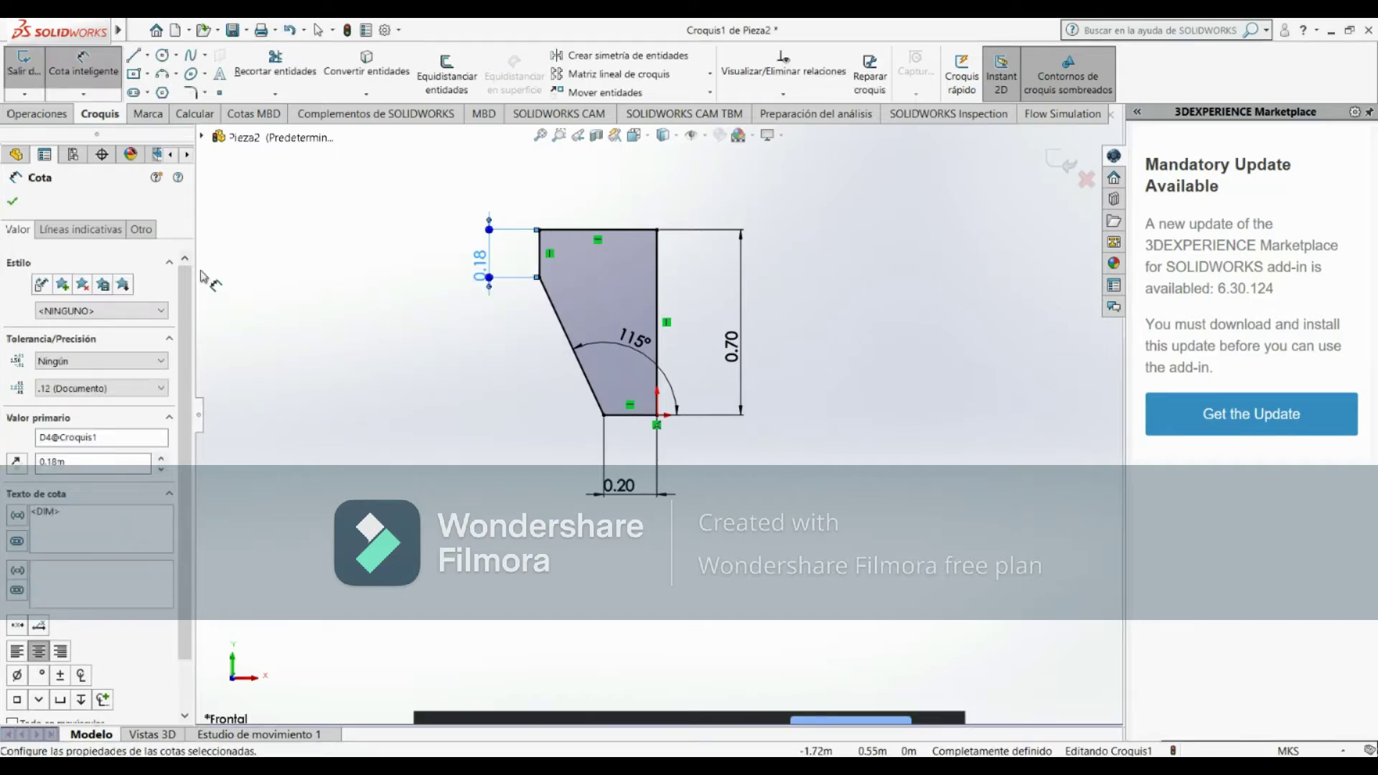
left_click(12, 201)
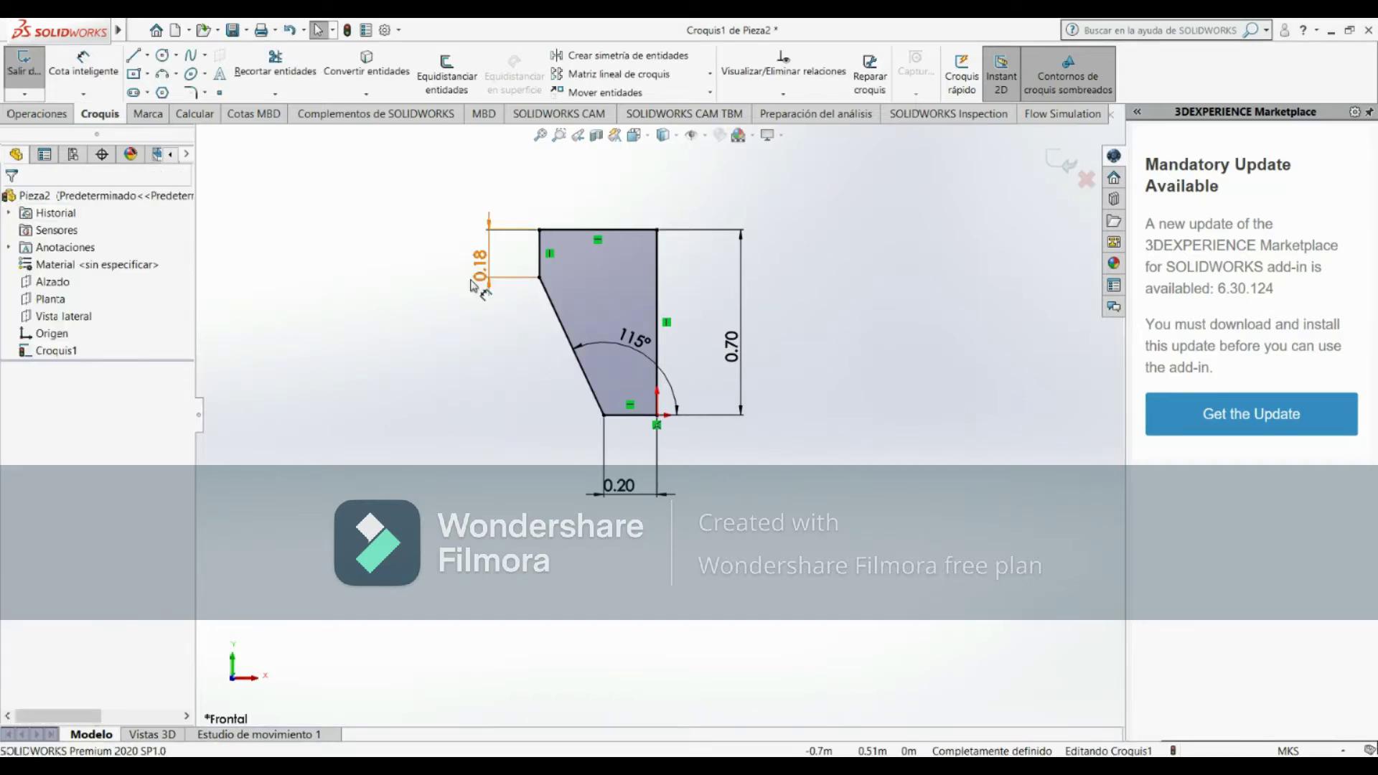
left_click(347, 29)
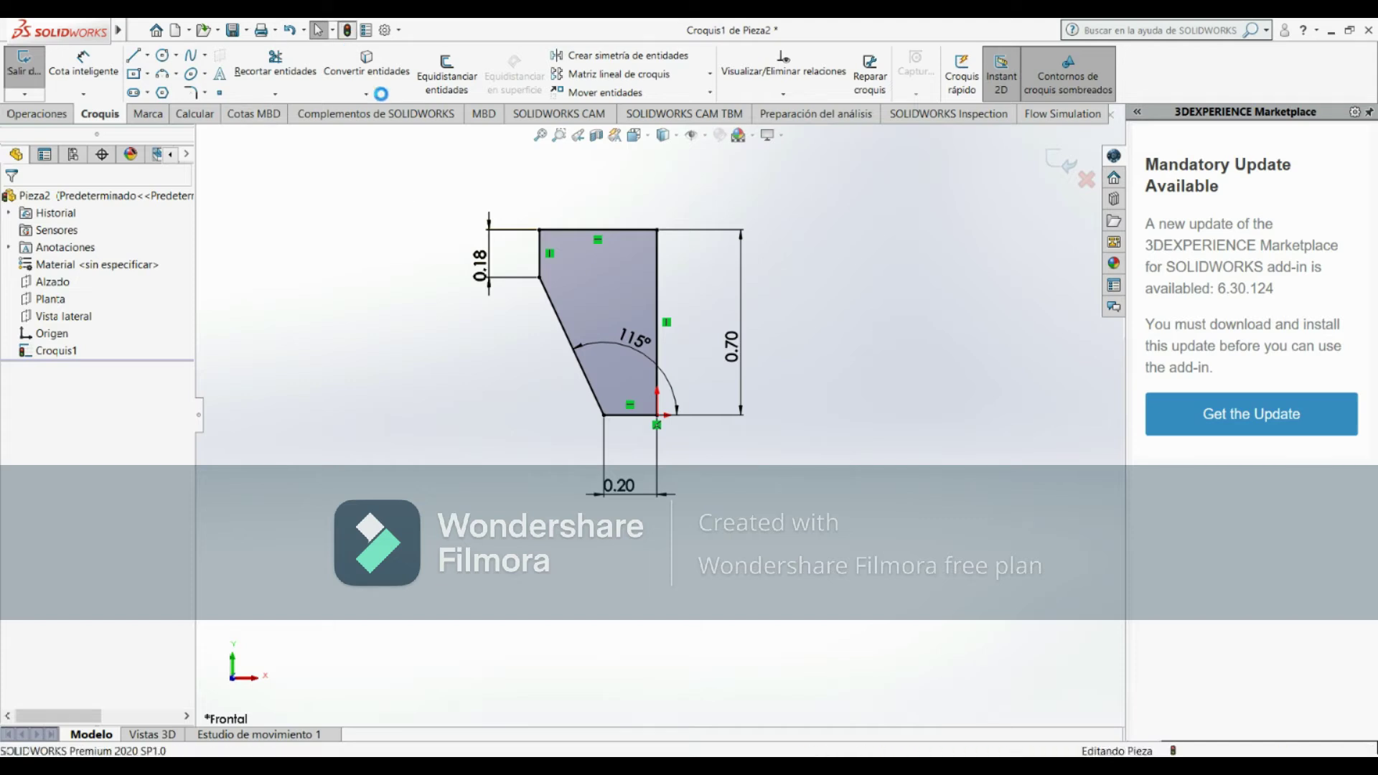
key("ctrl+z")
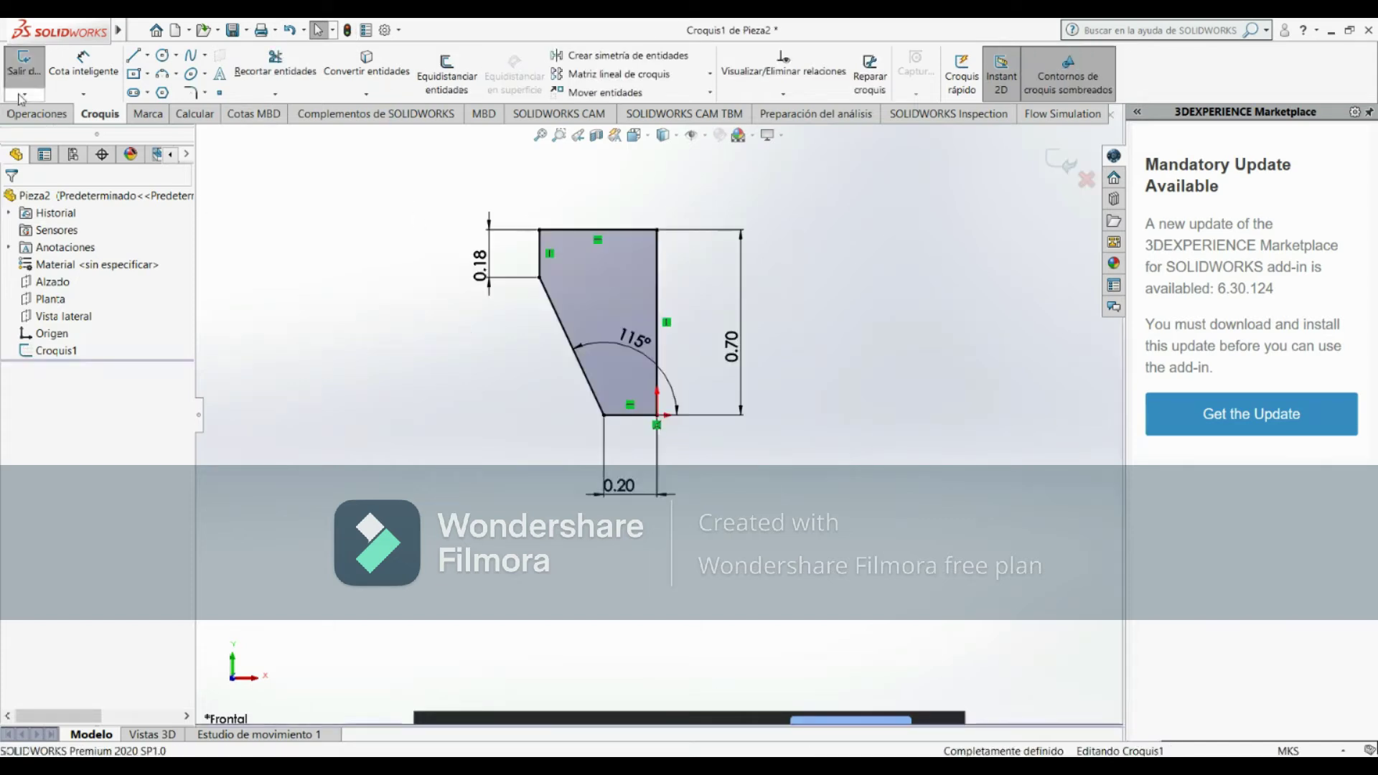
Revolve the profile 360° about its vertical sketch line into Revolución1
left_click(35, 115)
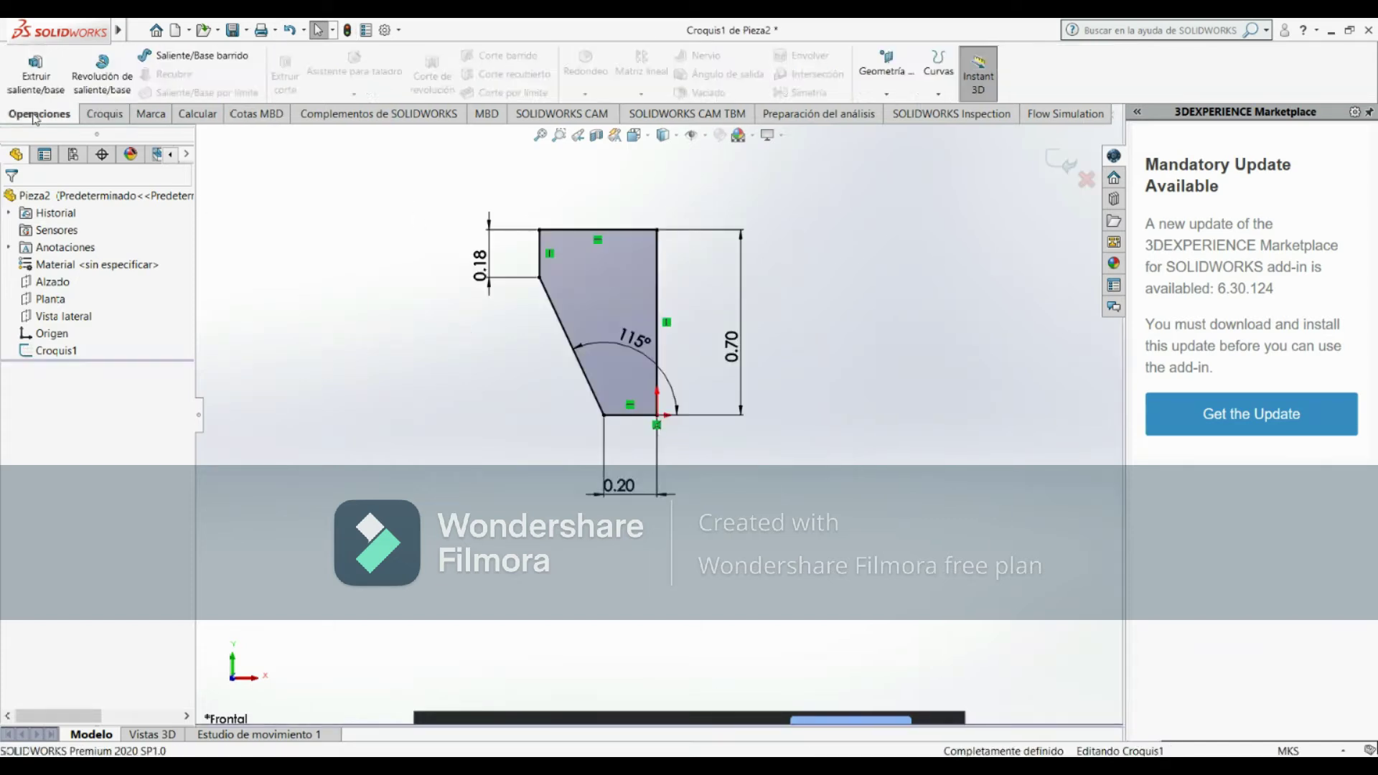
left_click(91, 71)
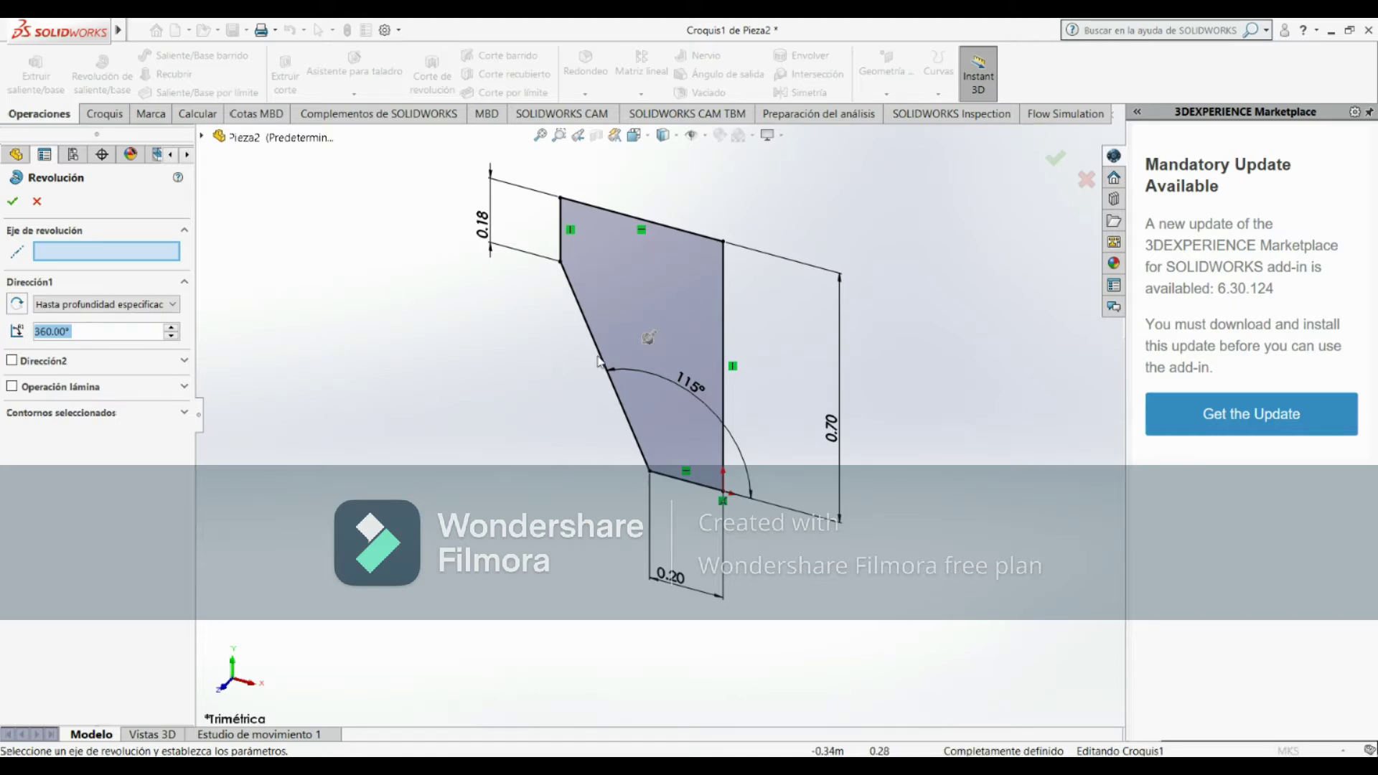
left_click(722, 352)
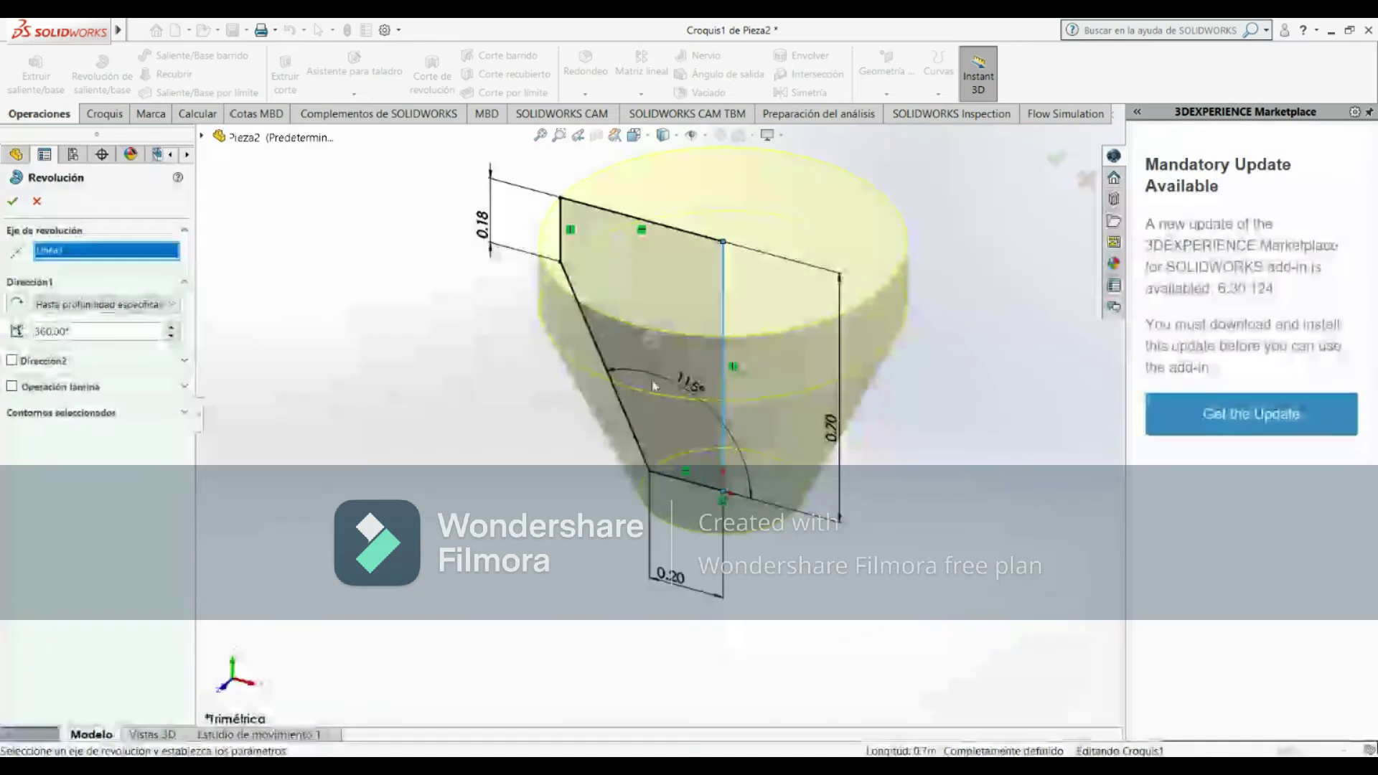
mouse_move(722, 348)
middle_mouse_down()
mouse_move(809, 446)
mouse_move(785, 471)
middle_mouse_up()
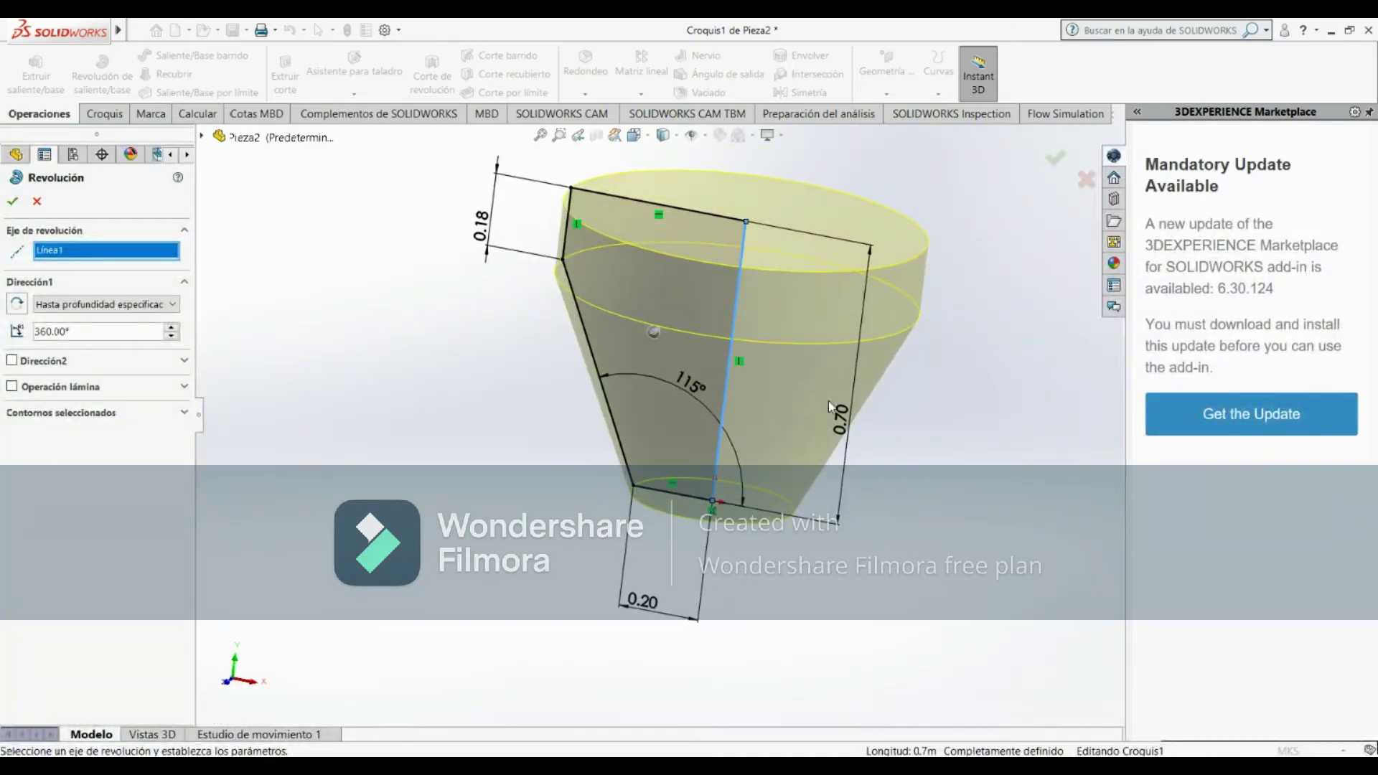
left_click(13, 200)
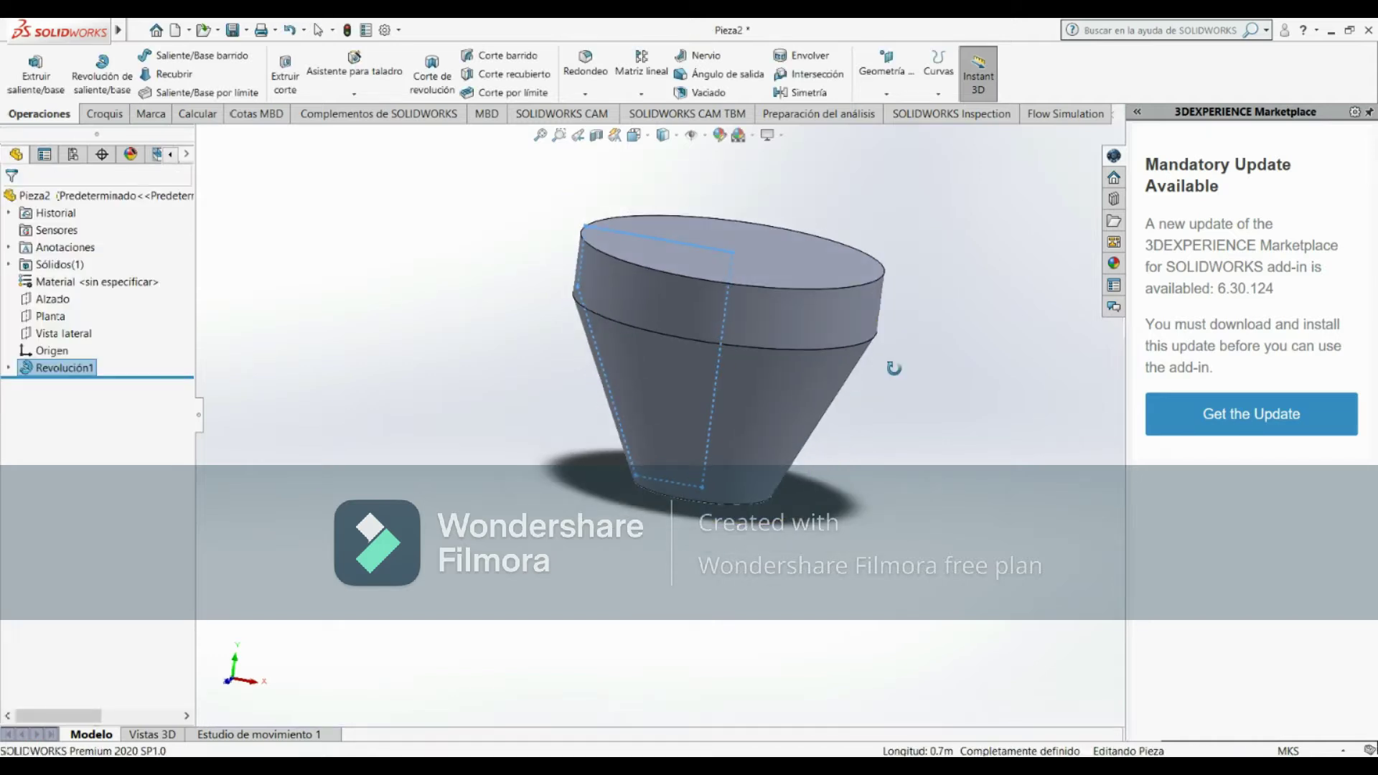
mouse_move(933, 309)
middle_mouse_down()
mouse_move(907, 359)
mouse_move(923, 292)
mouse_move(919, 308)
middle_mouse_up()
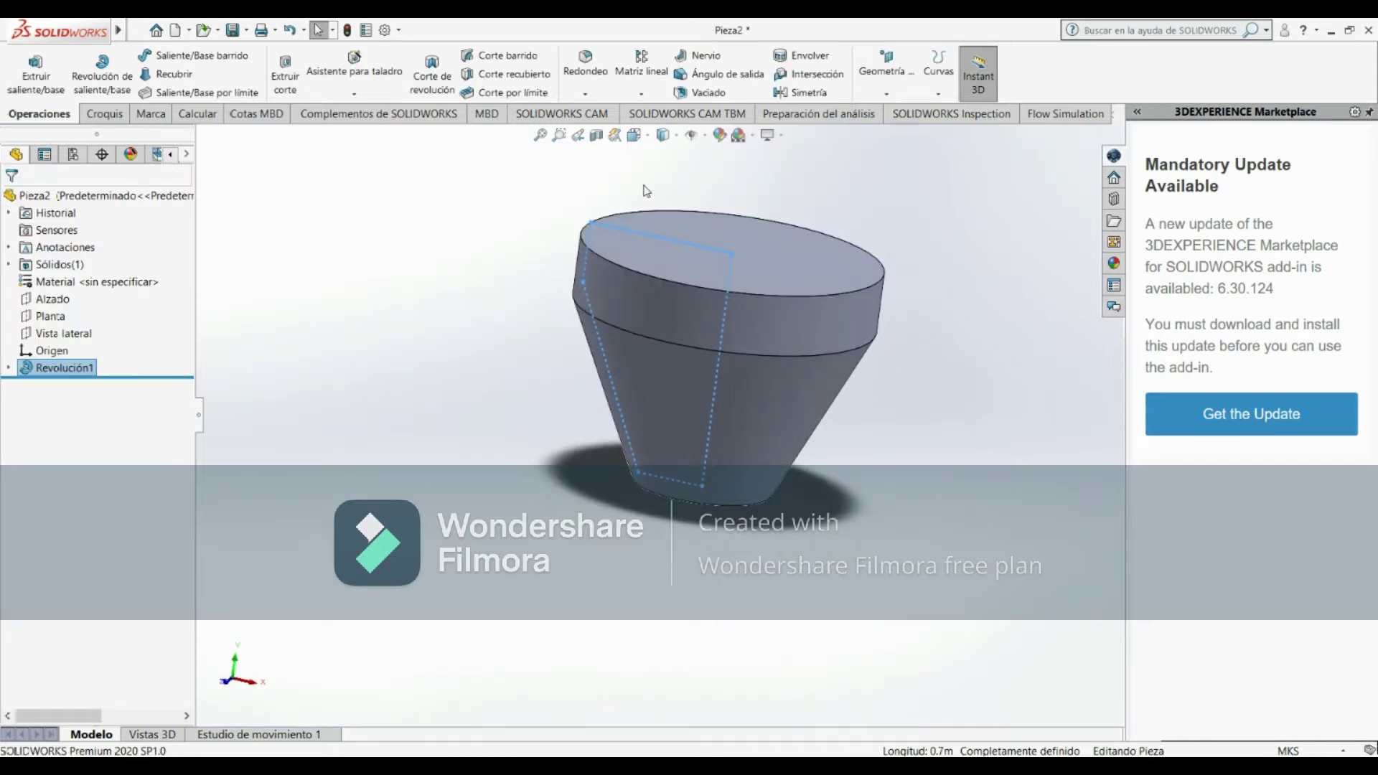
Shell the nozzle 0.01m thick with its top face removed
left_click(706, 95)
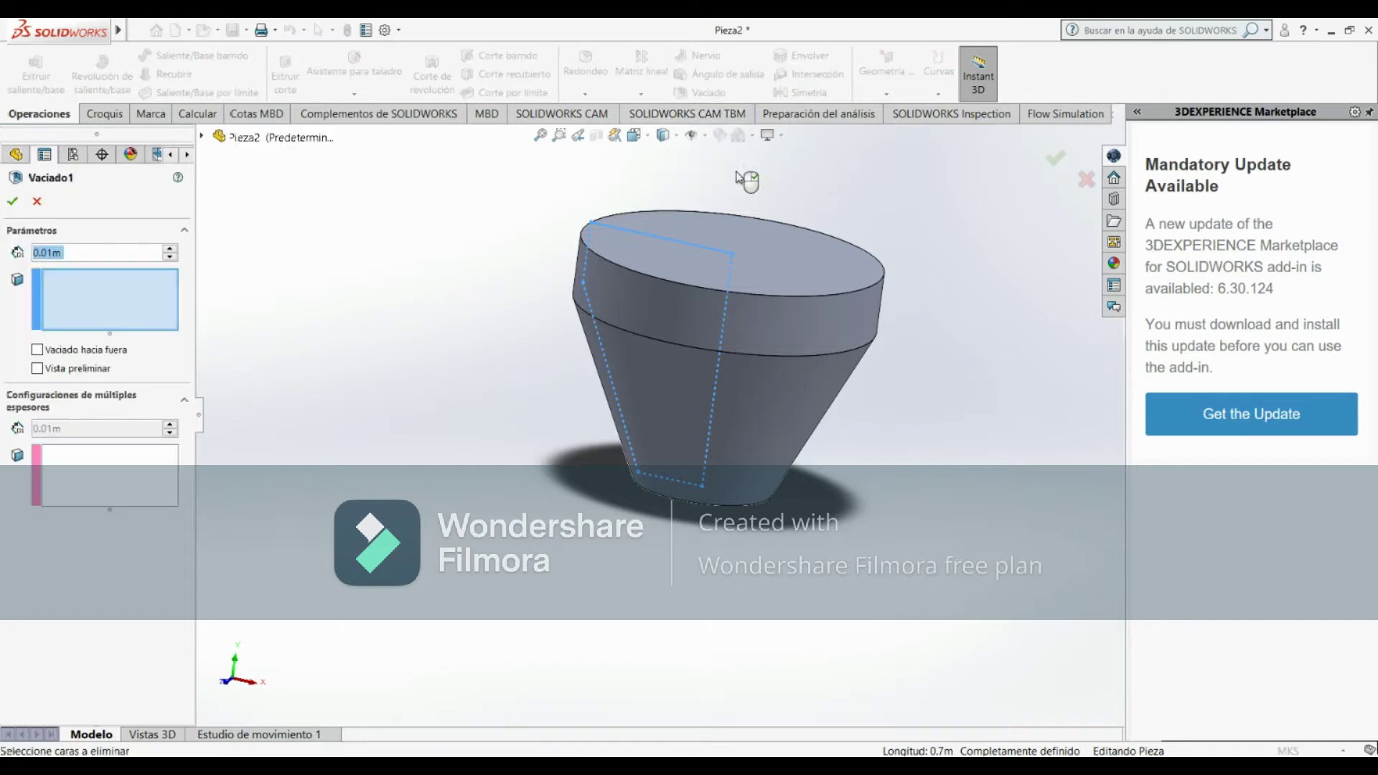
left_click(764, 283)
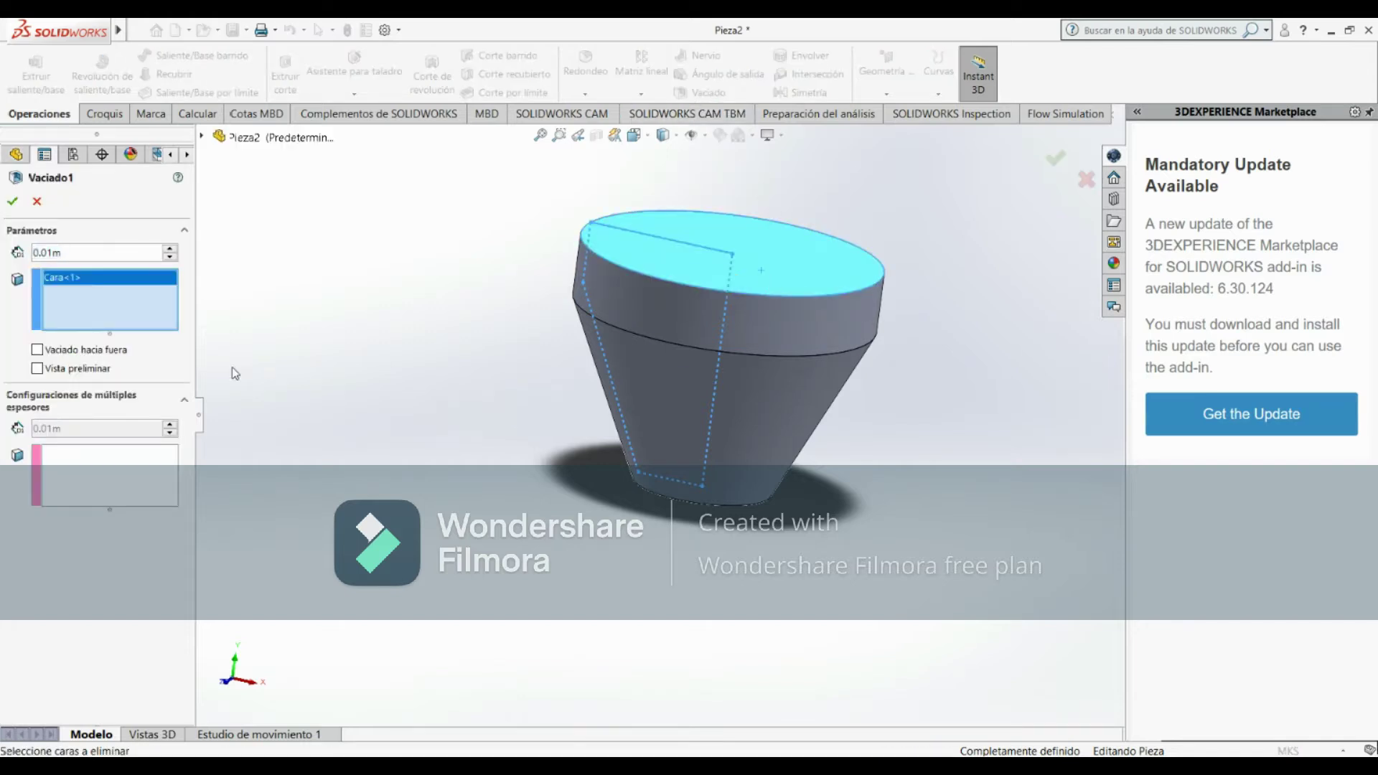
left_click(17, 208)
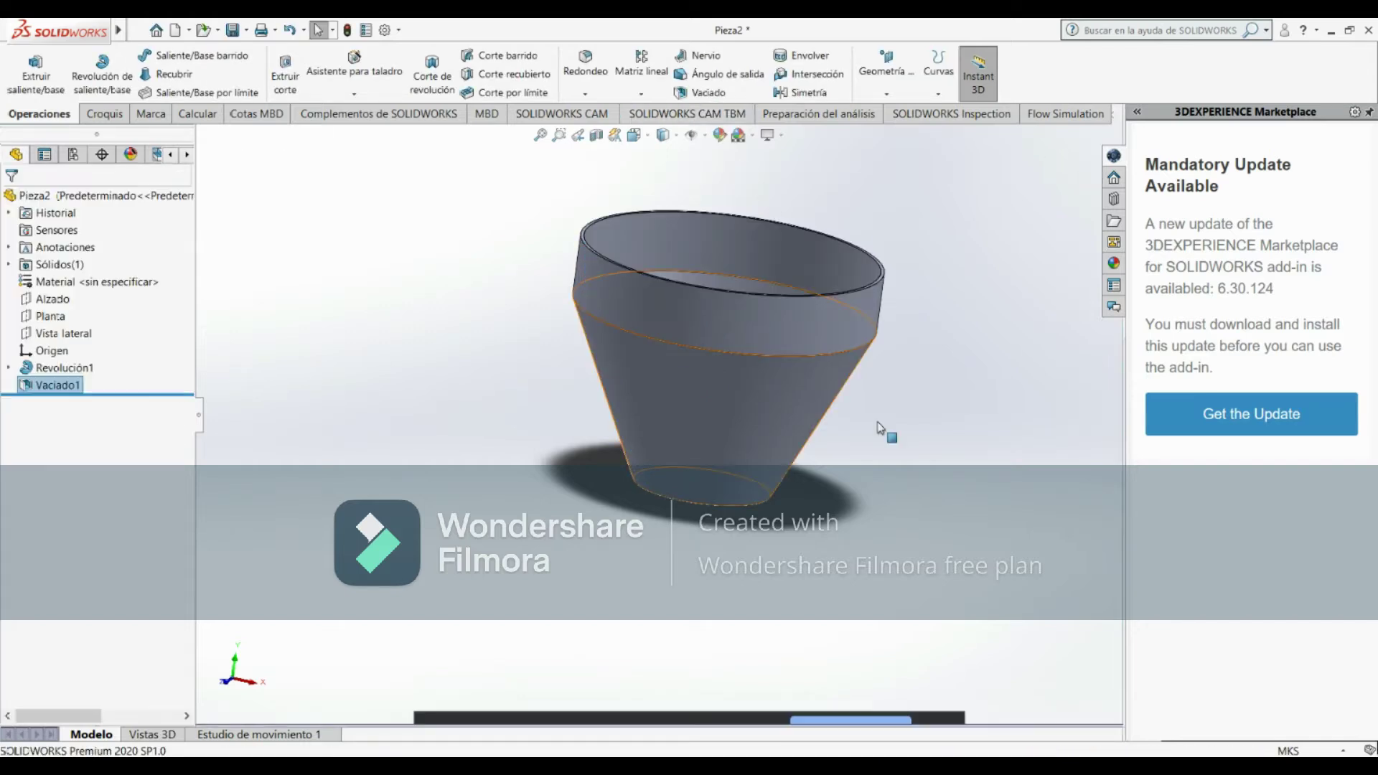
middle_click_drag(921, 396, 898, 593)
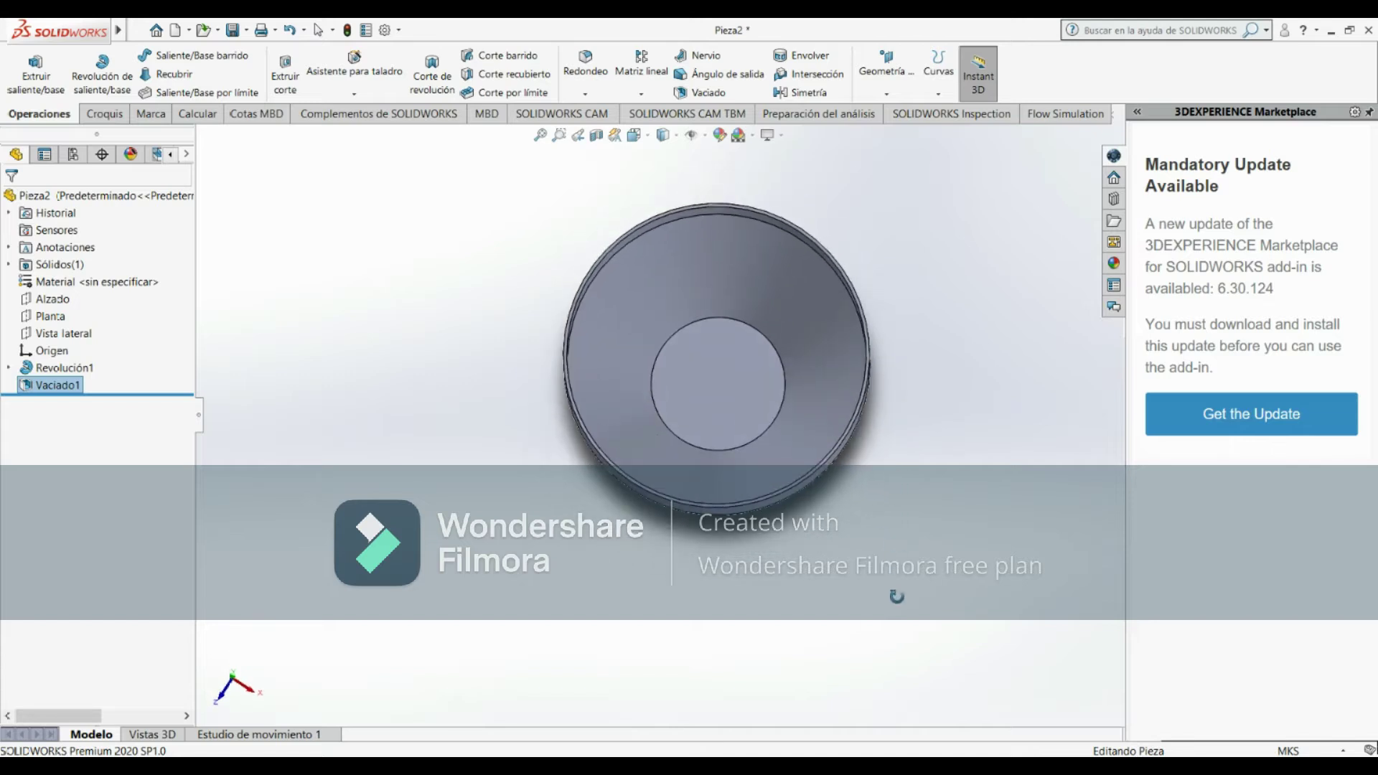
Switch to the Superior view, zoom to fit, and select Revolución1
left_click(634, 143)
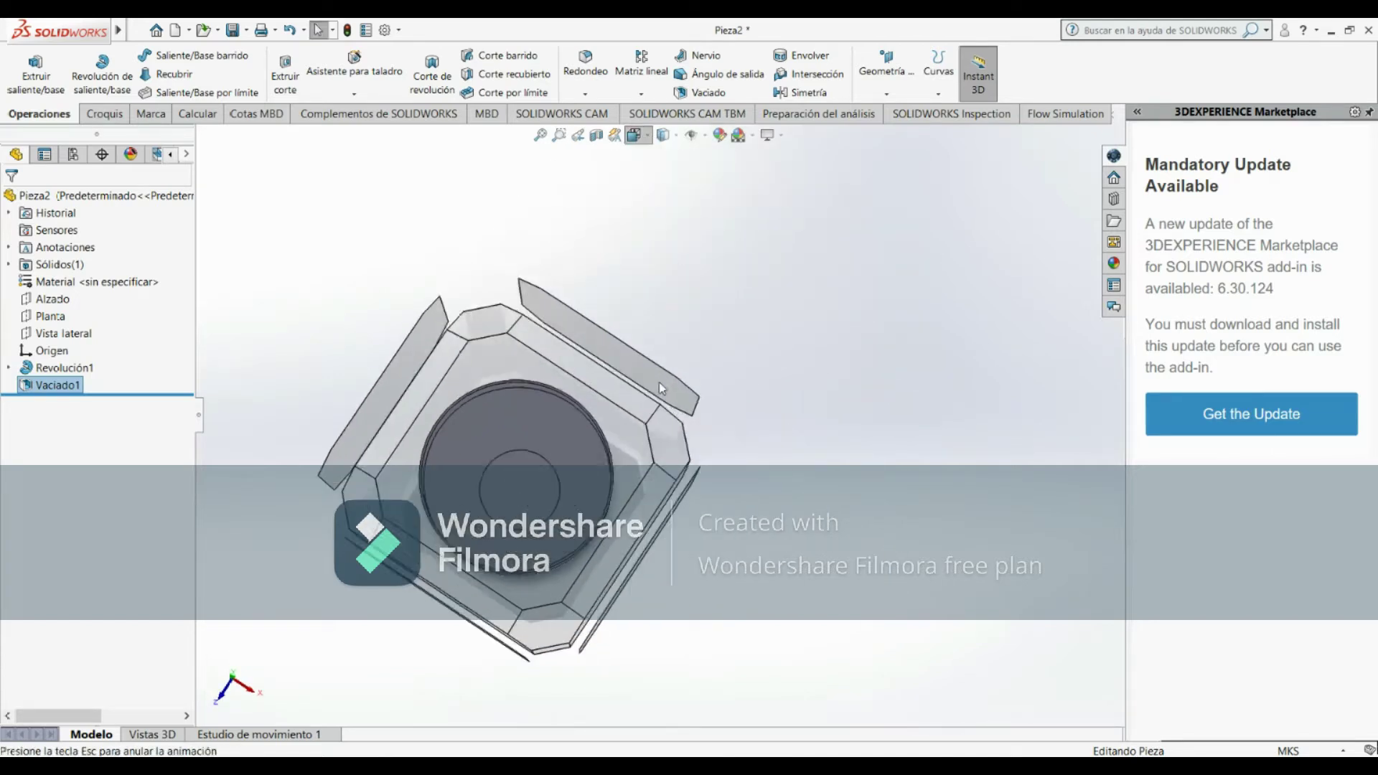
left_click(704, 224)
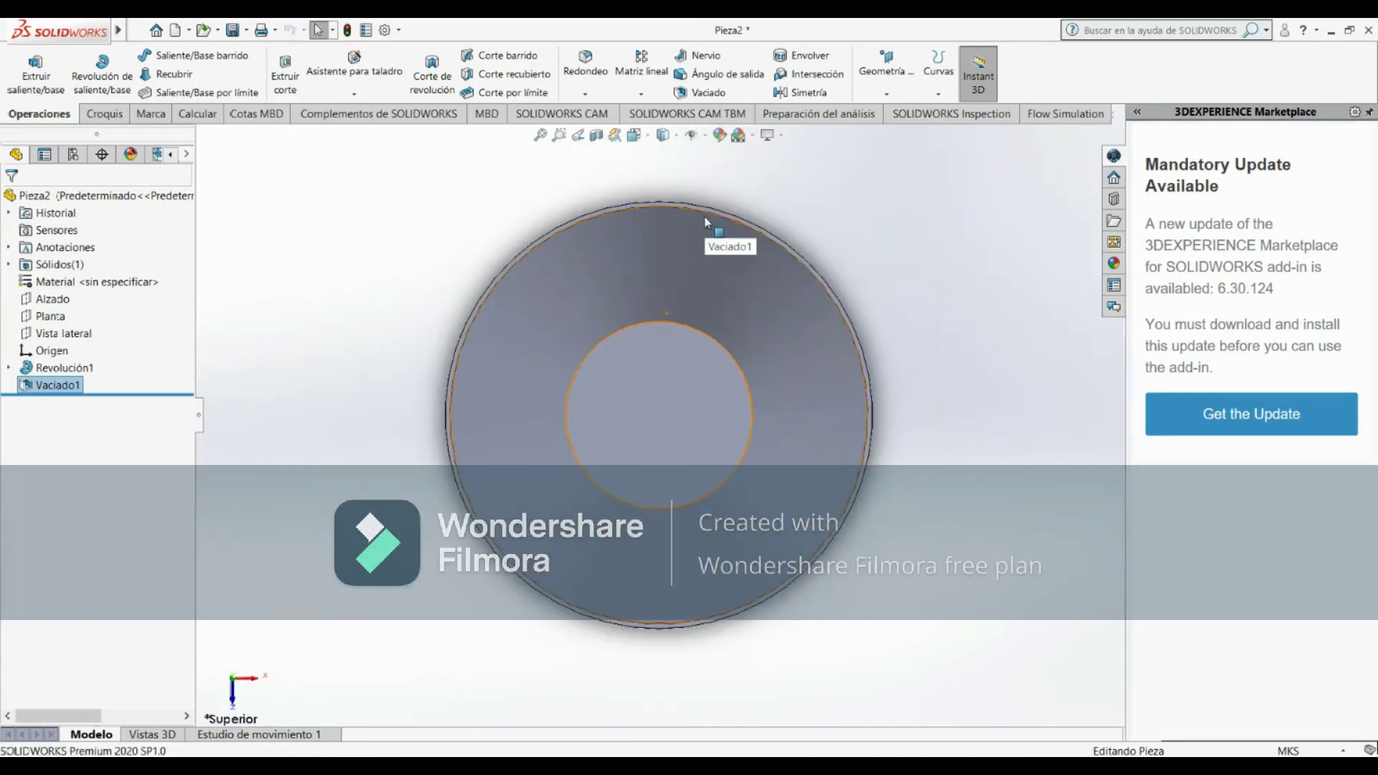
key("f")
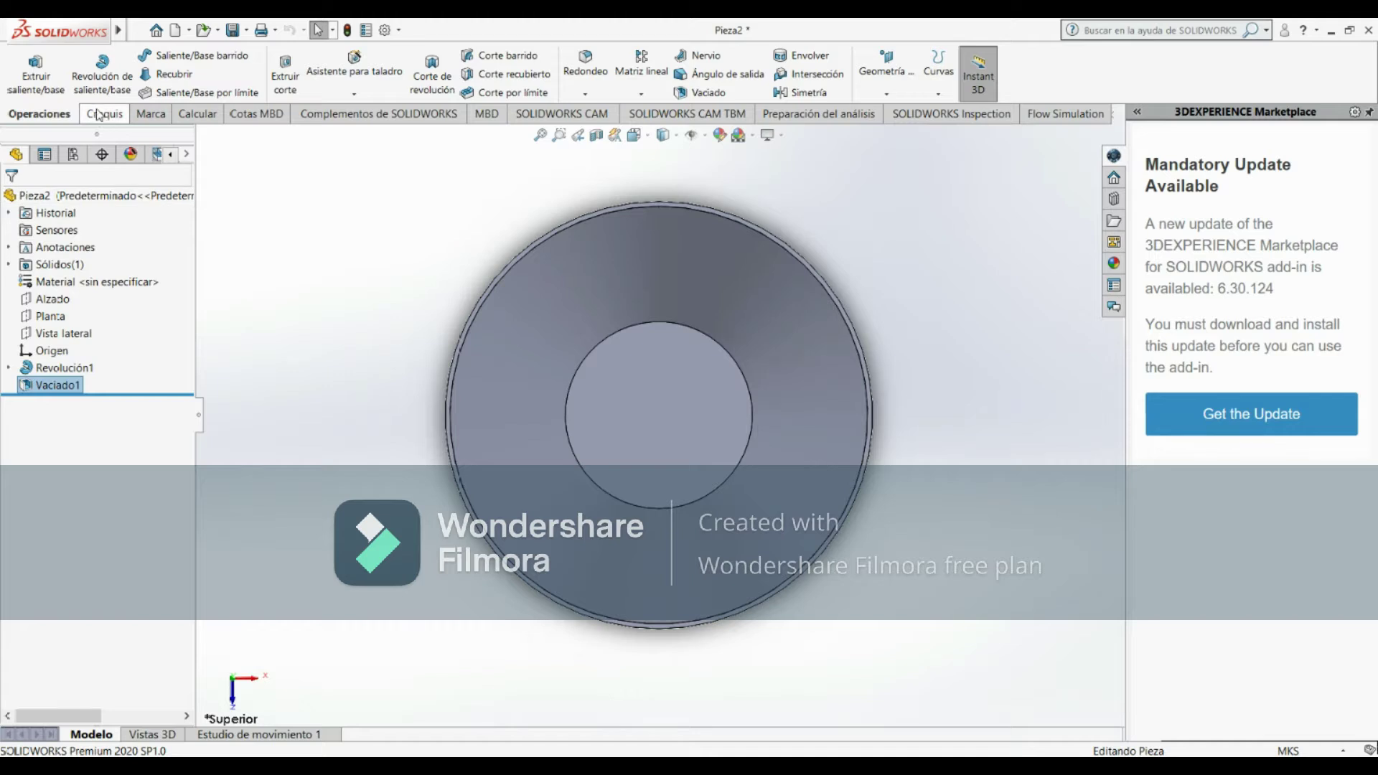
scroll(477, 394, "down", 2)
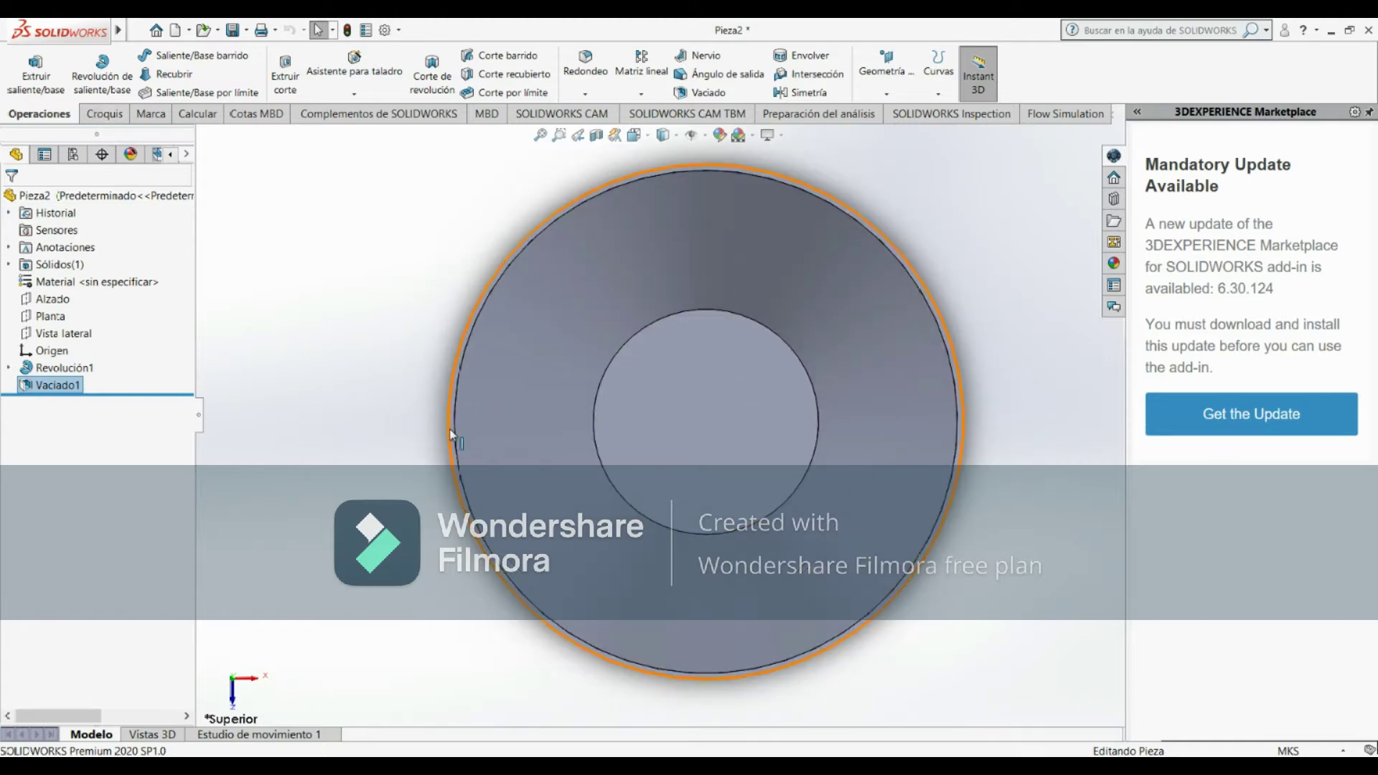
scroll(451, 433, "down", 2)
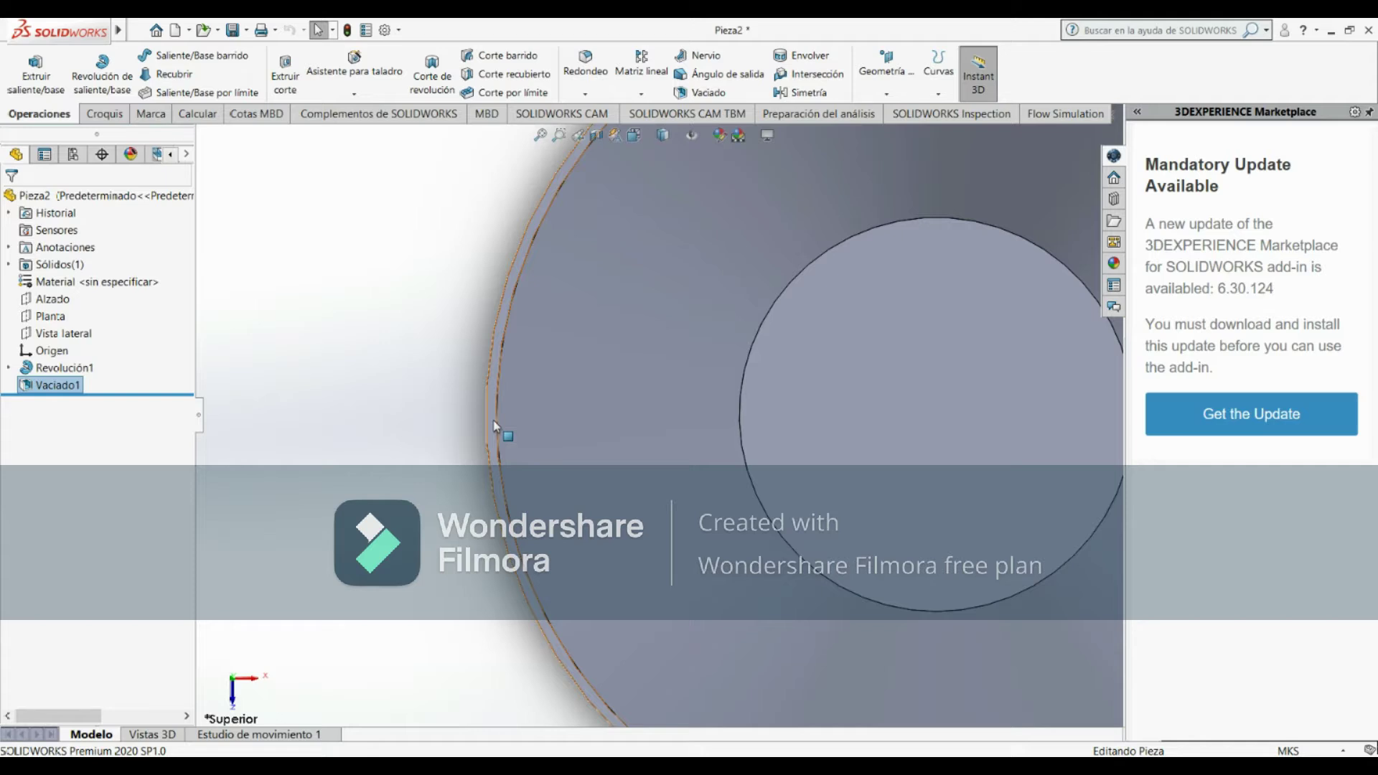
left_click(494, 426)
scroll(494, 426, "up", 3)
scroll(932, 342, "up", 2)
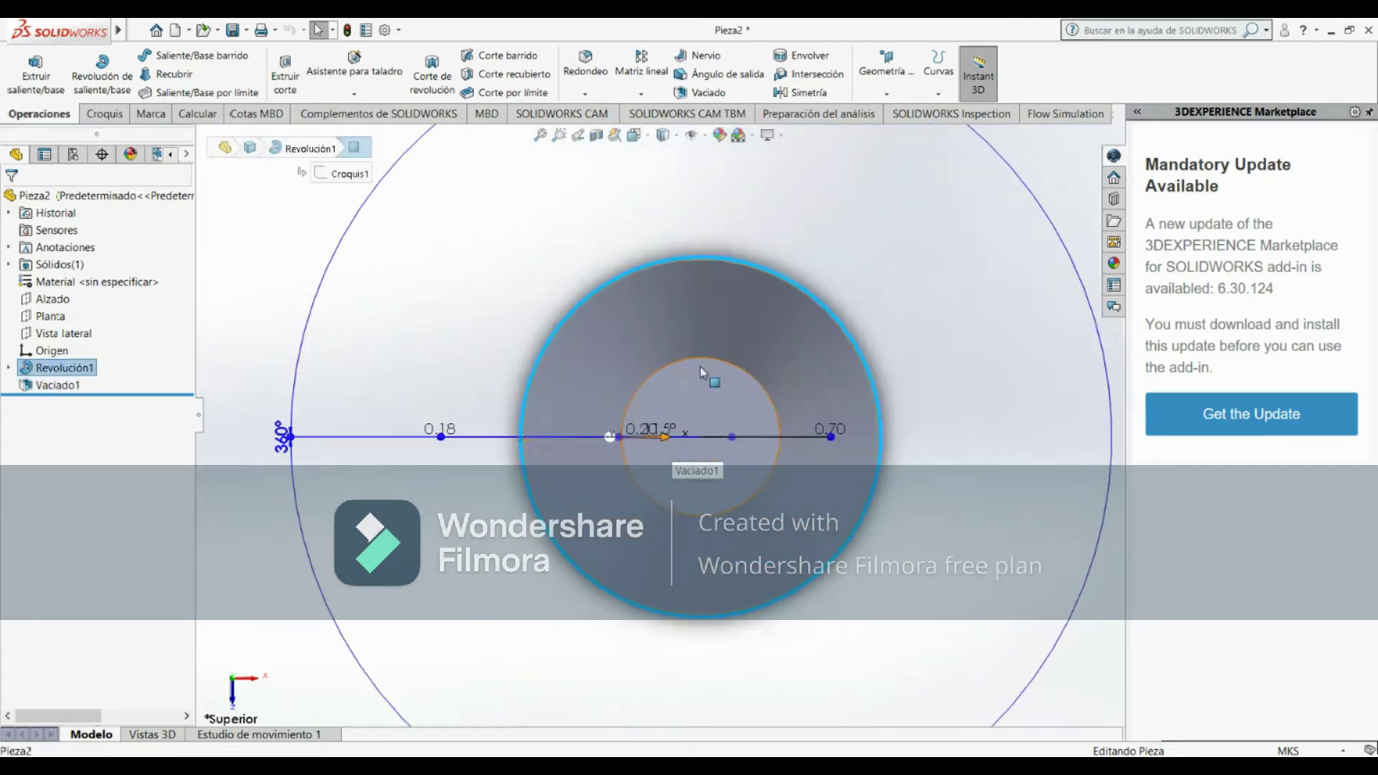
Draw an origin-centred circle out to the nozzle's outer rim in Croquis2
left_click(107, 114)
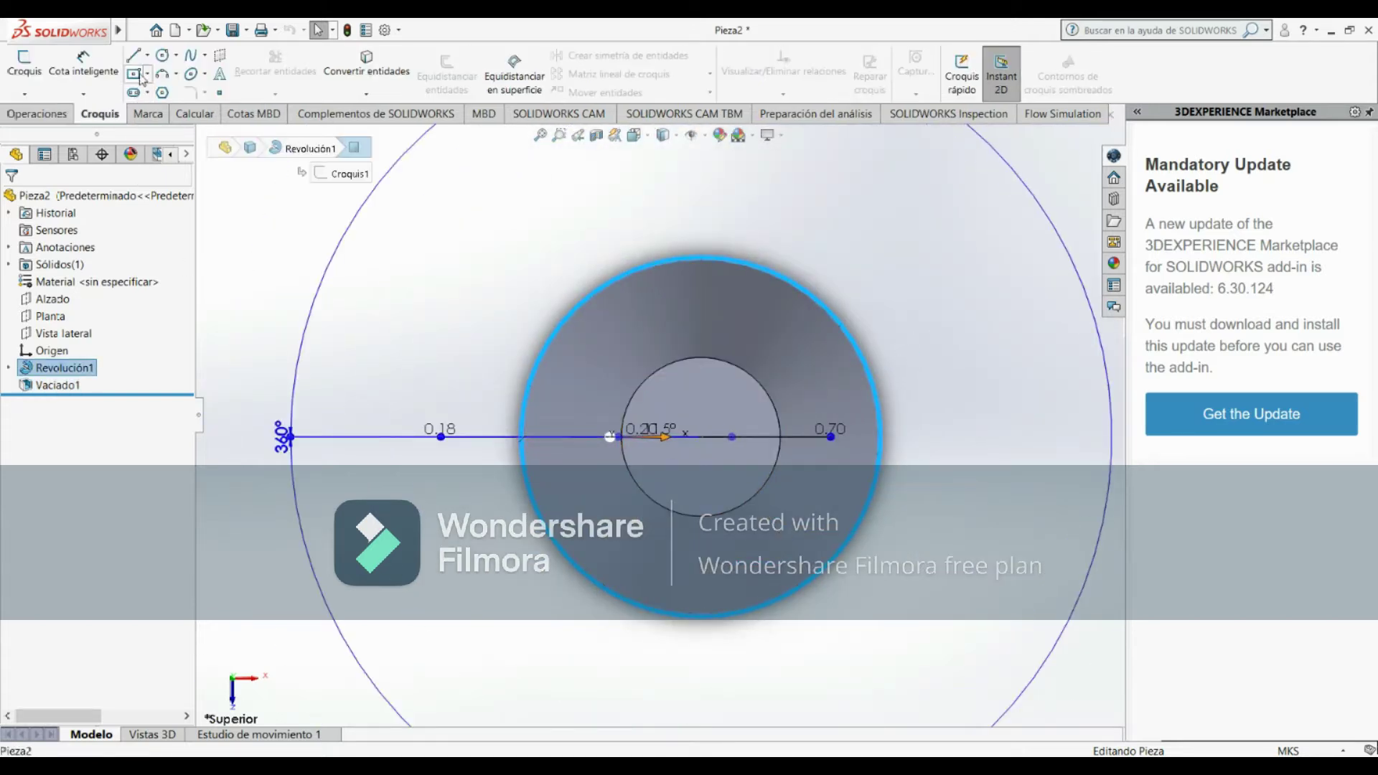
left_click(164, 57)
left_click(703, 431)
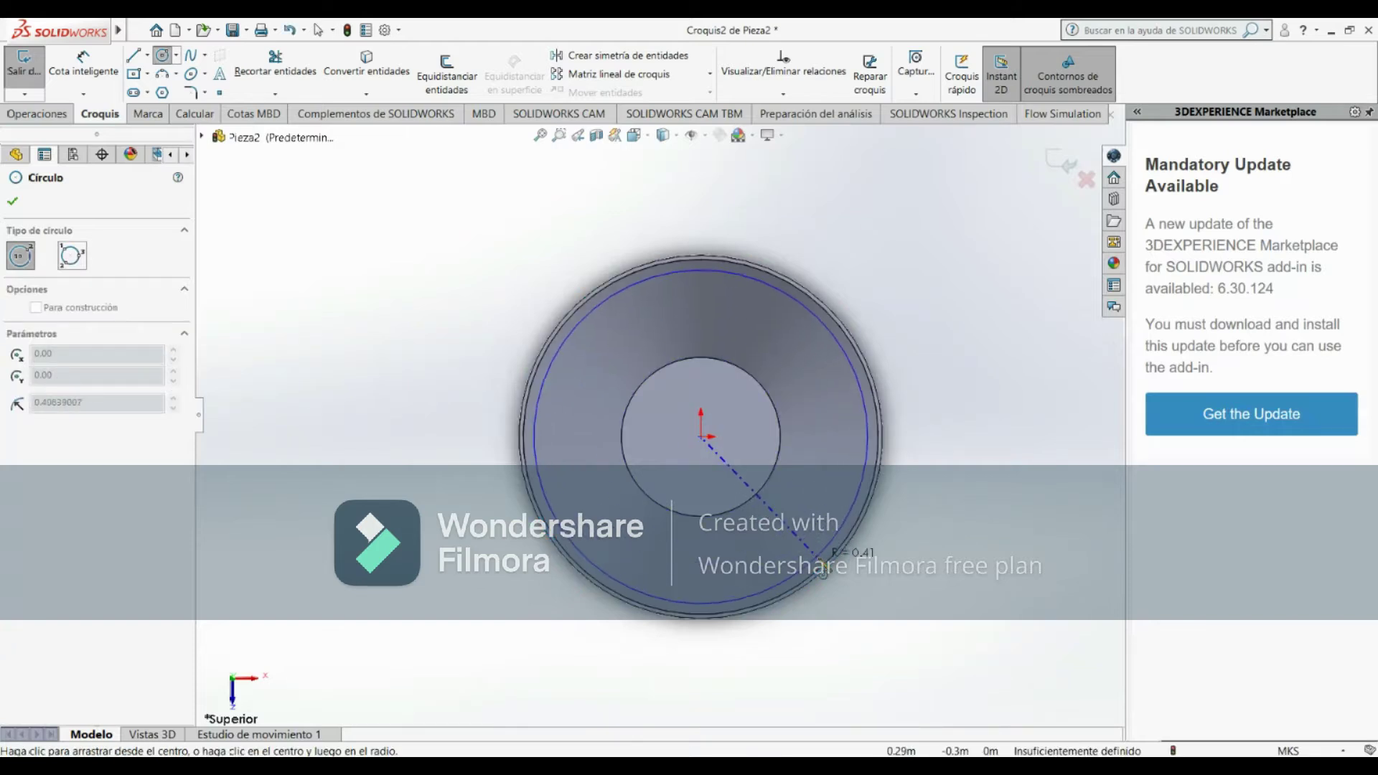
left_click(825, 575)
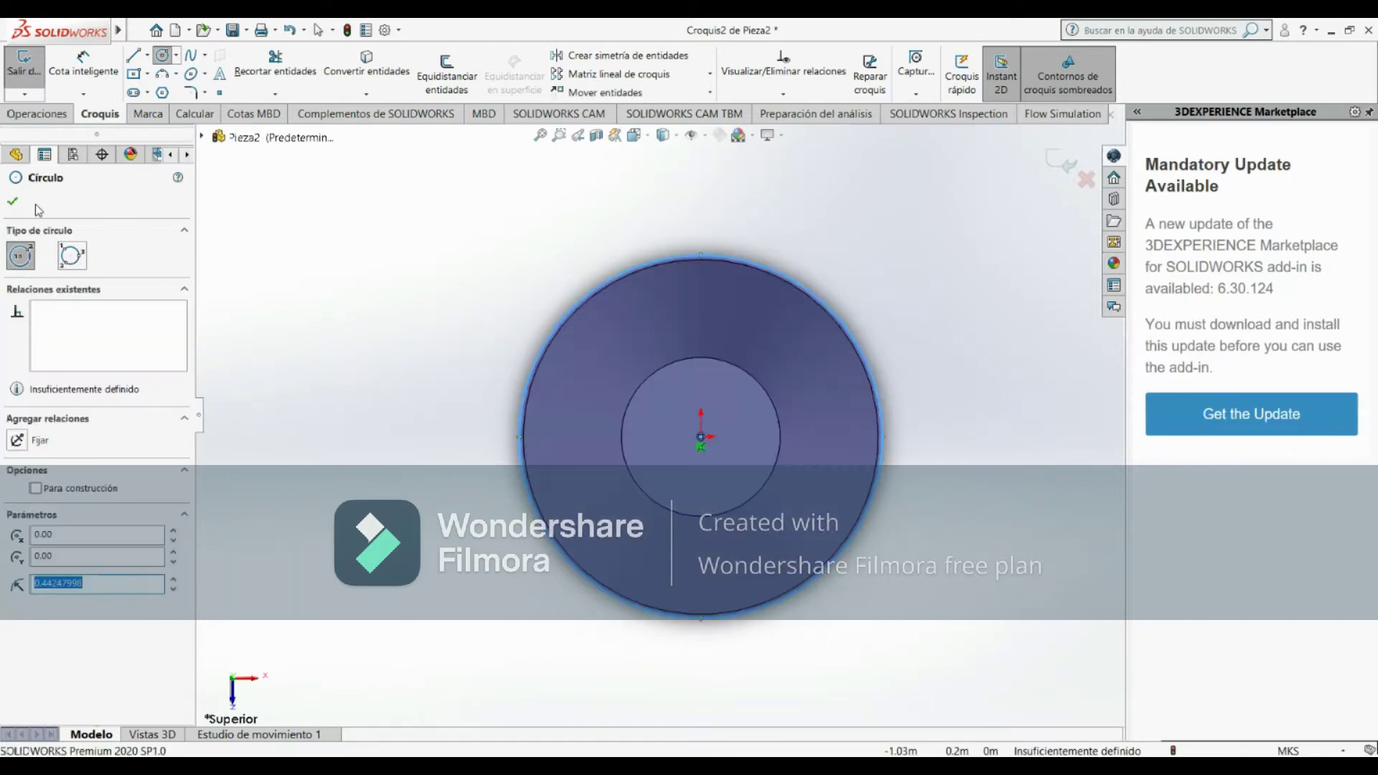
left_click(12, 201)
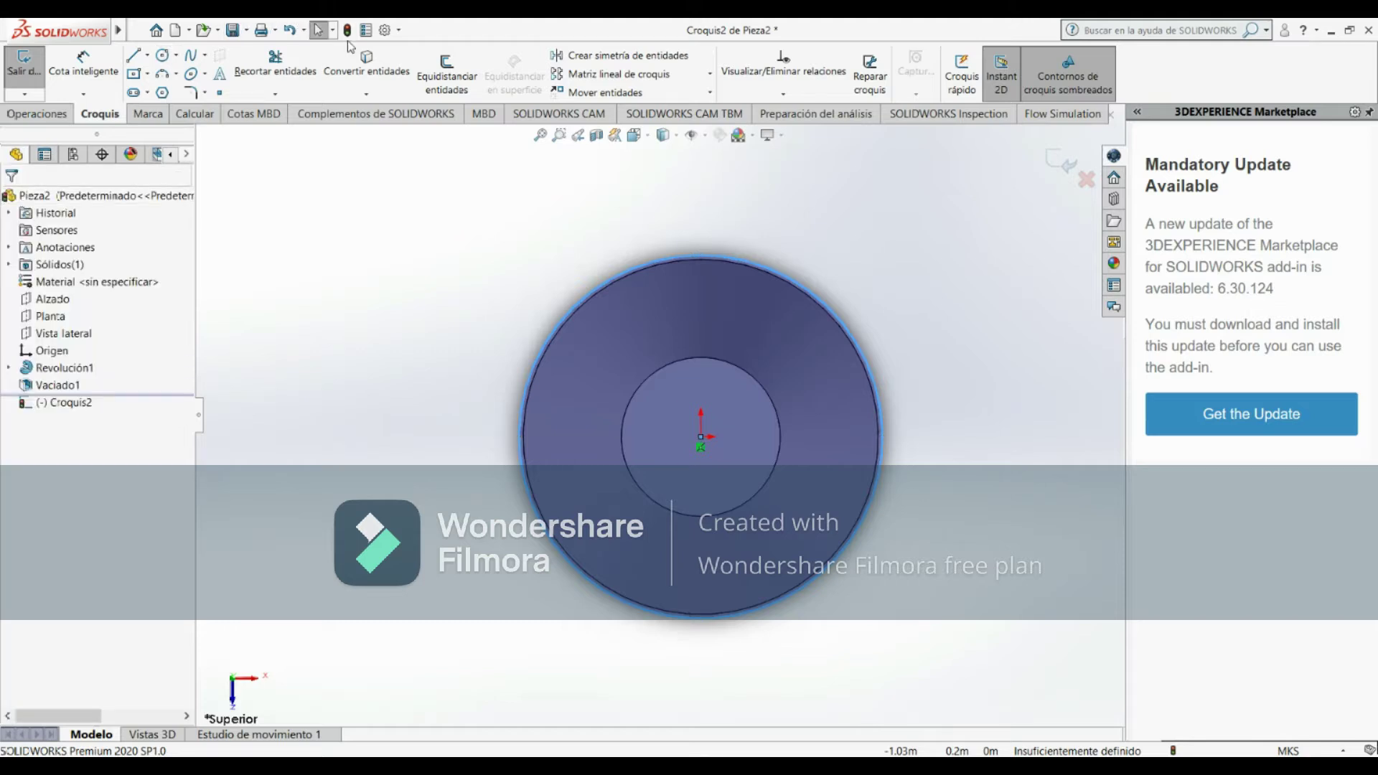
left_click(347, 29)
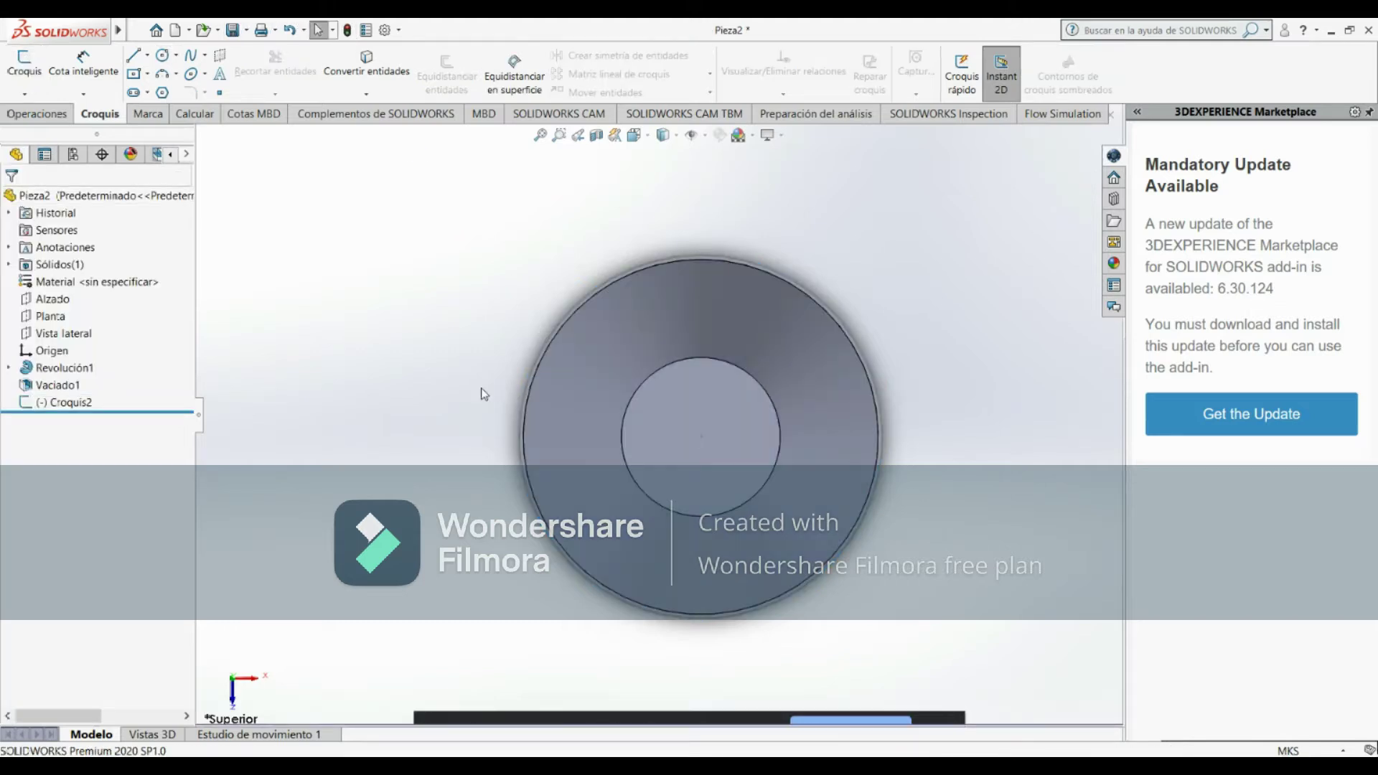
key("ctrl+z")
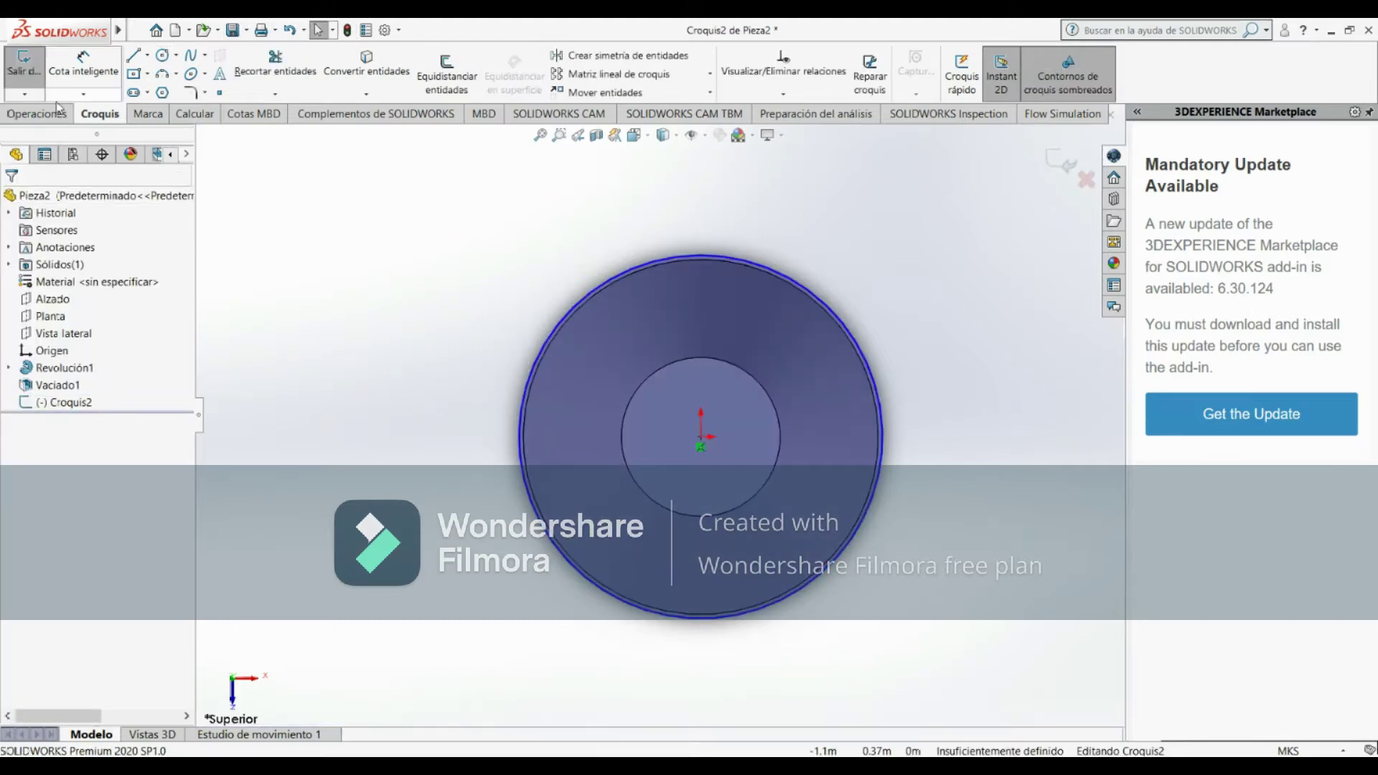
left_click(39, 114)
Extrude the Croquis2 circle 0.01m downward, with reversed direction, to cap the nozzle's top
left_click(48, 79)
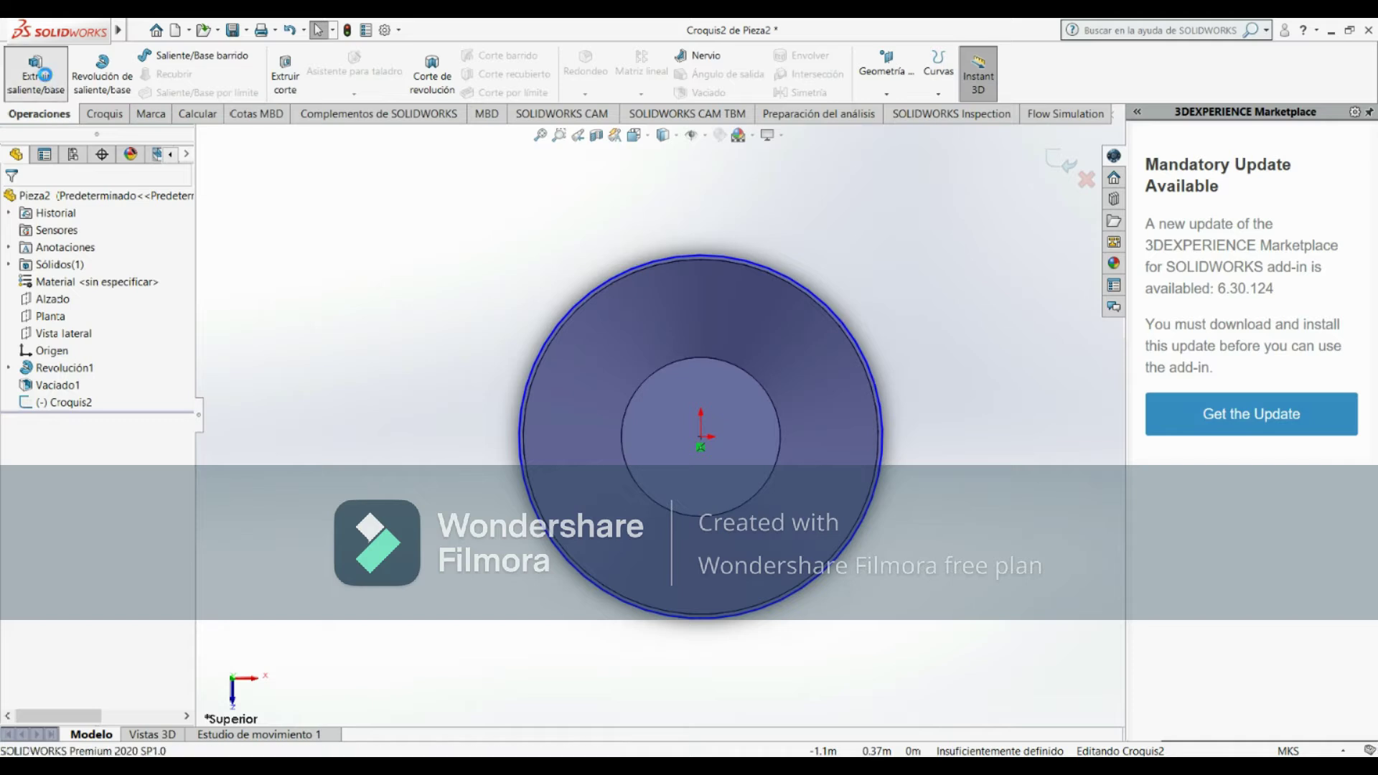
mouse_move(910, 606)
middle_mouse_down()
mouse_move(894, 518)
mouse_move(906, 522)
middle_mouse_up()
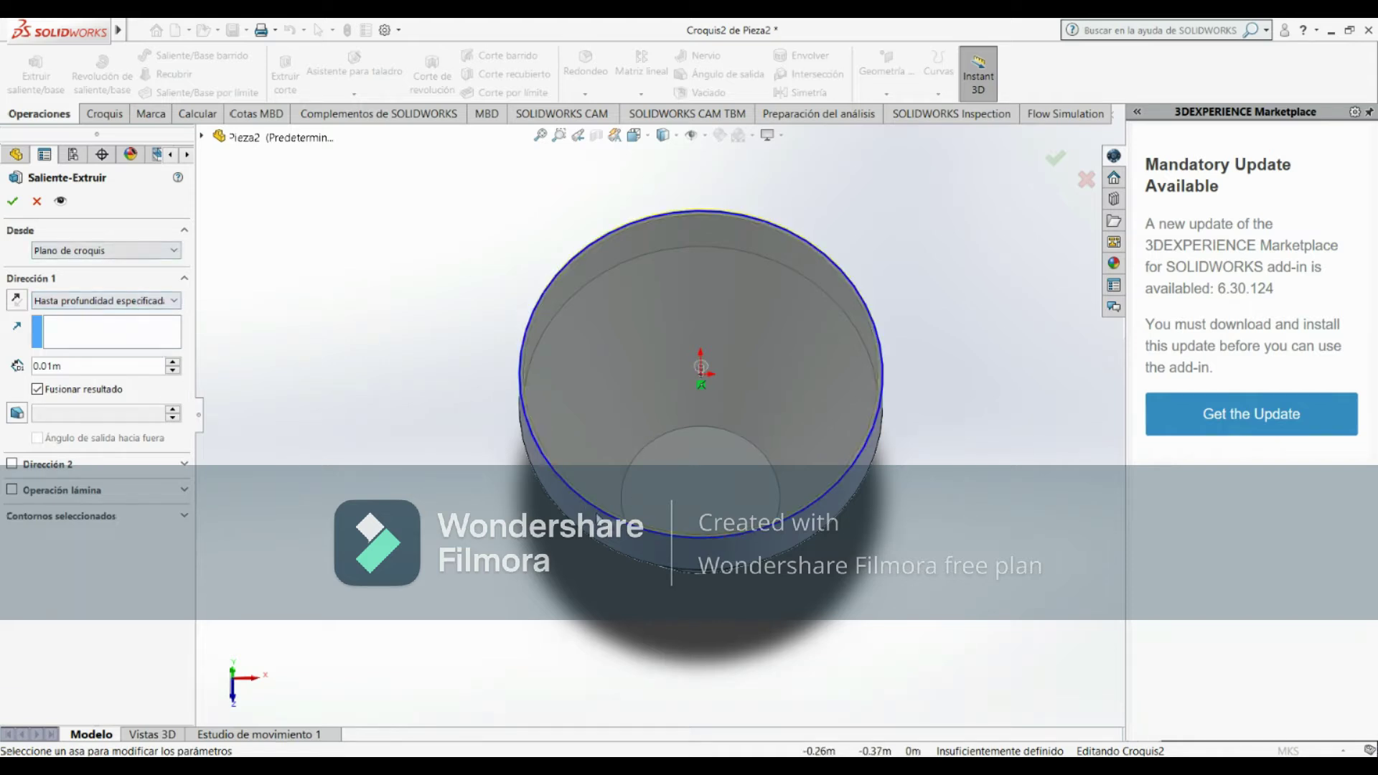
middle_click_drag(703, 430, 358, 374)
left_click(17, 301)
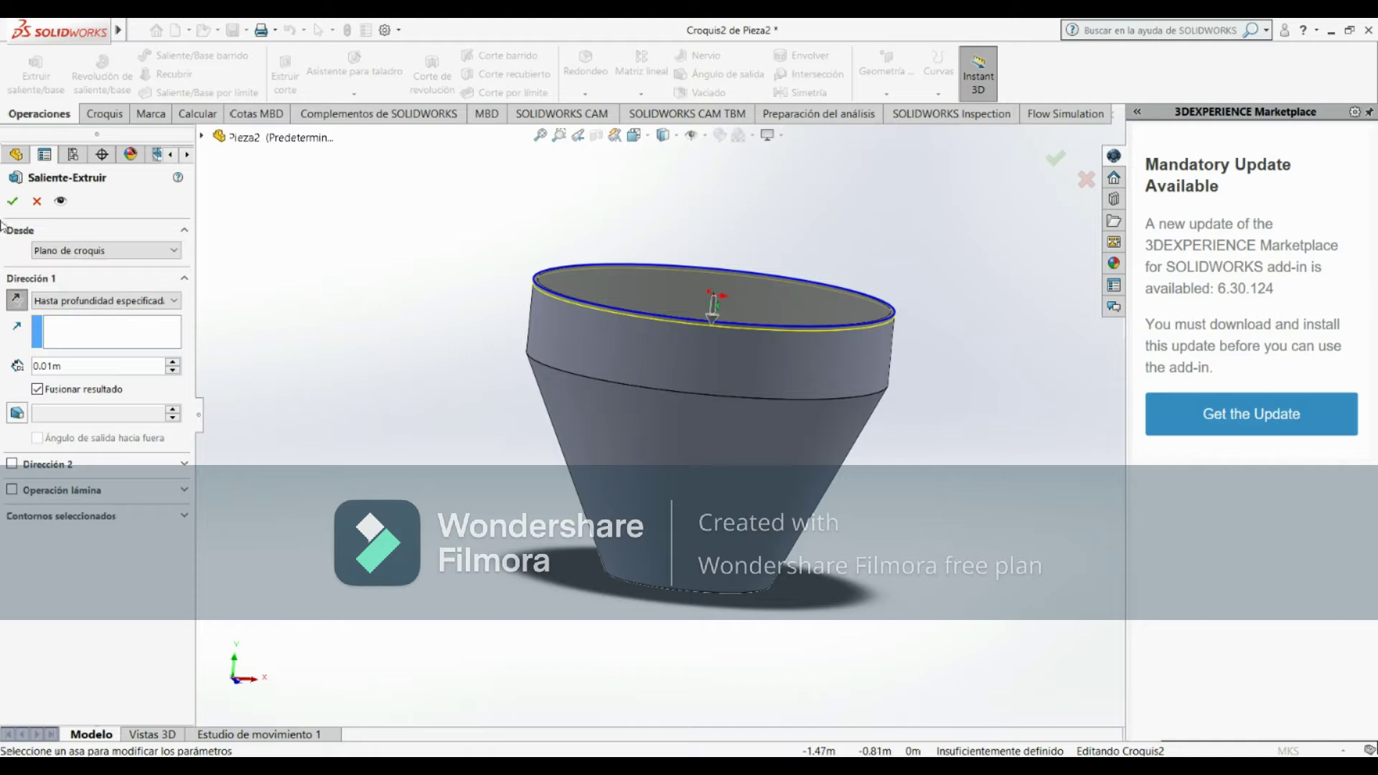
left_click(12, 201)
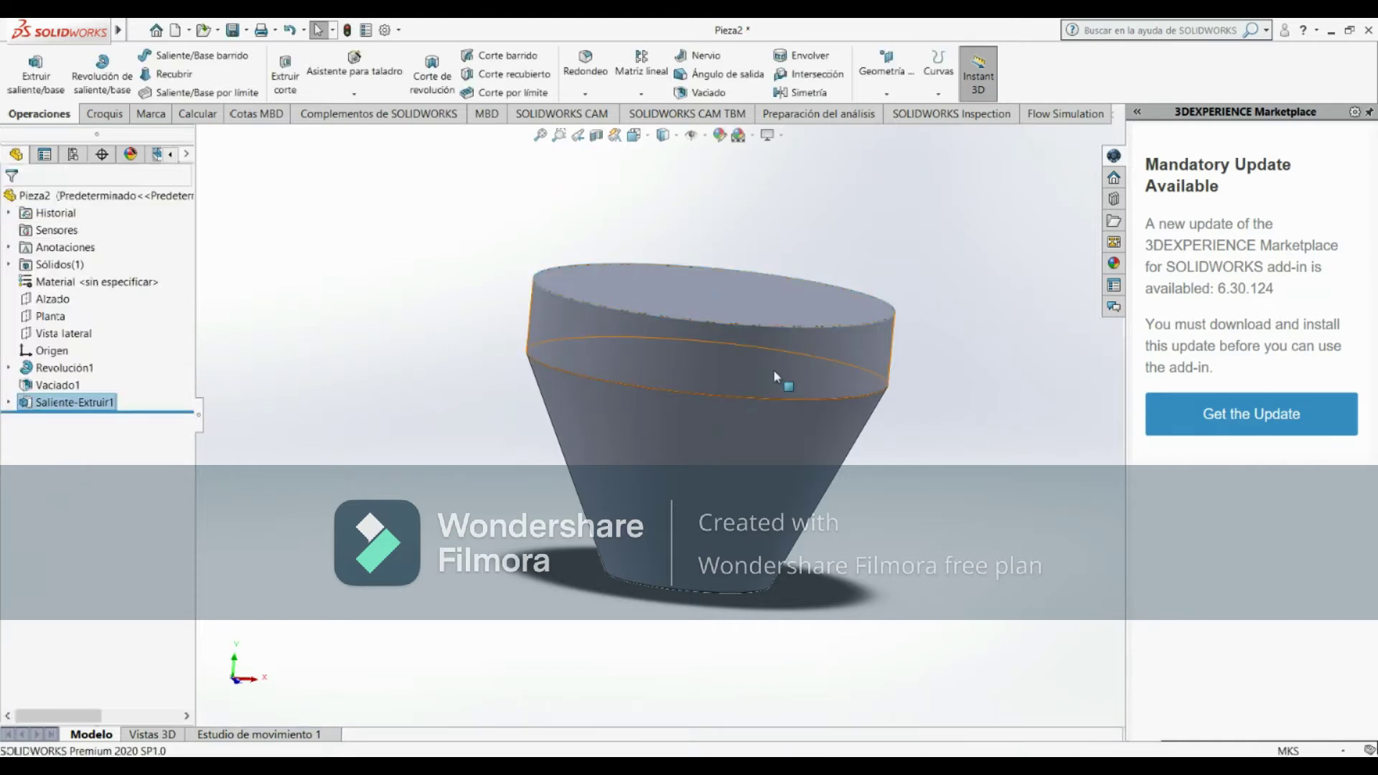
left_click(924, 468)
mouse_move(994, 379)
middle_mouse_down()
mouse_move(1002, 358)
mouse_move(993, 381)
middle_mouse_up()
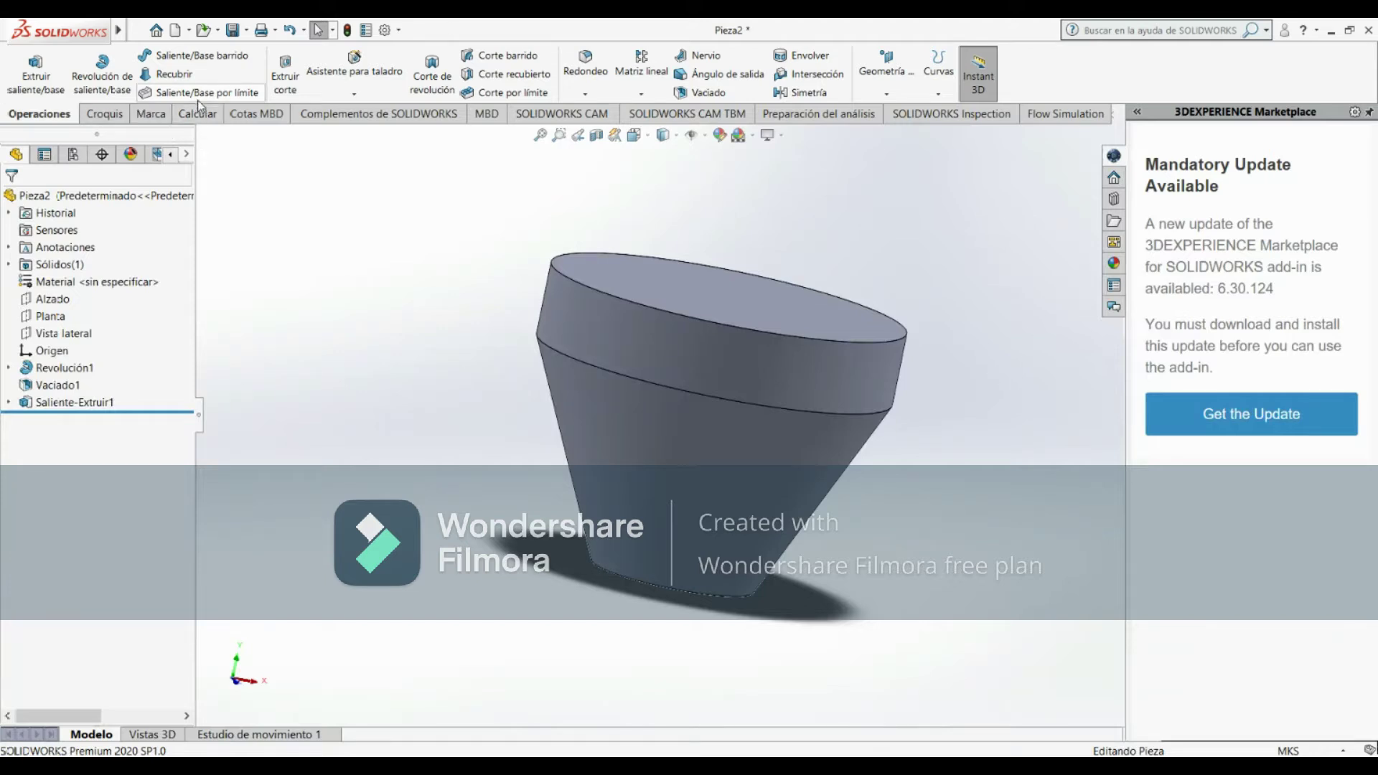
Launch SimulationXpress from the Evaluate tools and continue past its welcome page
left_click(199, 116)
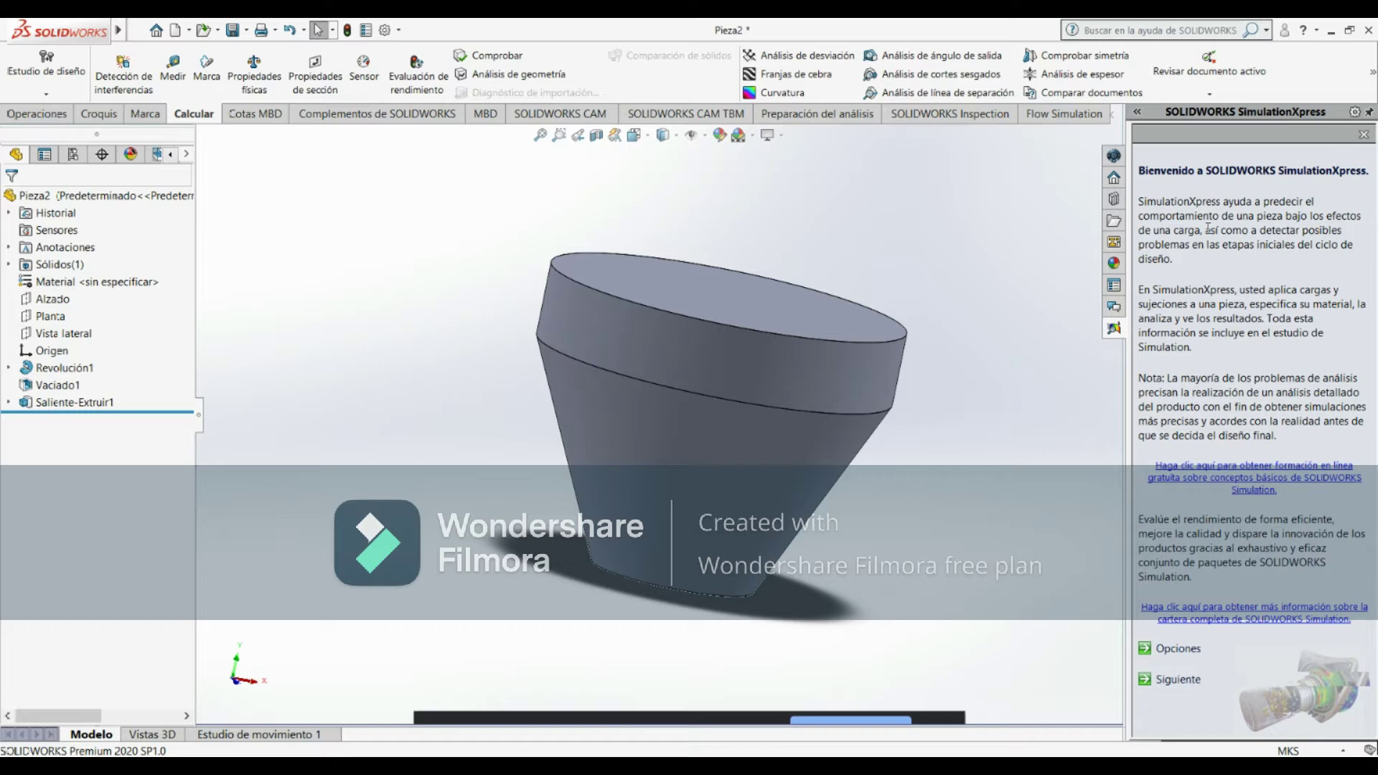
left_click(1180, 680)
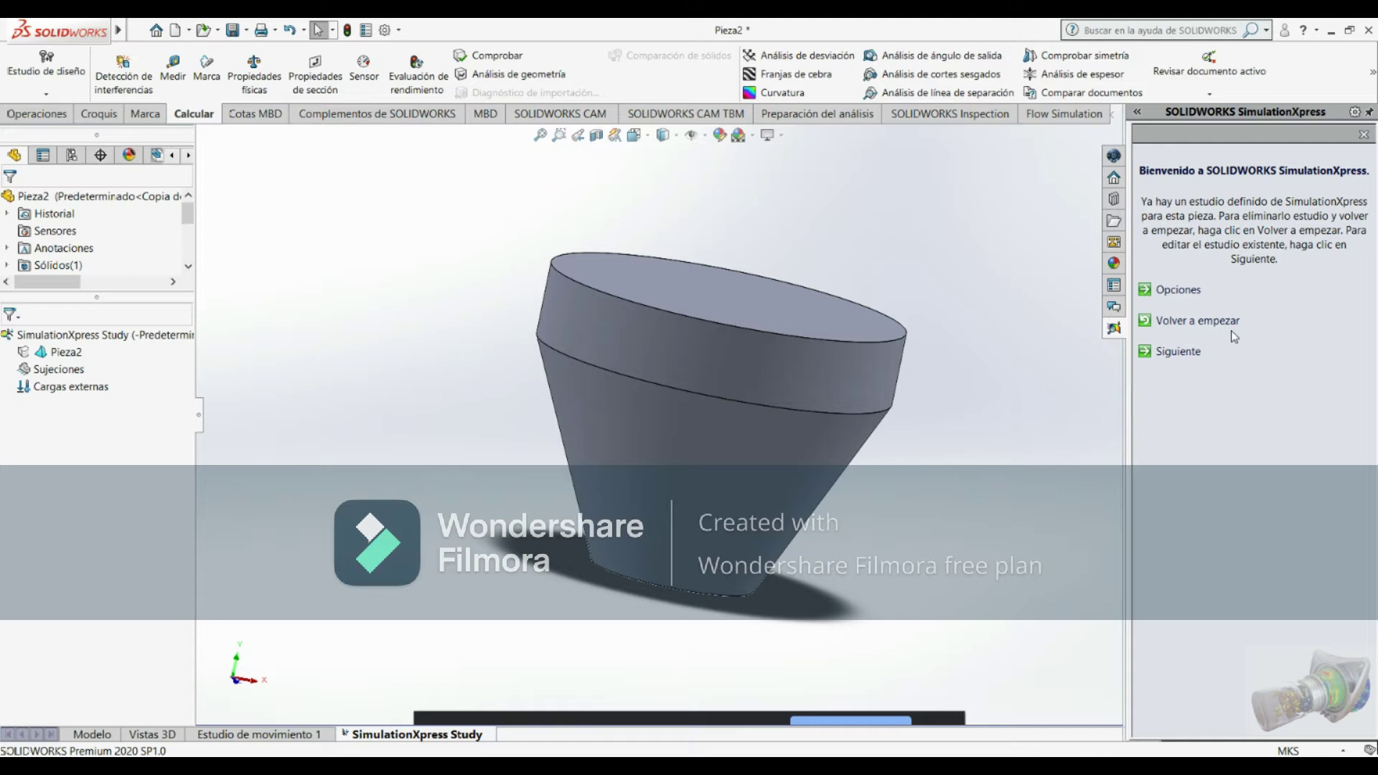
Add a Fixed Geometry support, Fijo-1, on the nozzle's narrow bottom face
left_click(1177, 352)
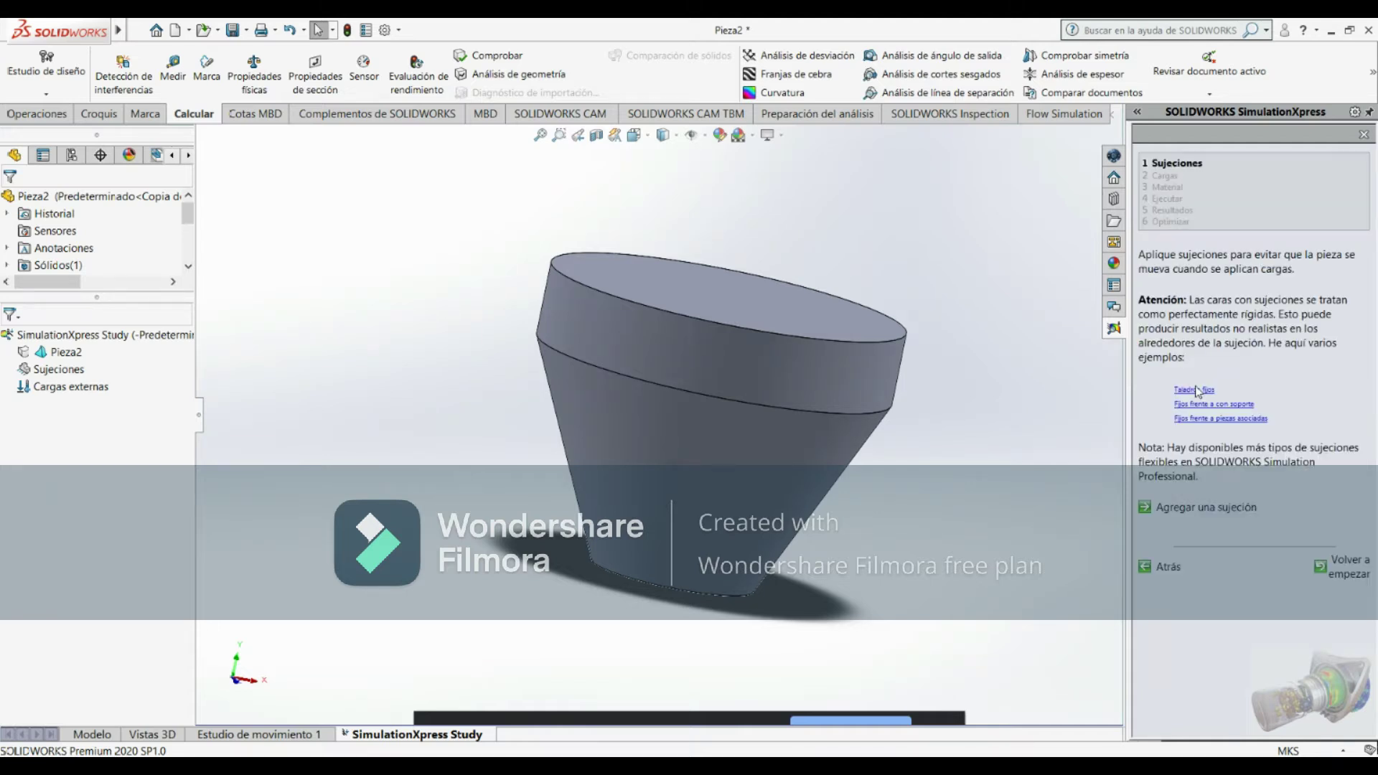
middle_click_drag(825, 467, 837, 528)
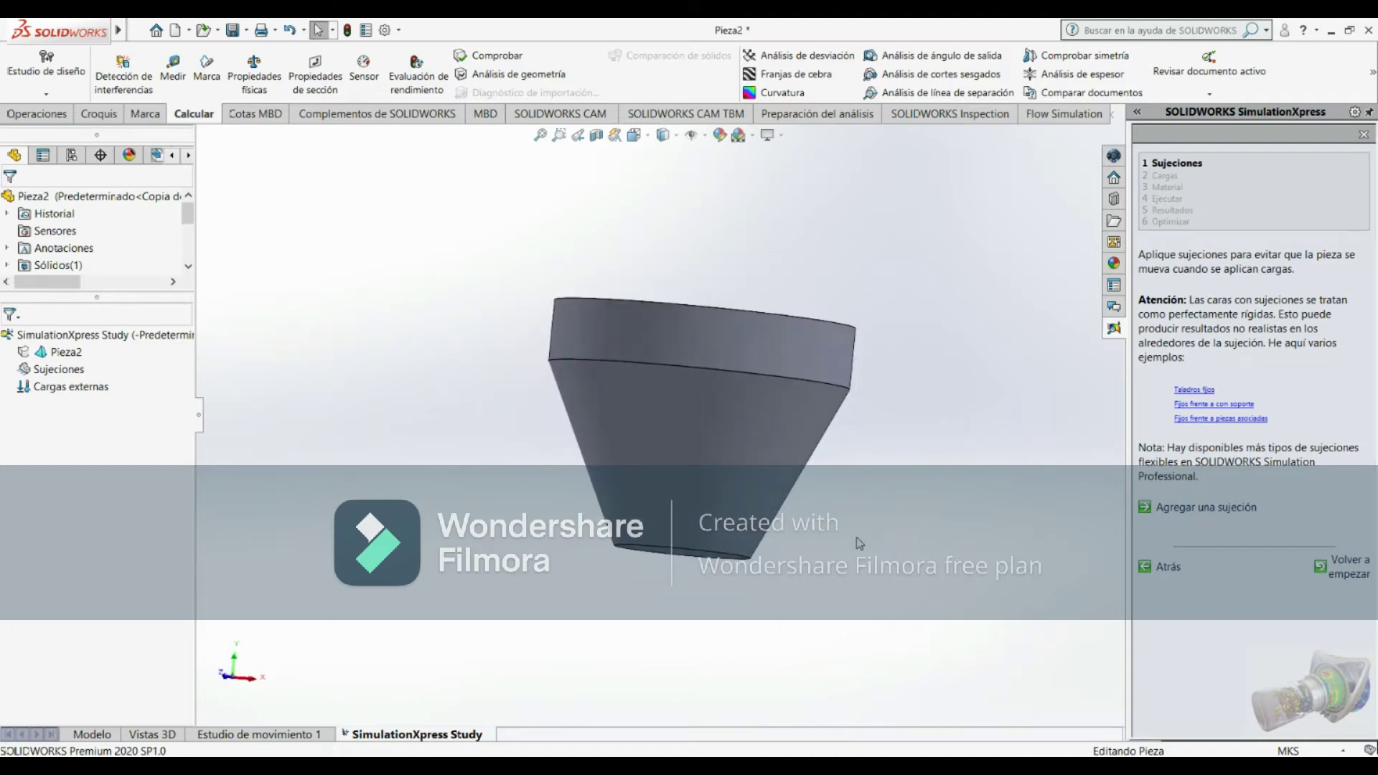
middle_click_drag(837, 527, 854, 503)
left_click(1177, 510)
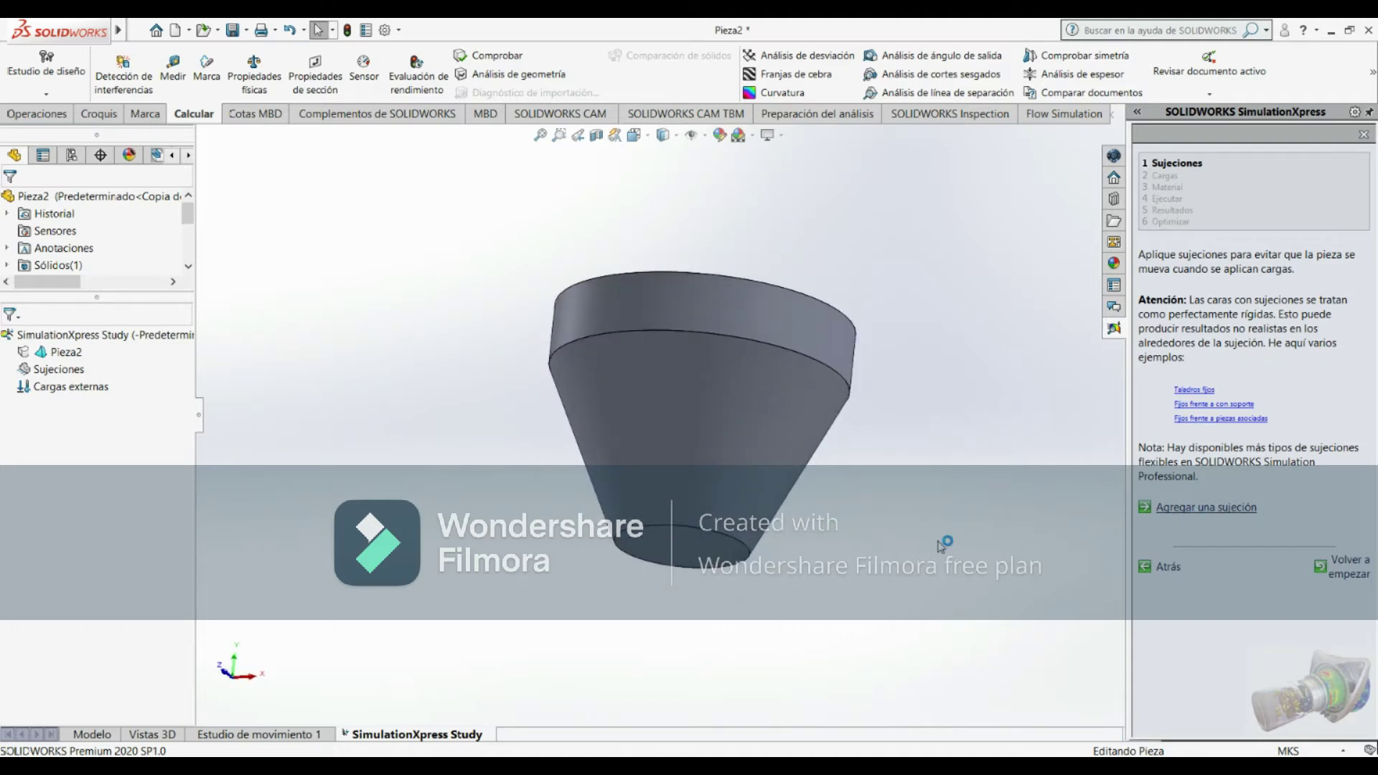
left_click(676, 569)
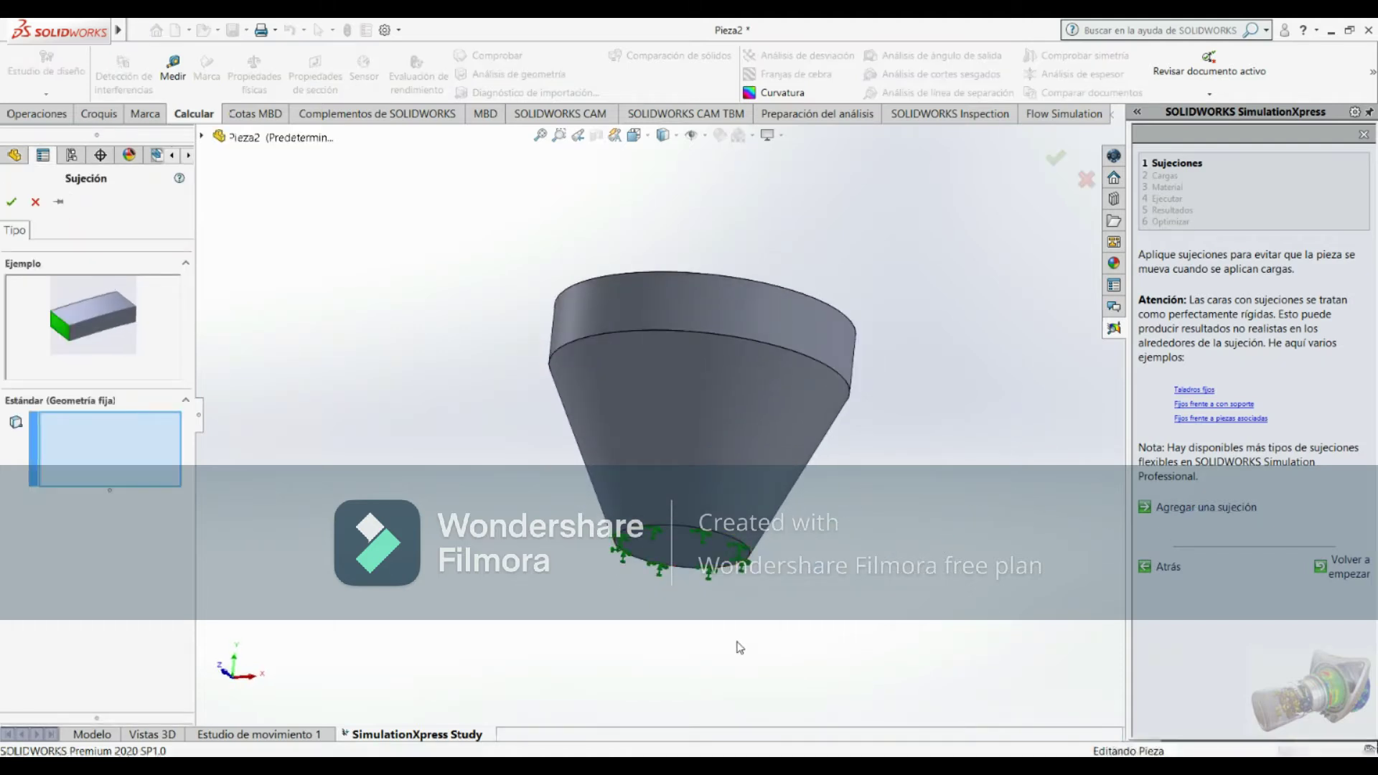
middle_click_drag(739, 646, 723, 506)
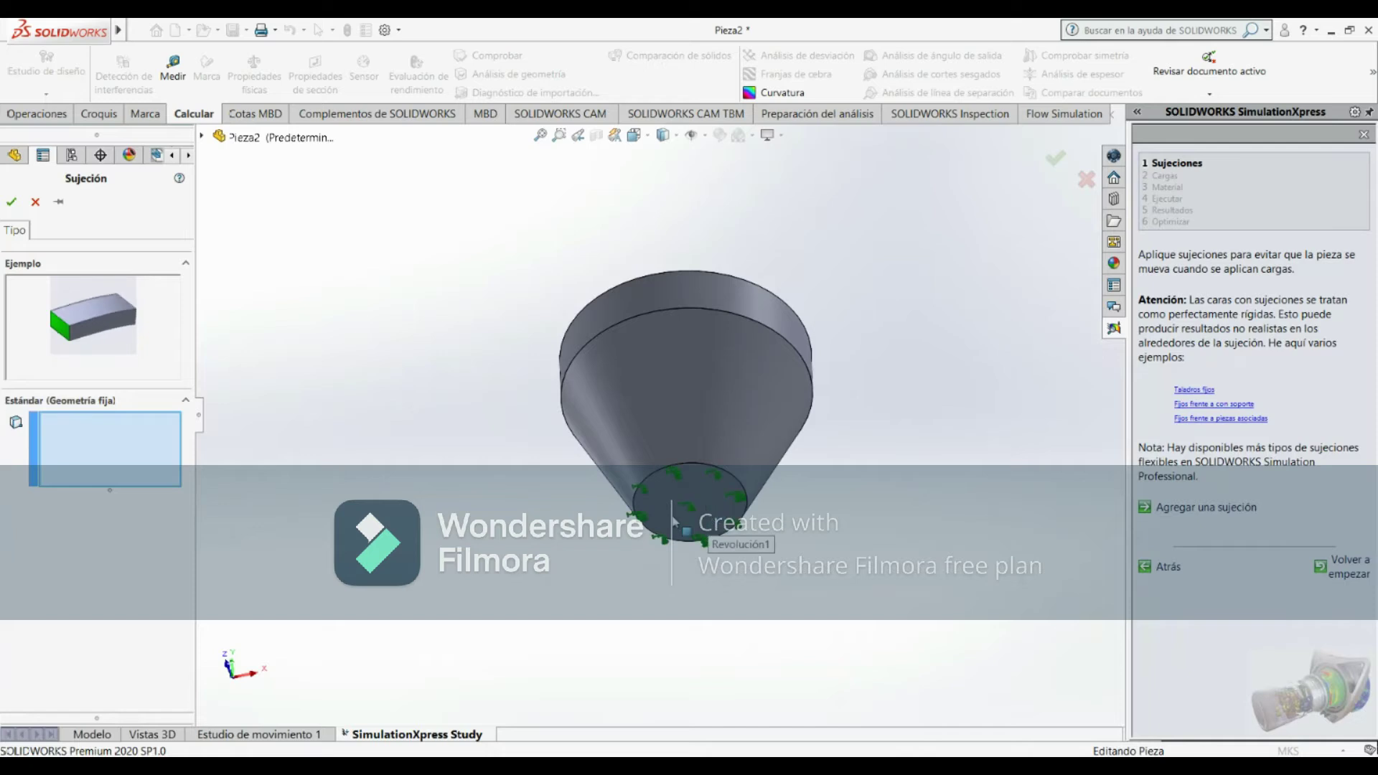
scroll(703, 460, "down", 3)
left_click(702, 442)
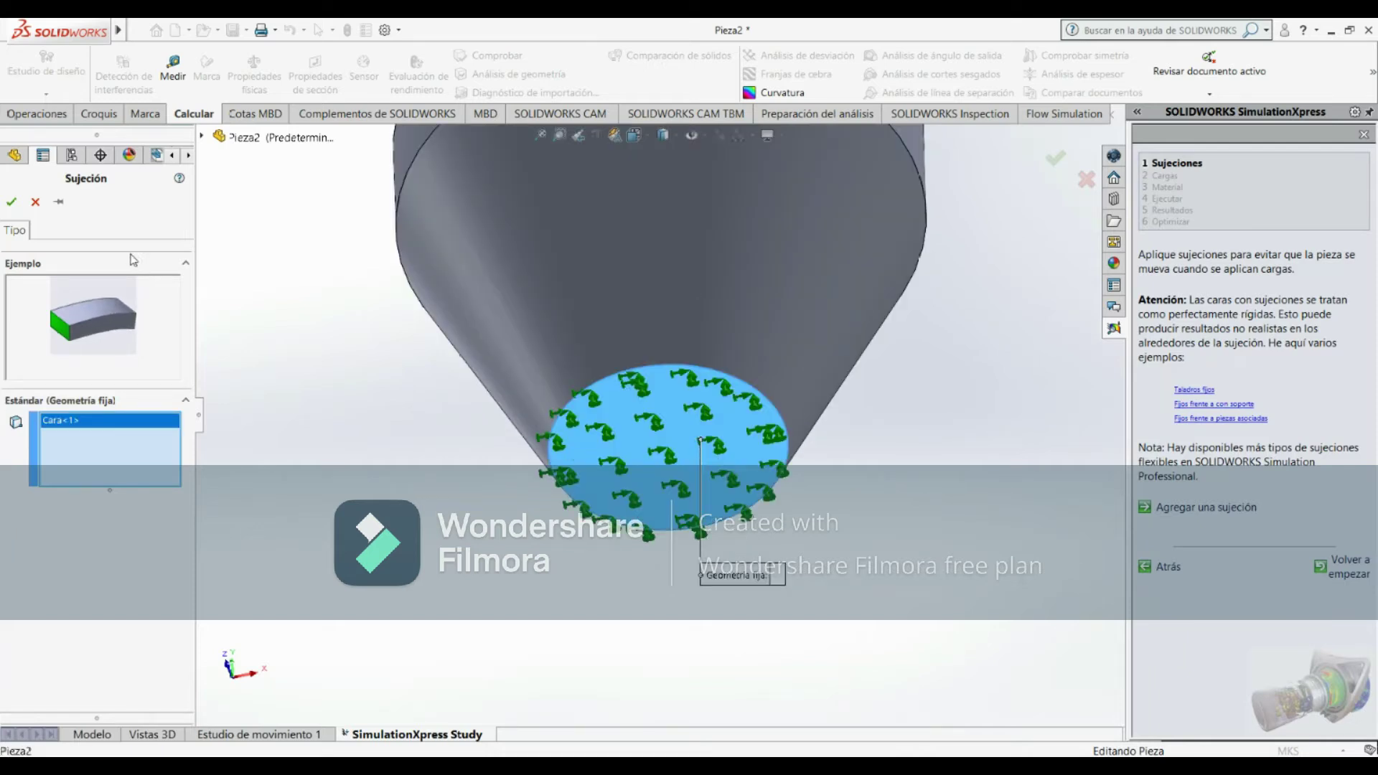
left_click(15, 203)
scroll(717, 359, "up", 5)
mouse_move(732, 350)
middle_mouse_down()
mouse_move(931, 381)
mouse_move(1040, 445)
middle_mouse_up()
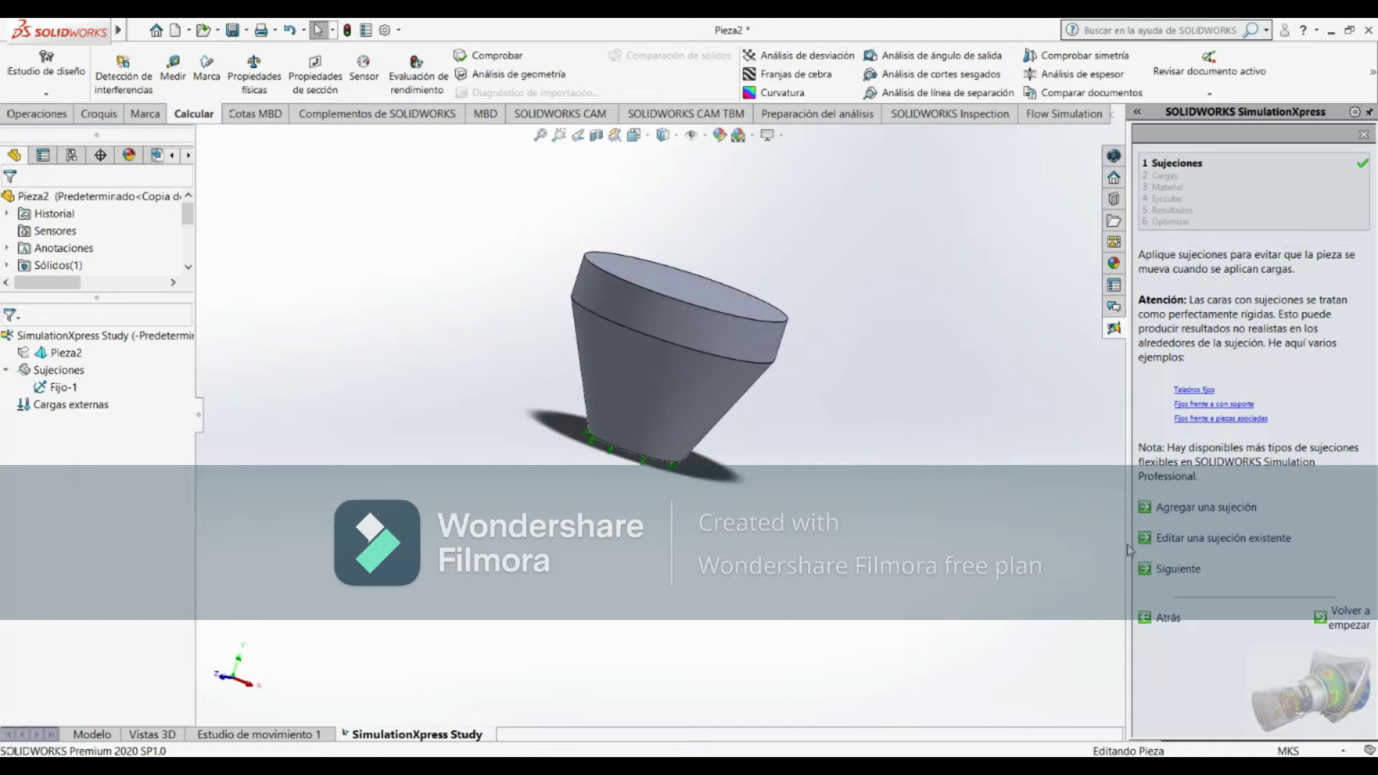
Advance to the Cargas step, inspect a section view, and begin adding a pressure load
left_click(1174, 569)
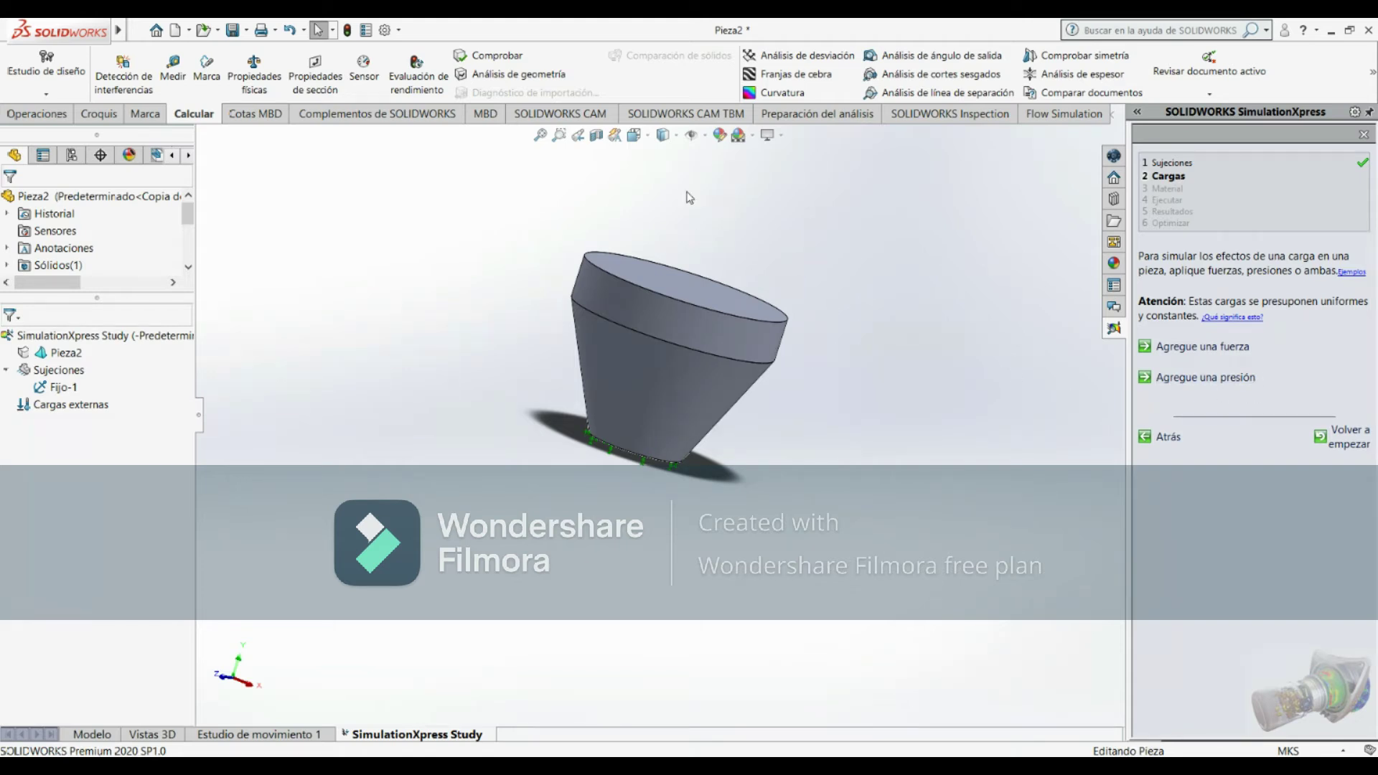
left_click(595, 140)
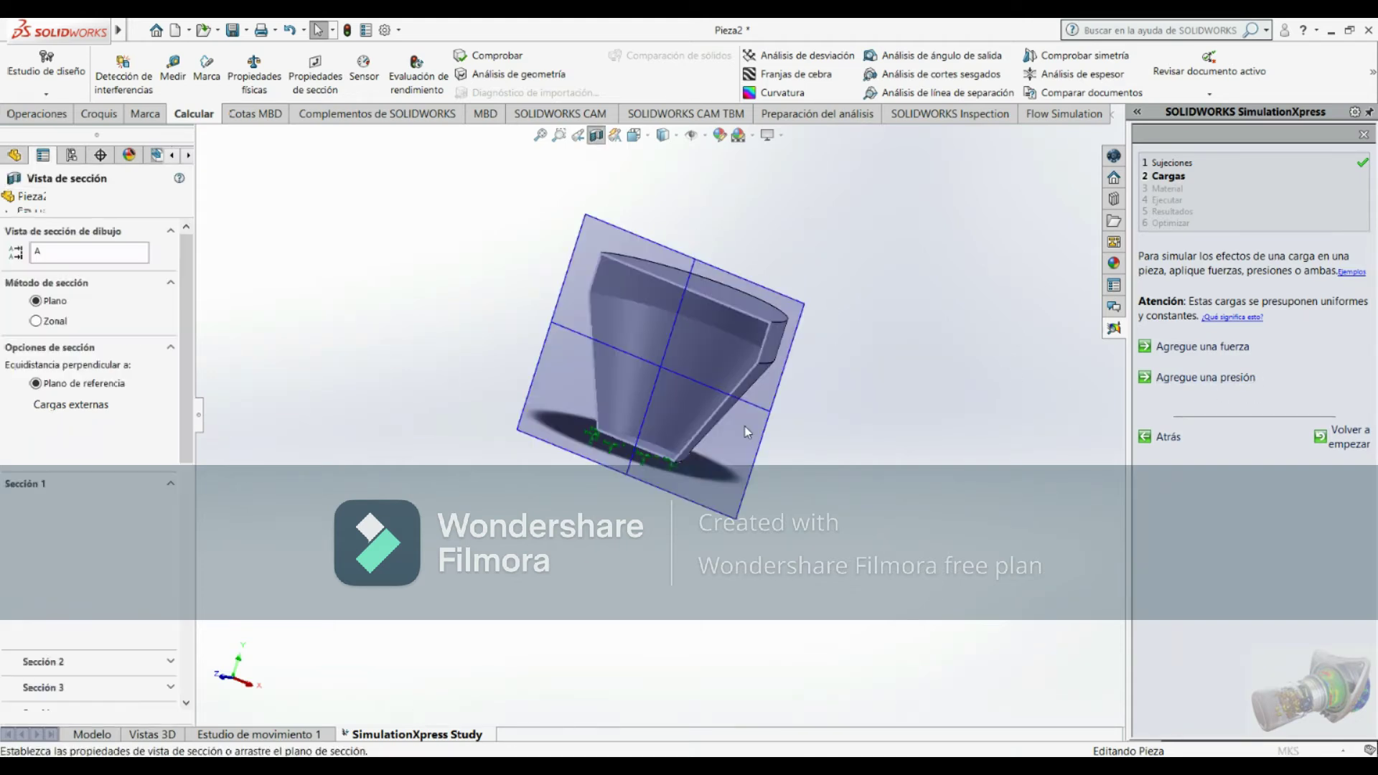
mouse_move(763, 475)
middle_mouse_down()
mouse_move(821, 470)
mouse_move(913, 509)
middle_mouse_up()
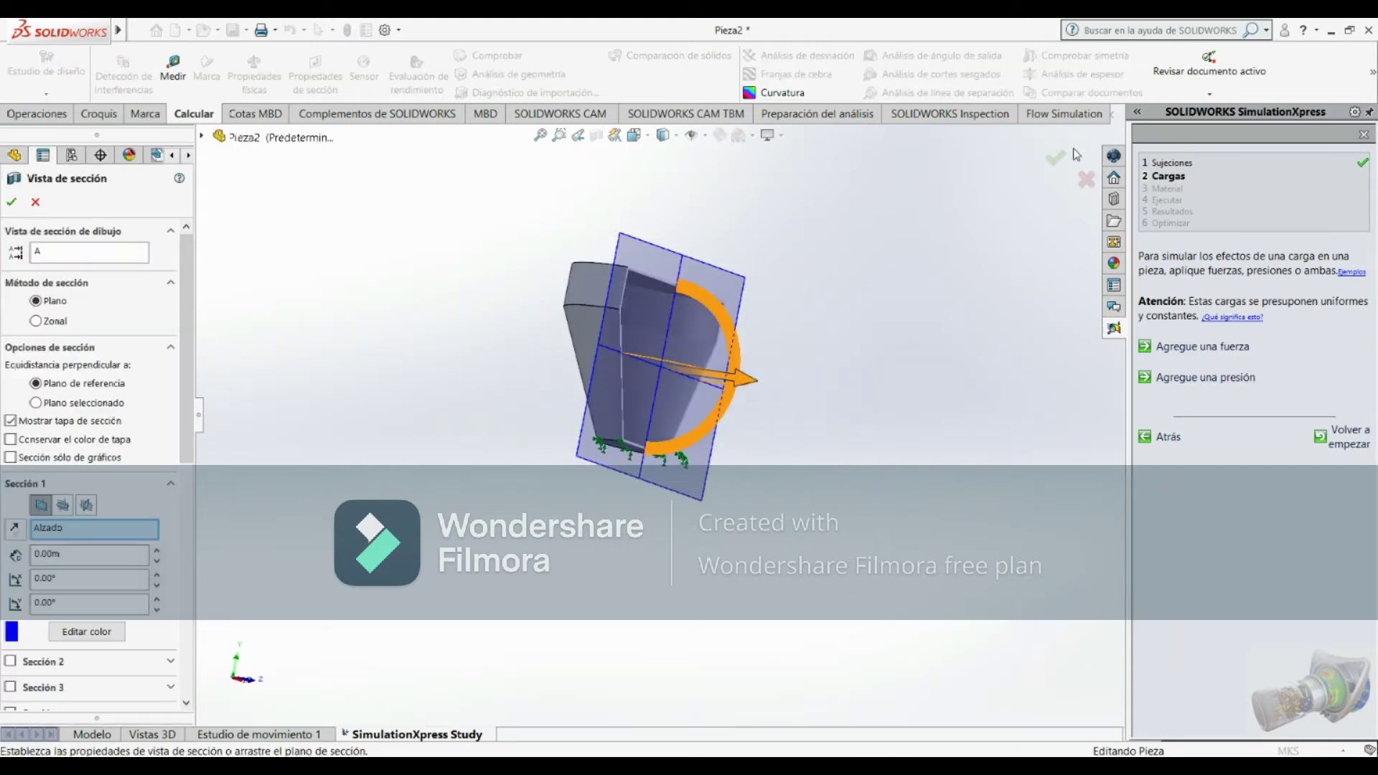
left_click(1055, 159)
middle_click_drag(759, 310, 693, 439)
left_click(1190, 388)
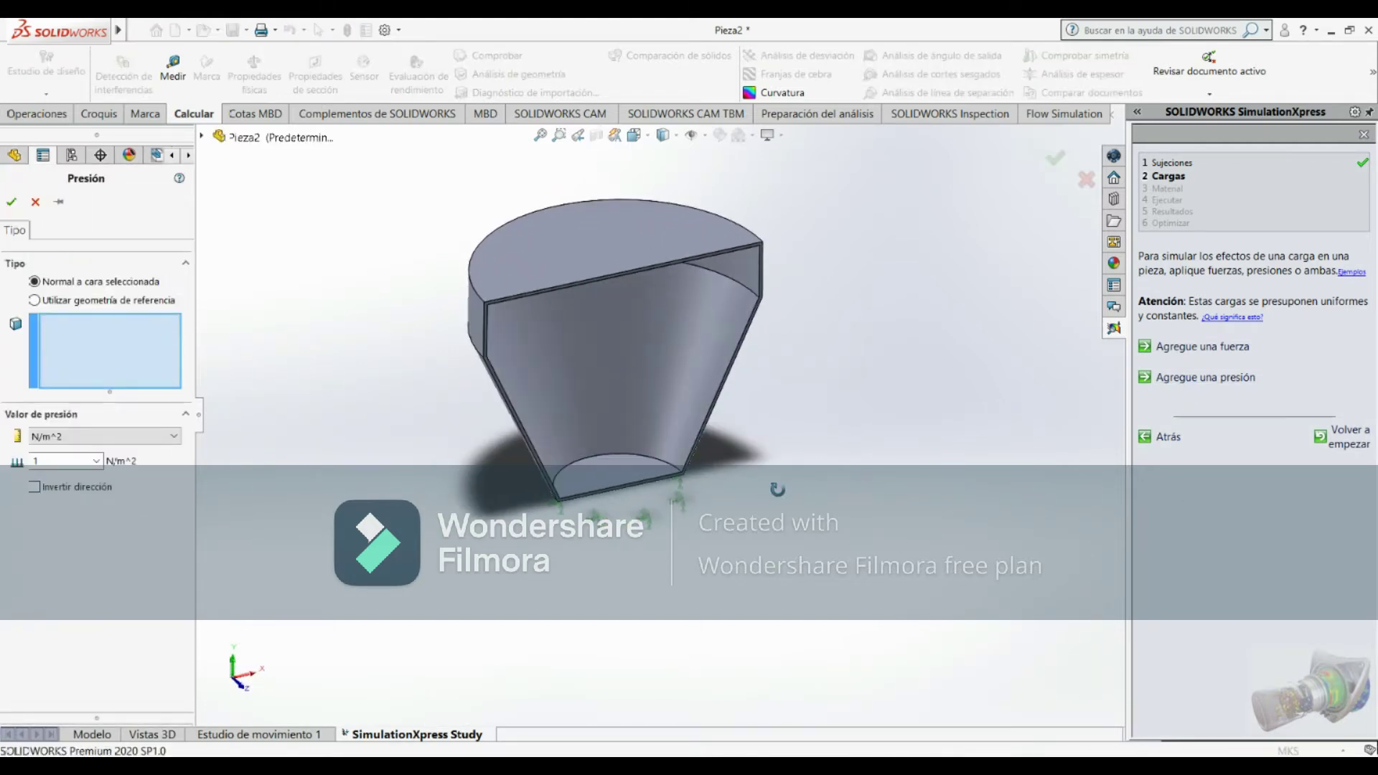
Apply a 10000 N/m^2 pressure to the bottom face of the part
scroll(632, 488, "down", 4)
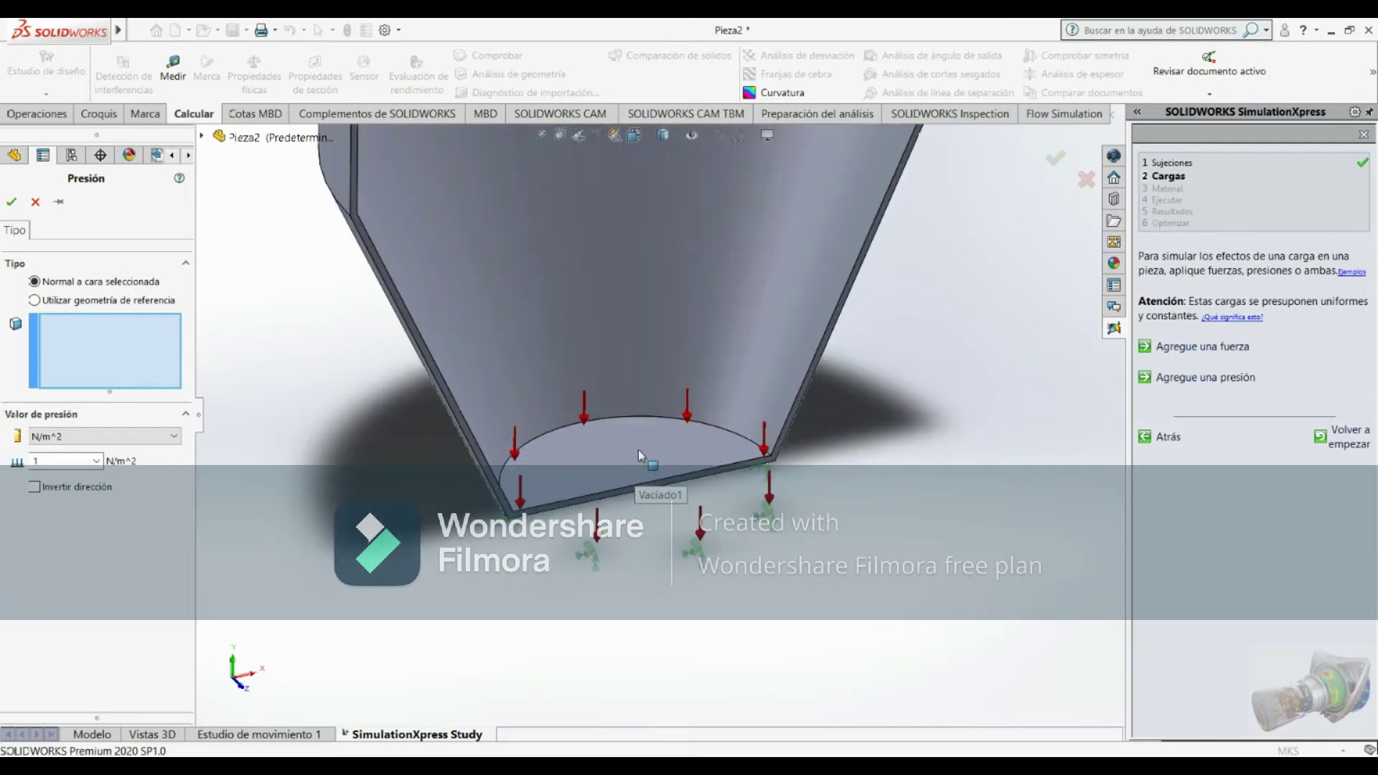
left_click(640, 455)
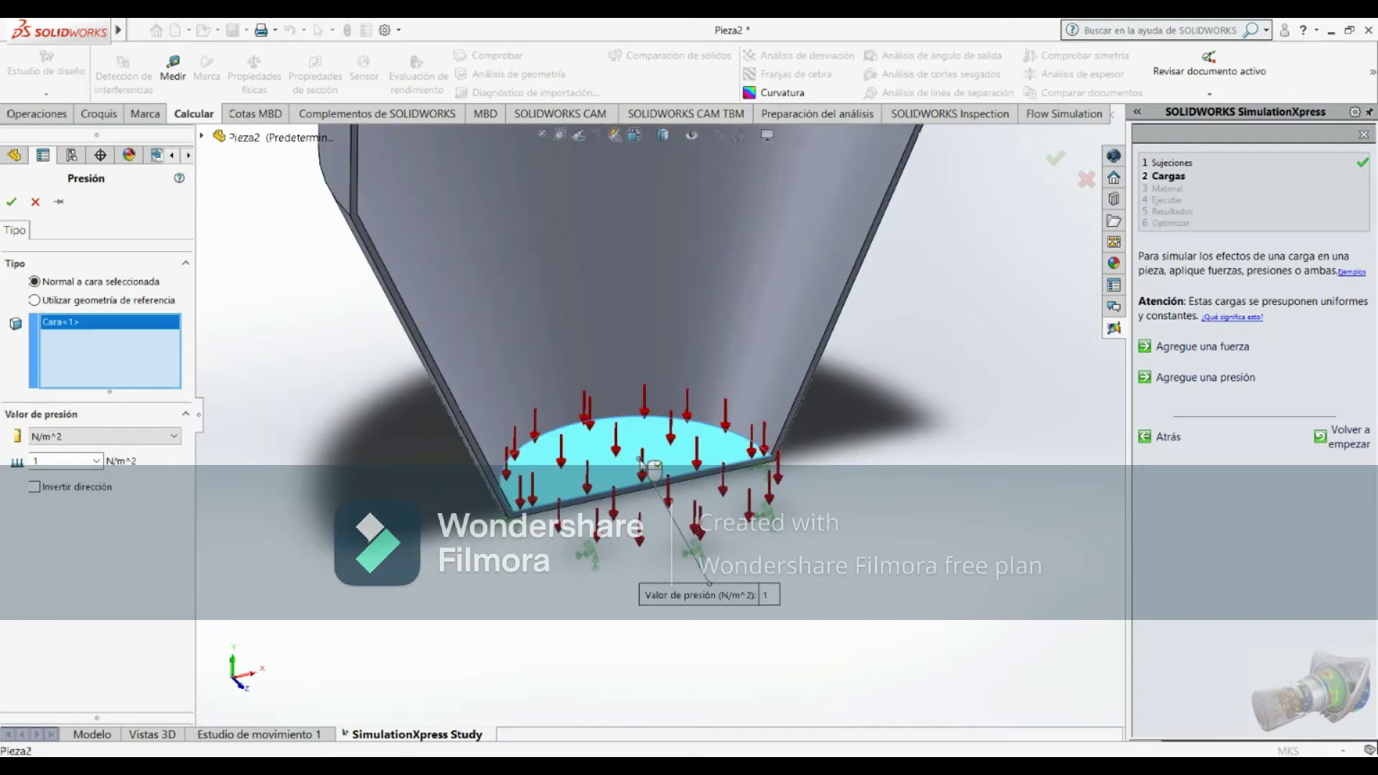
scroll(641, 463, "up", 1)
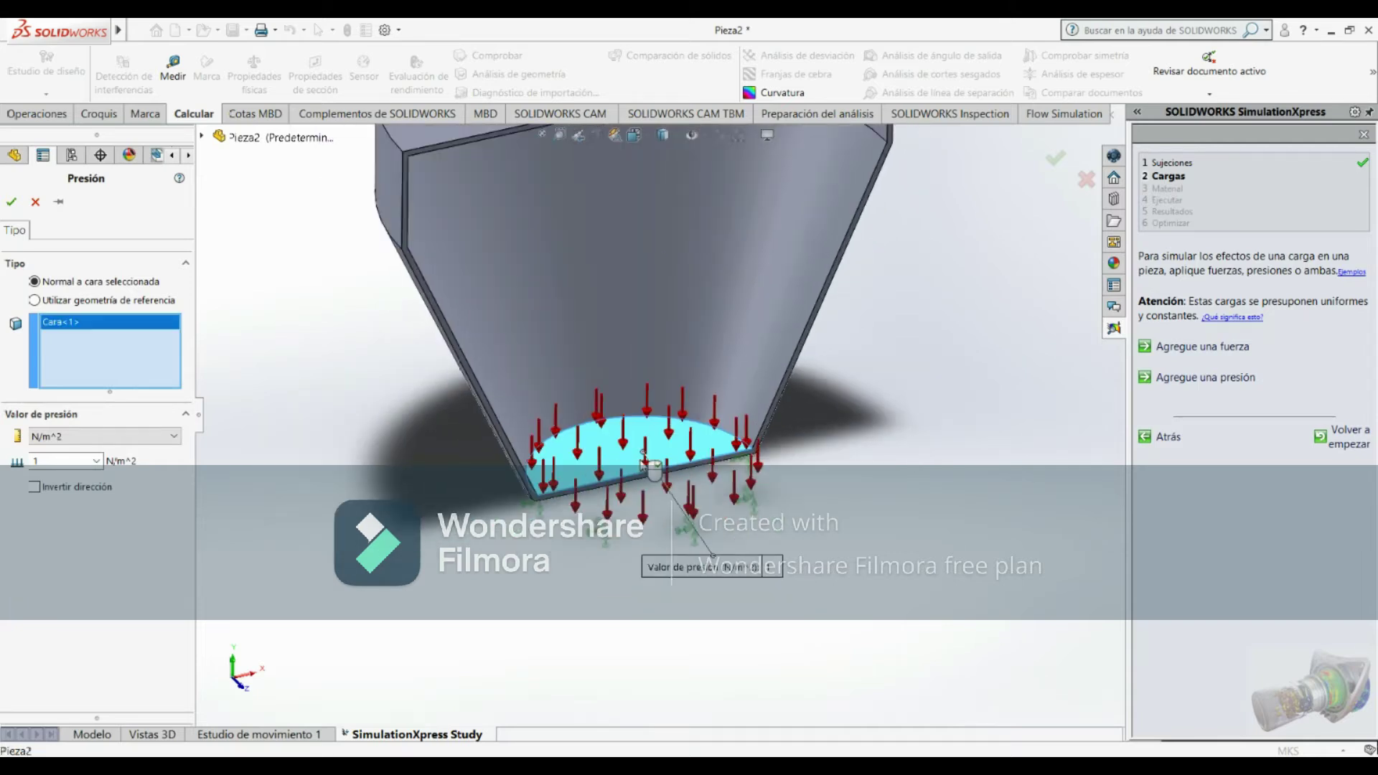
double_click(74, 462)
key("BackSpace")
type("10000")
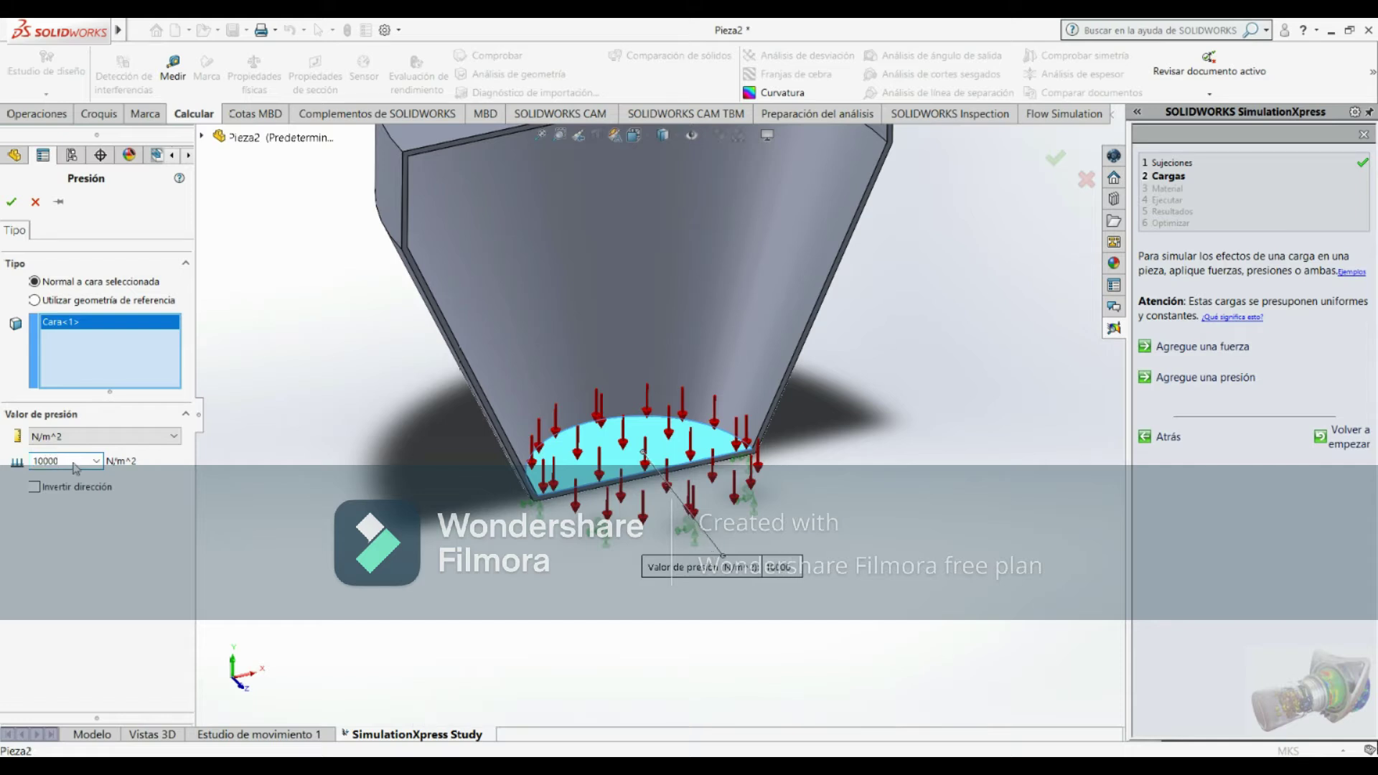
left_click(11, 201)
Add a second 10000 N/m^2 pressure on the part's top face
scroll(763, 389, "up", 5)
mouse_move(778, 405)
middle_mouse_down()
mouse_move(847, 340)
mouse_move(904, 355)
middle_mouse_up()
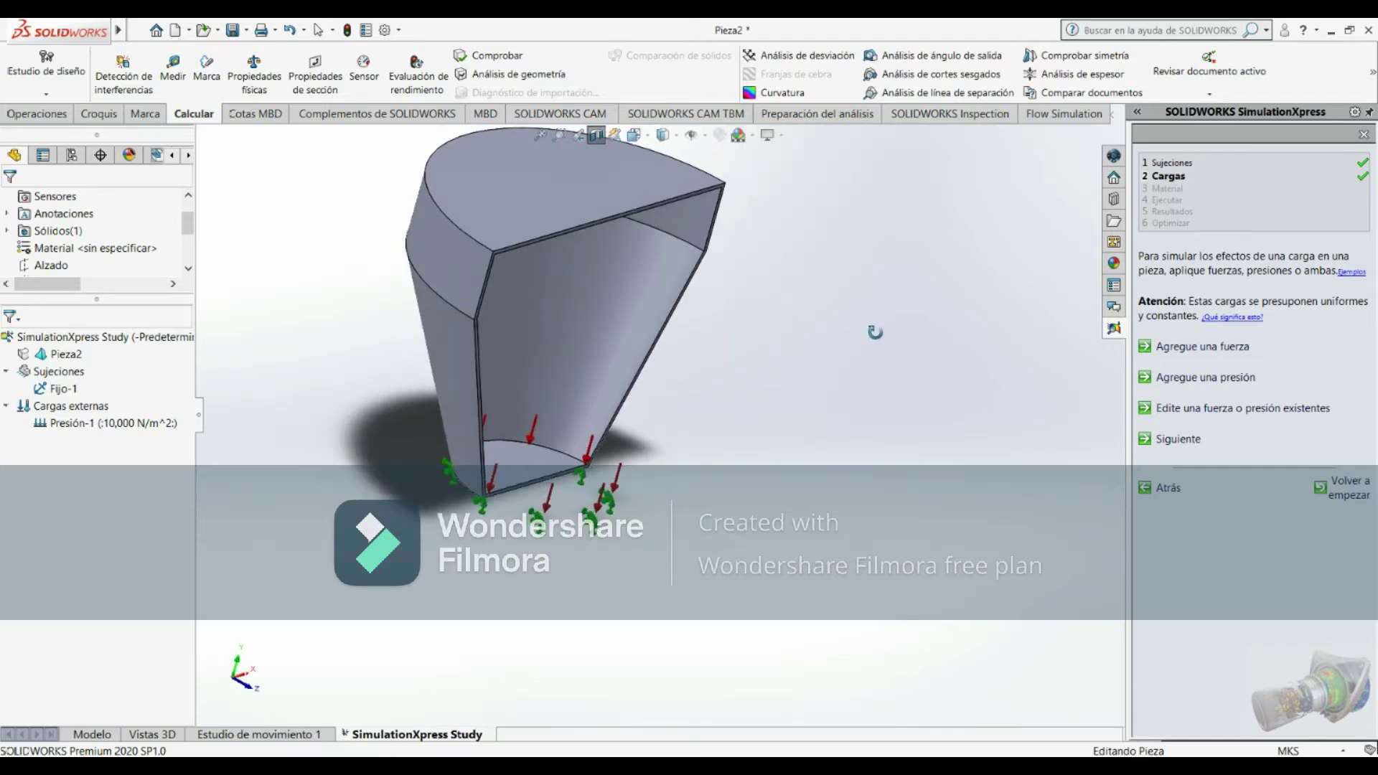
scroll(904, 355, "up", 2)
scroll(904, 355, "up", 2)
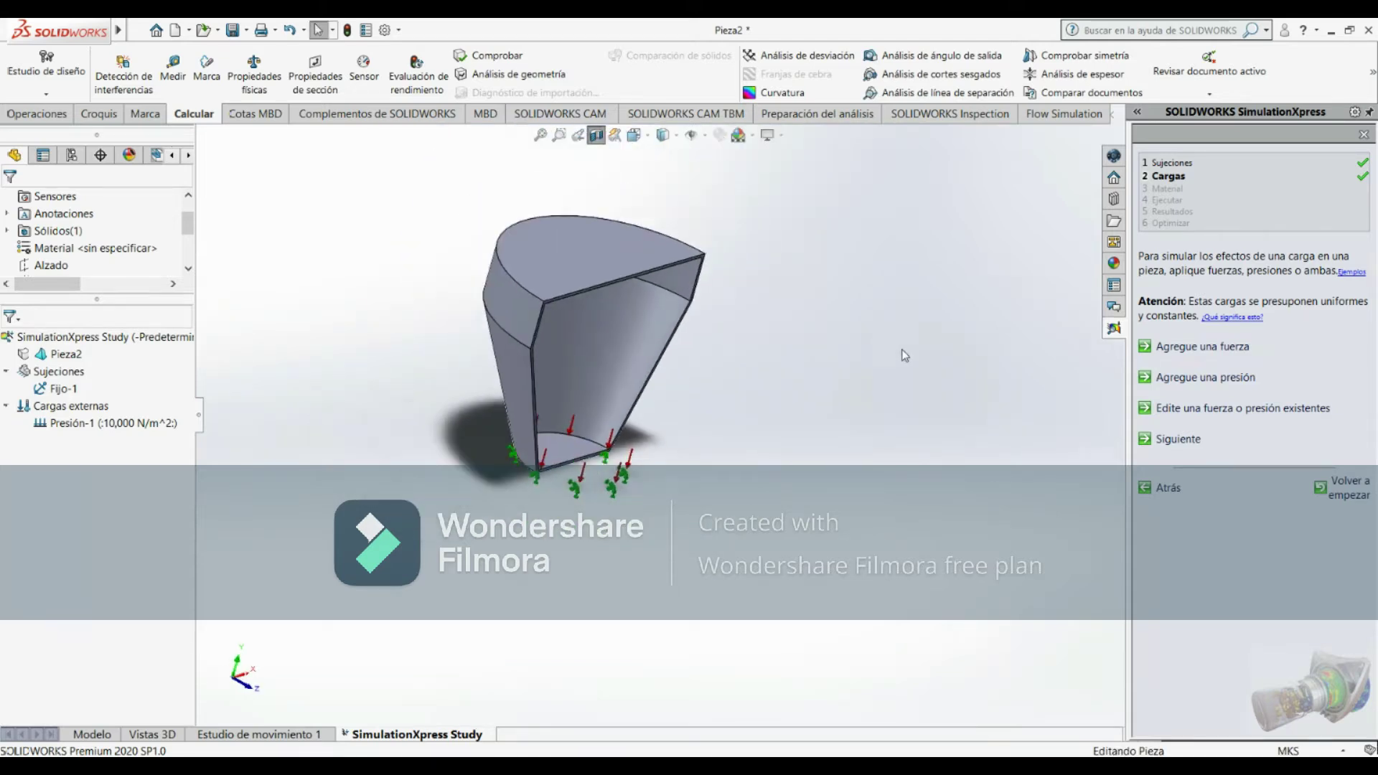
left_click(1176, 380)
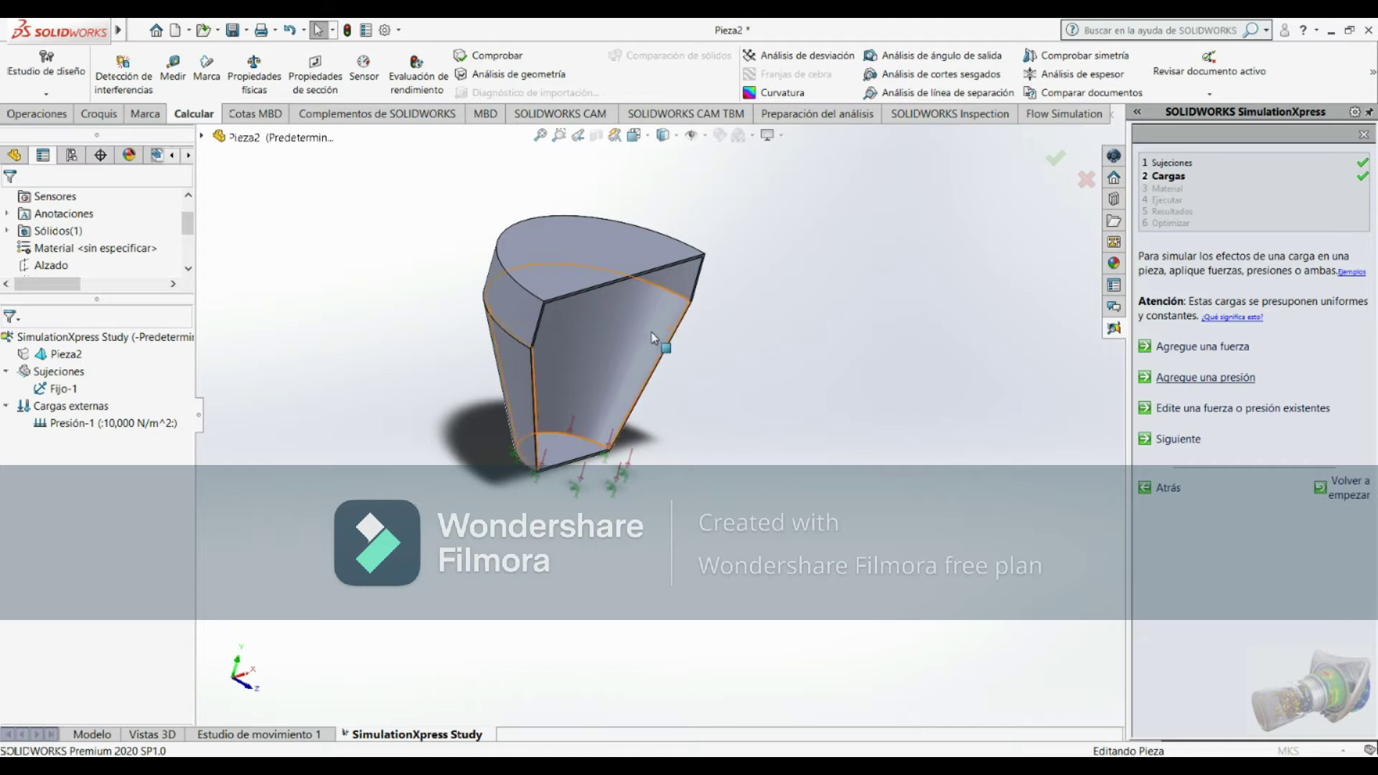
left_click(597, 262)
double_click(63, 459)
type("10000")
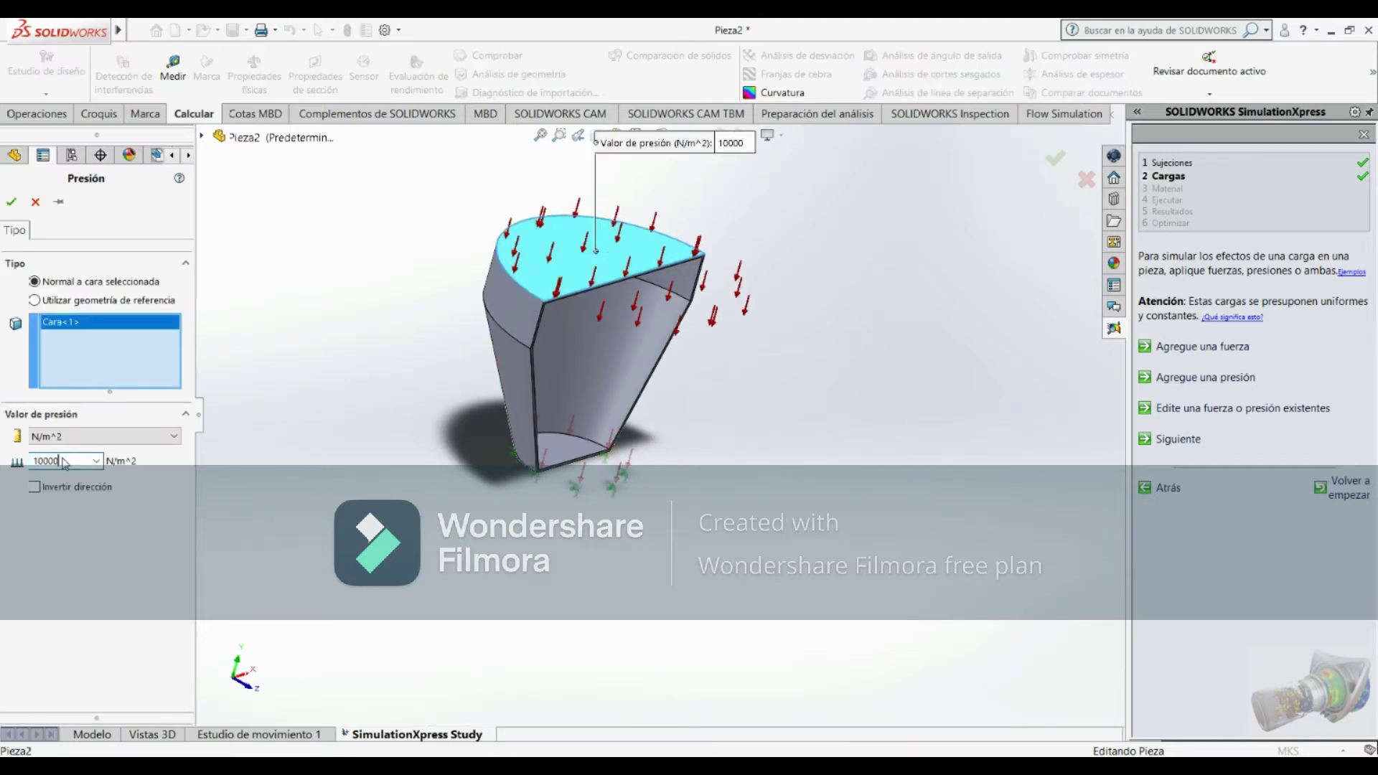
left_click(11, 201)
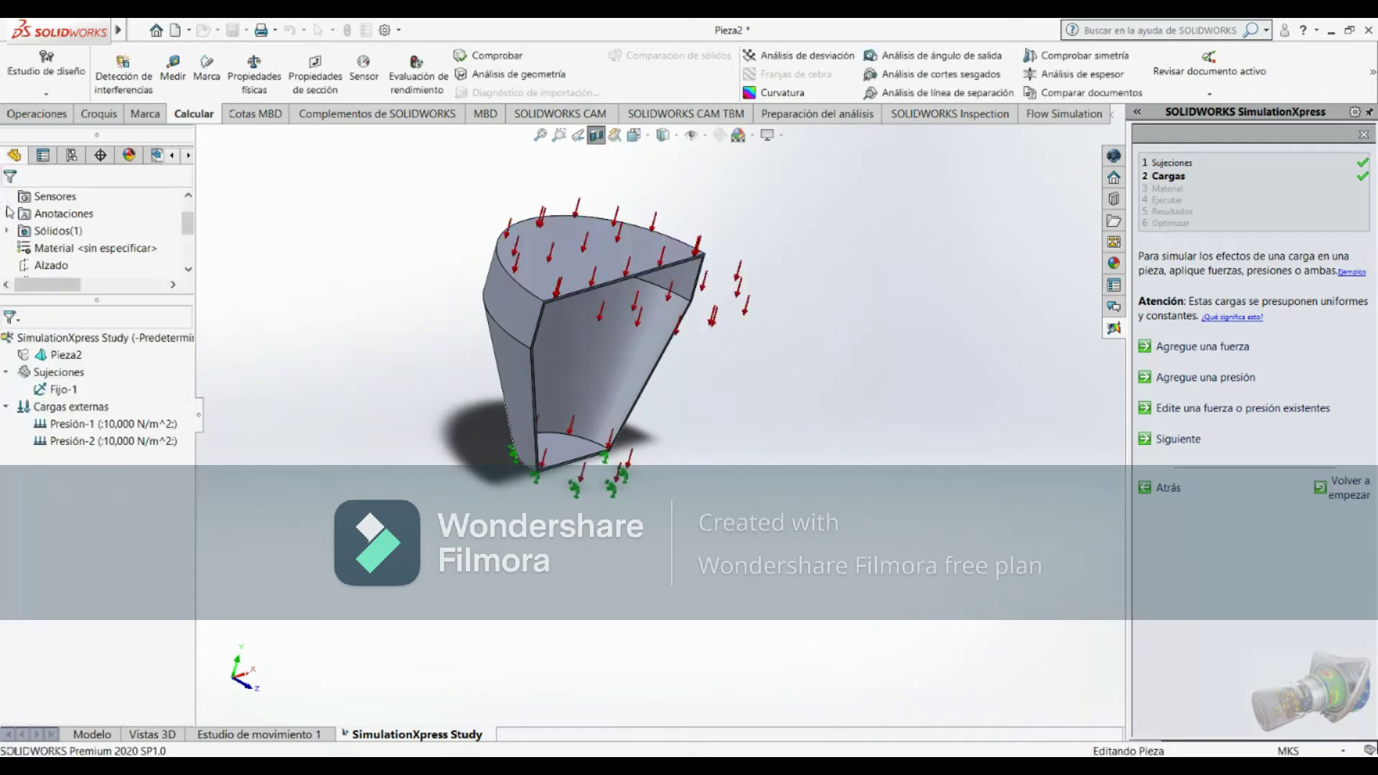
Apply AISI 1020 from the Acero material library to the nozzle
left_click(1197, 441)
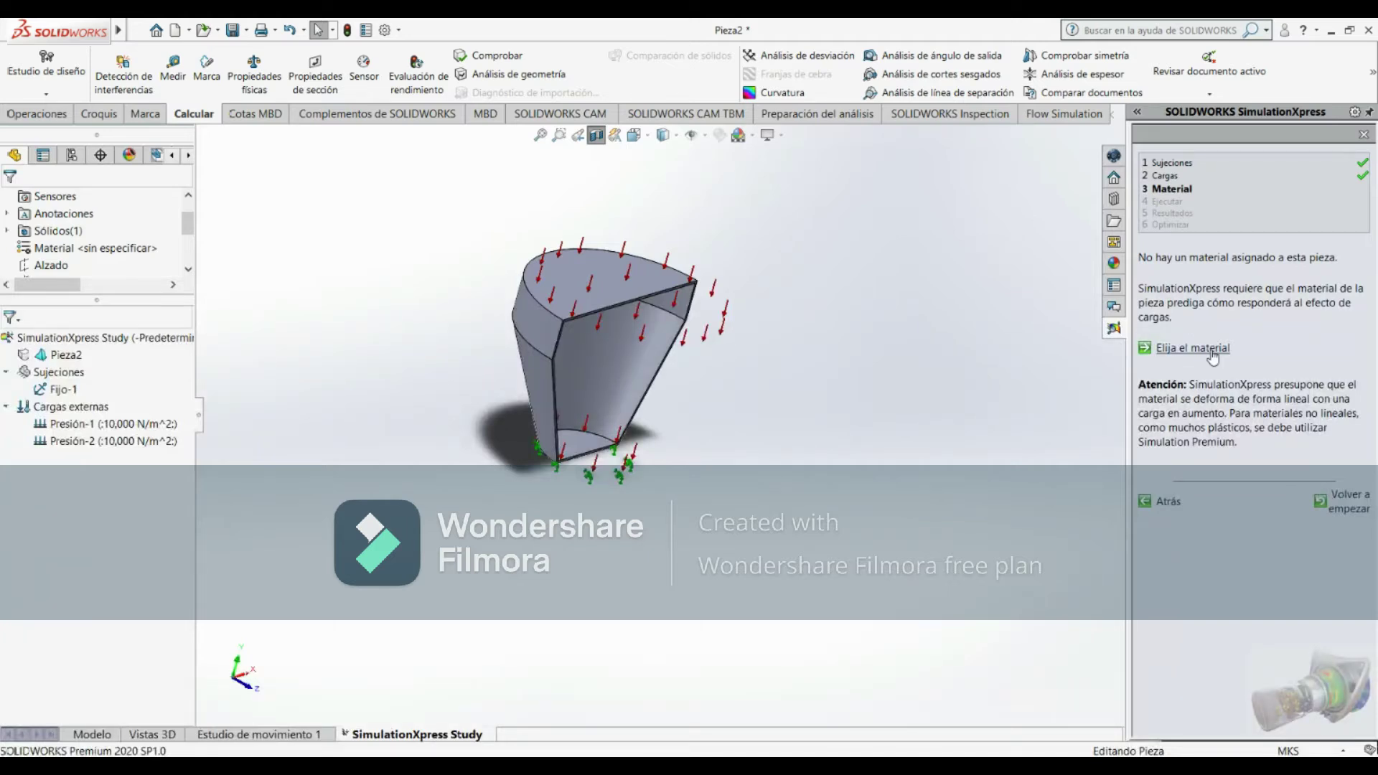
left_click(1212, 349)
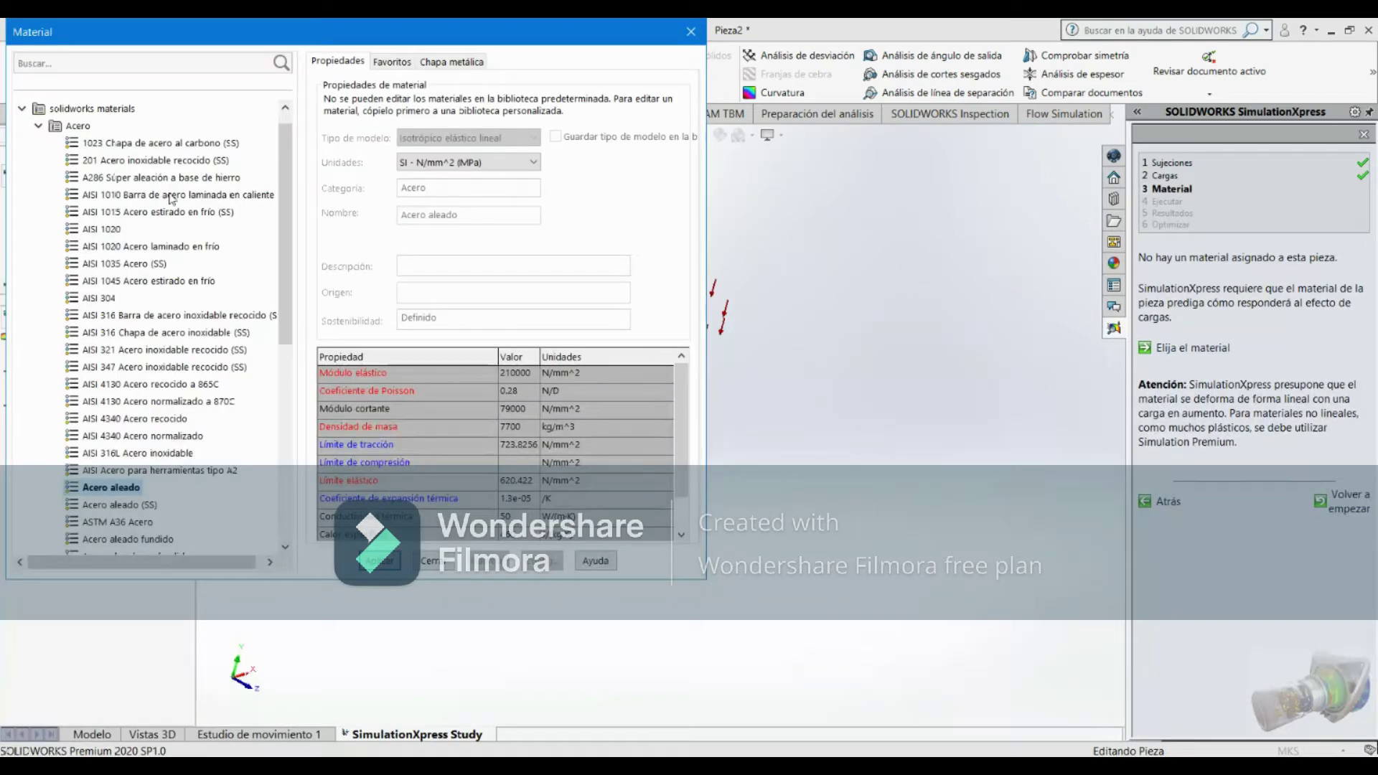
scroll(287, 249, "up", 1)
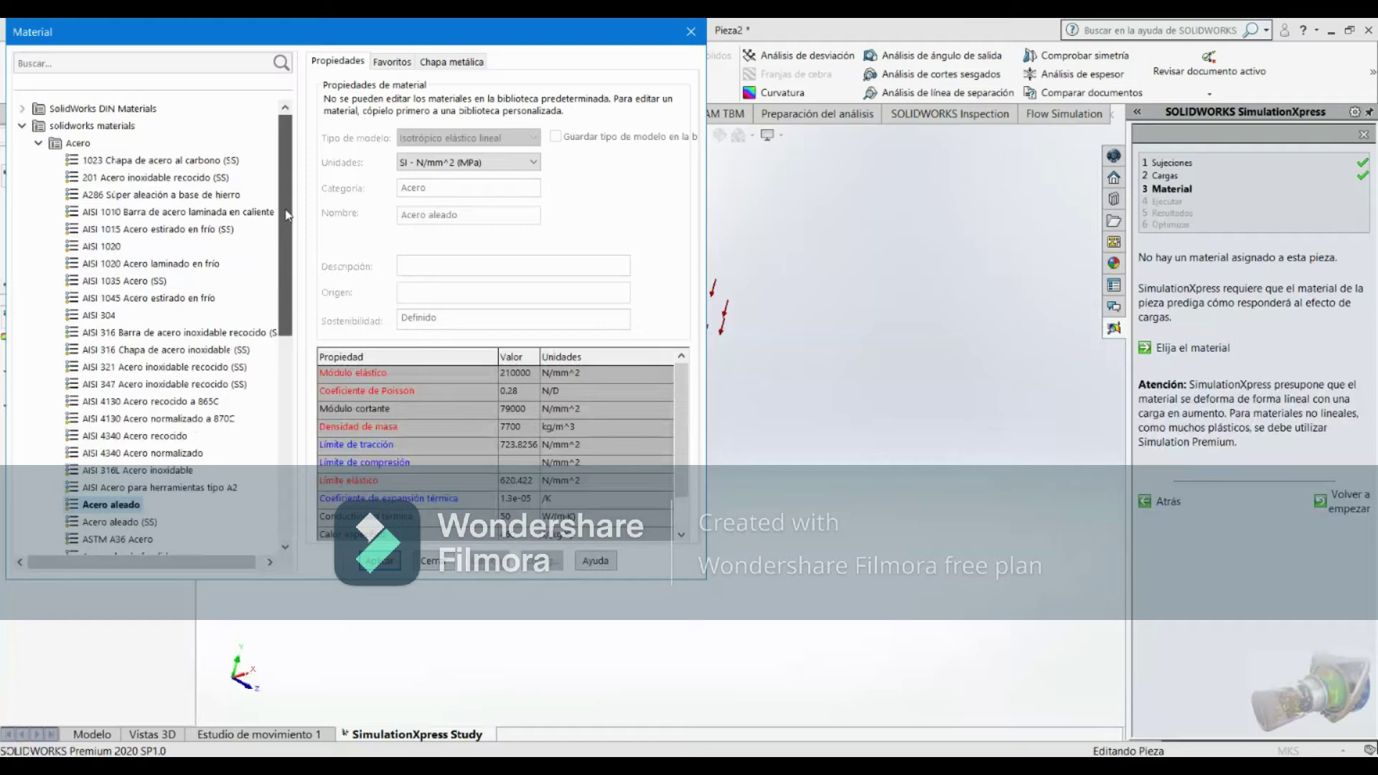
scroll(290, 244, "down", 2)
scroll(292, 269, "down", 2)
left_click_drag(291, 273, 280, 346)
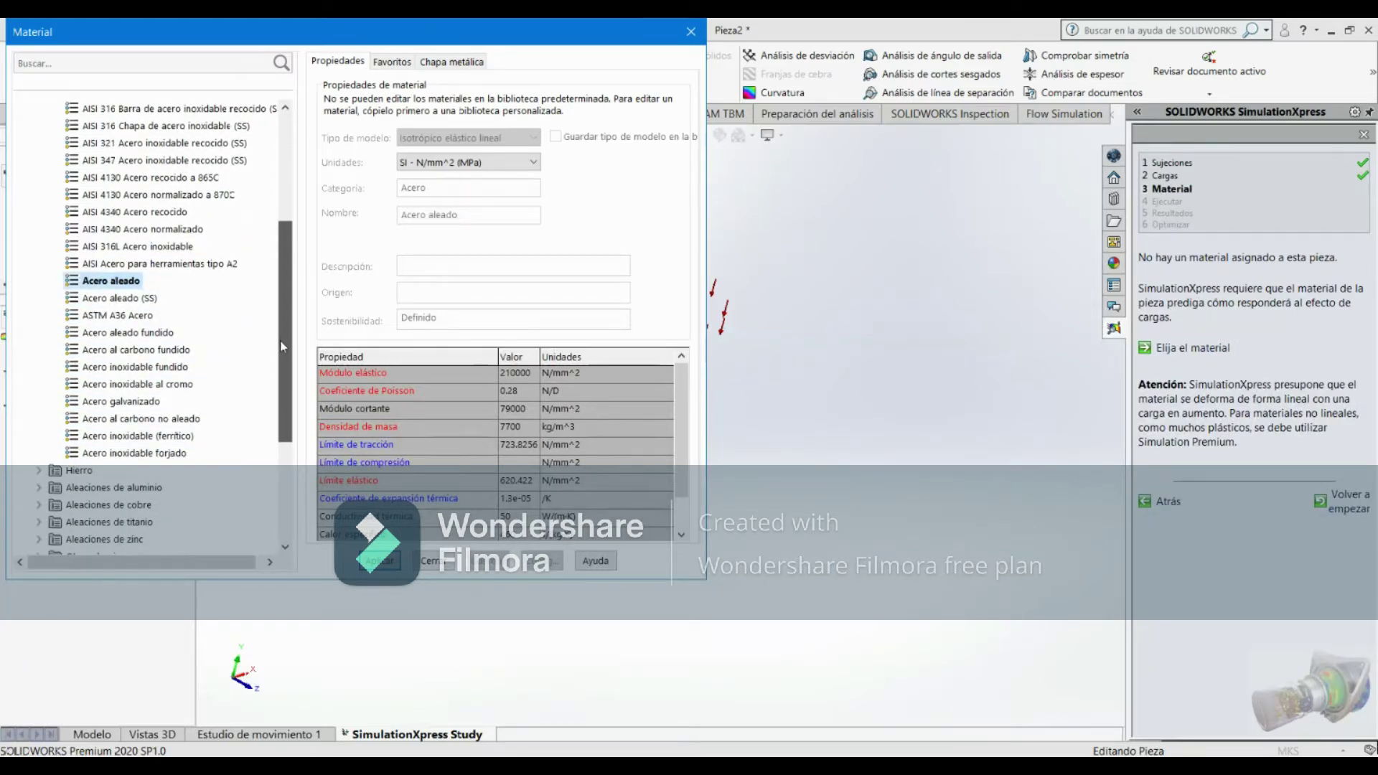
left_click_drag(280, 347, 263, 218)
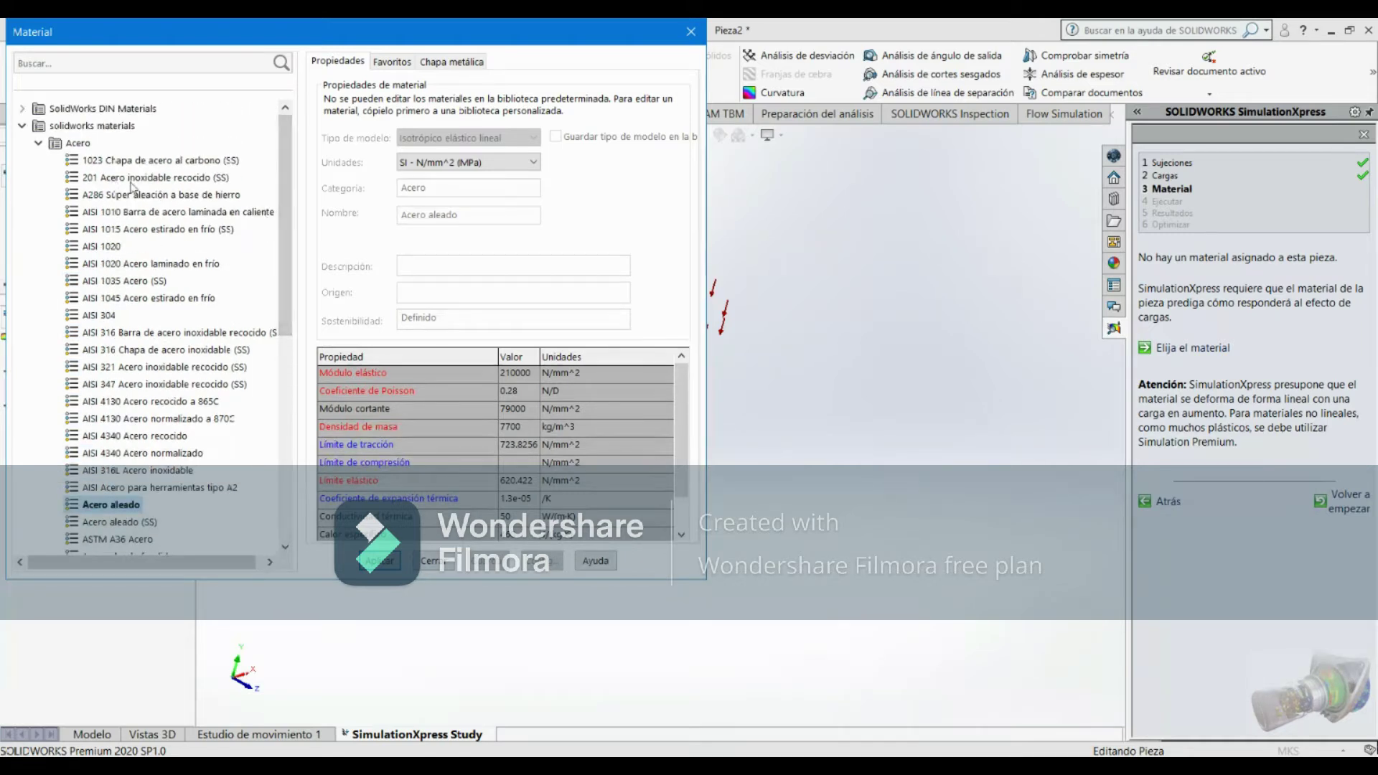
left_click(118, 247)
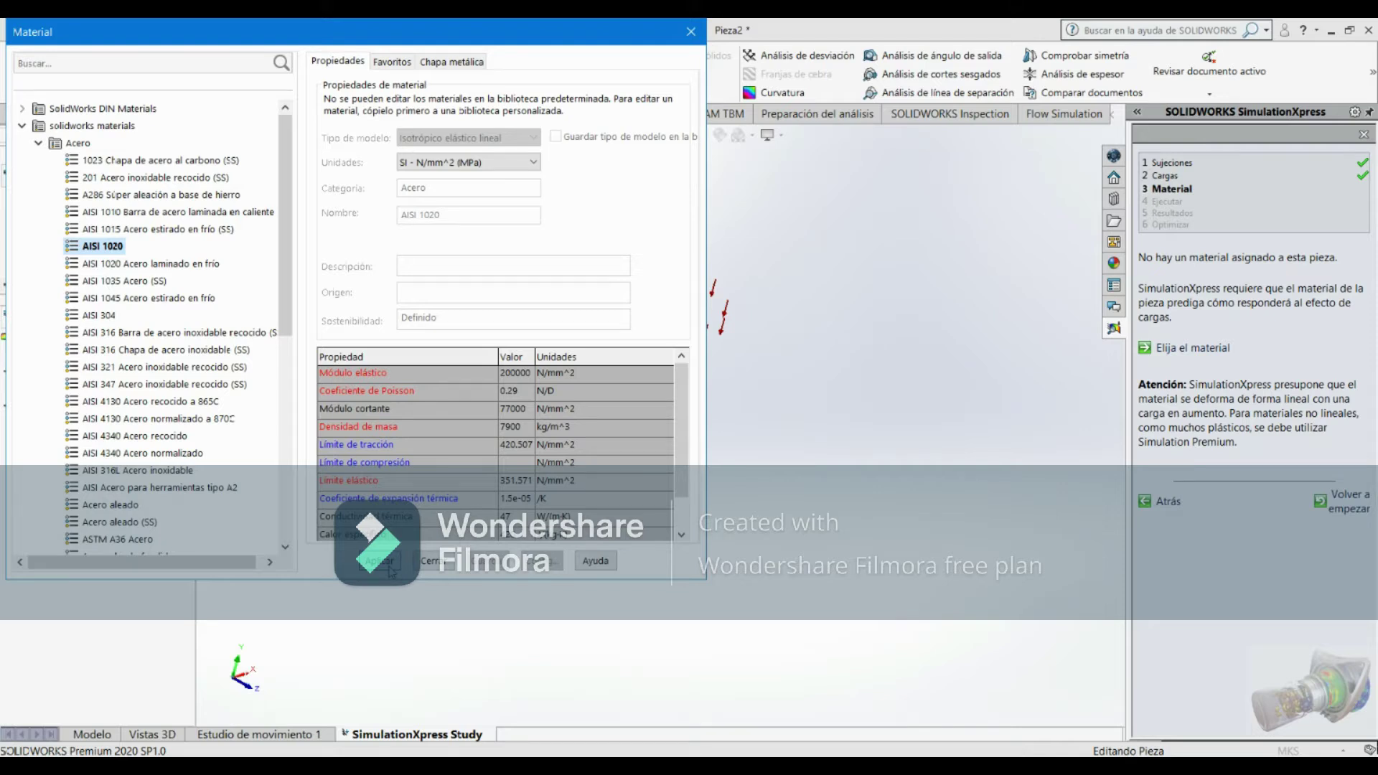
left_click(391, 570)
left_click(435, 564)
mouse_move(657, 526)
middle_mouse_down()
mouse_move(701, 478)
mouse_move(700, 491)
mouse_move(594, 430)
mouse_move(531, 507)
mouse_move(558, 437)
mouse_move(605, 477)
middle_mouse_up()
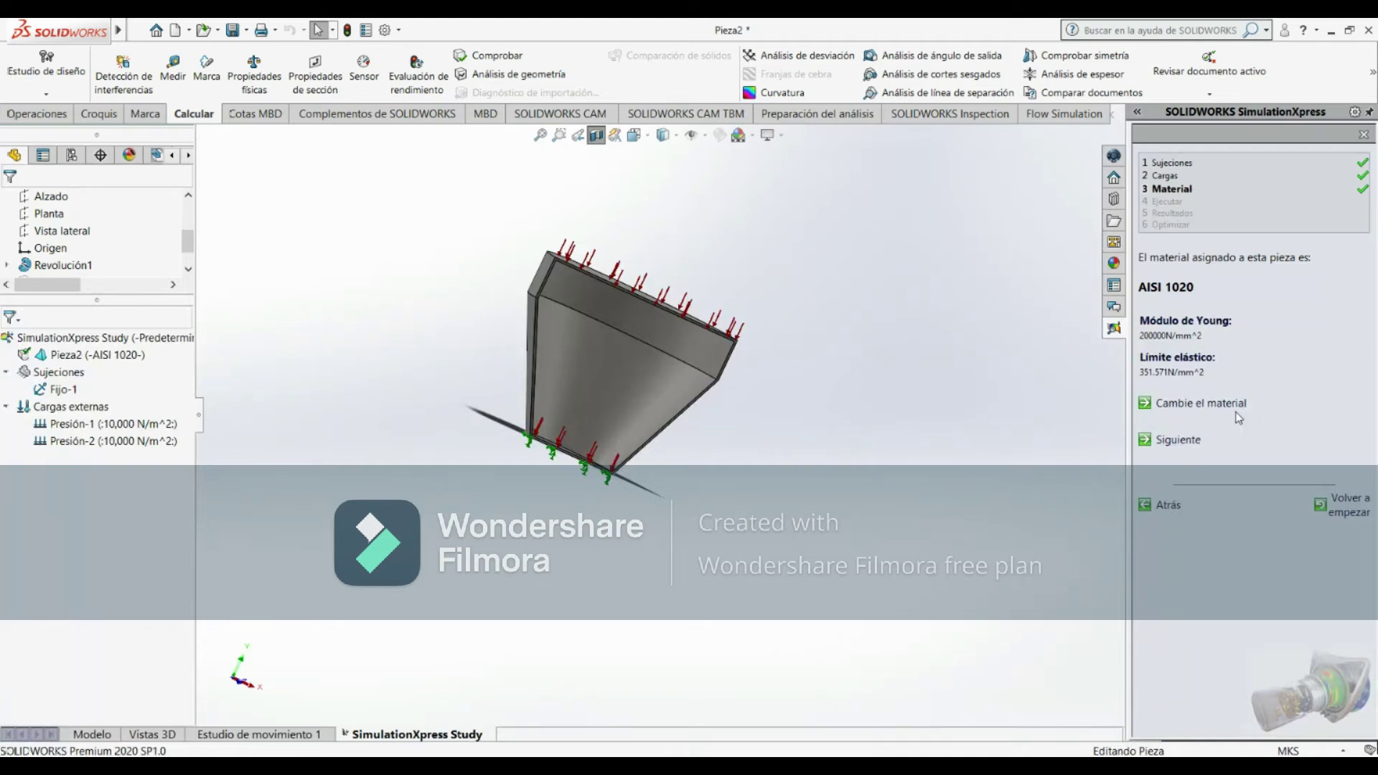
Run the SimulationXpress stress study and orbit the deformed nozzle to inspect it
left_click(1177, 441)
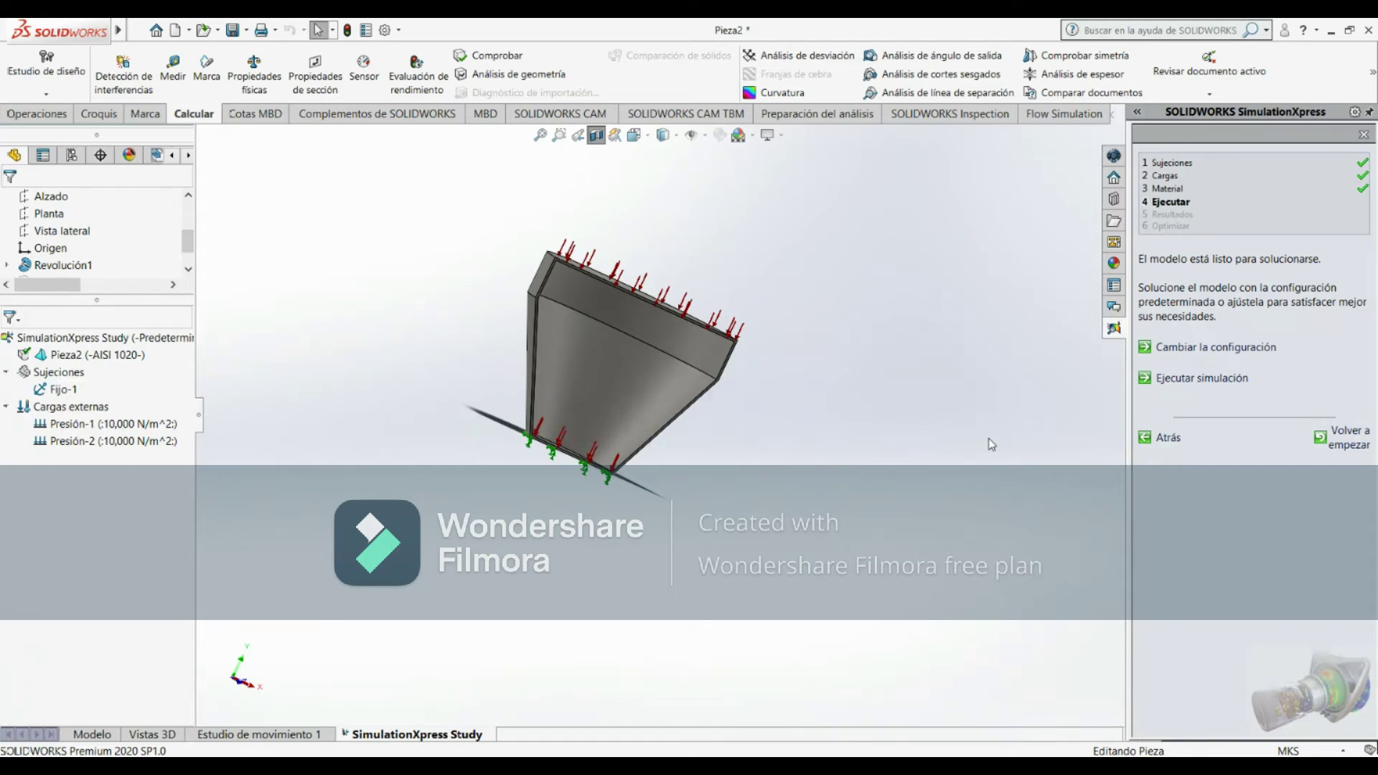
left_click(1225, 379)
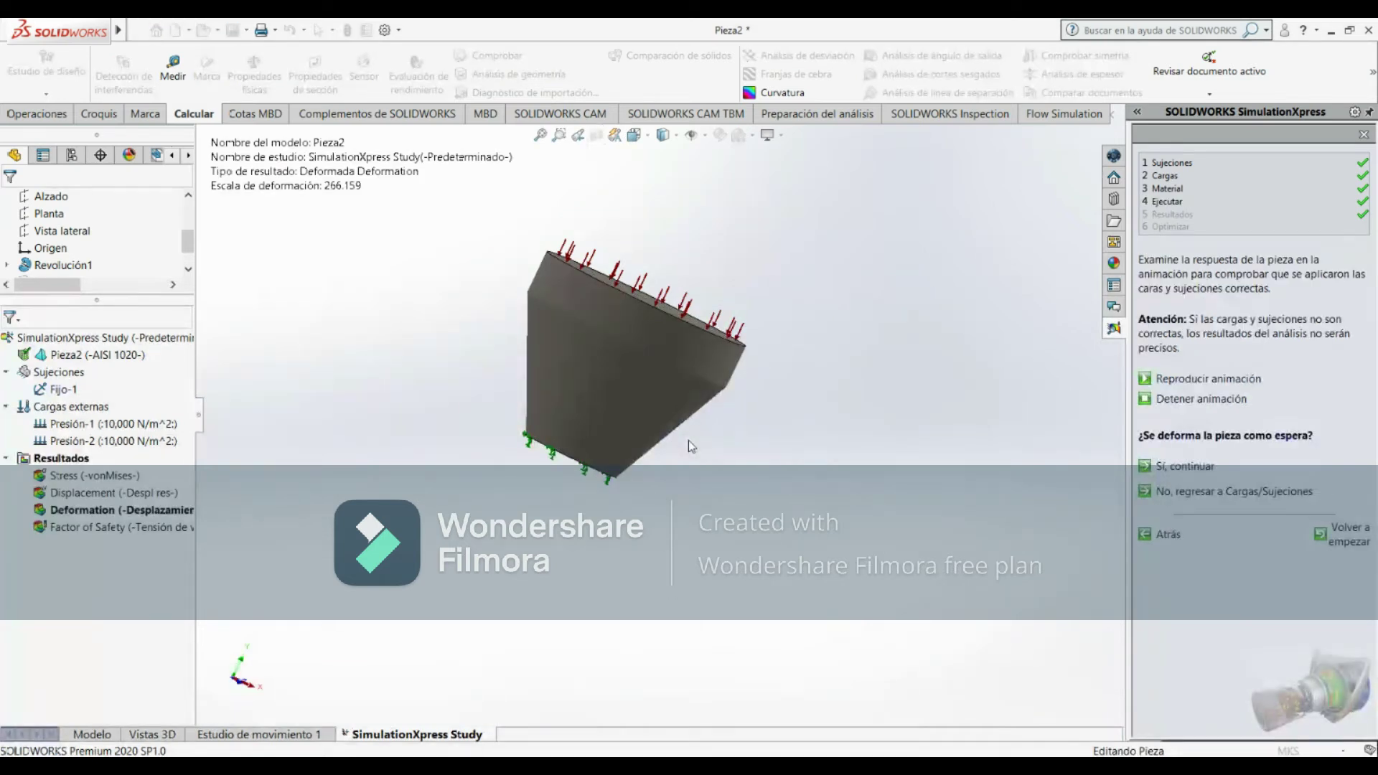
mouse_move(820, 399)
middle_mouse_down()
mouse_move(730, 469)
mouse_move(782, 508)
middle_mouse_up()
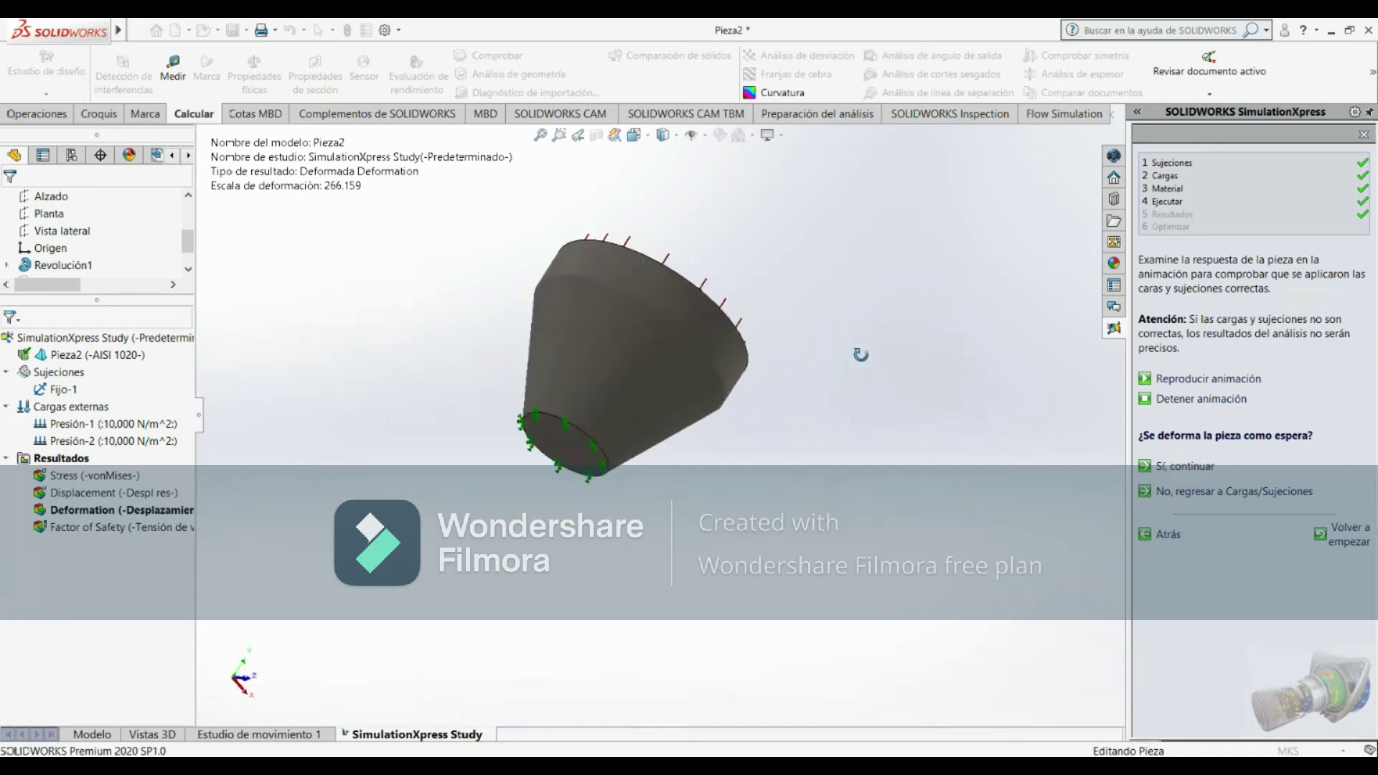
mouse_move(646, 445)
middle_mouse_down()
mouse_move(726, 475)
mouse_move(574, 488)
middle_mouse_up()
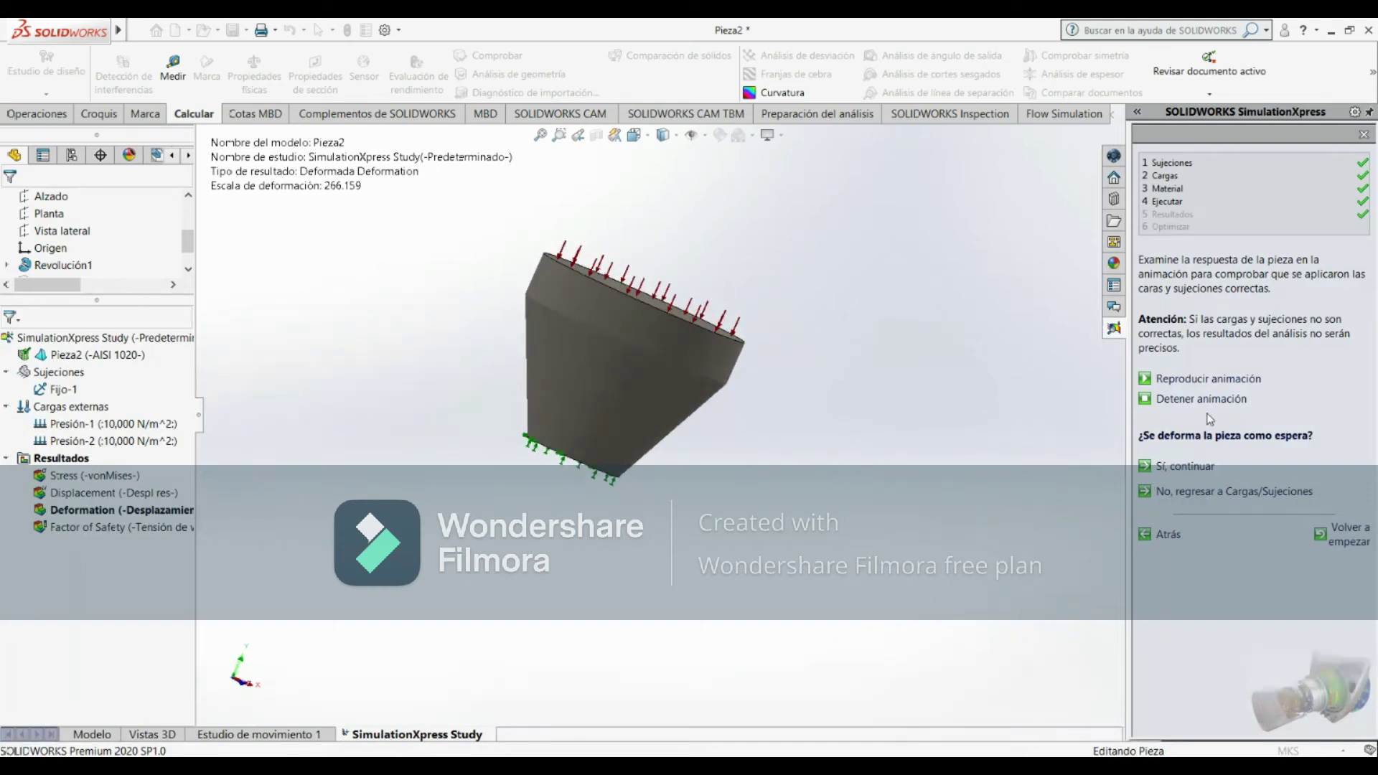
Accept the deformation and view the von Mises stress plot from several angles
left_click(1185, 466)
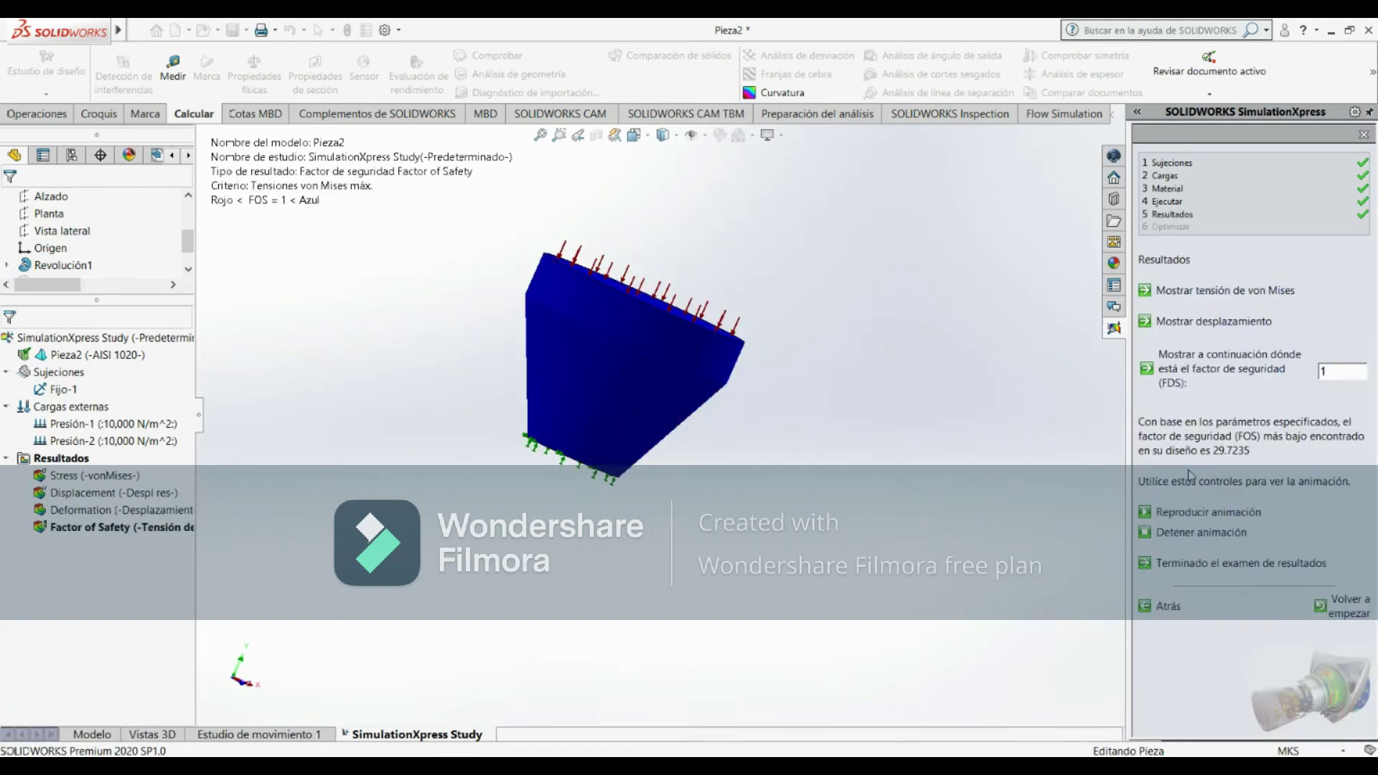
mouse_move(978, 403)
middle_mouse_down()
mouse_move(986, 350)
mouse_move(914, 427)
middle_mouse_up()
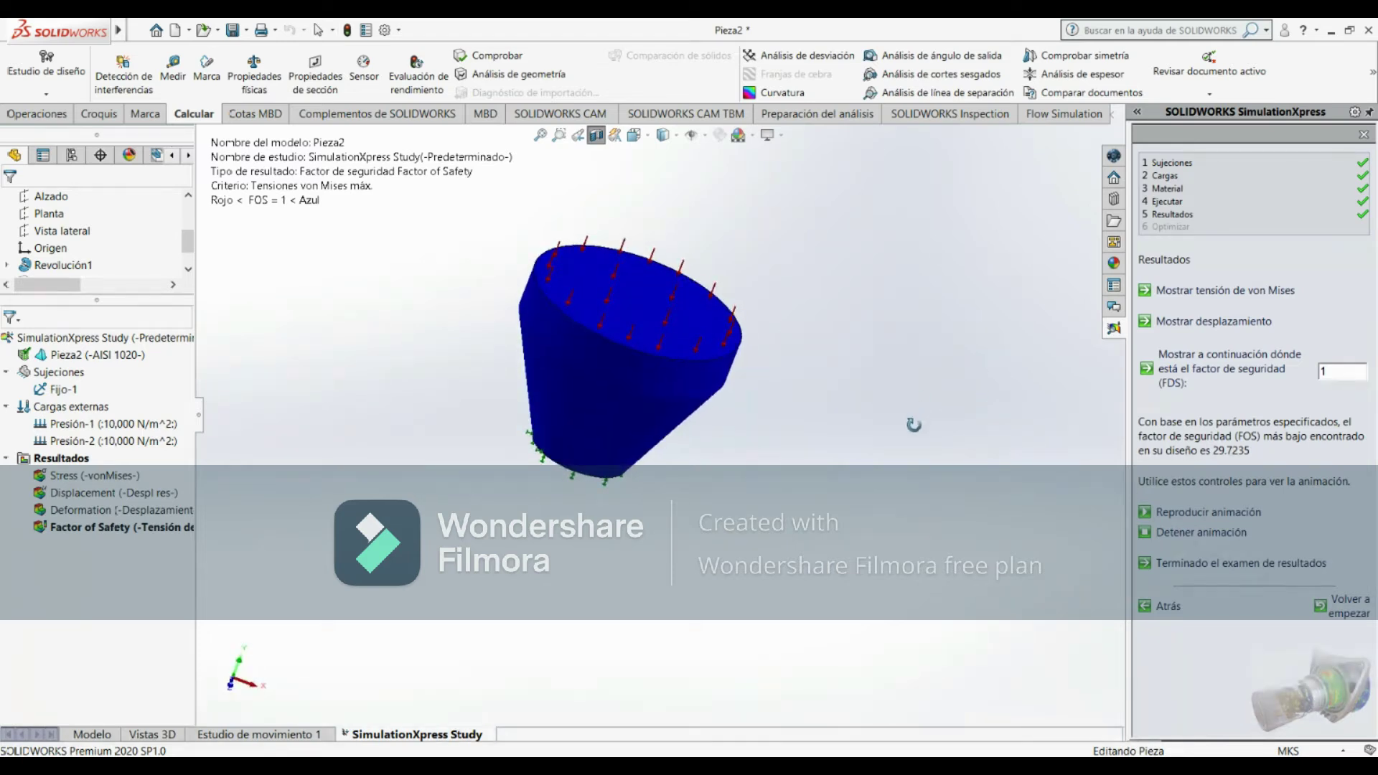
double_click(99, 475)
middle_click_drag(441, 516, 451, 607)
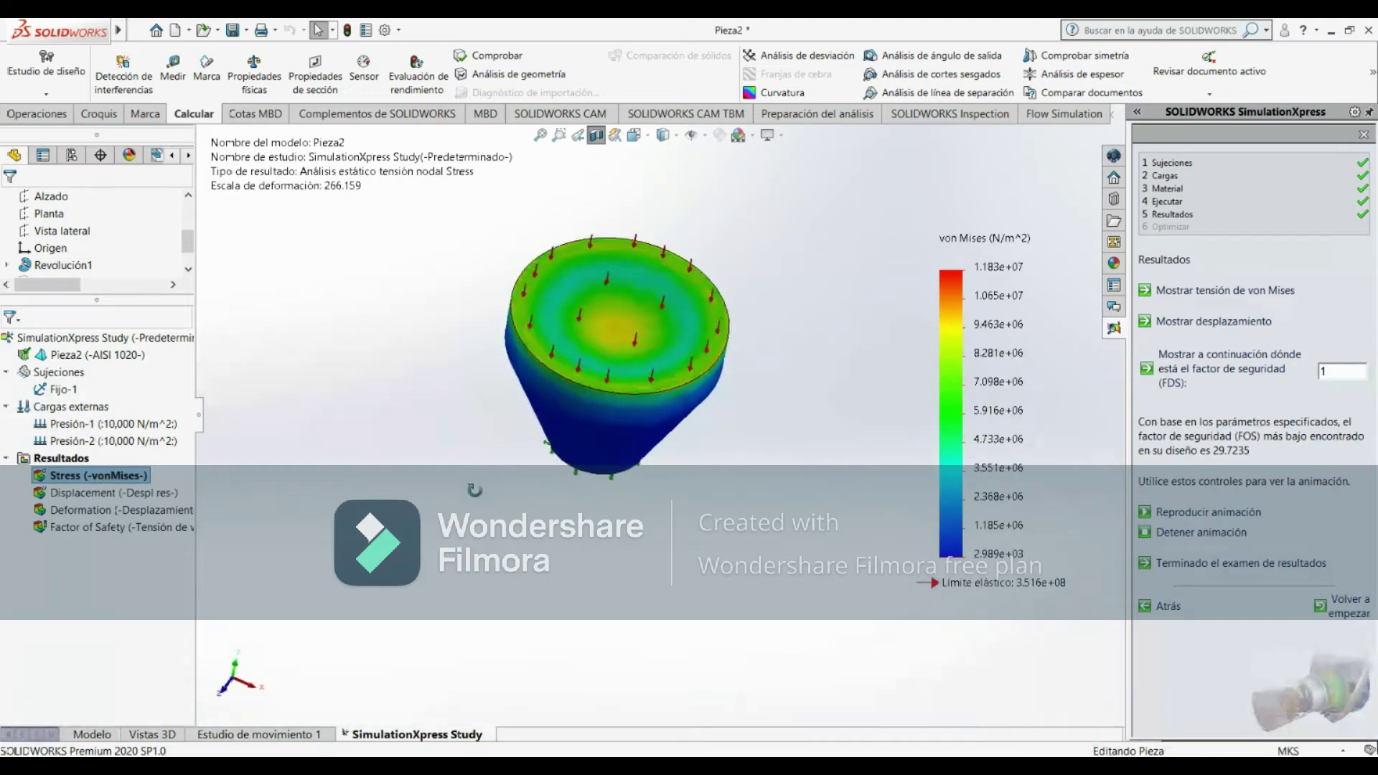
scroll(555, 329, "down", 2)
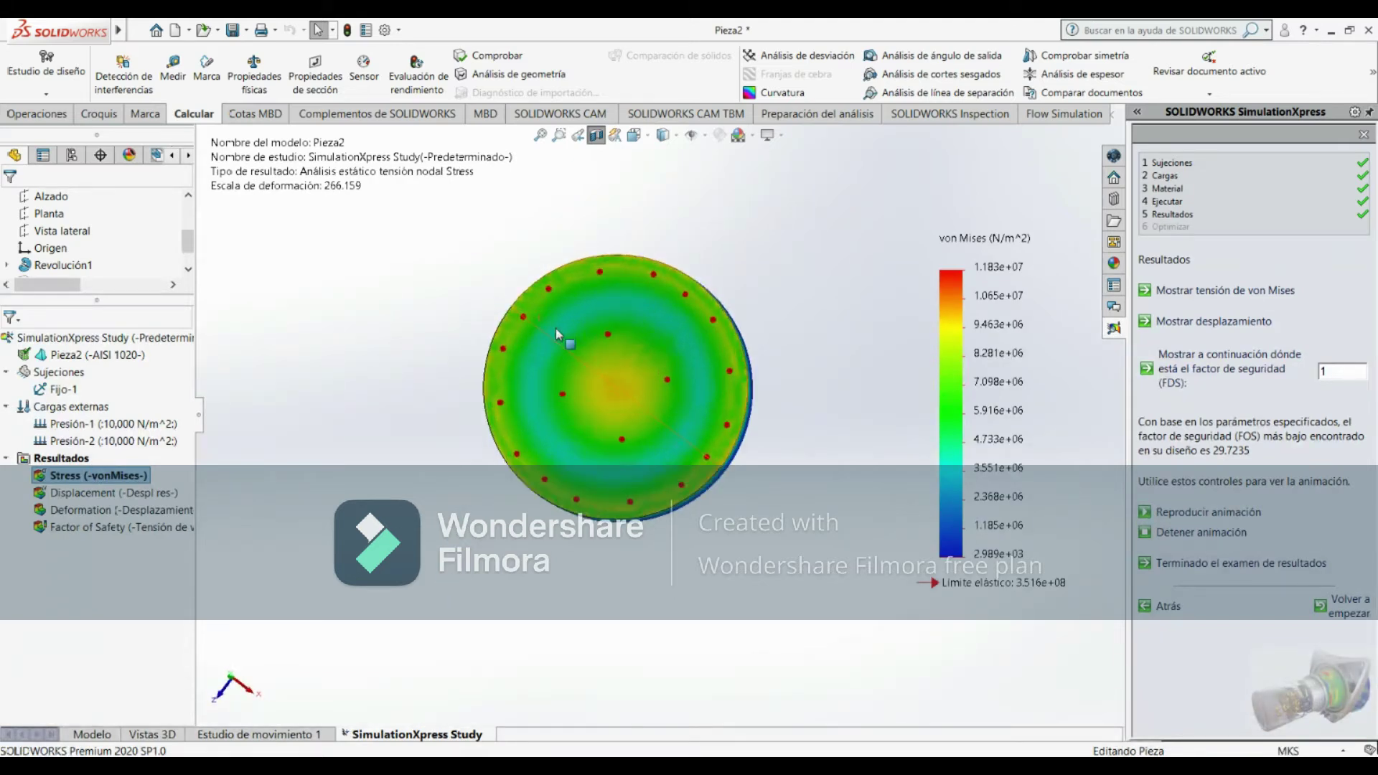
scroll(631, 424, "down", 2)
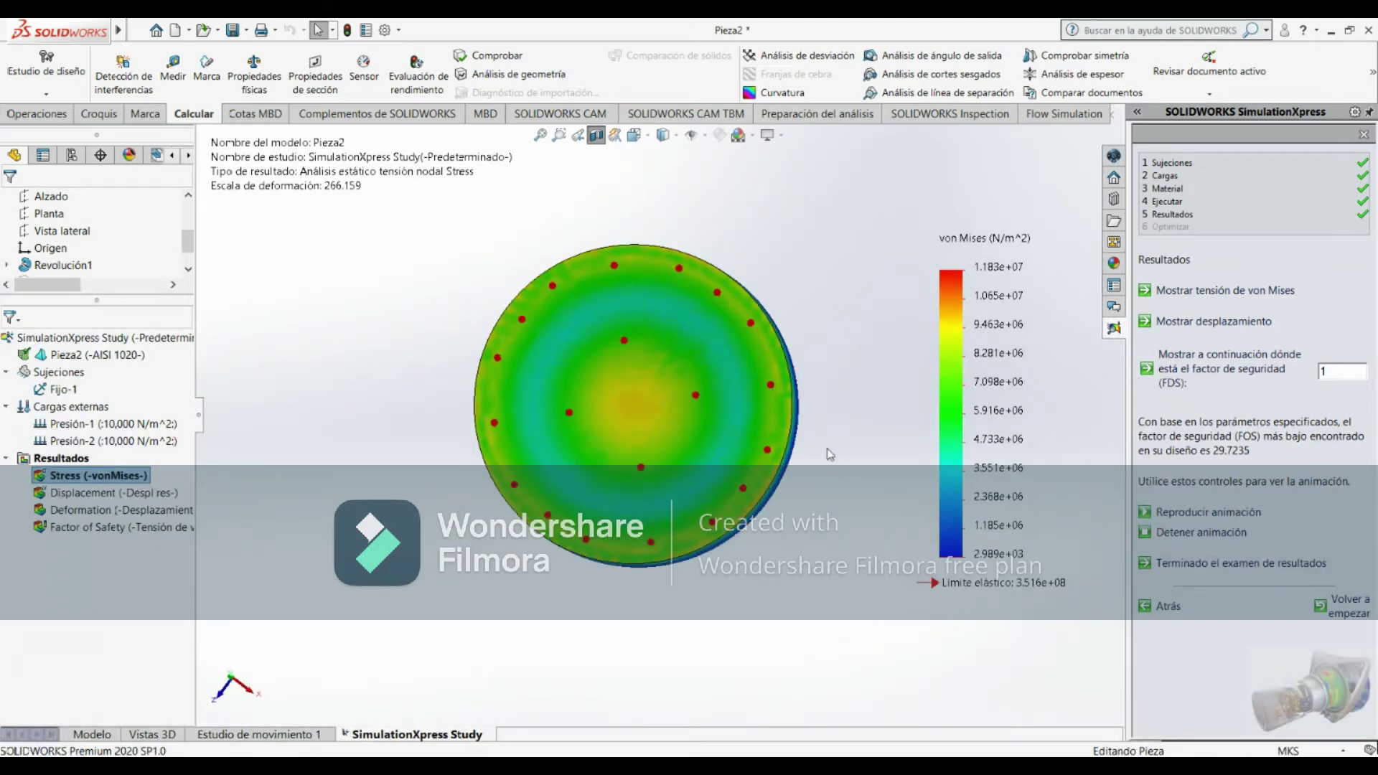
middle_click_drag(821, 462, 864, 298)
scroll(864, 299, "up", 2)
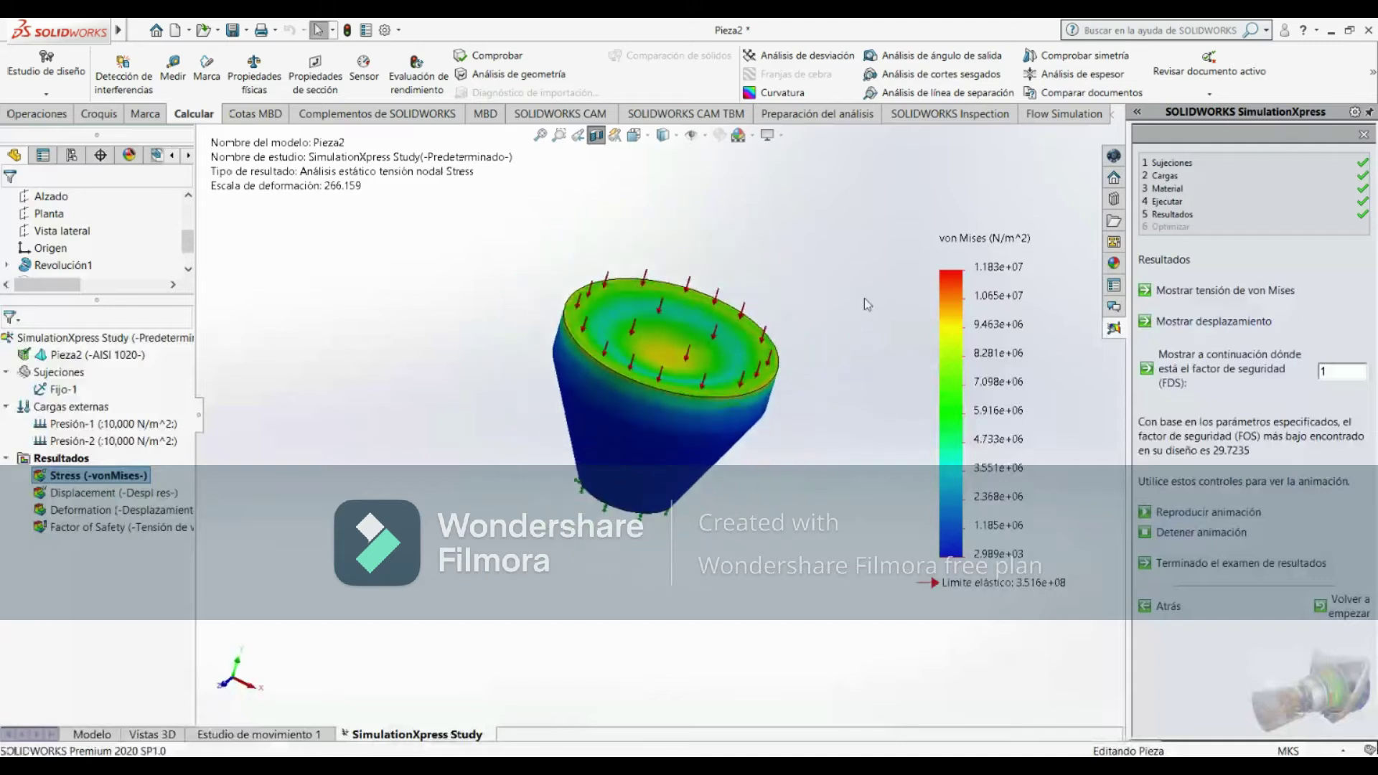
scroll(863, 299, "up", 1)
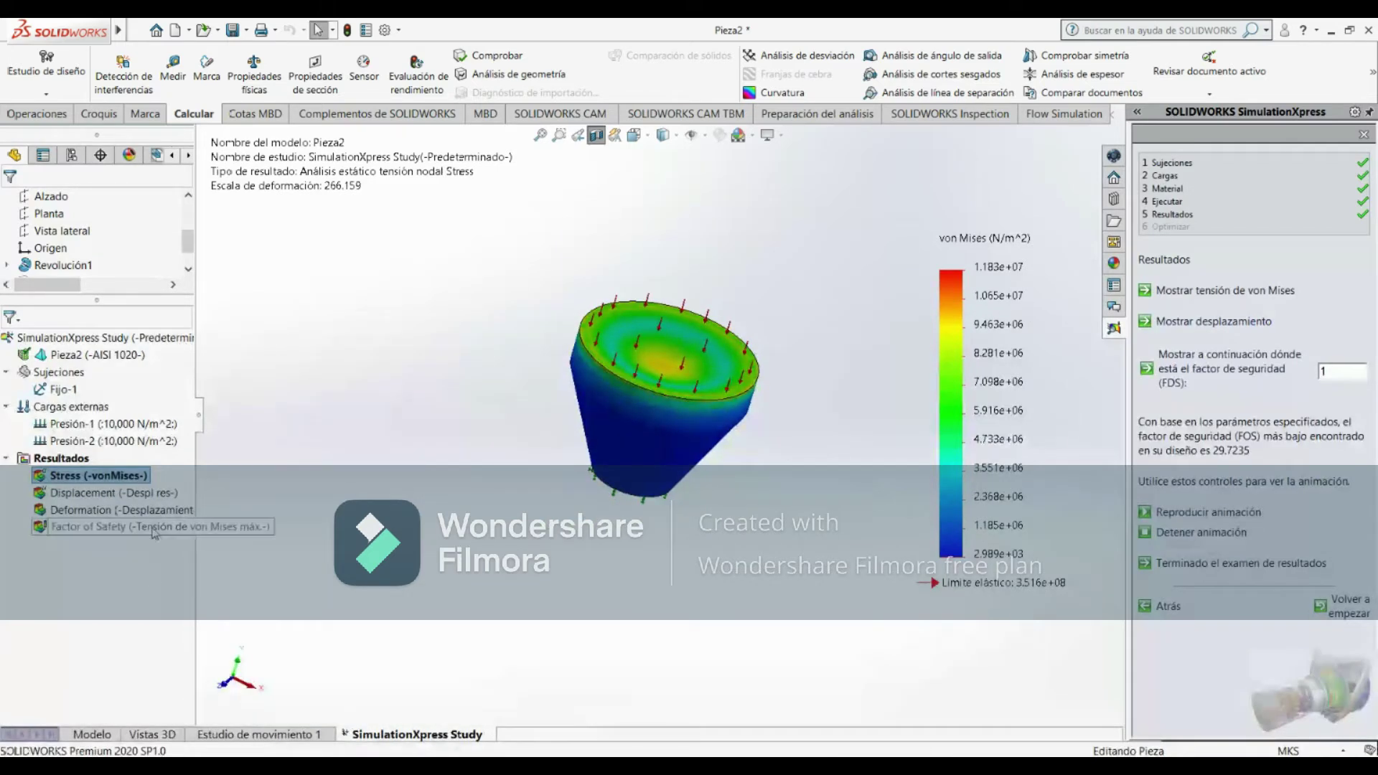
Show the displacement plot, peaking at 3.325e-01 mm, and orbit the cone to inspect it
double_click(127, 495)
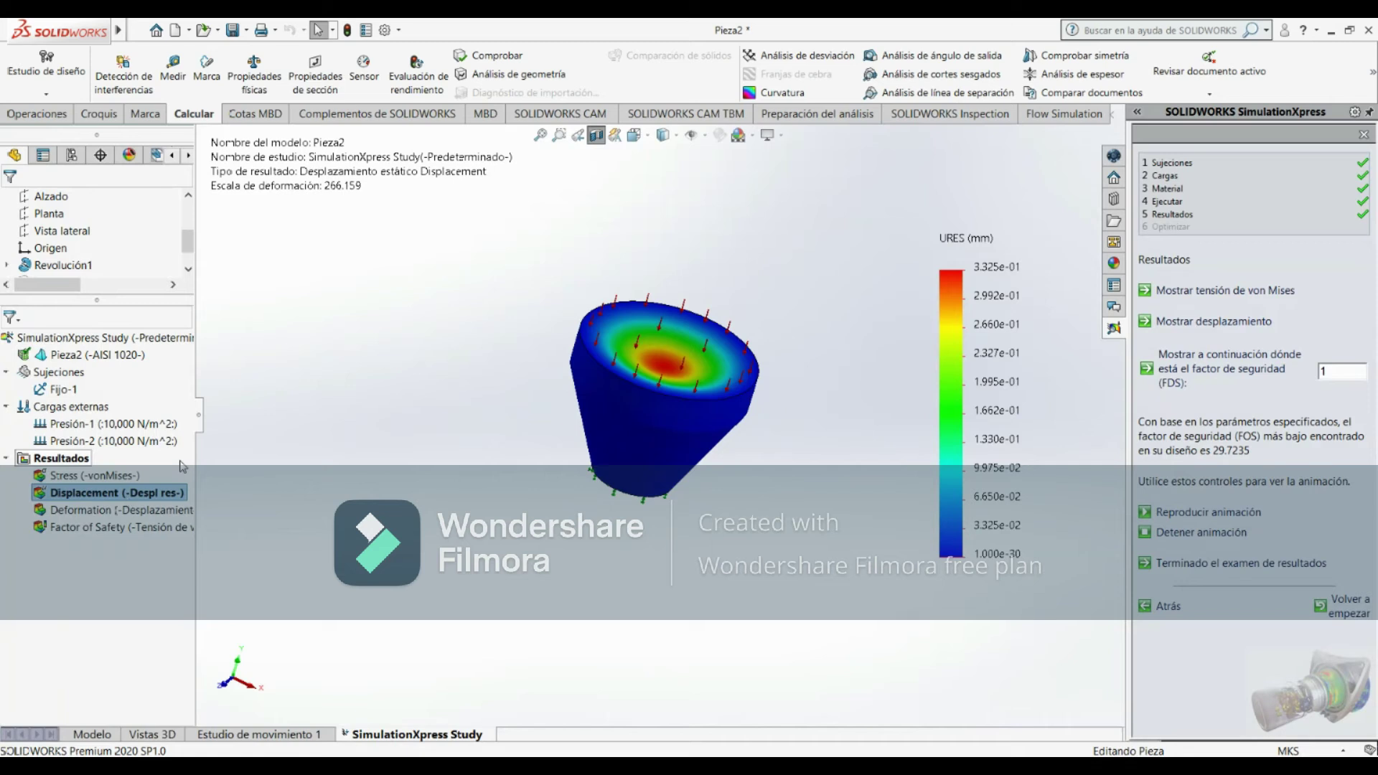
mouse_move(529, 318)
middle_mouse_down()
mouse_move(501, 348)
mouse_move(687, 378)
middle_mouse_up()
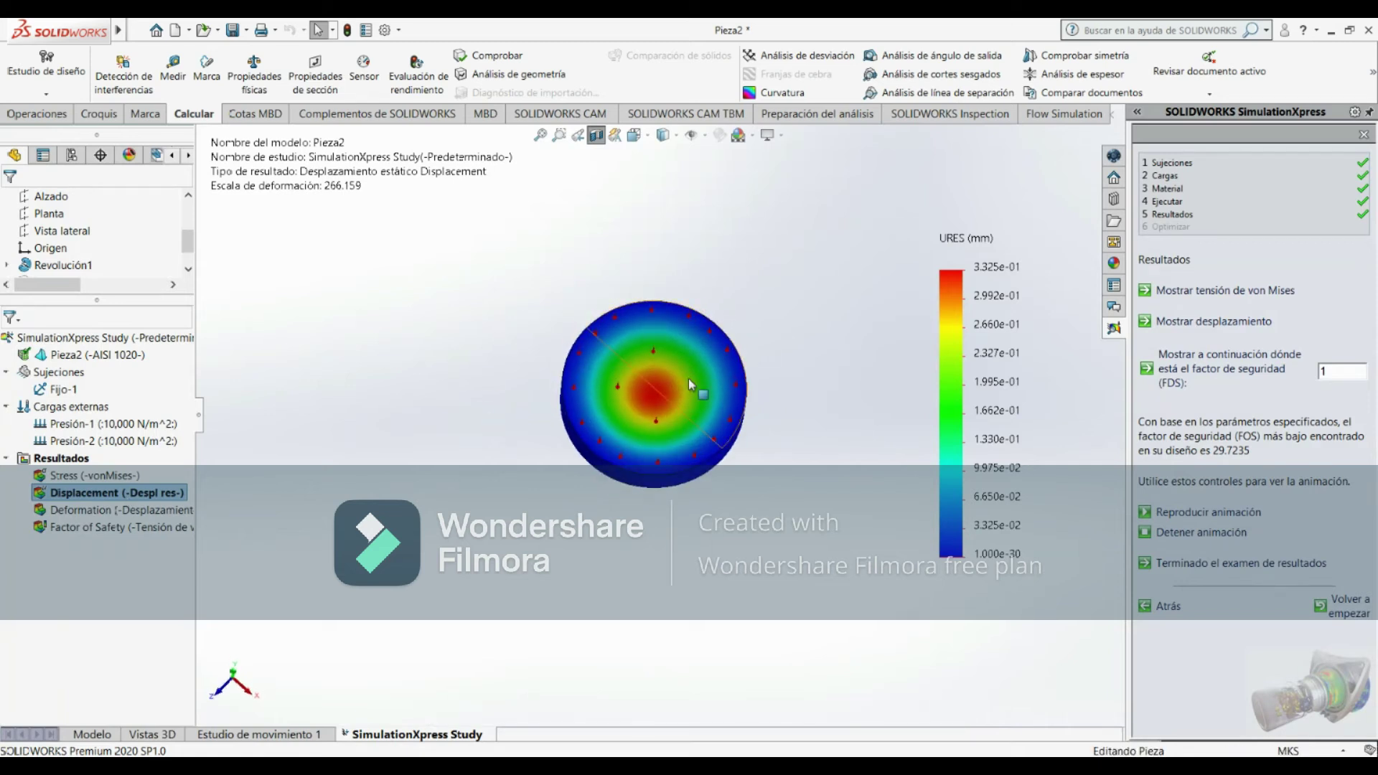
scroll(661, 385, "down", 5)
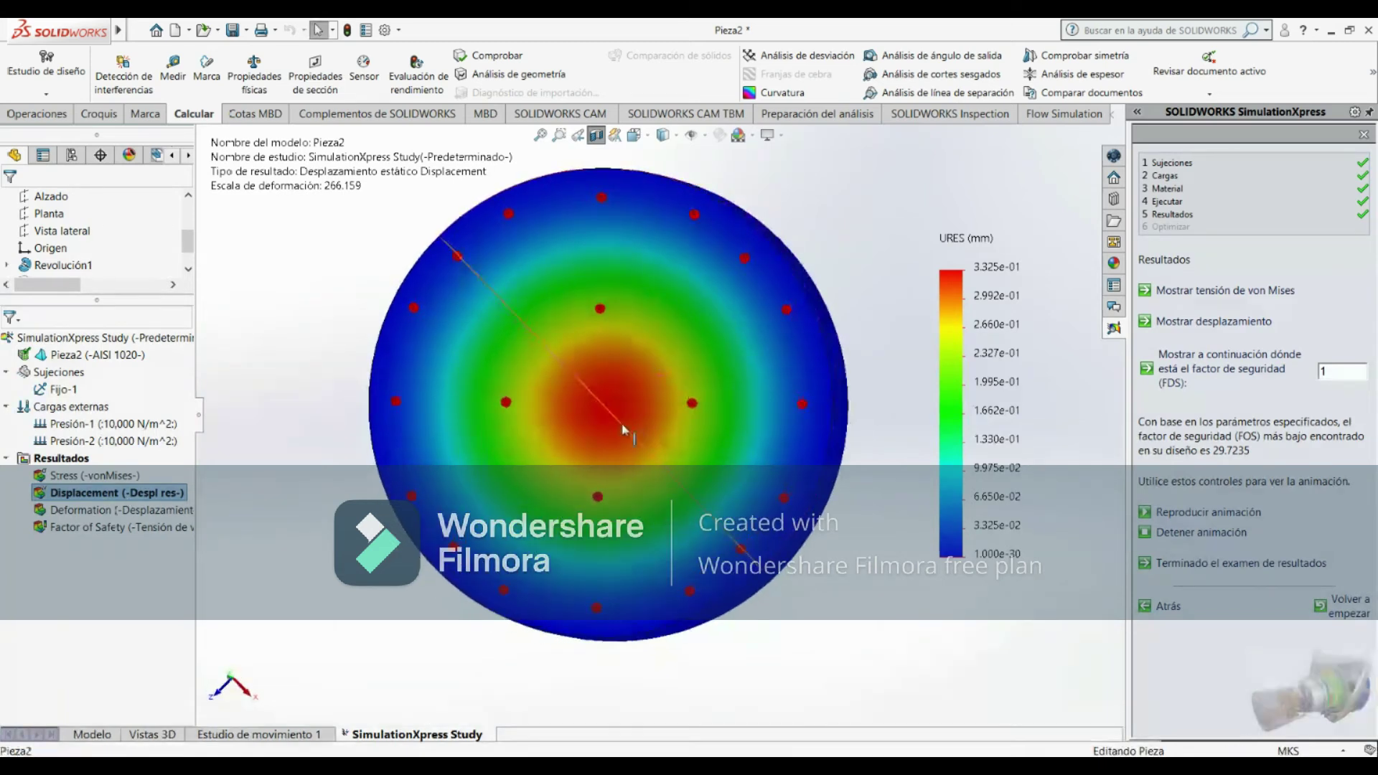
scroll(638, 409, "up", 3)
scroll(628, 428, "up", 1)
middle_click_drag(627, 428, 846, 343)
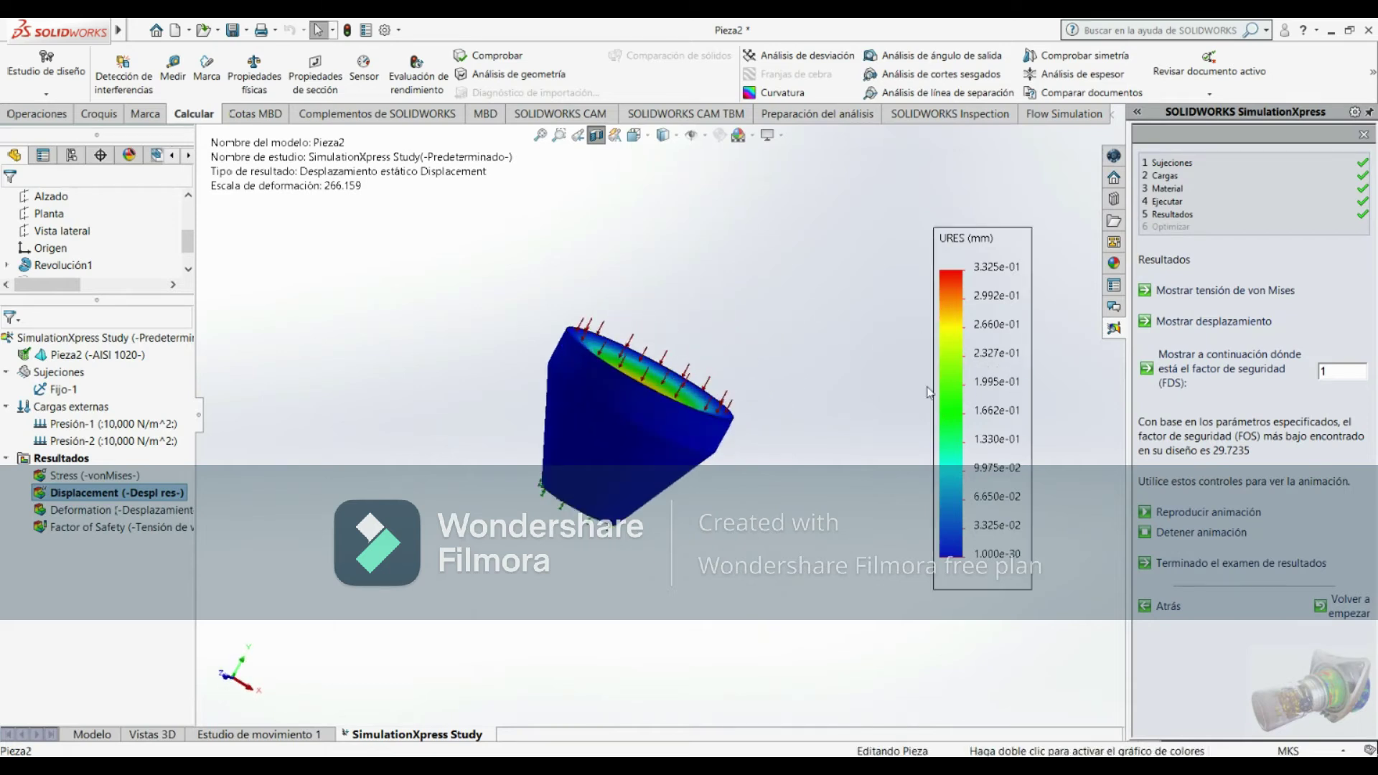
mouse_move(756, 321)
middle_mouse_down()
mouse_move(741, 332)
mouse_move(687, 291)
middle_mouse_up()
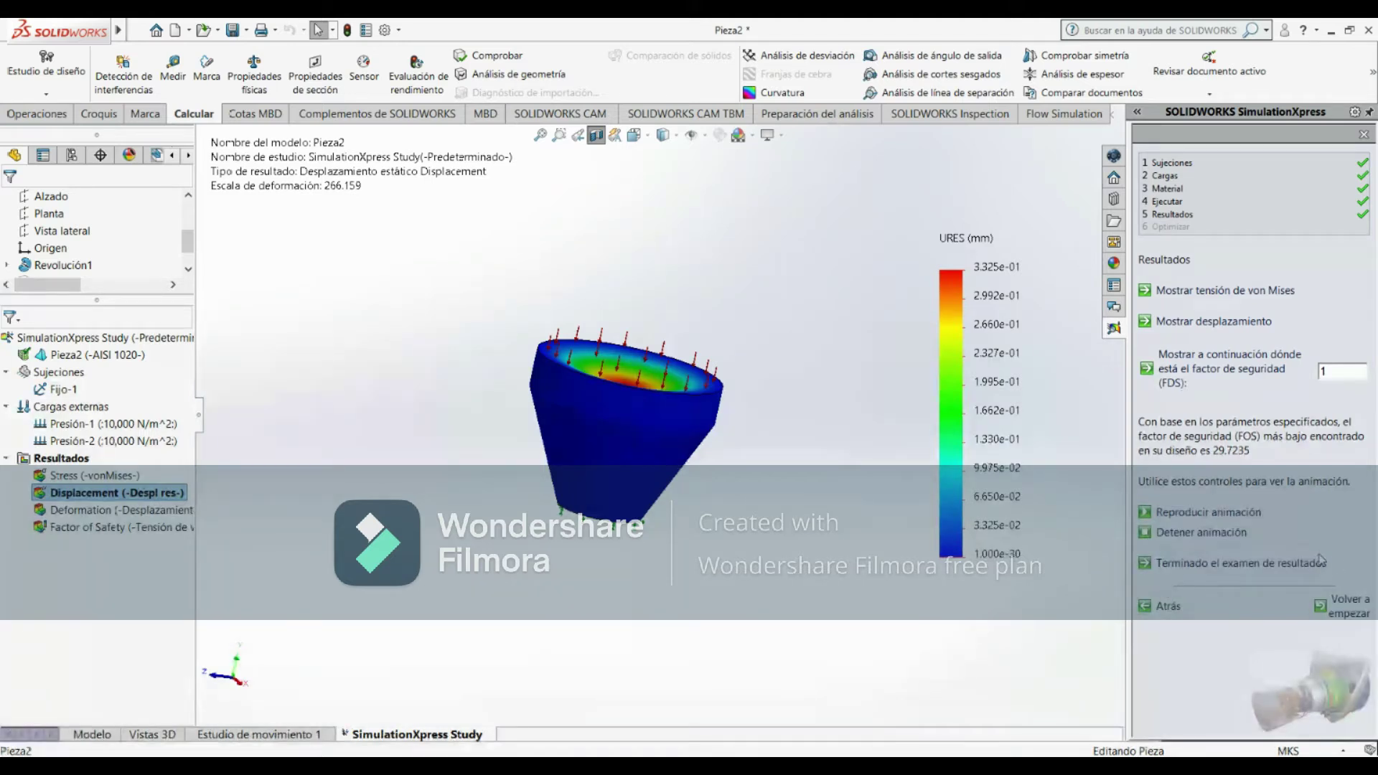
Finish reviewing results, collapse the result plots and select the external loads
left_click(1281, 566)
mouse_move(605, 272)
middle_mouse_down()
mouse_move(780, 304)
mouse_move(835, 371)
mouse_move(786, 426)
middle_mouse_up()
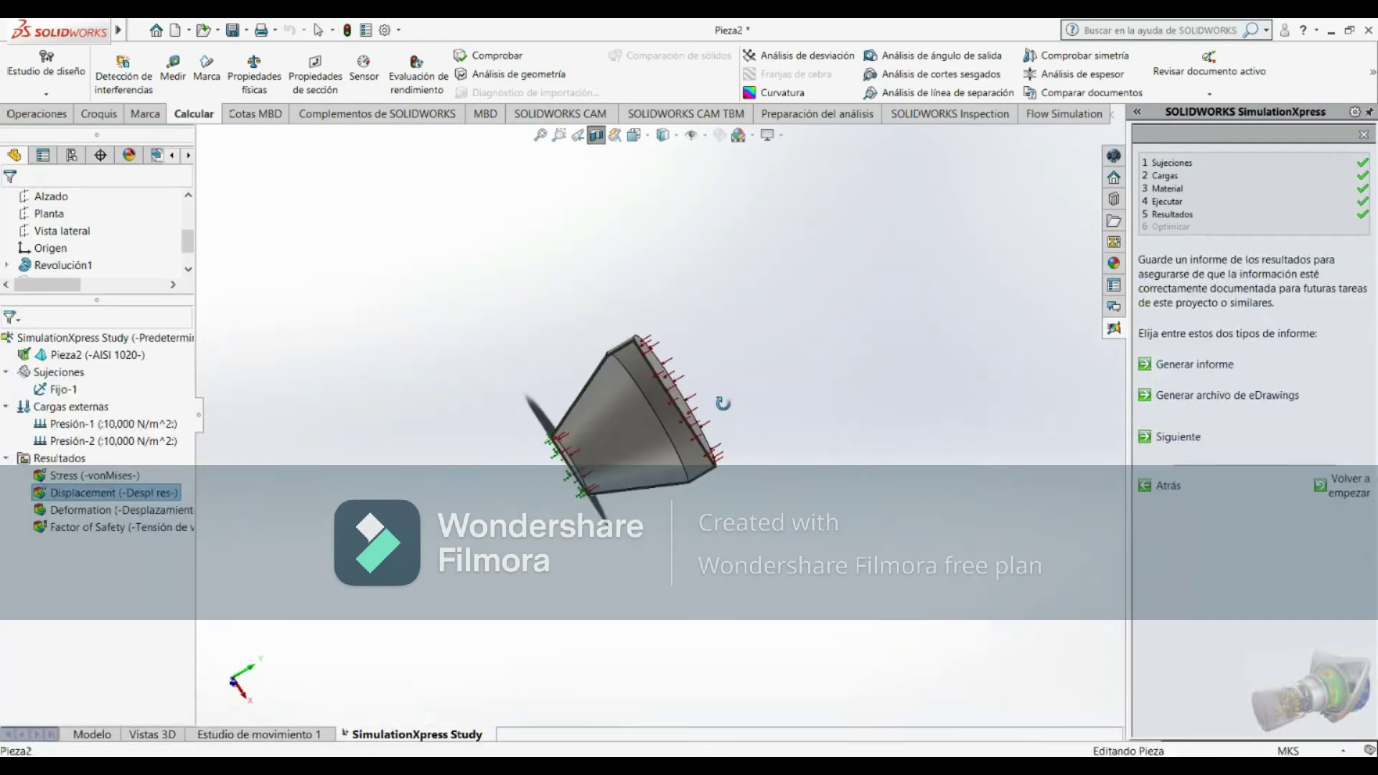
double_click(60, 460)
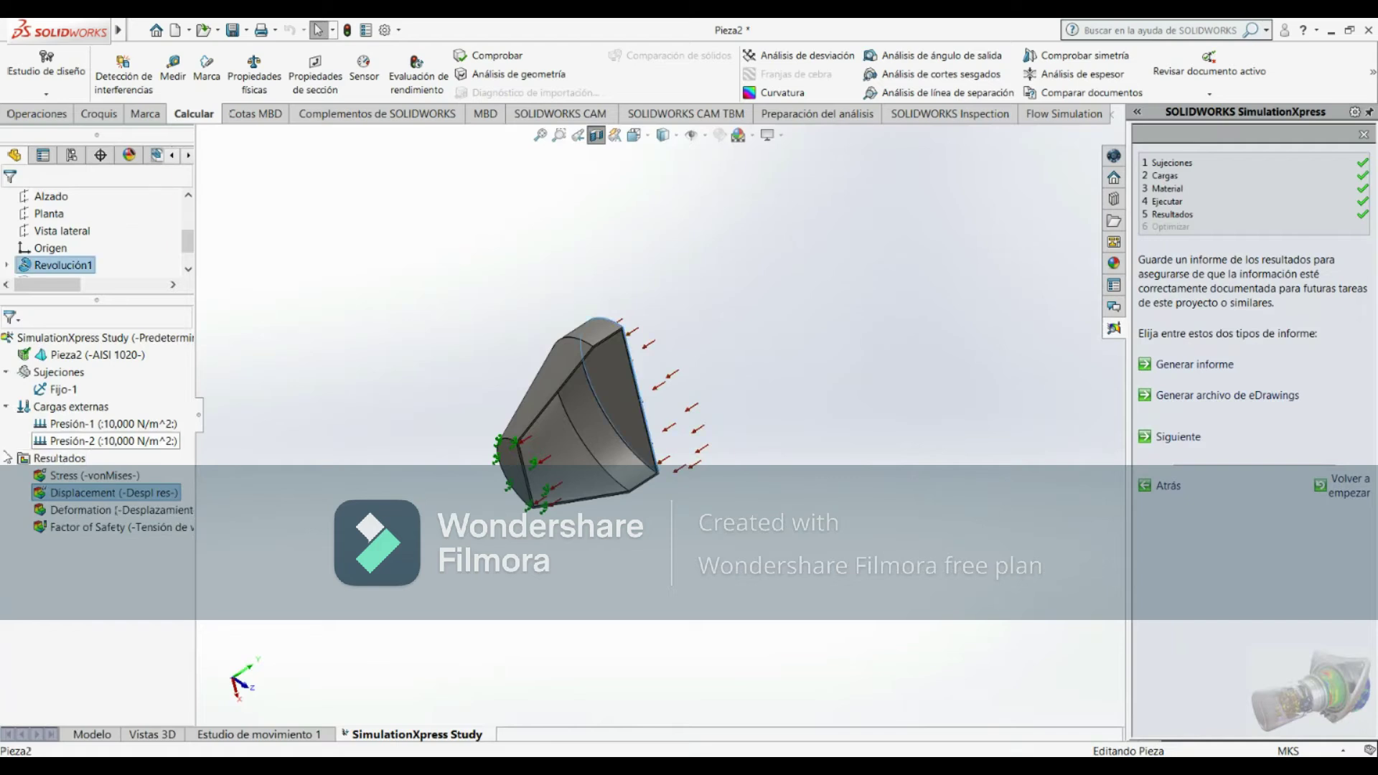
left_click(97, 407)
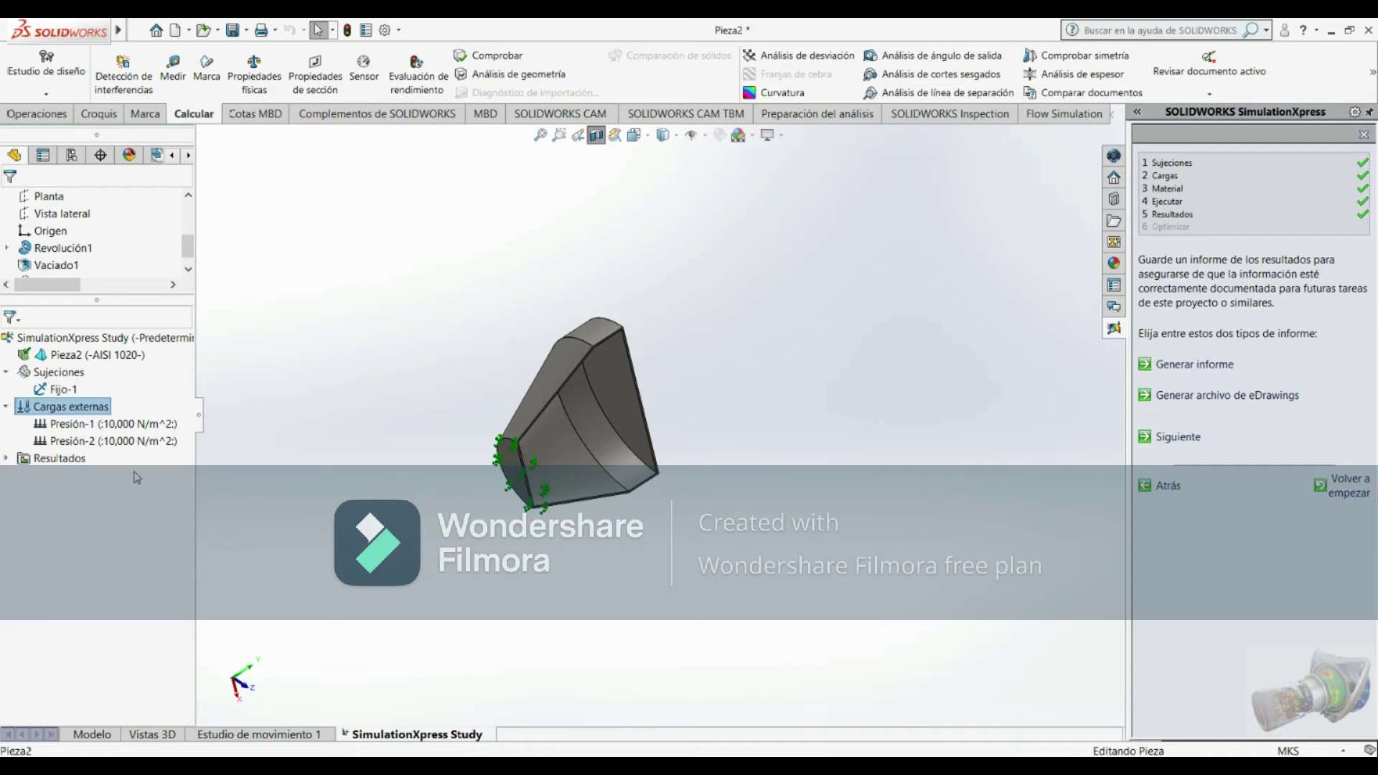
middle_click_drag(890, 309, 870, 313)
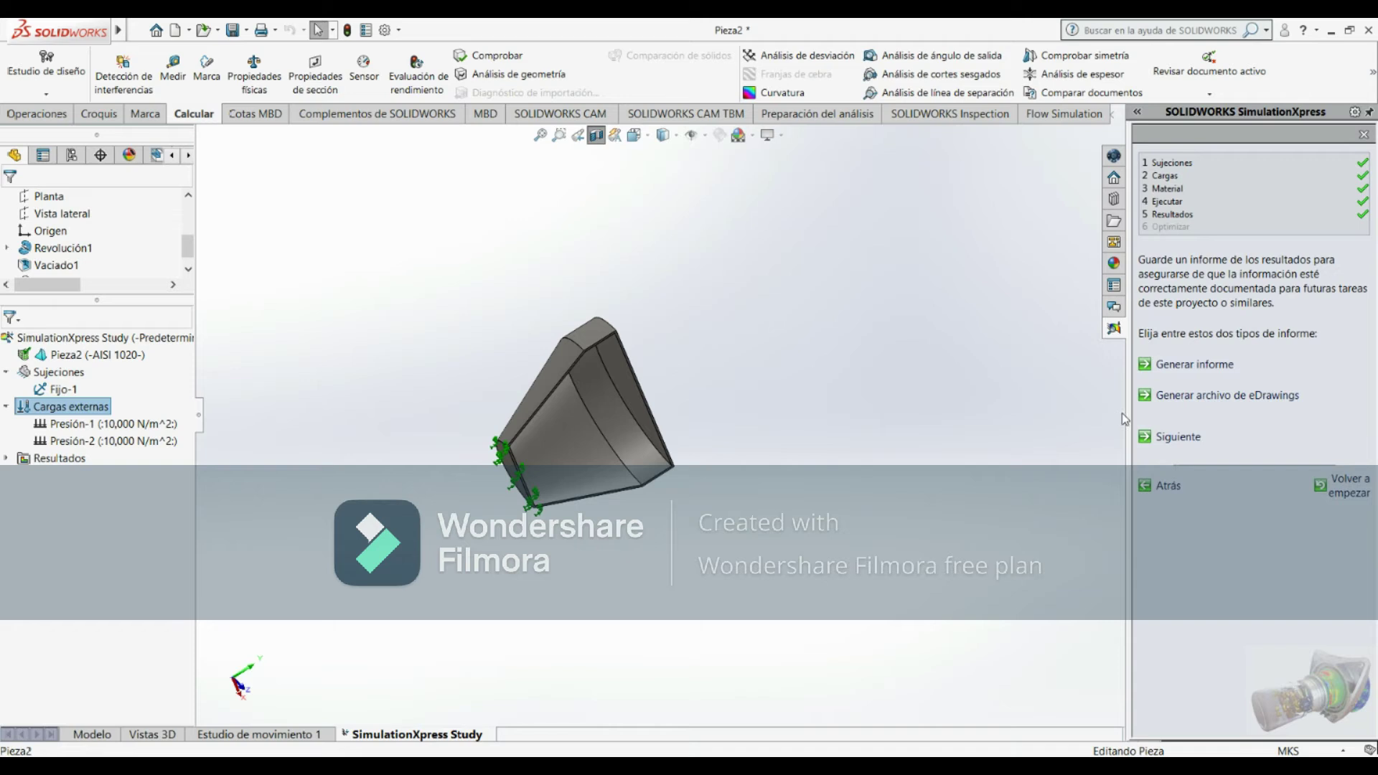
Skip the report and optimization steps and widen the model view
left_click(1161, 436)
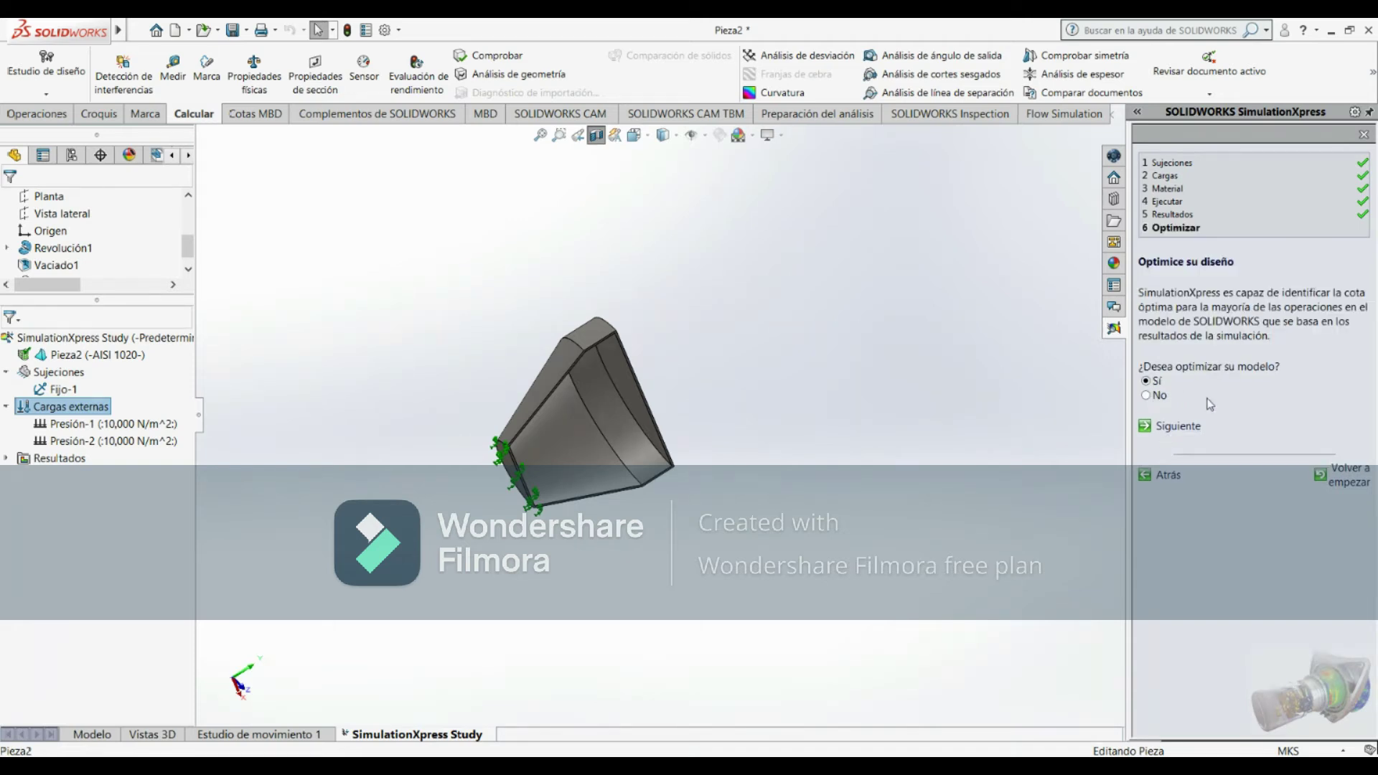
left_click(1172, 429)
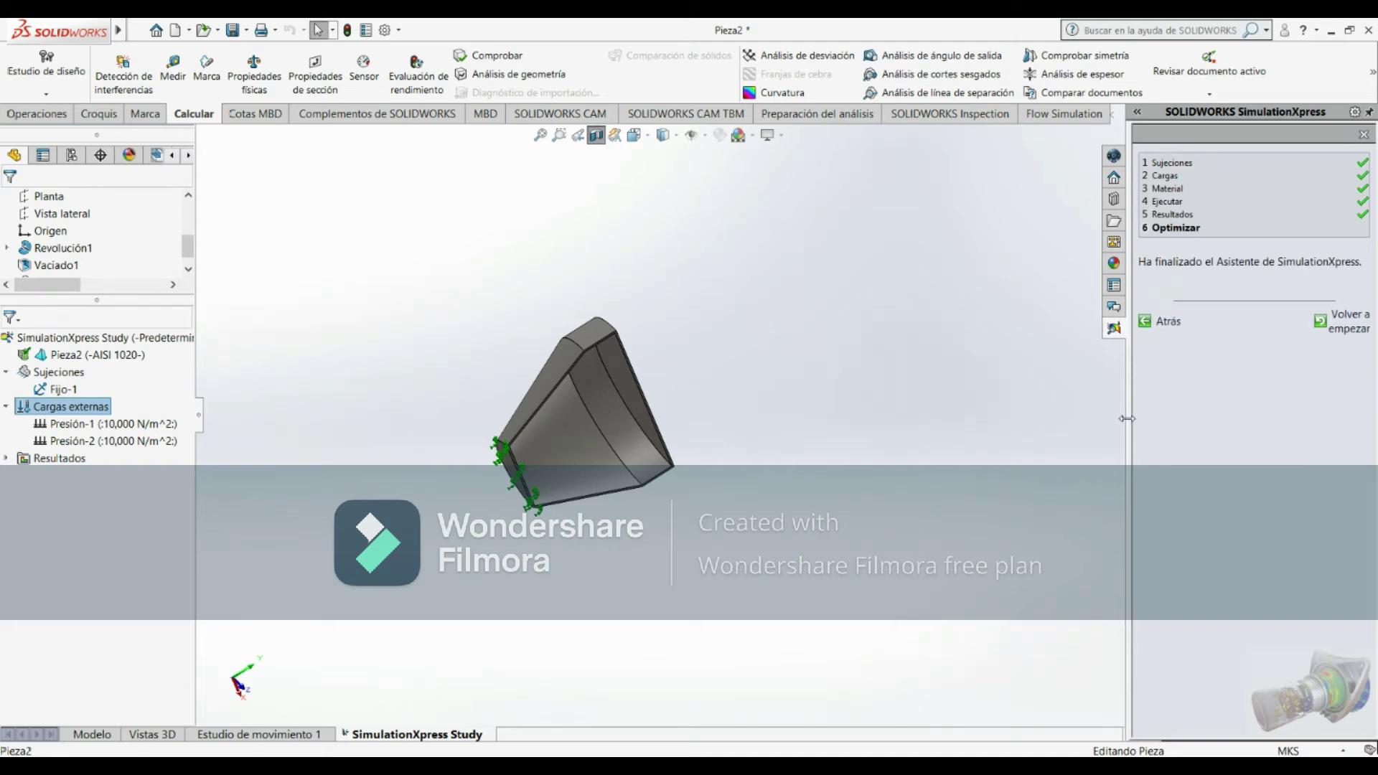
left_click_drag(1126, 418, 1209, 426)
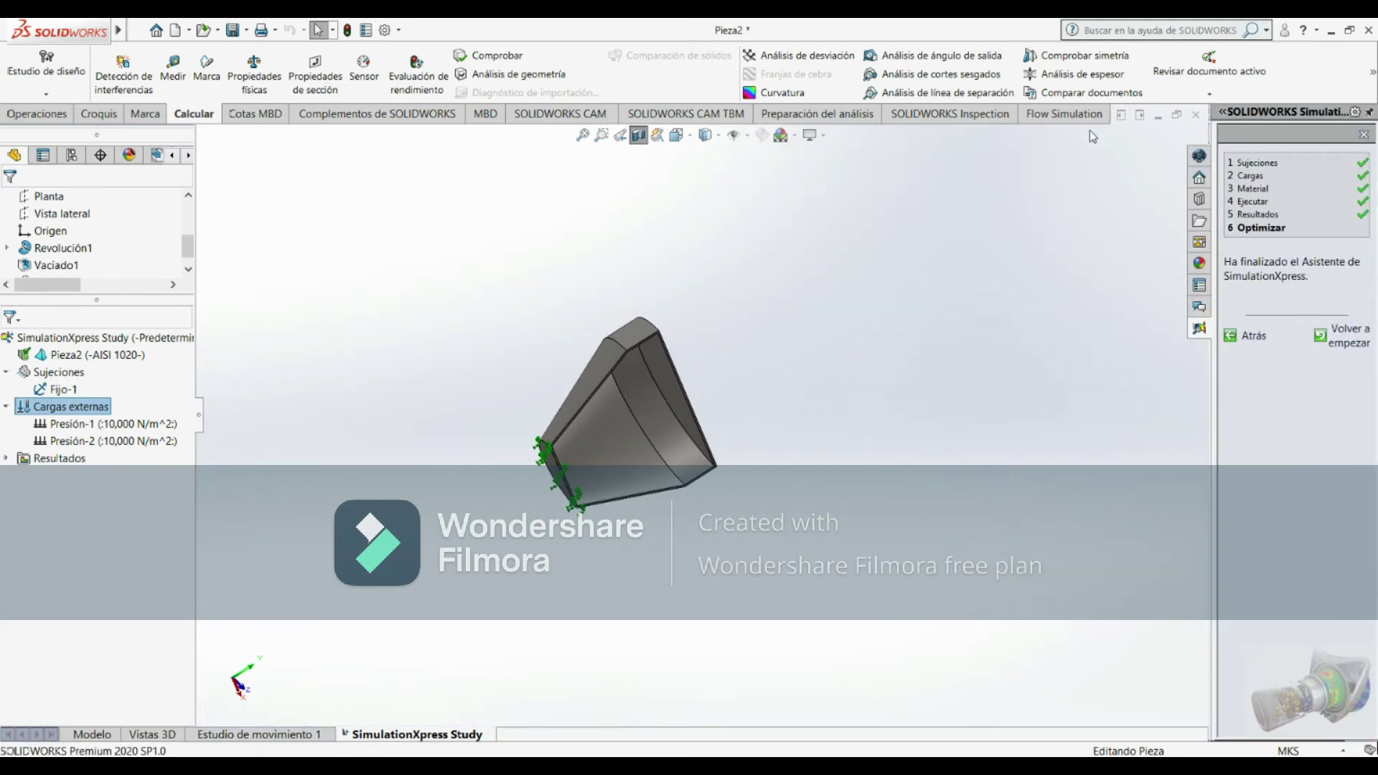
Save the part as 'Act de Flujo de Tobera' when Flow Simulation requests a save
left_click(1072, 116)
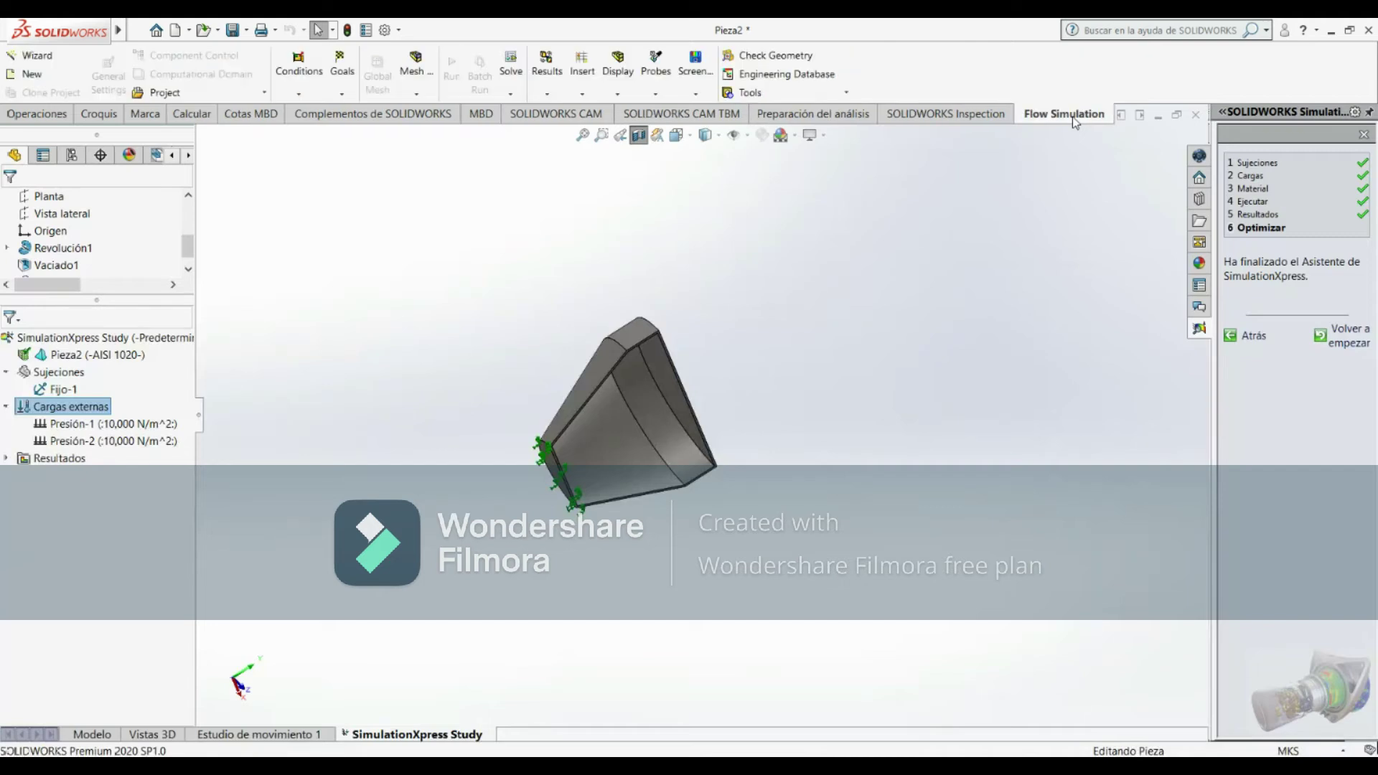
left_click(28, 73)
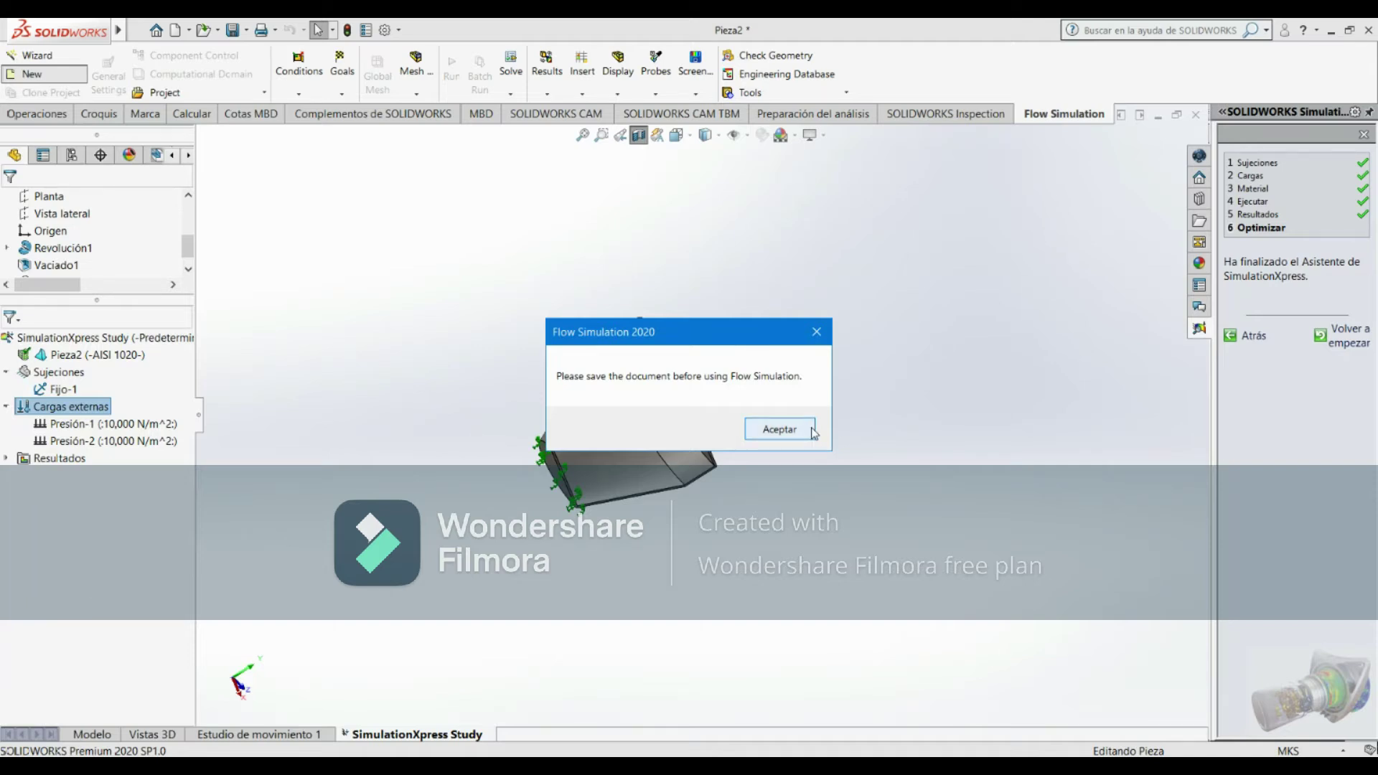
left_click(780, 430)
left_click(232, 31)
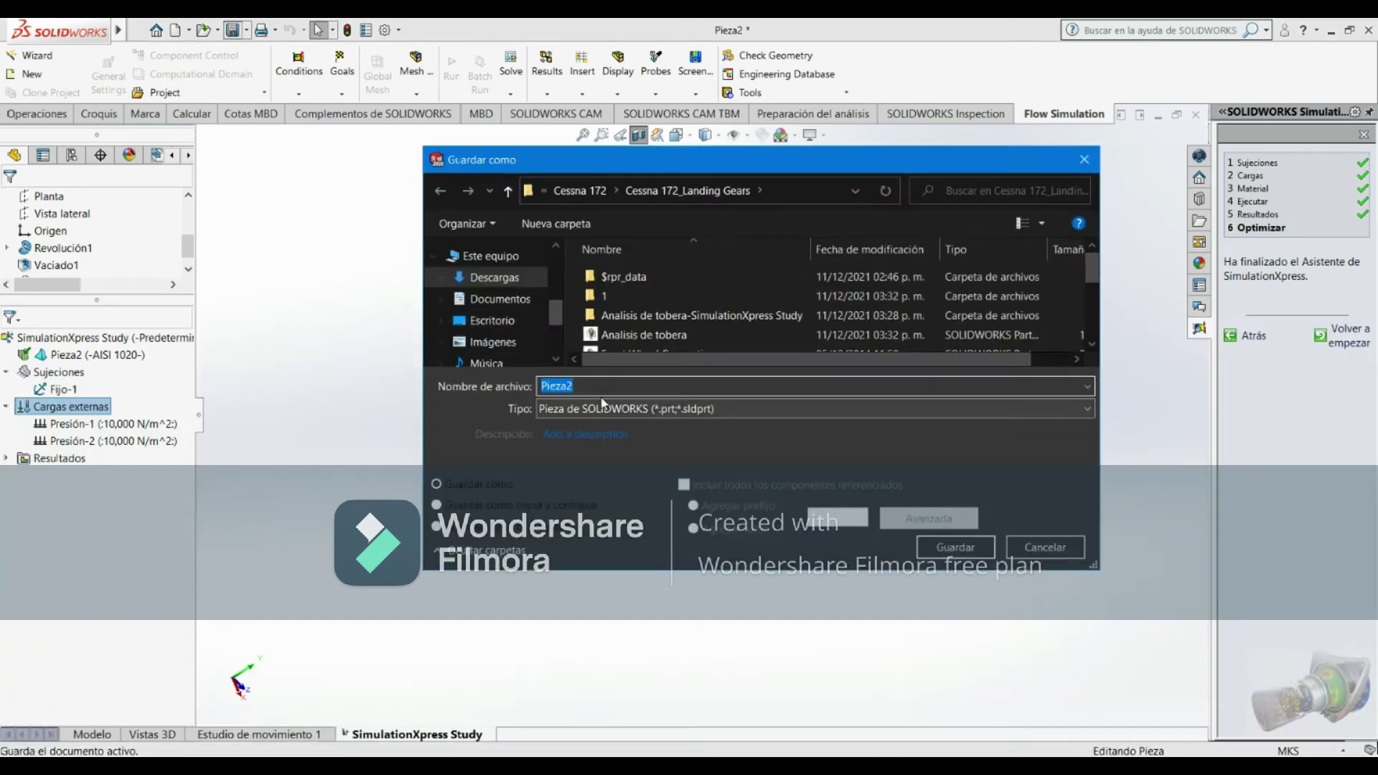
key("BackSpace")
type("Act")
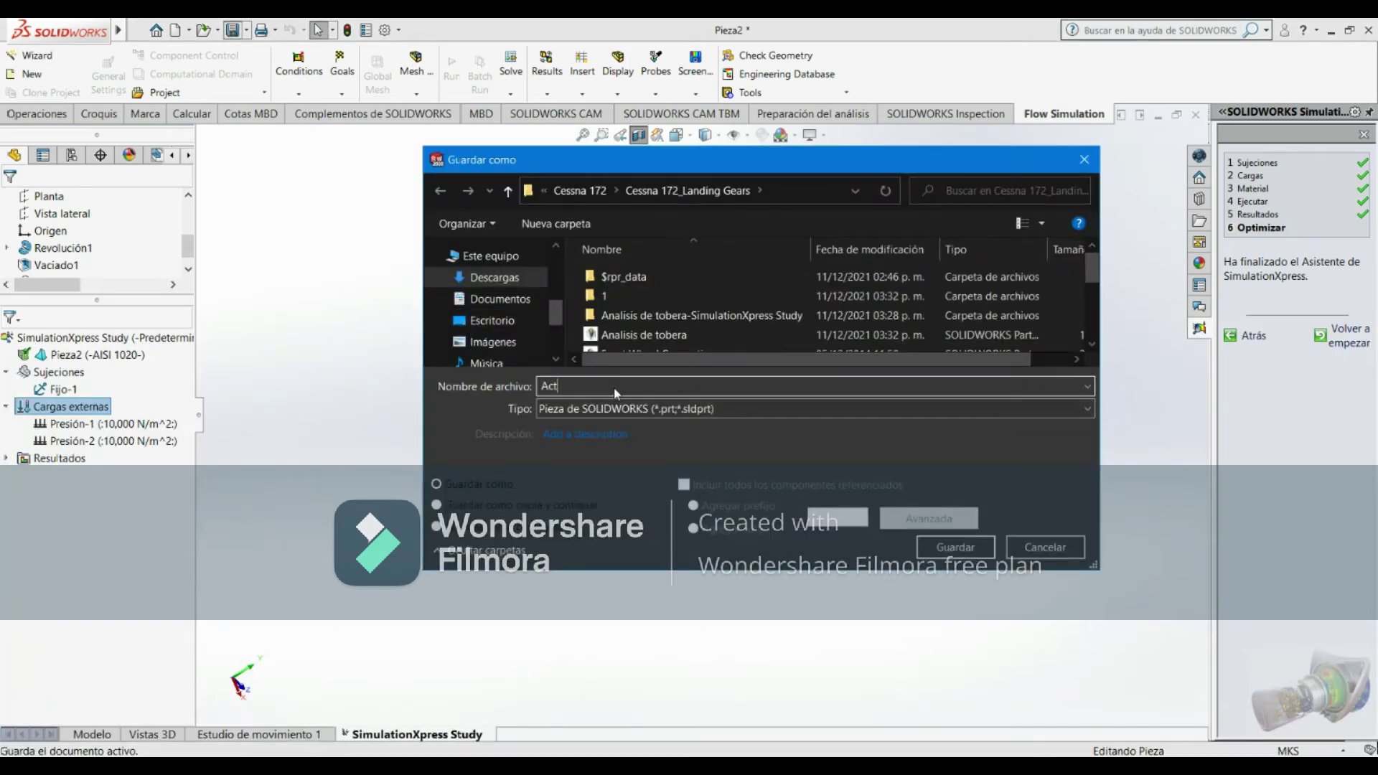
type("de Flujo de Tobera")
left_click(500, 298)
left_click(958, 554)
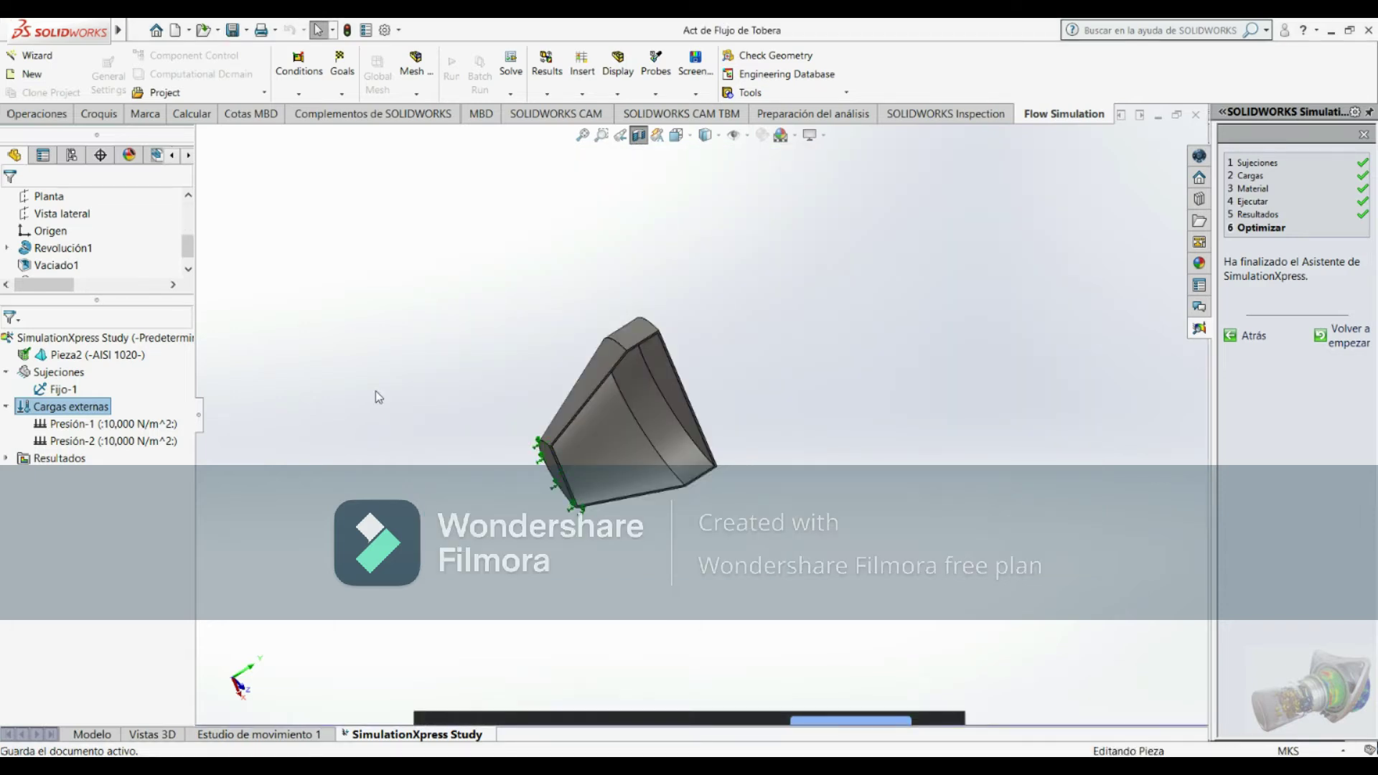
mouse_move(59, 30)
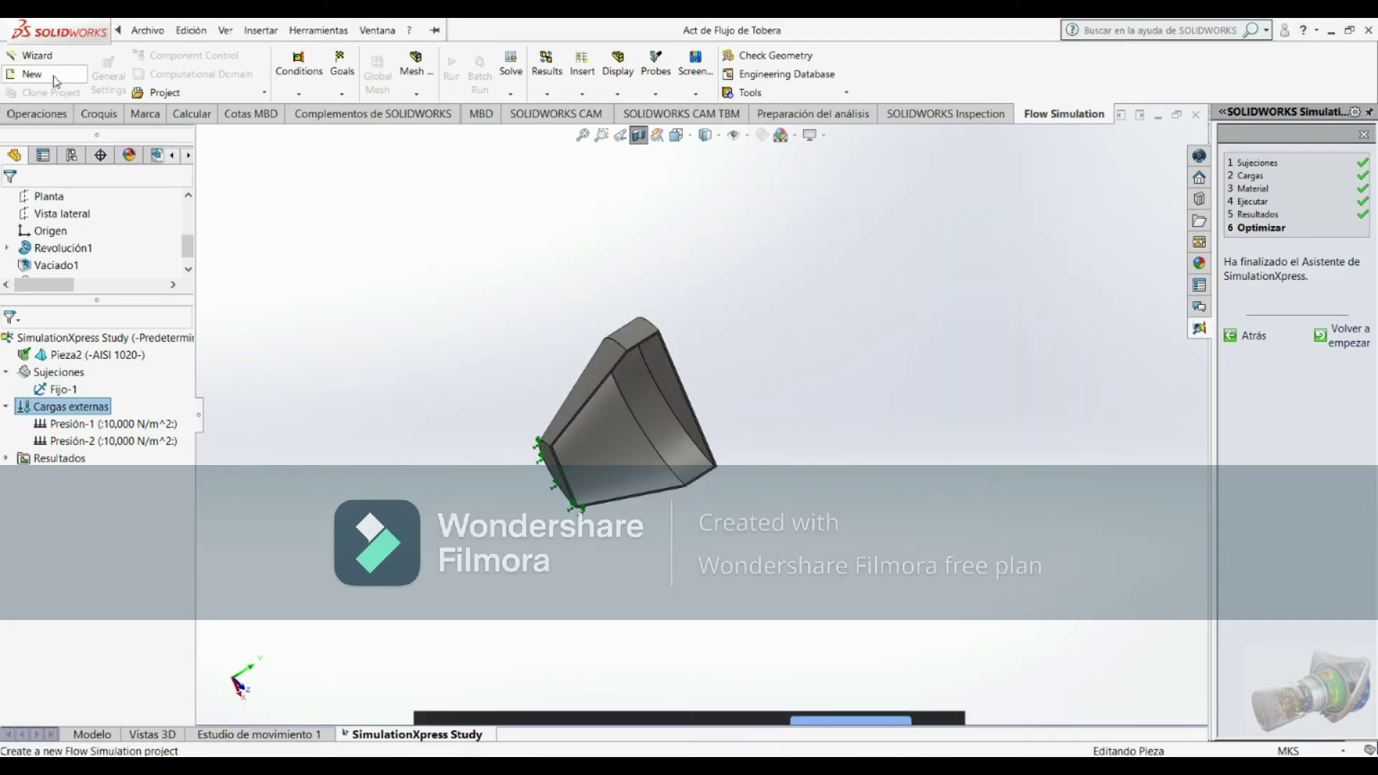
Create the Flow Simulation project 'Act de Flujo de Tobera', accepting the mesh and domain reset
left_click(55, 77)
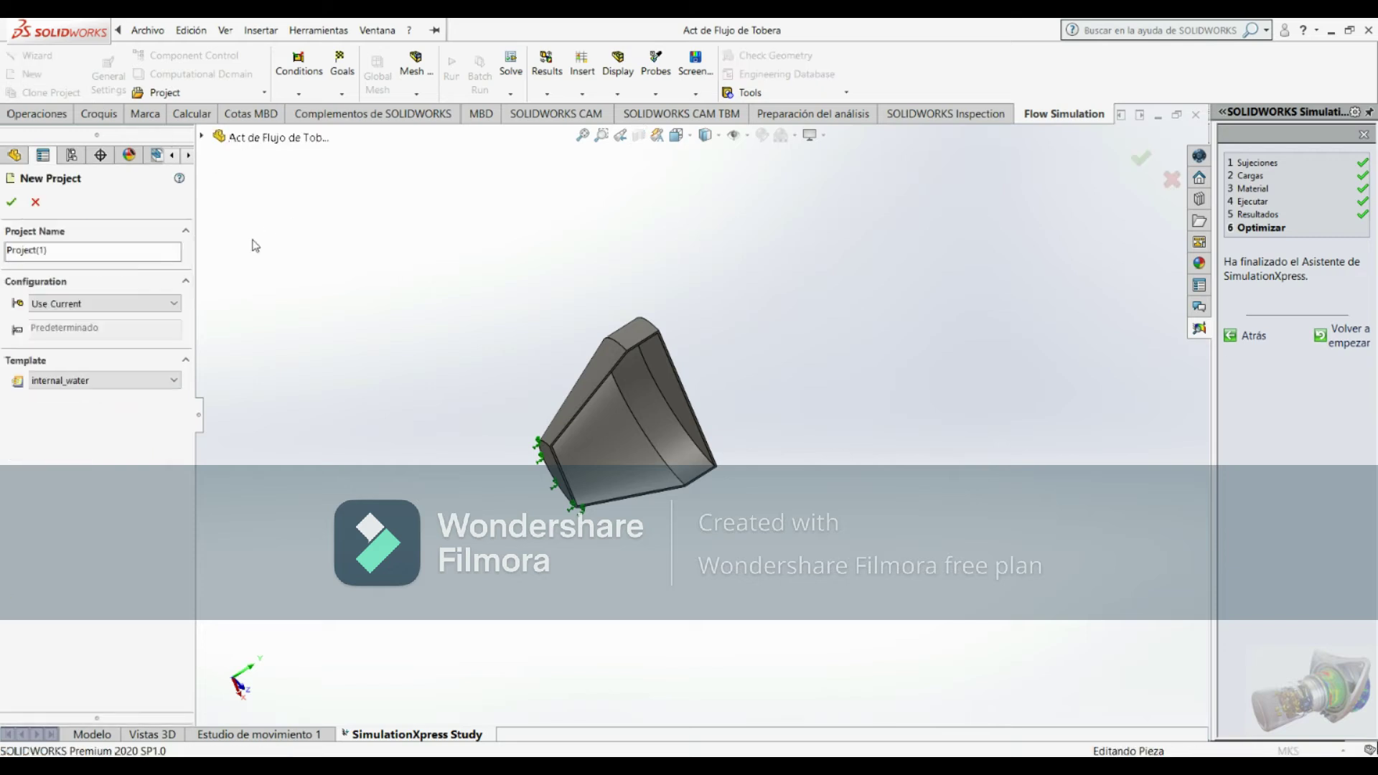
left_click(132, 254)
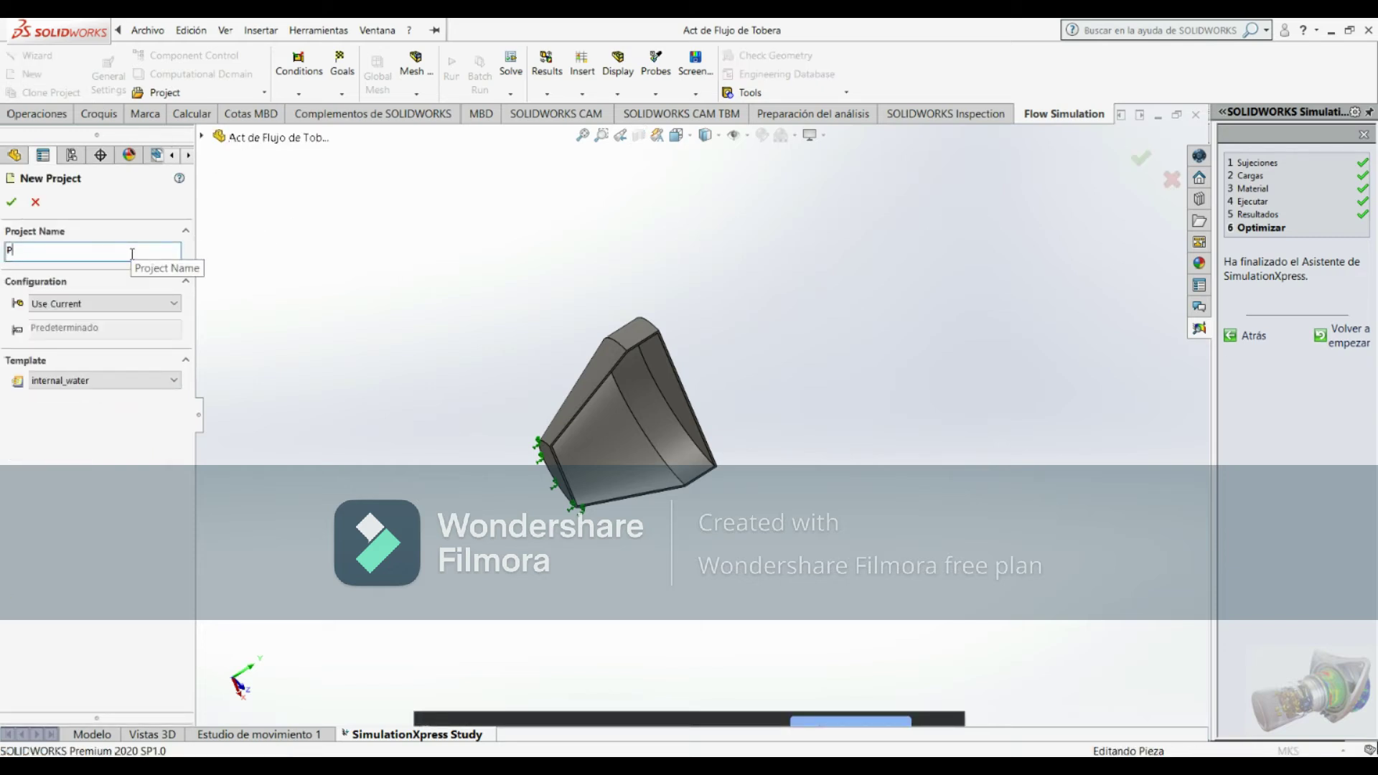
type("Act d")
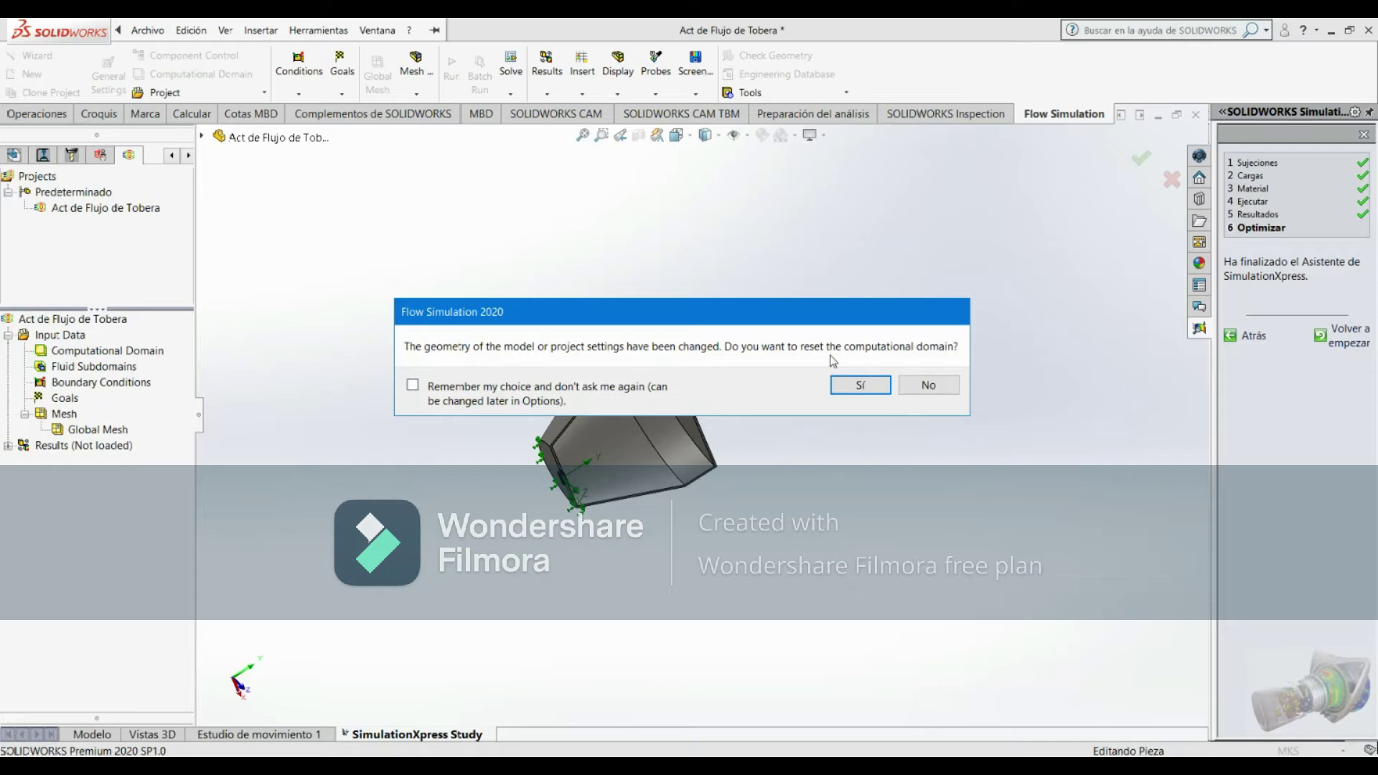
left_click(868, 391)
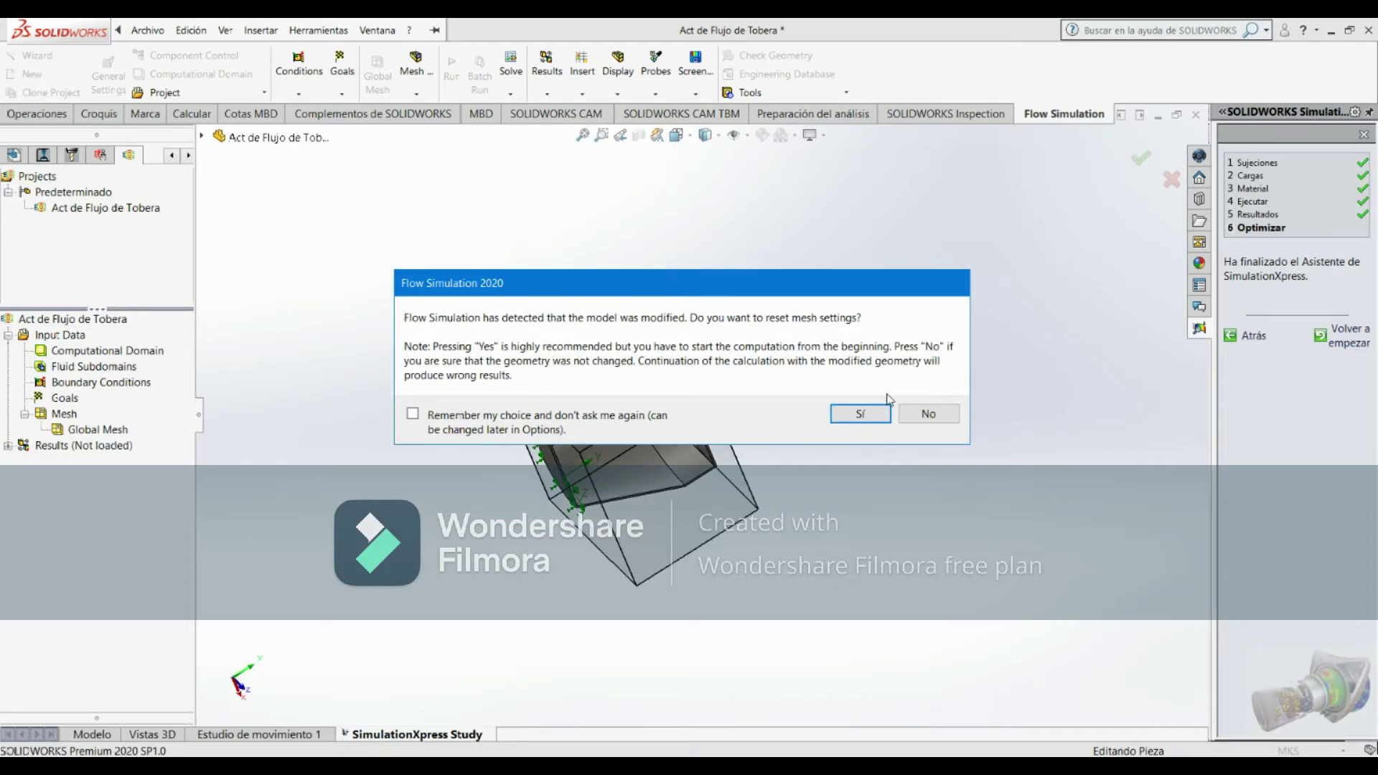
left_click(875, 413)
mouse_move(867, 486)
middle_mouse_down()
mouse_move(709, 513)
mouse_move(784, 467)
mouse_move(769, 458)
mouse_move(675, 498)
mouse_move(702, 511)
middle_mouse_up()
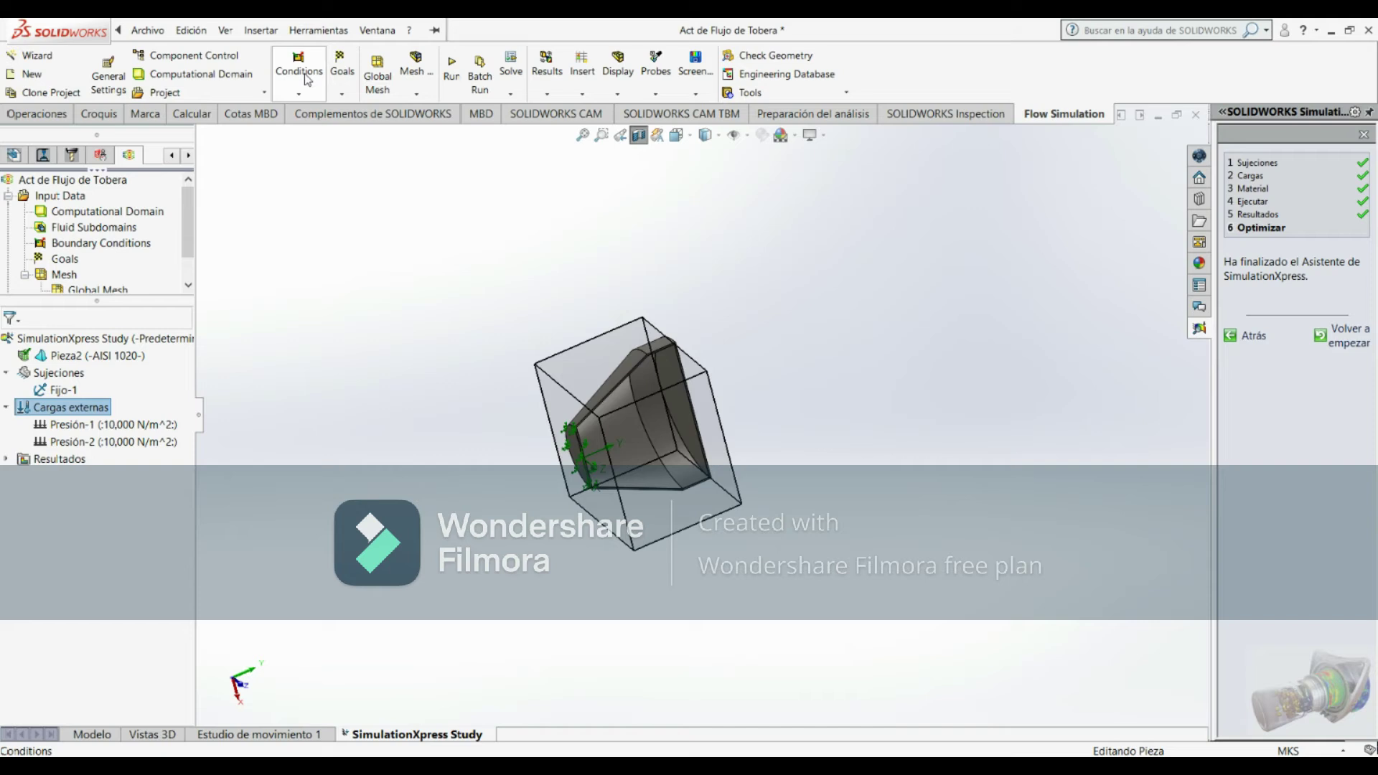
Start a new boundary condition and select a face at the nozzle's large end
left_click(309, 97)
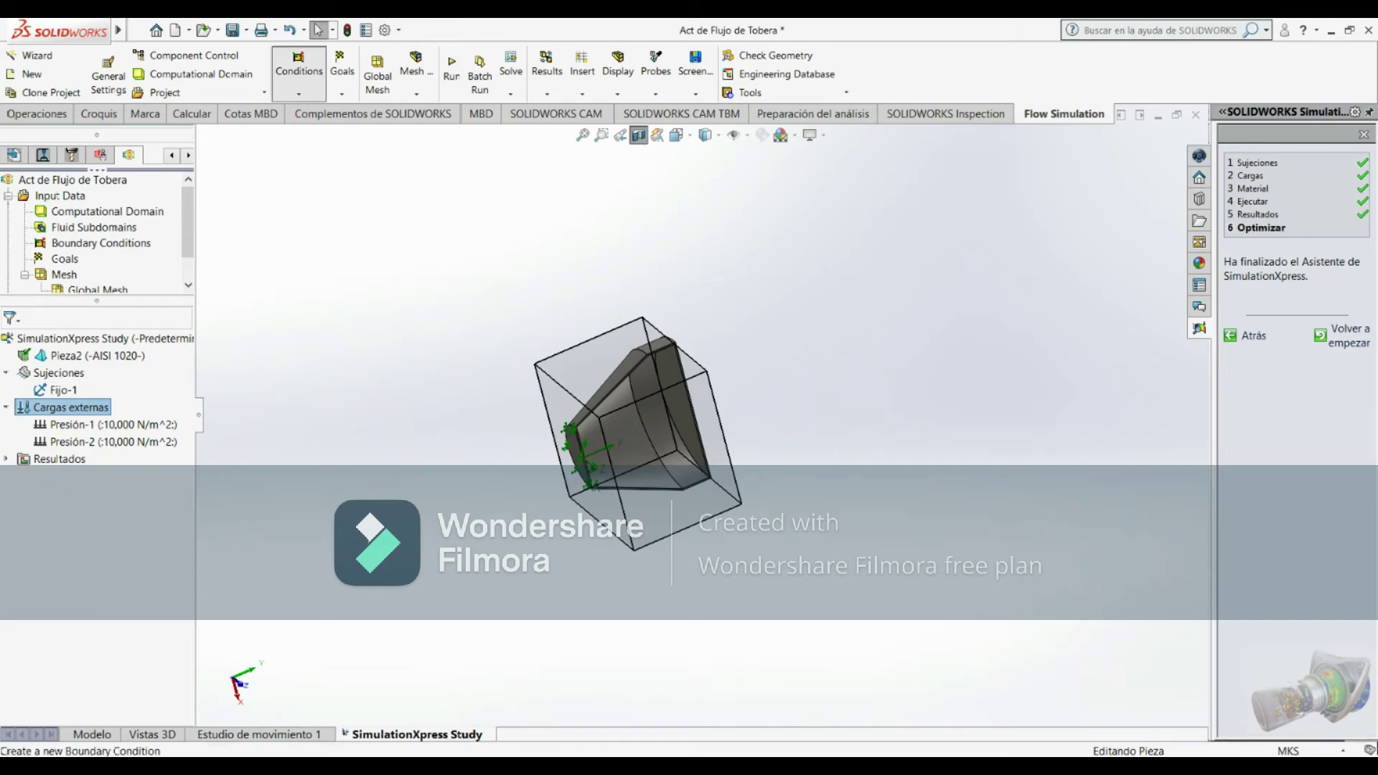
double_click(97, 245)
left_click(567, 438)
mouse_move(762, 329)
middle_mouse_down()
mouse_move(770, 369)
mouse_move(877, 408)
mouse_move(824, 507)
mouse_move(804, 515)
middle_mouse_up()
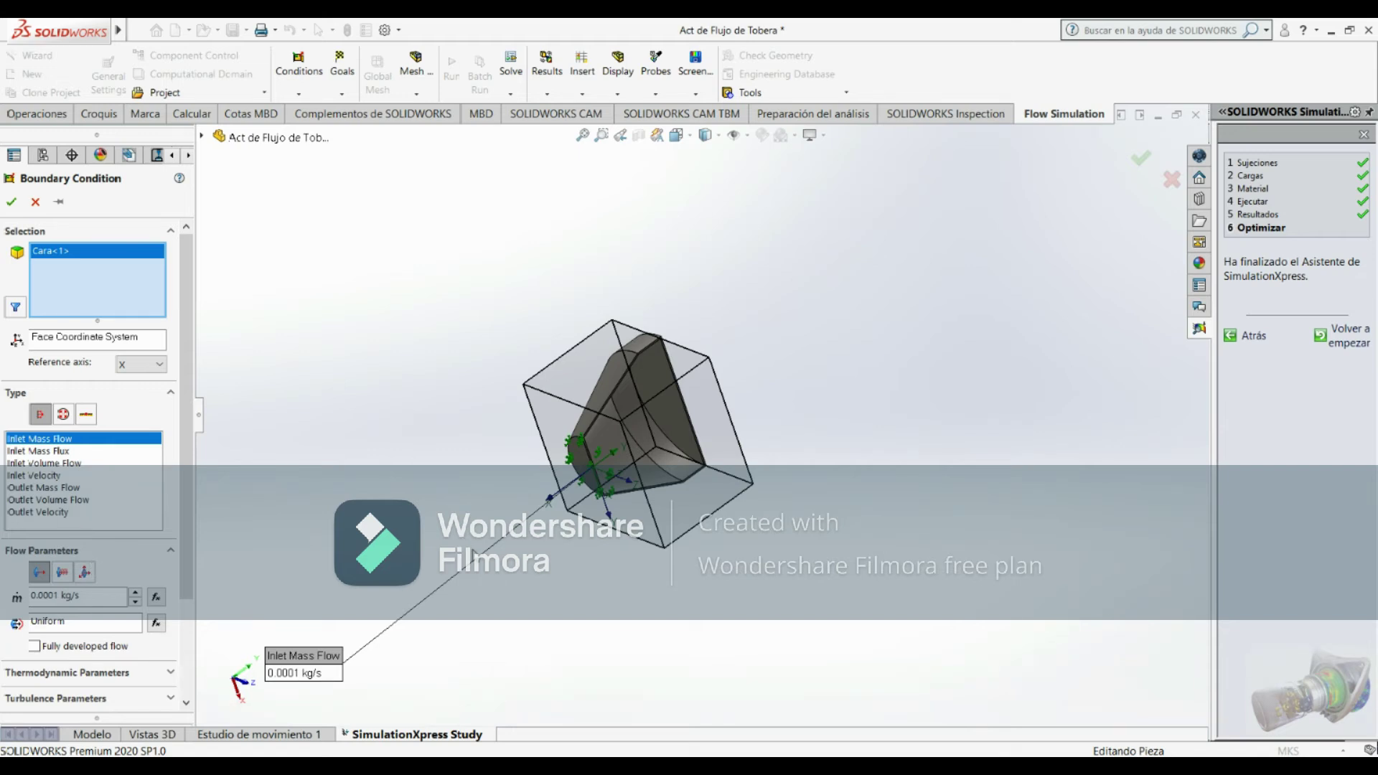
middle_click_drag(475, 557, 476, 574)
scroll(685, 446, "down", 4)
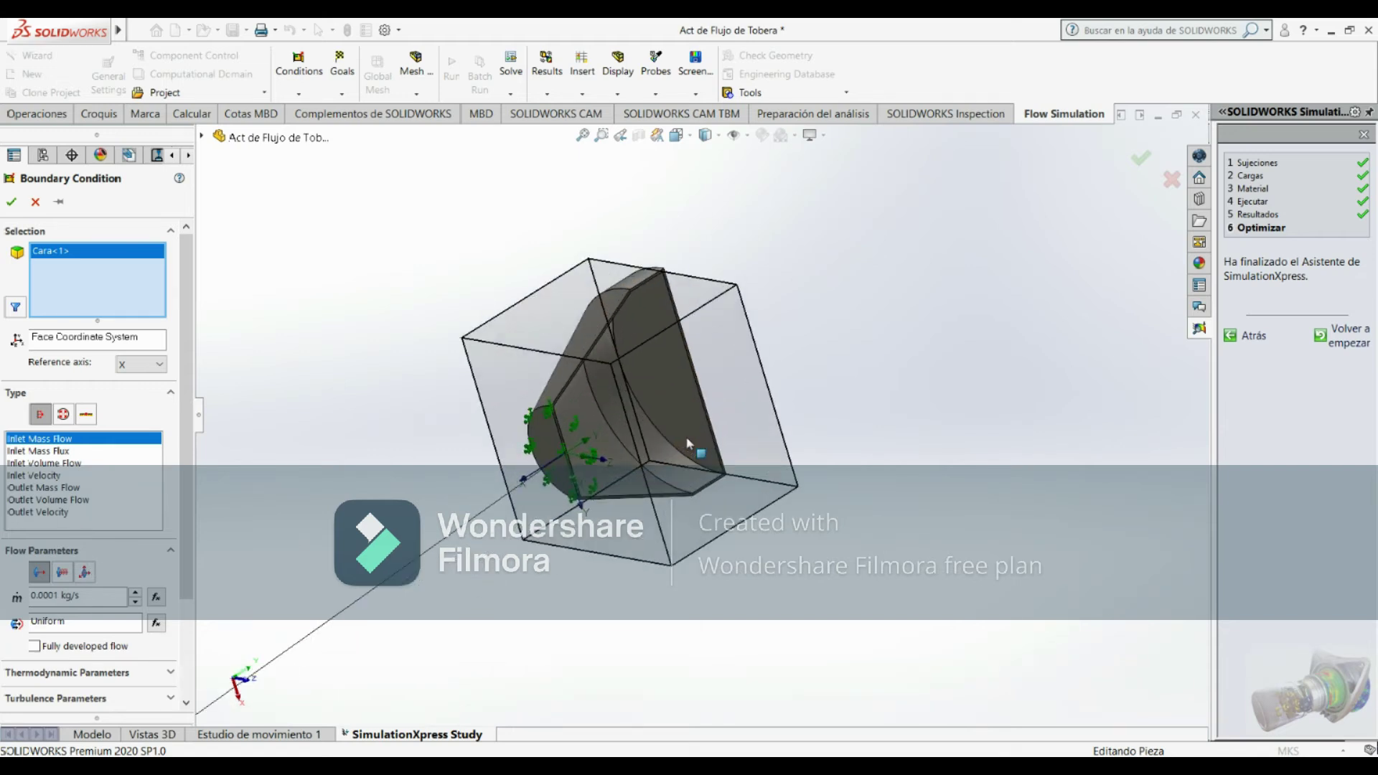
middle_click_drag(735, 453, 685, 384)
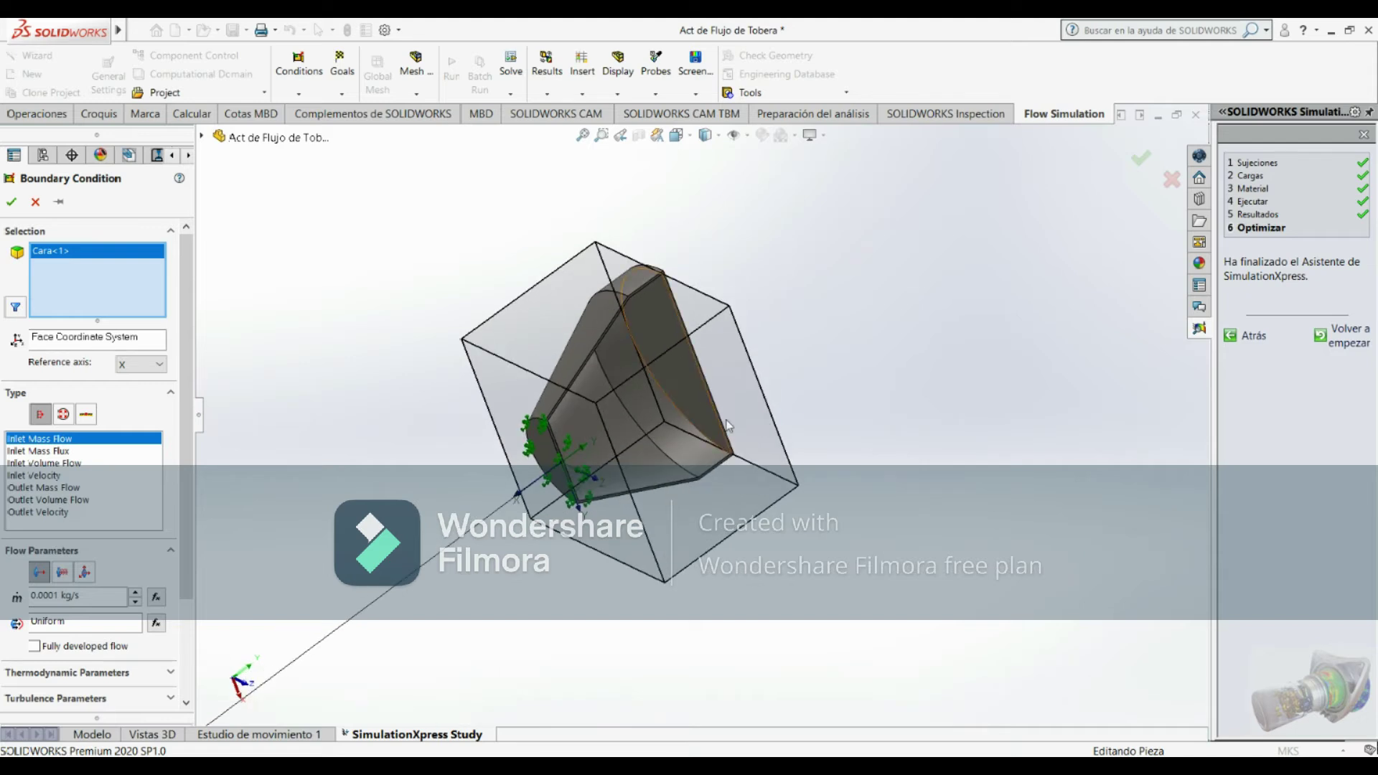
left_click(683, 381)
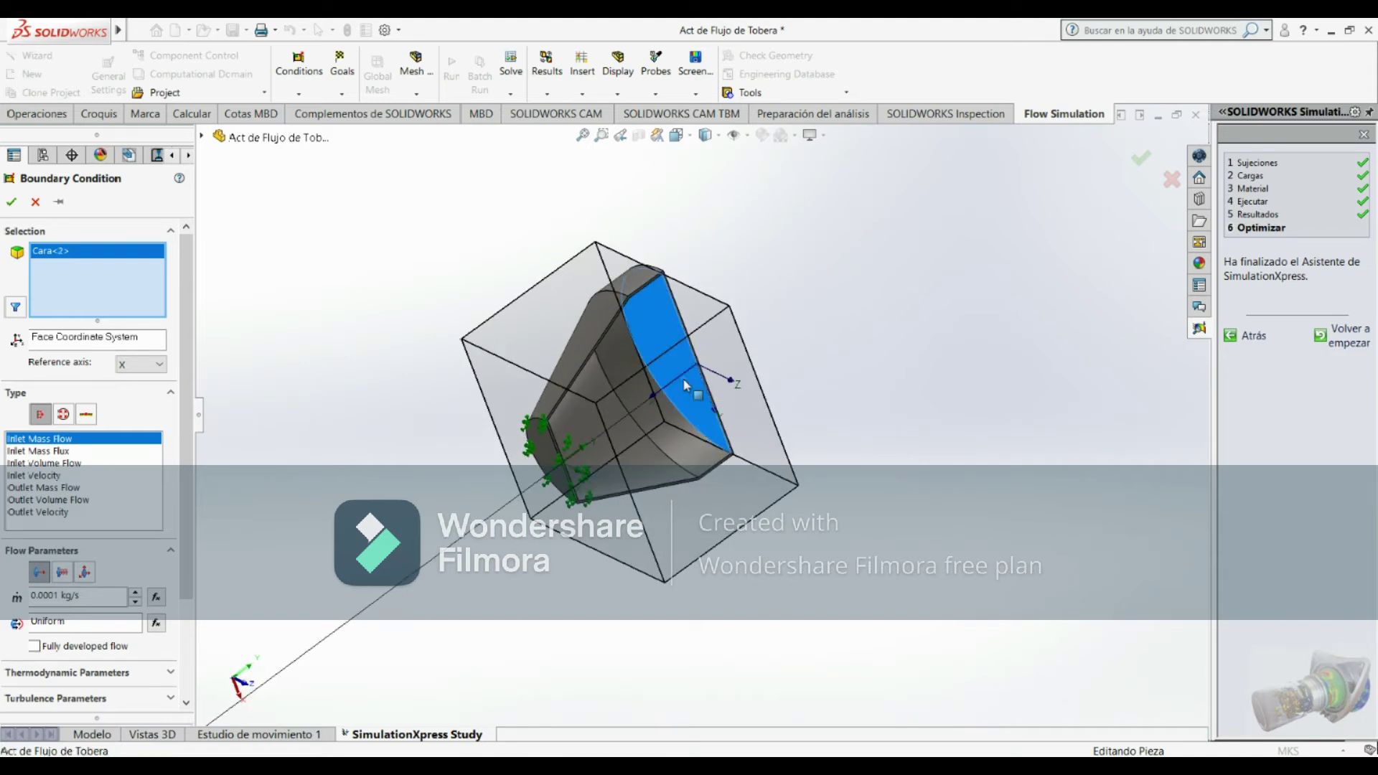
Reselect only the large end face and apply a 0.01 kg/s Inlet Mass Flow
mouse_move(294, 318)
middle_mouse_down()
mouse_move(266, 375)
mouse_move(362, 307)
mouse_move(359, 295)
mouse_move(212, 434)
middle_mouse_up()
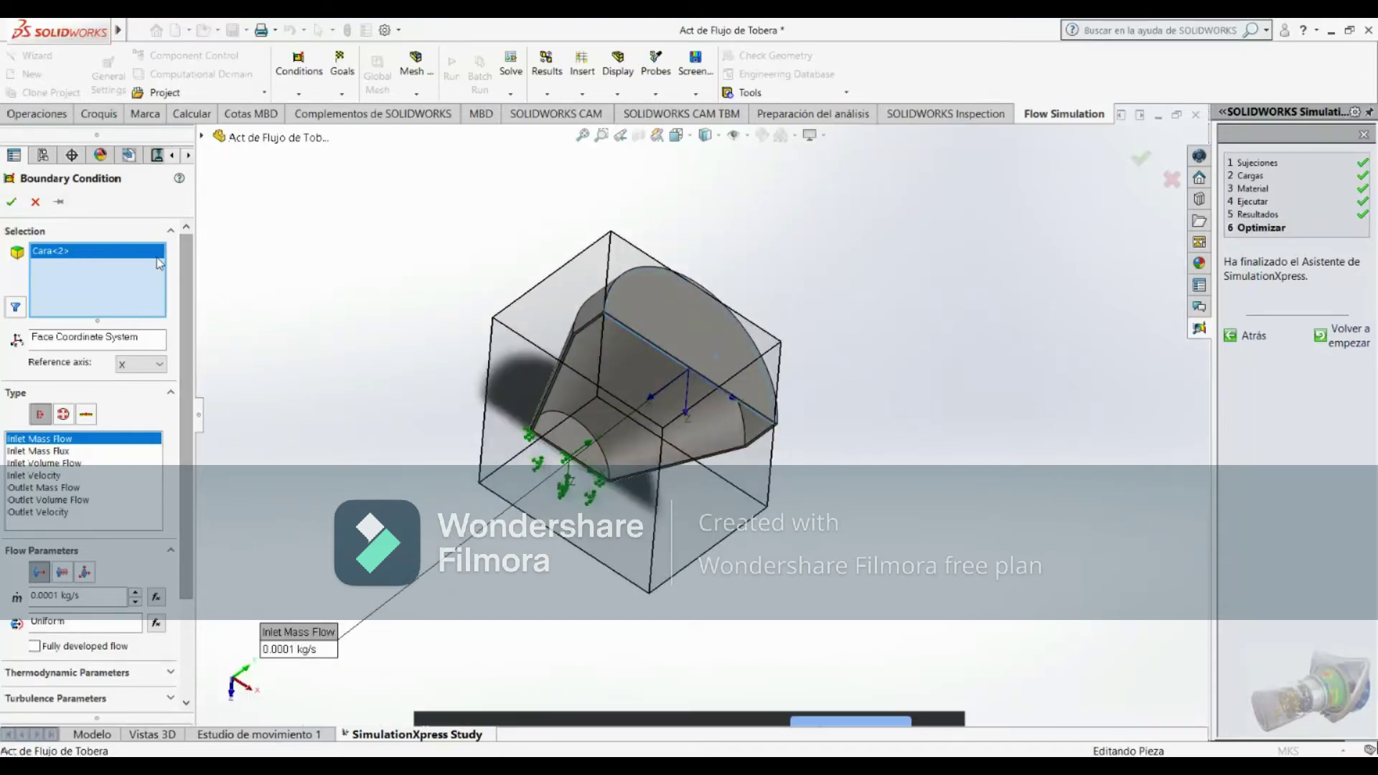
key("Delete")
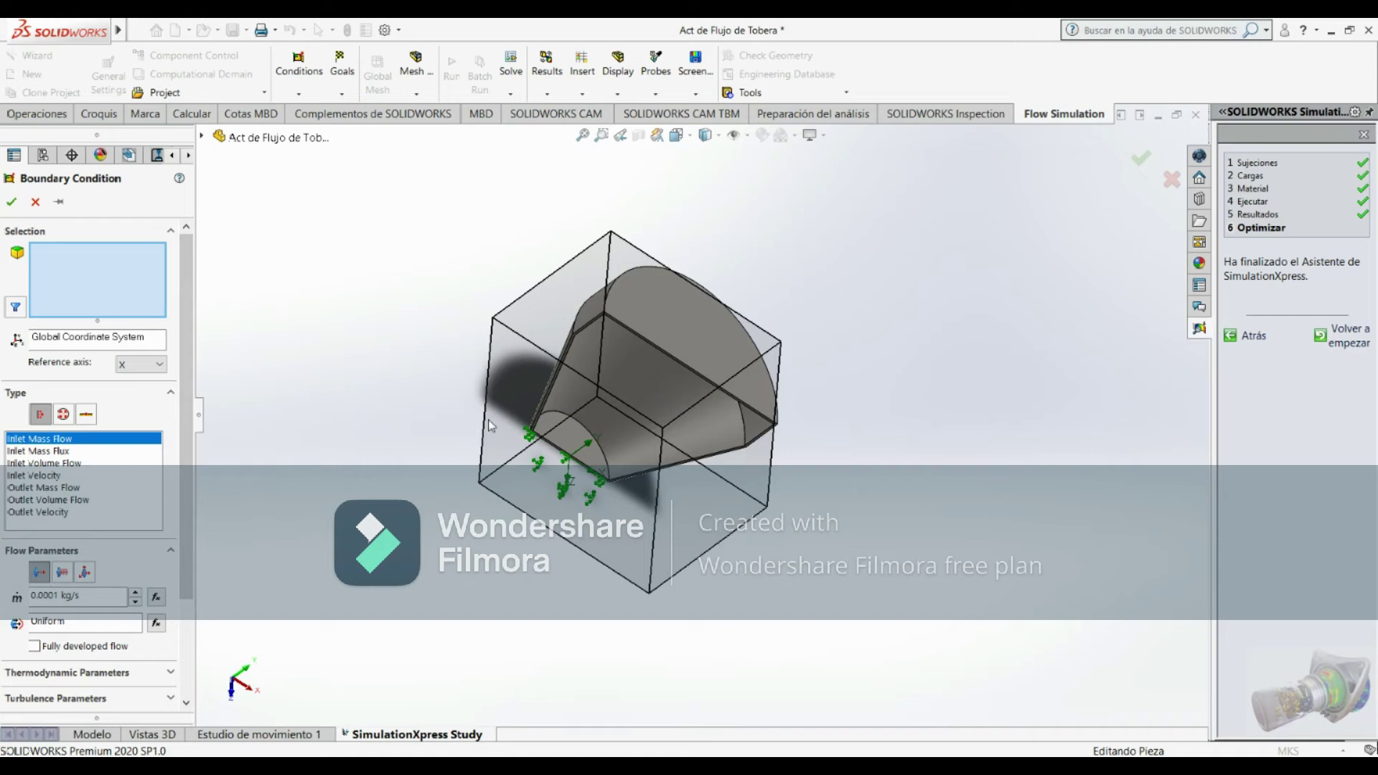
mouse_move(365, 343)
middle_mouse_down()
mouse_move(492, 298)
mouse_move(517, 369)
mouse_move(413, 320)
mouse_move(879, 469)
mouse_move(682, 402)
mouse_move(463, 273)
mouse_move(443, 361)
middle_mouse_up()
left_click(681, 402)
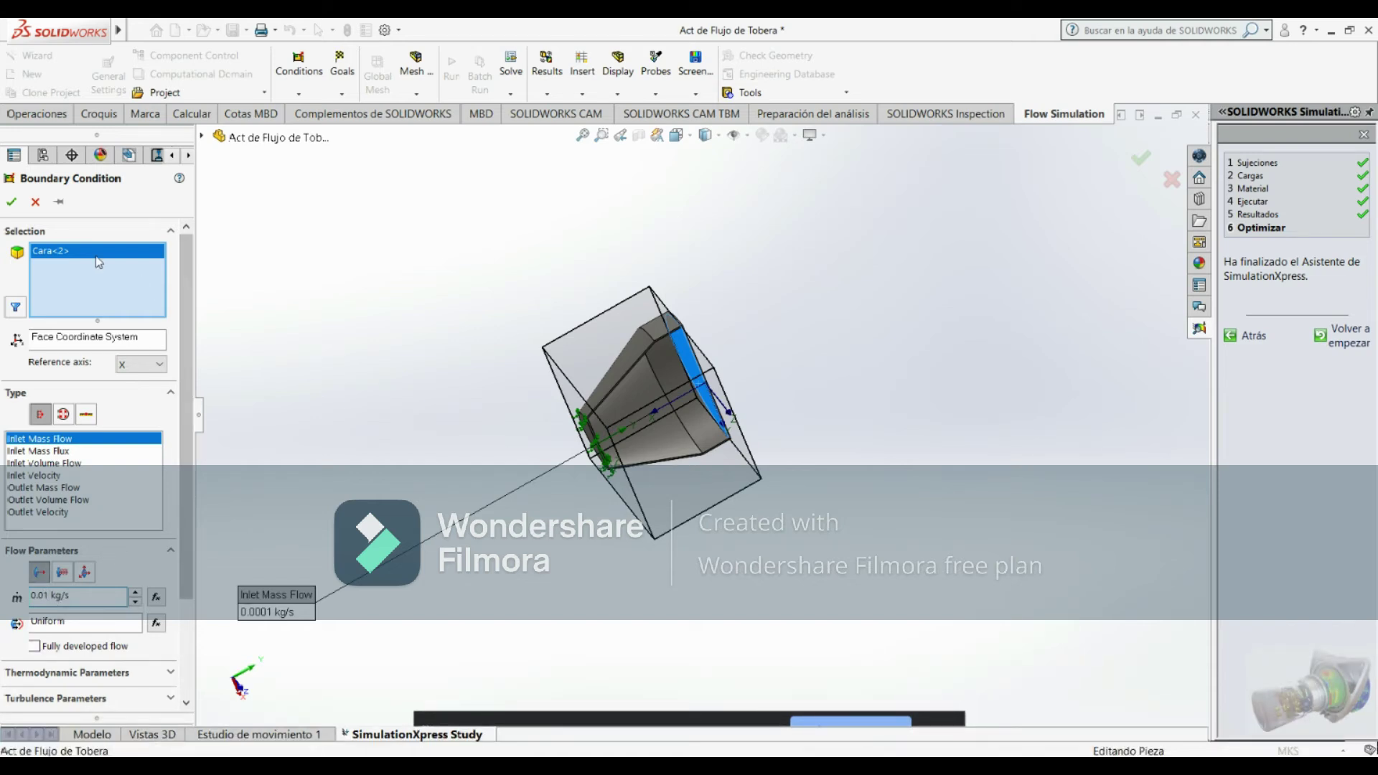
left_click(23, 205)
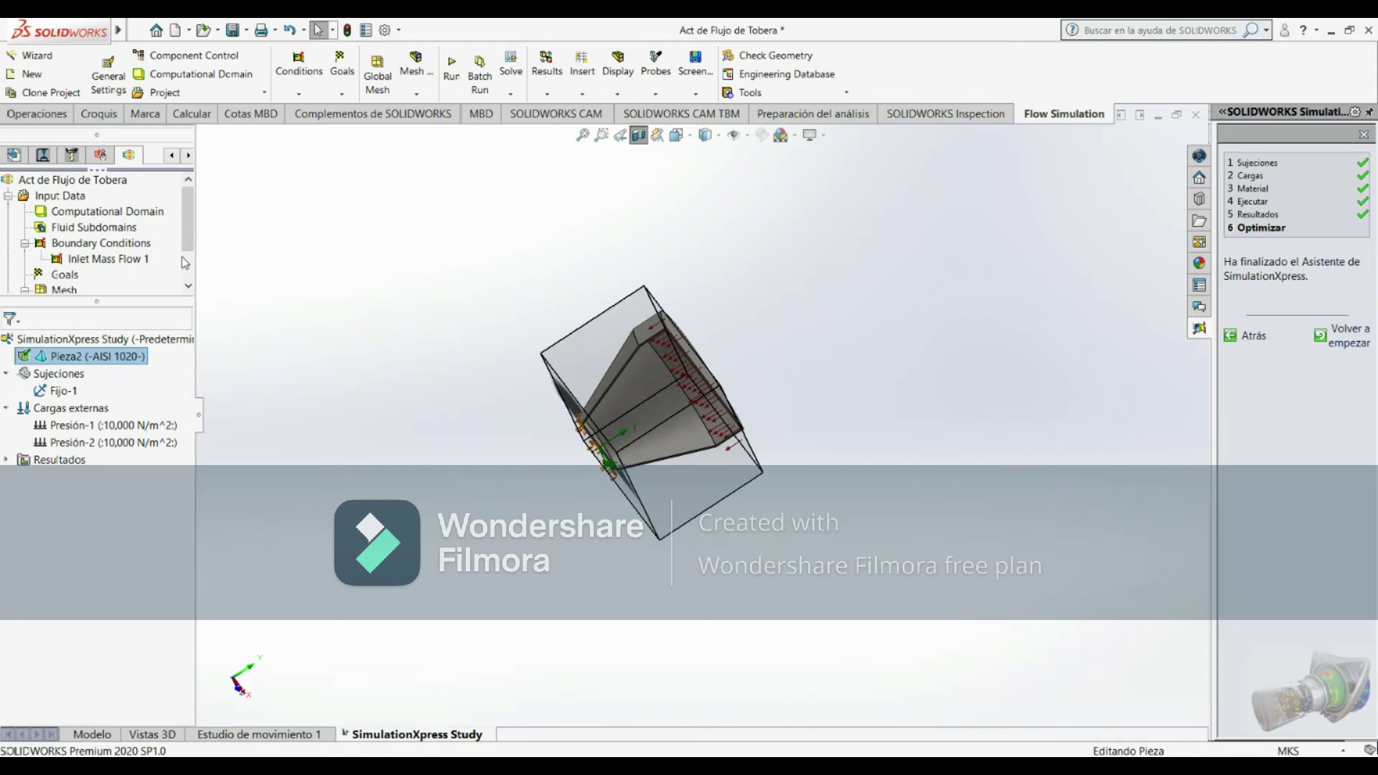
Apply a 101325 Pa Environment Pressure condition to the nozzle's small bottom face
double_click(107, 259)
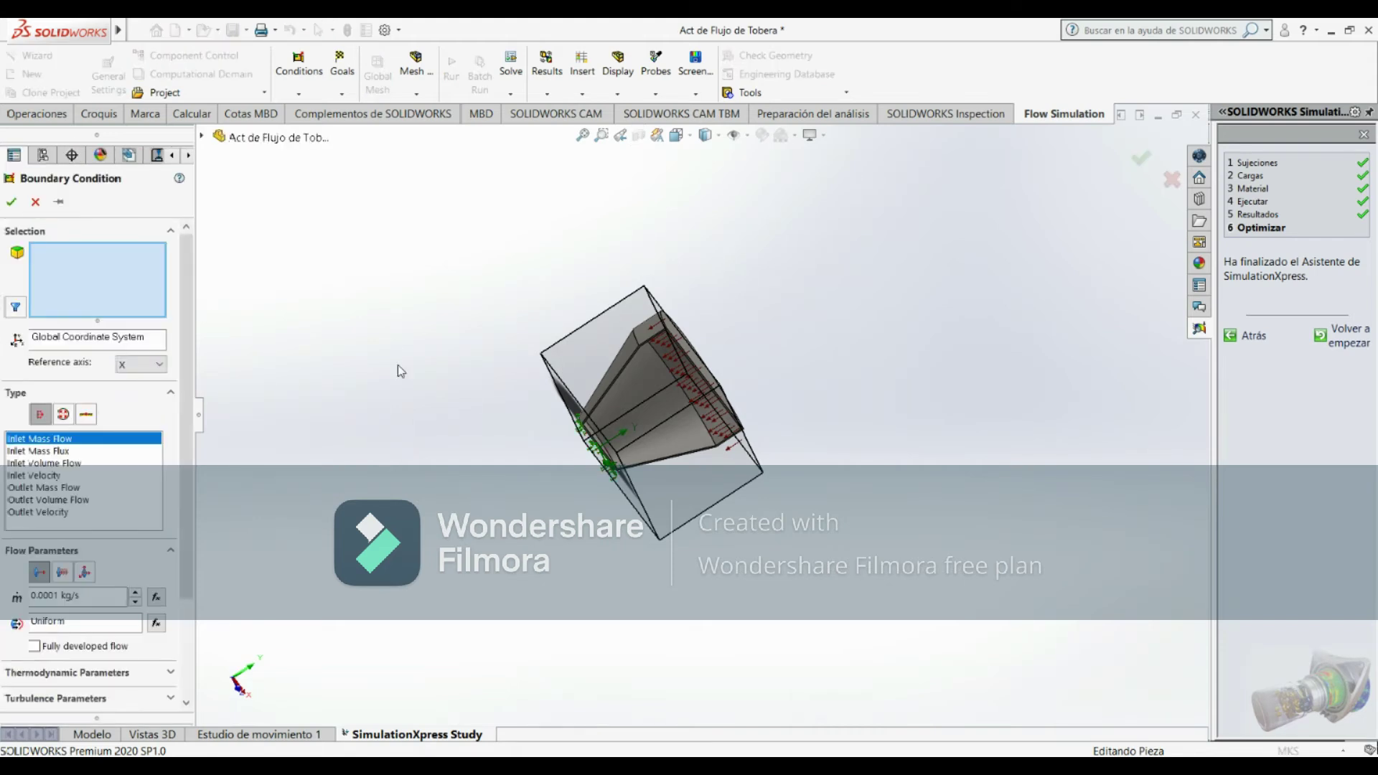
middle_click_drag(397, 364, 739, 511)
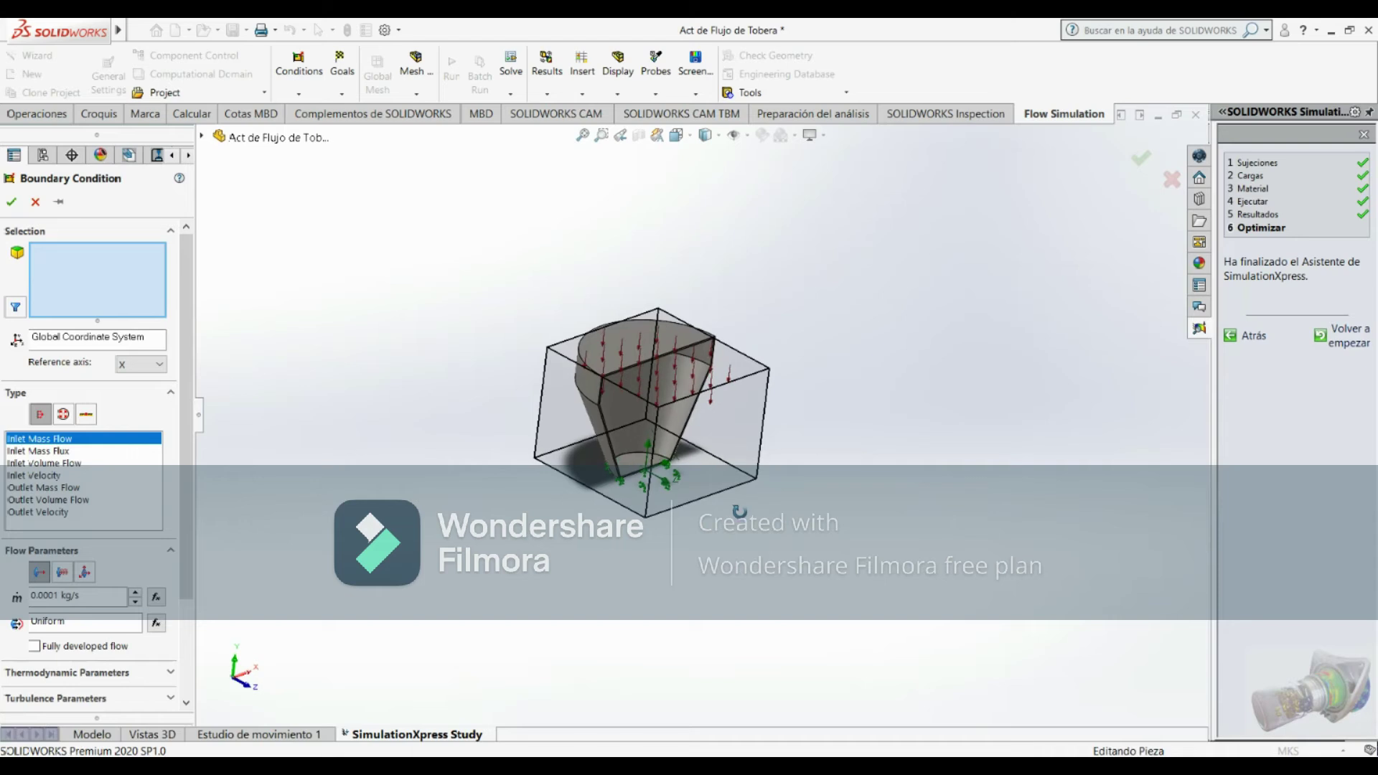
scroll(627, 448, "down", 2)
scroll(627, 448, "down", 3)
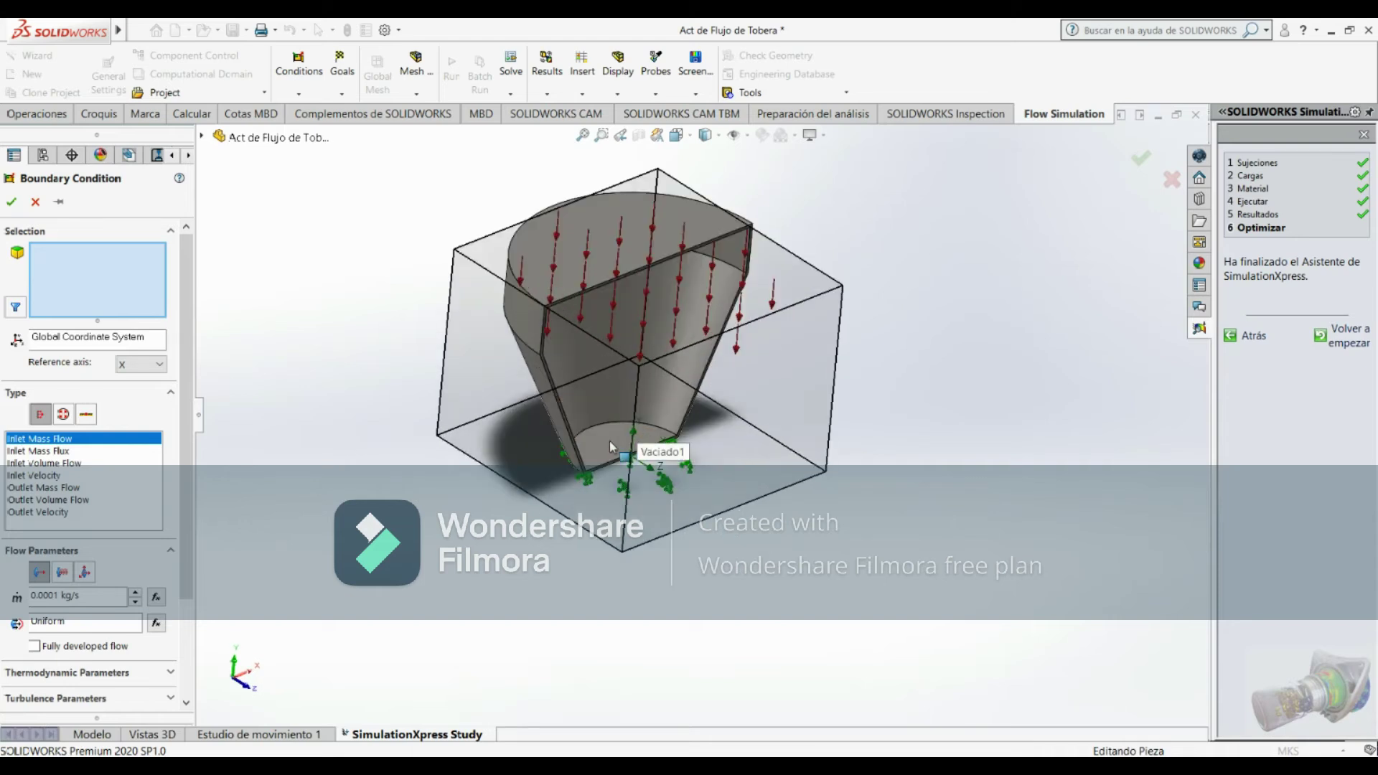
left_click(611, 446)
left_click(614, 442)
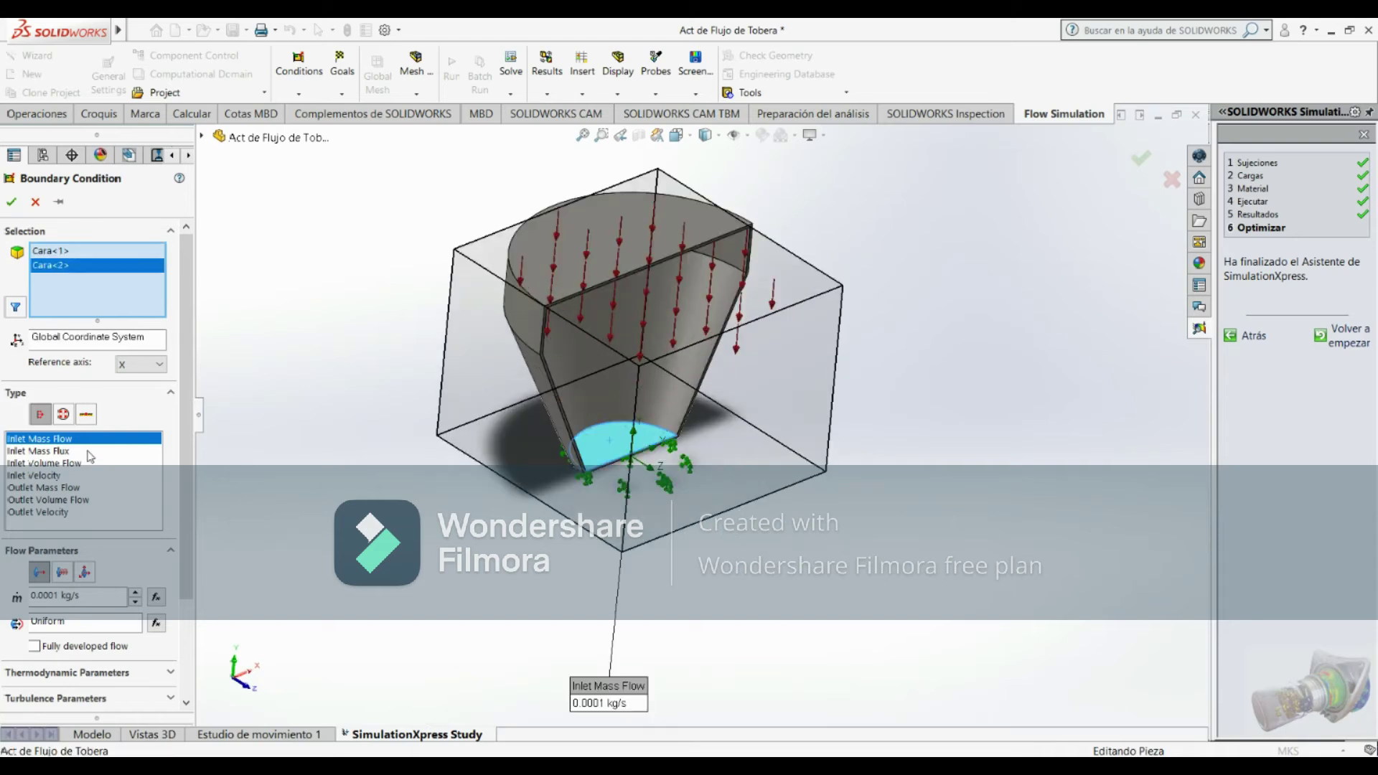
left_click(69, 418)
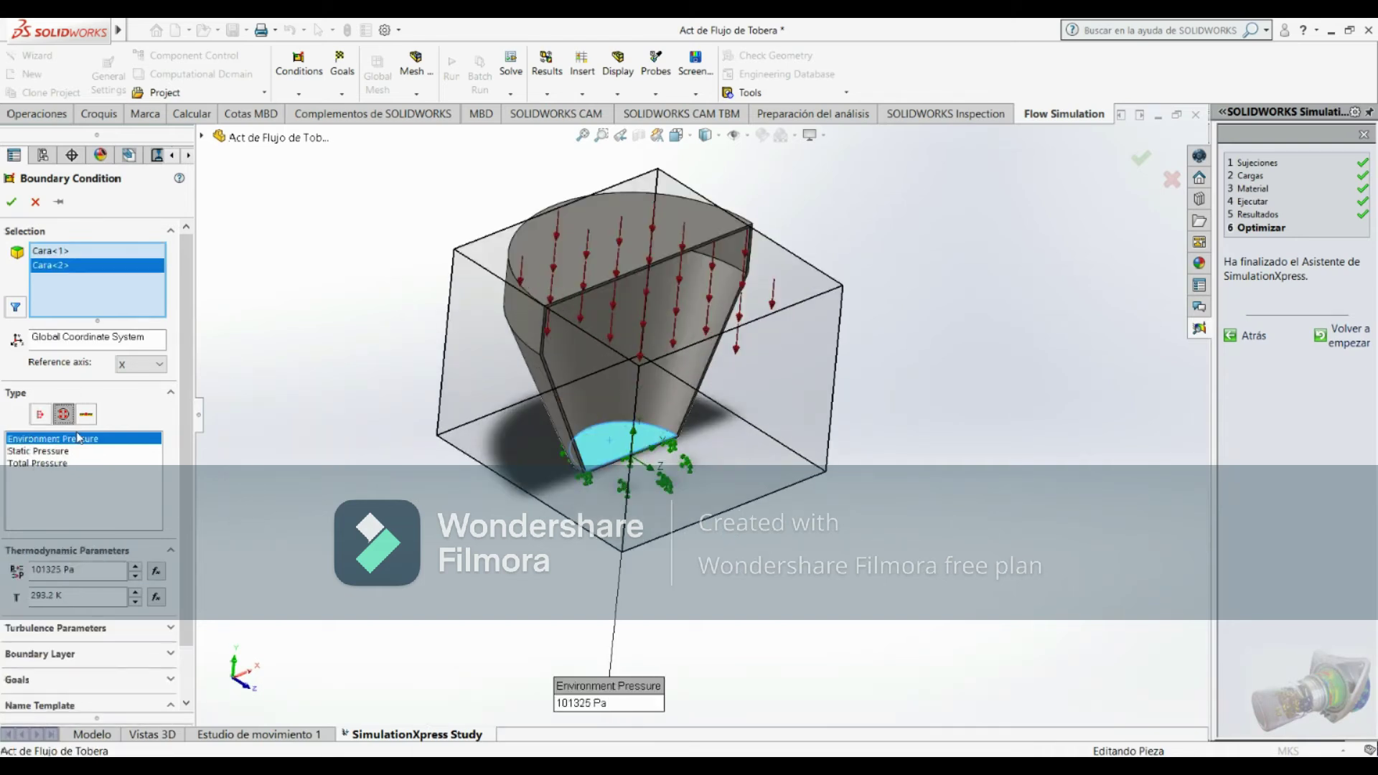
scroll(188, 429, "down", 2)
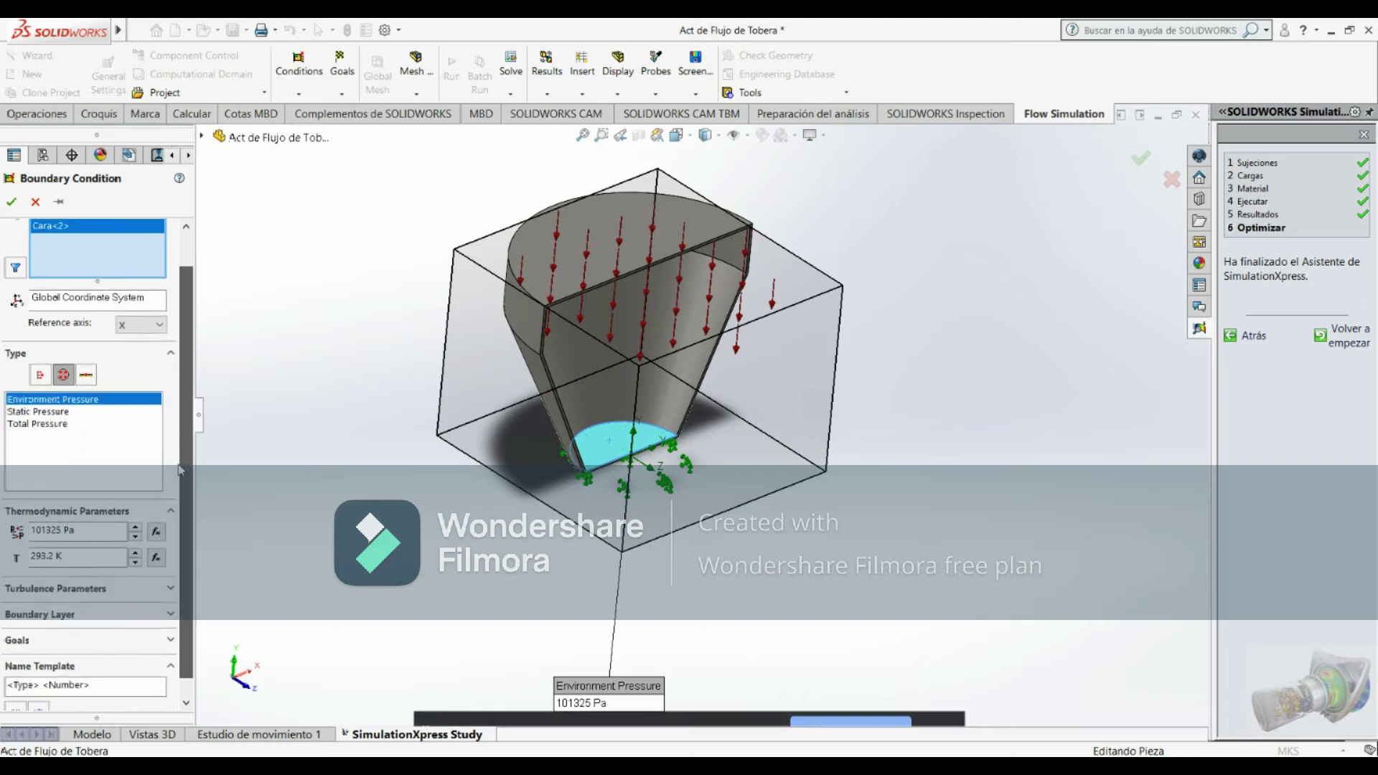
scroll(170, 505, "up", 2)
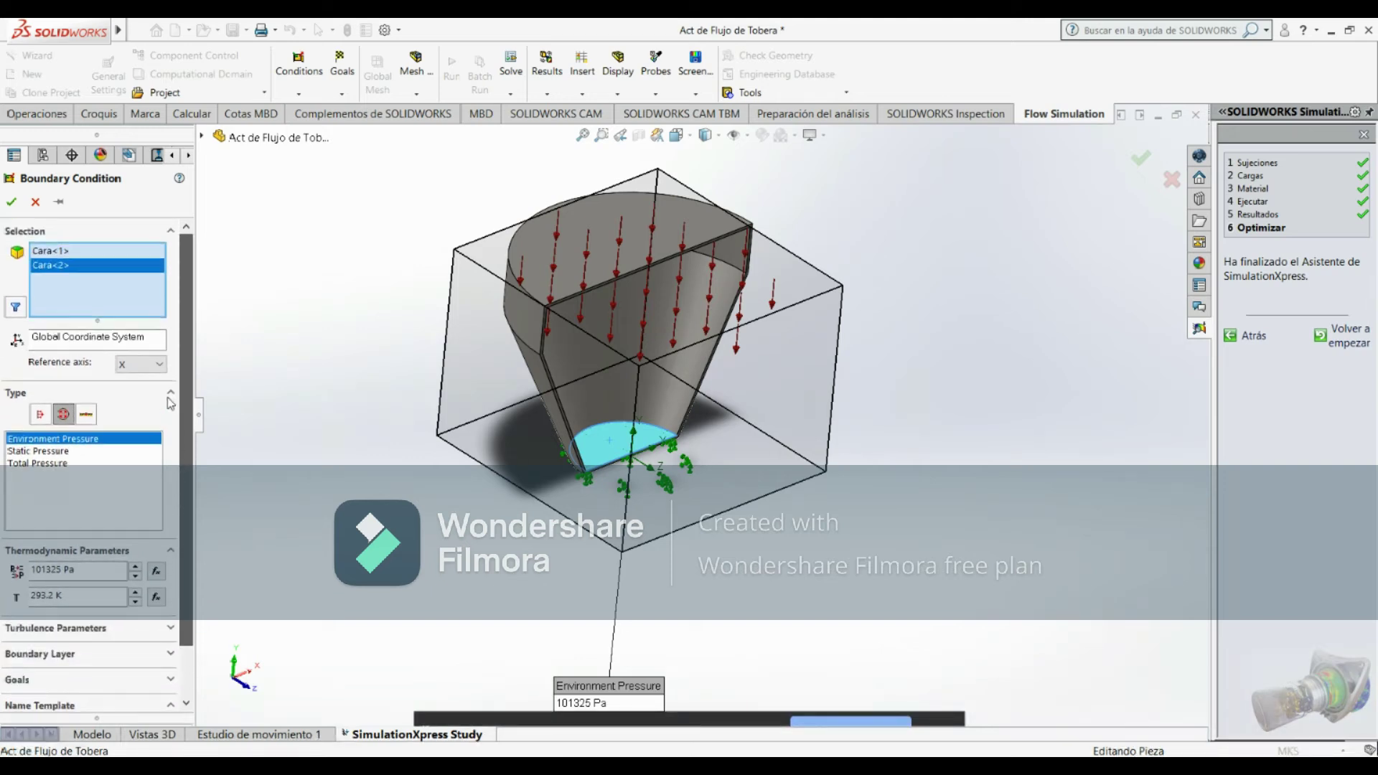
left_click(12, 204)
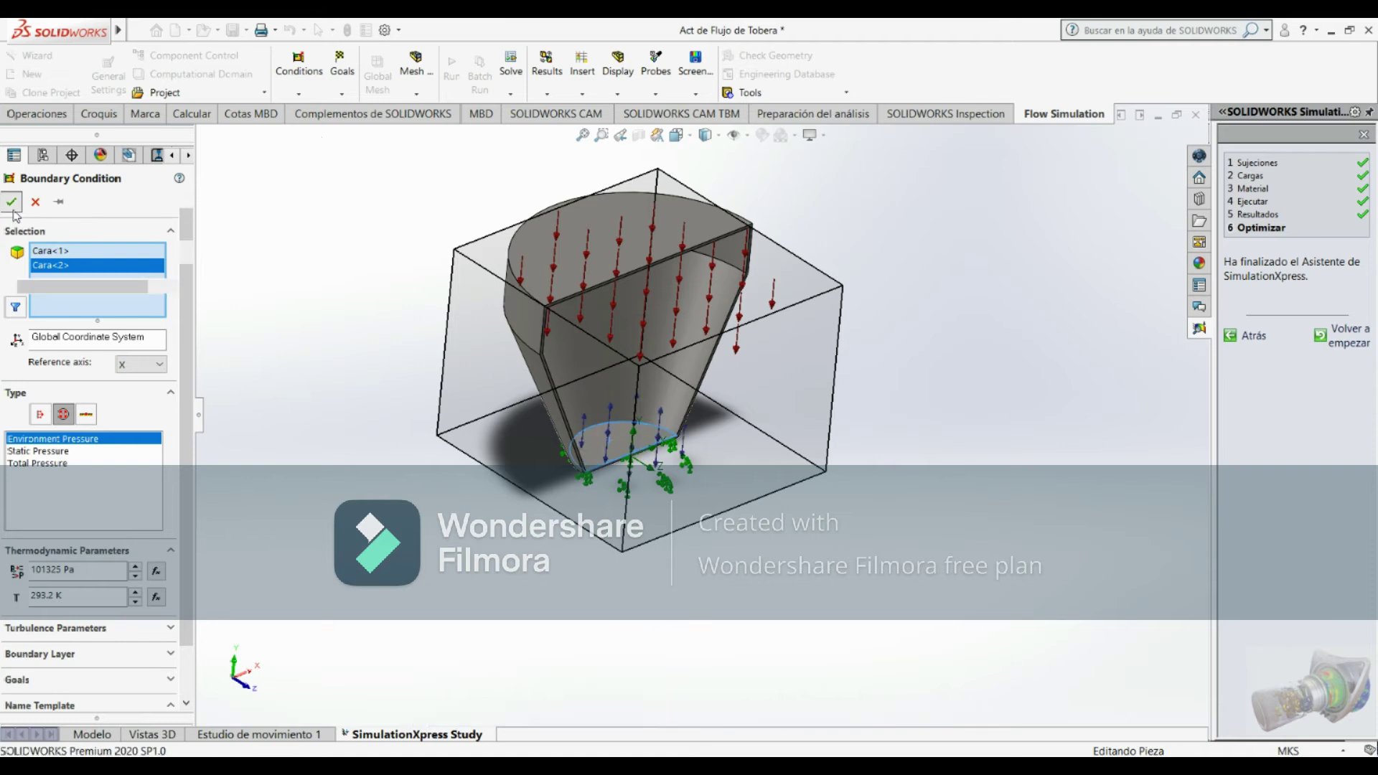
mouse_move(825, 444)
middle_mouse_down()
mouse_move(870, 421)
mouse_move(939, 337)
mouse_move(931, 313)
mouse_move(861, 287)
middle_mouse_up()
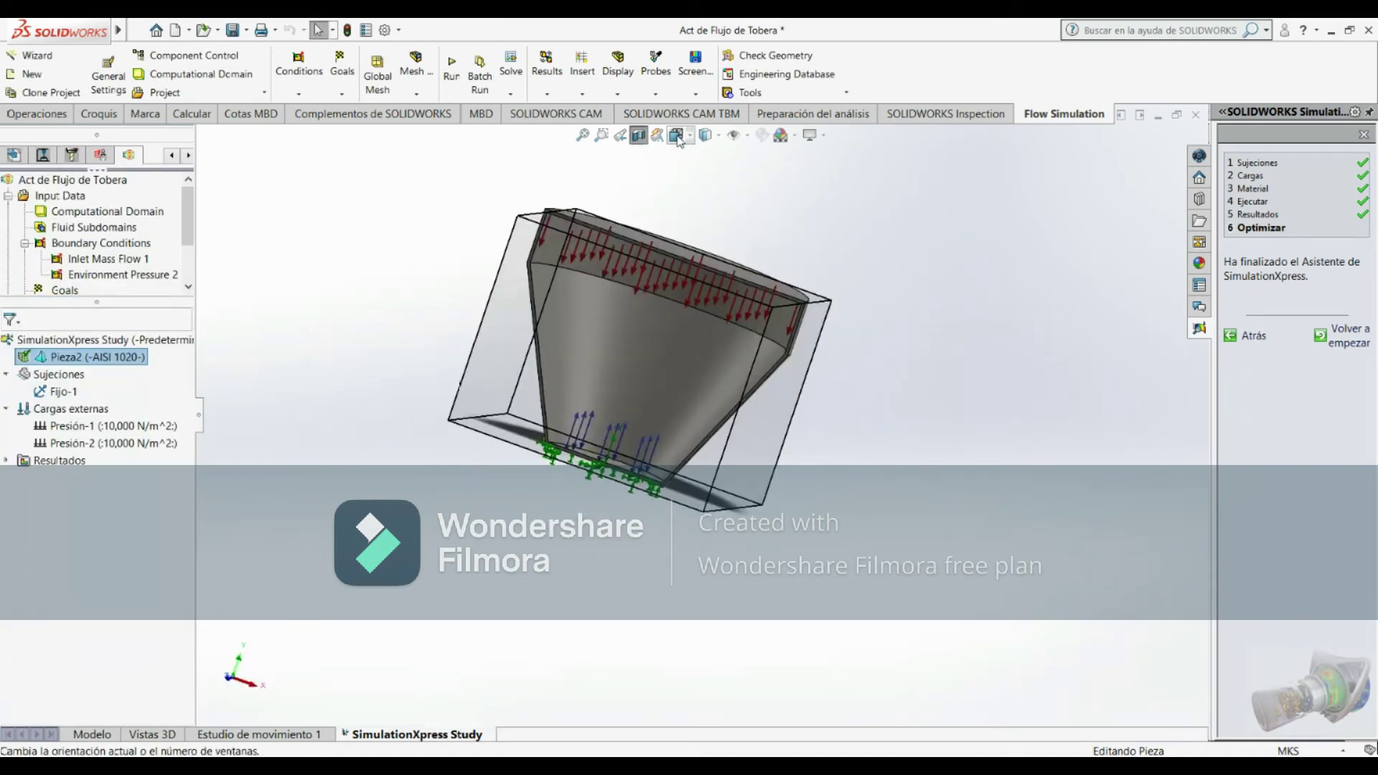
View the nozzle from the front, tilt it back to 3D, then open Global Goals
left_click(677, 137)
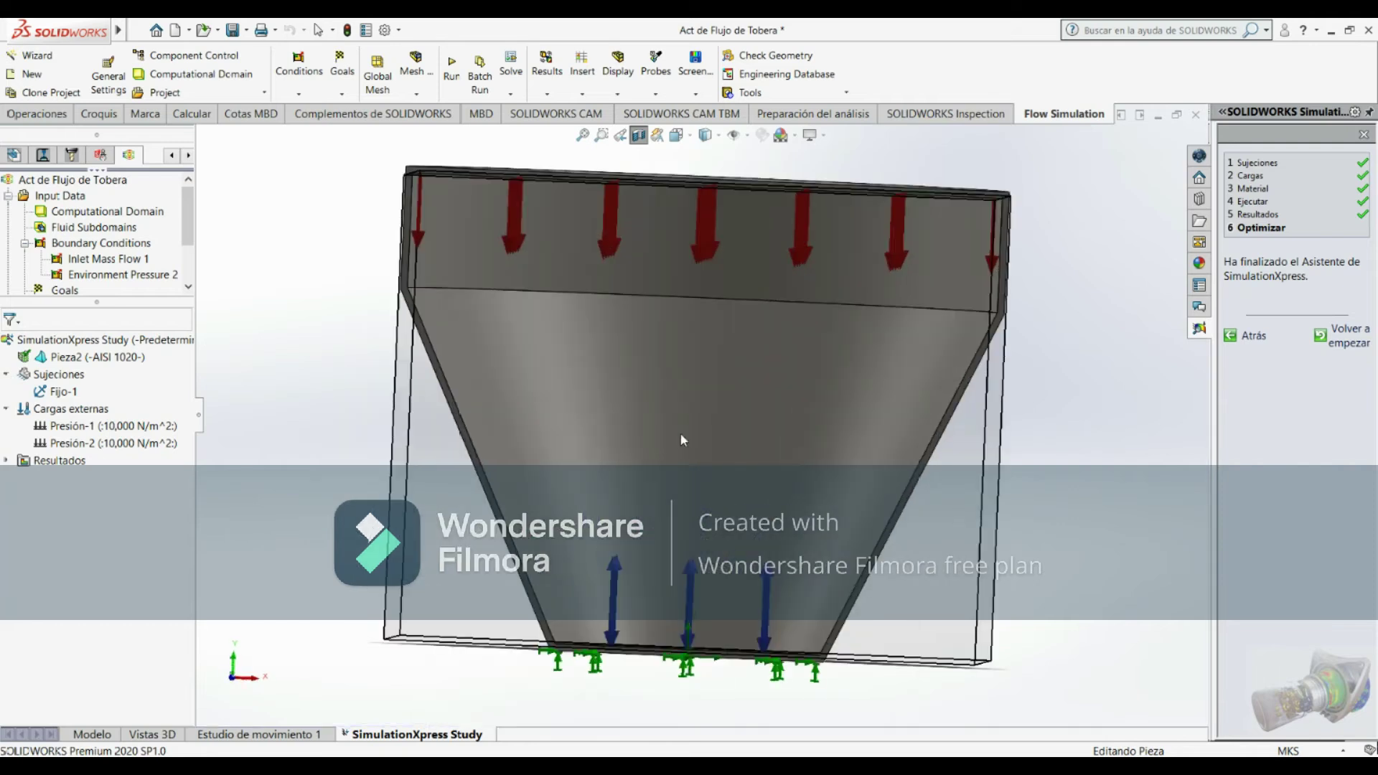
key("ctrl+1")
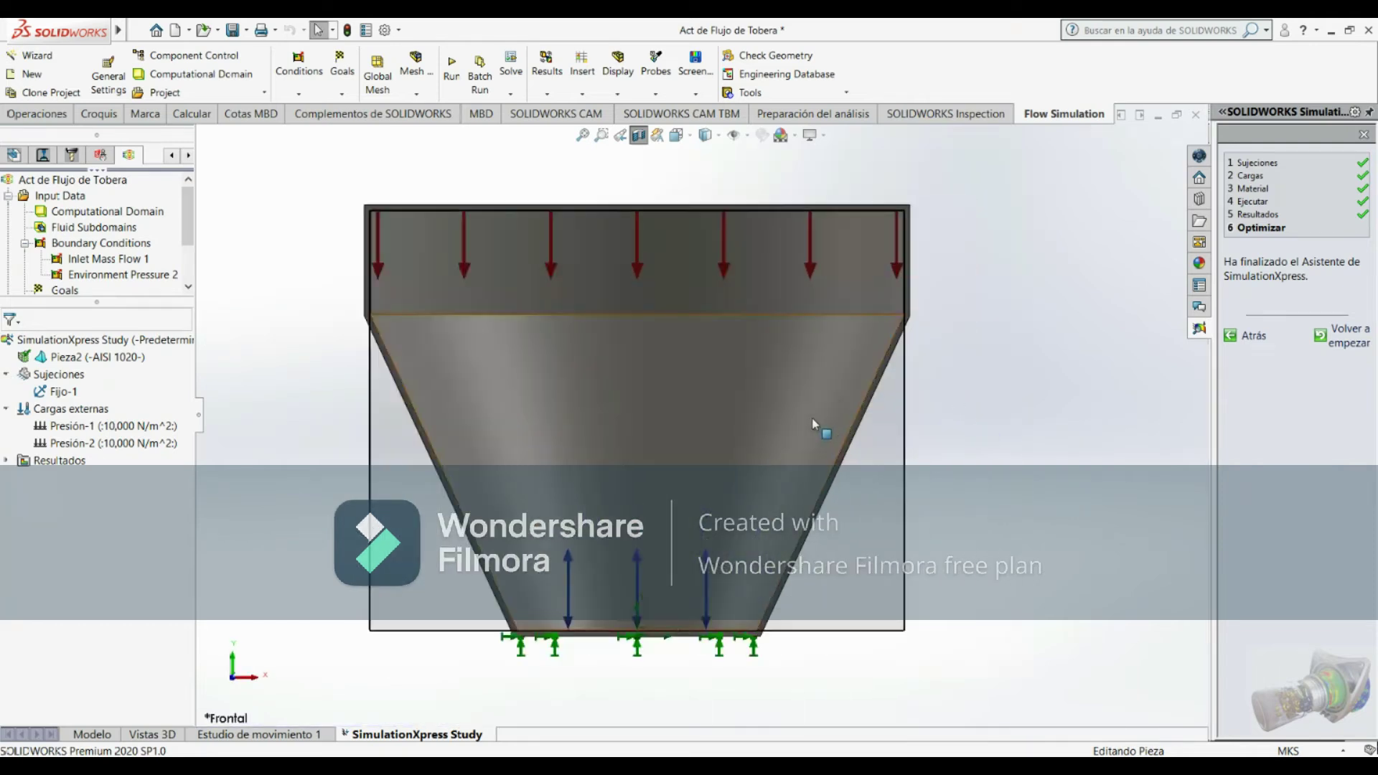
mouse_move(814, 425)
middle_mouse_down()
mouse_move(861, 497)
mouse_move(908, 407)
mouse_move(754, 426)
middle_mouse_up()
scroll(908, 406, "up", 5)
key("Escape")
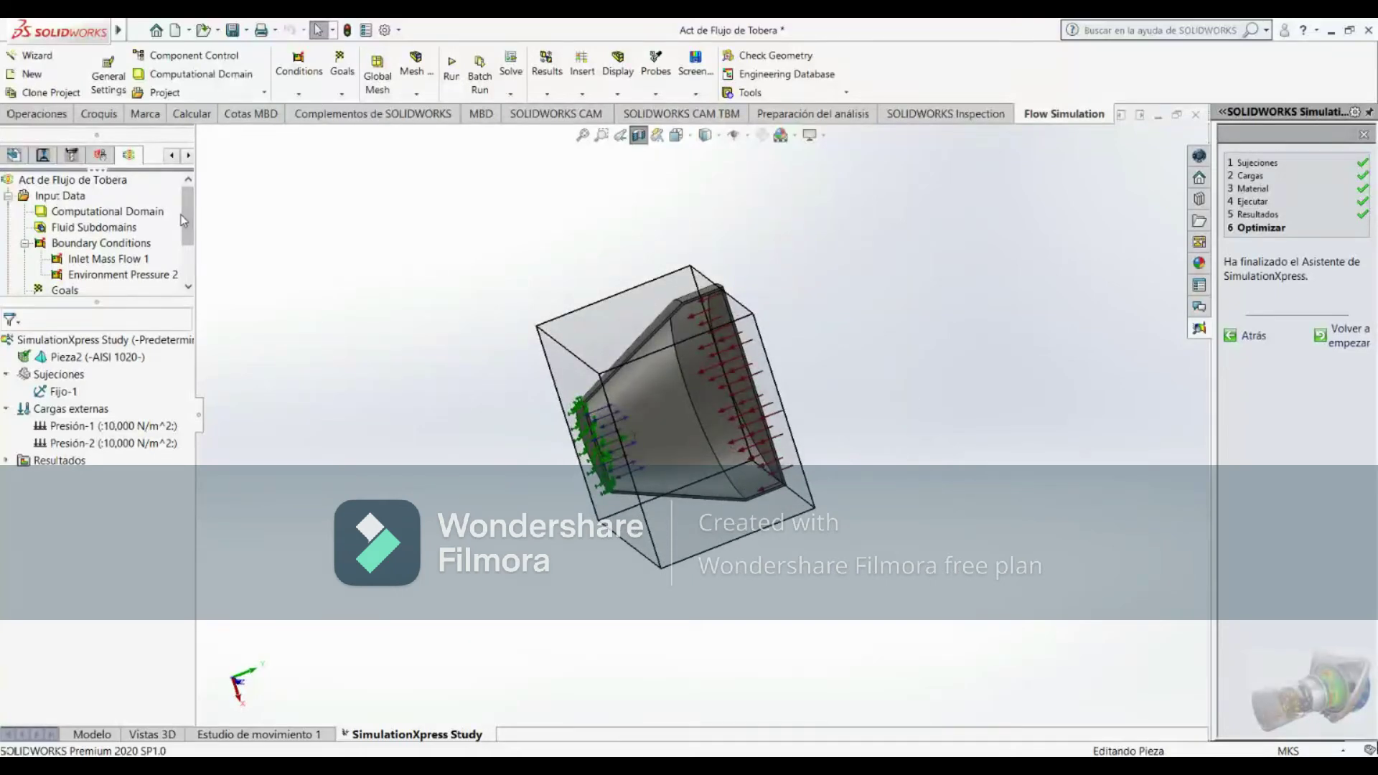
left_click_drag(185, 221, 185, 255)
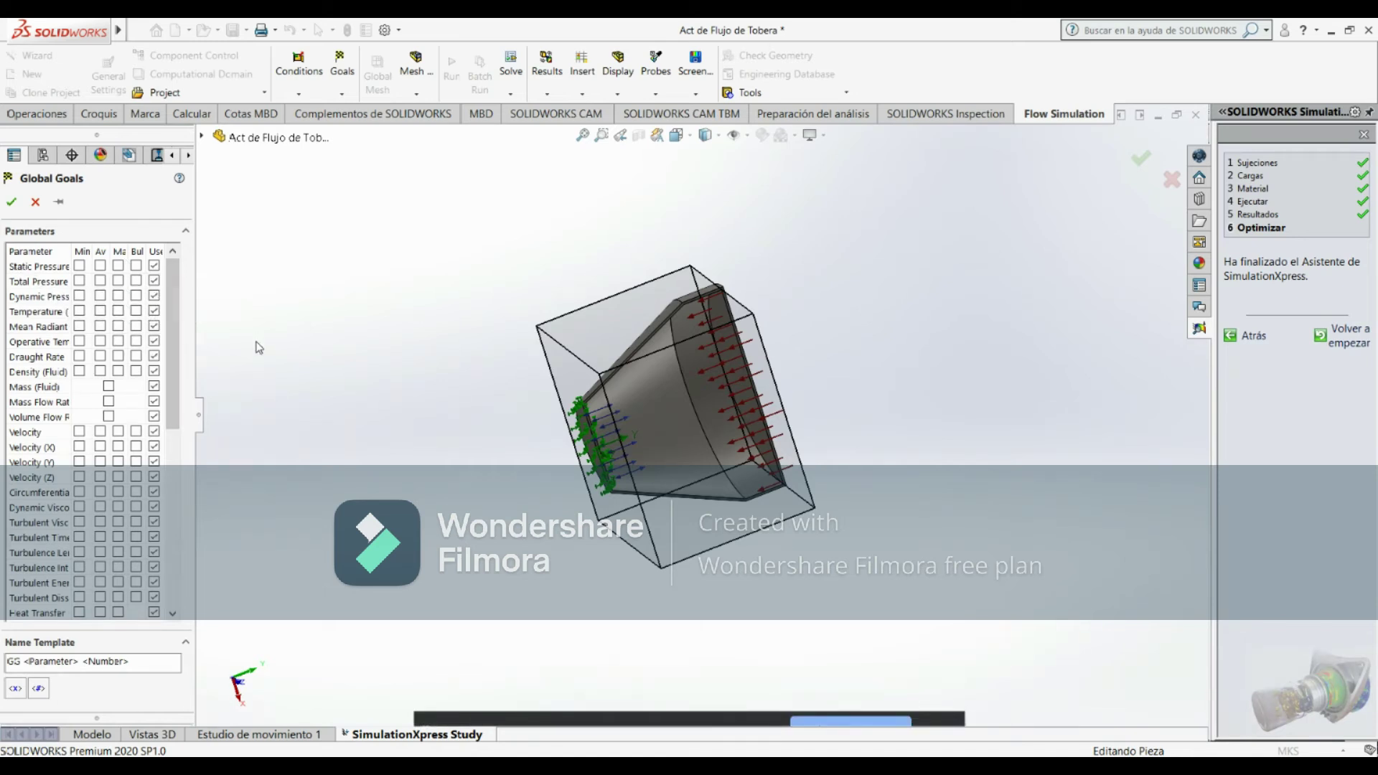
Add min/max Total Pressure, average/max Temperature and min/max Density global goals
left_click(79, 280)
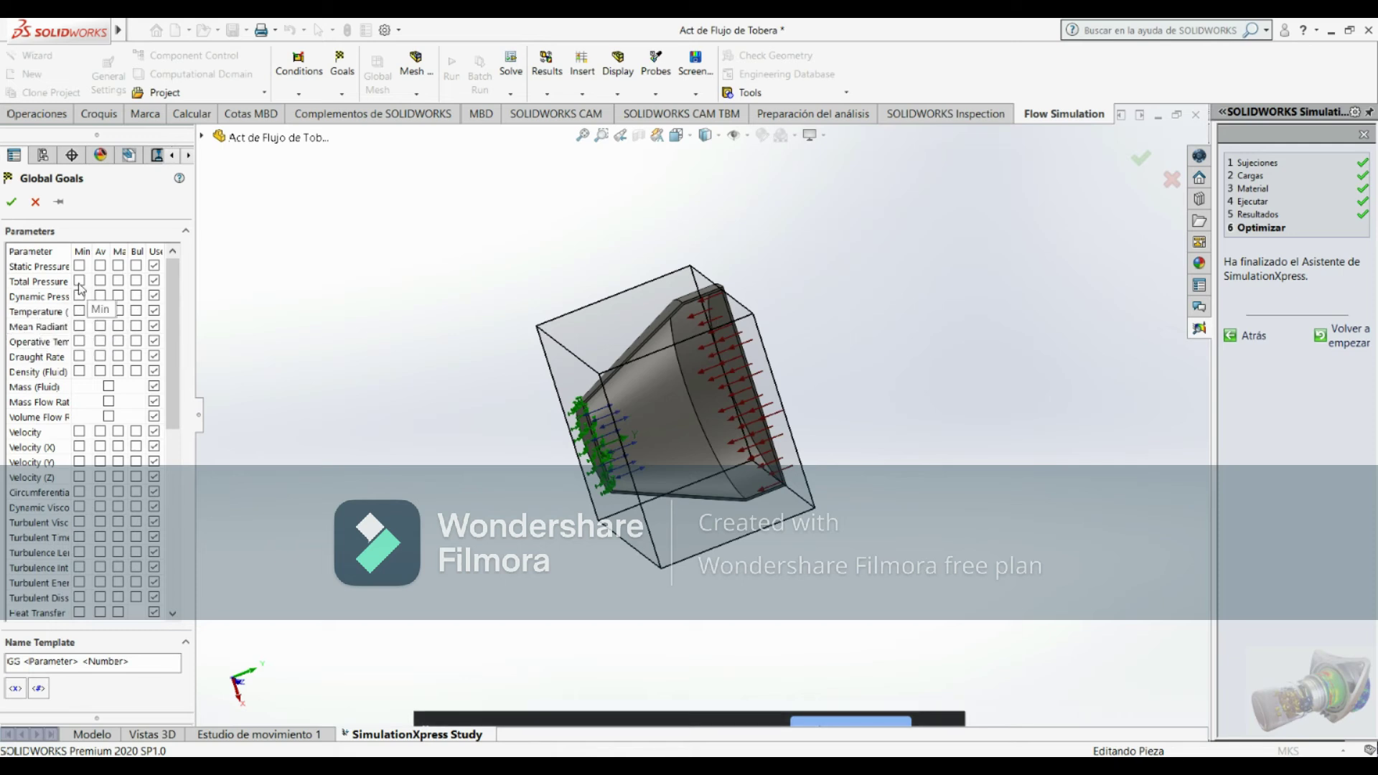
left_click(116, 284)
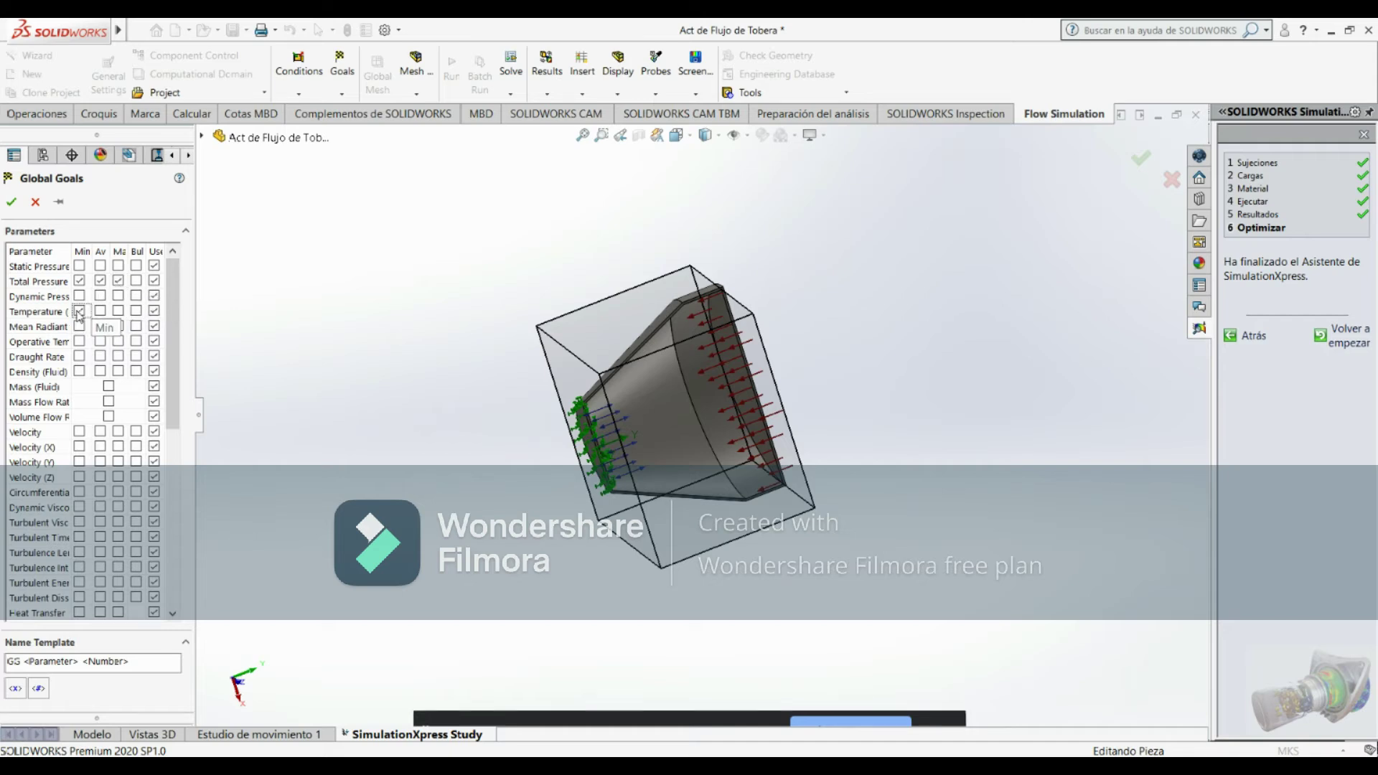
left_click(100, 312)
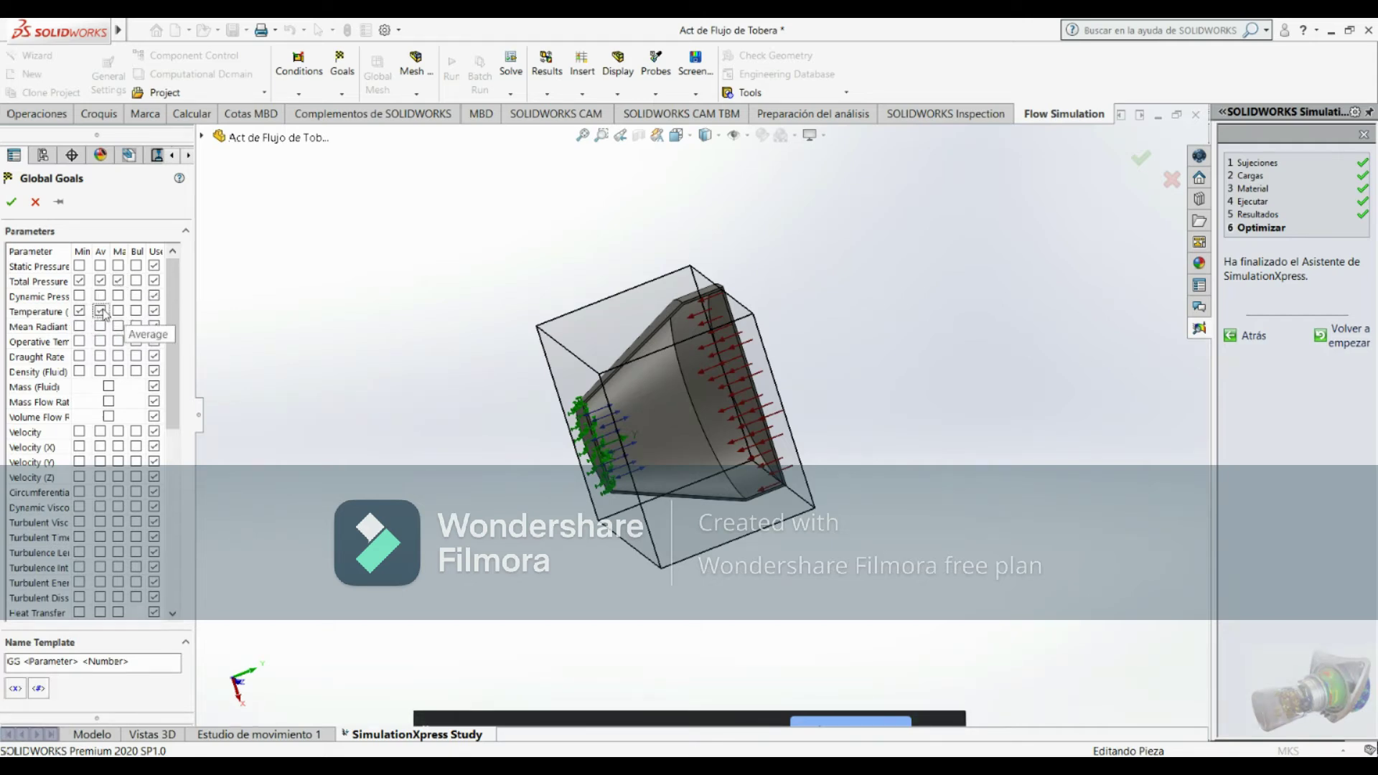
left_click(118, 311)
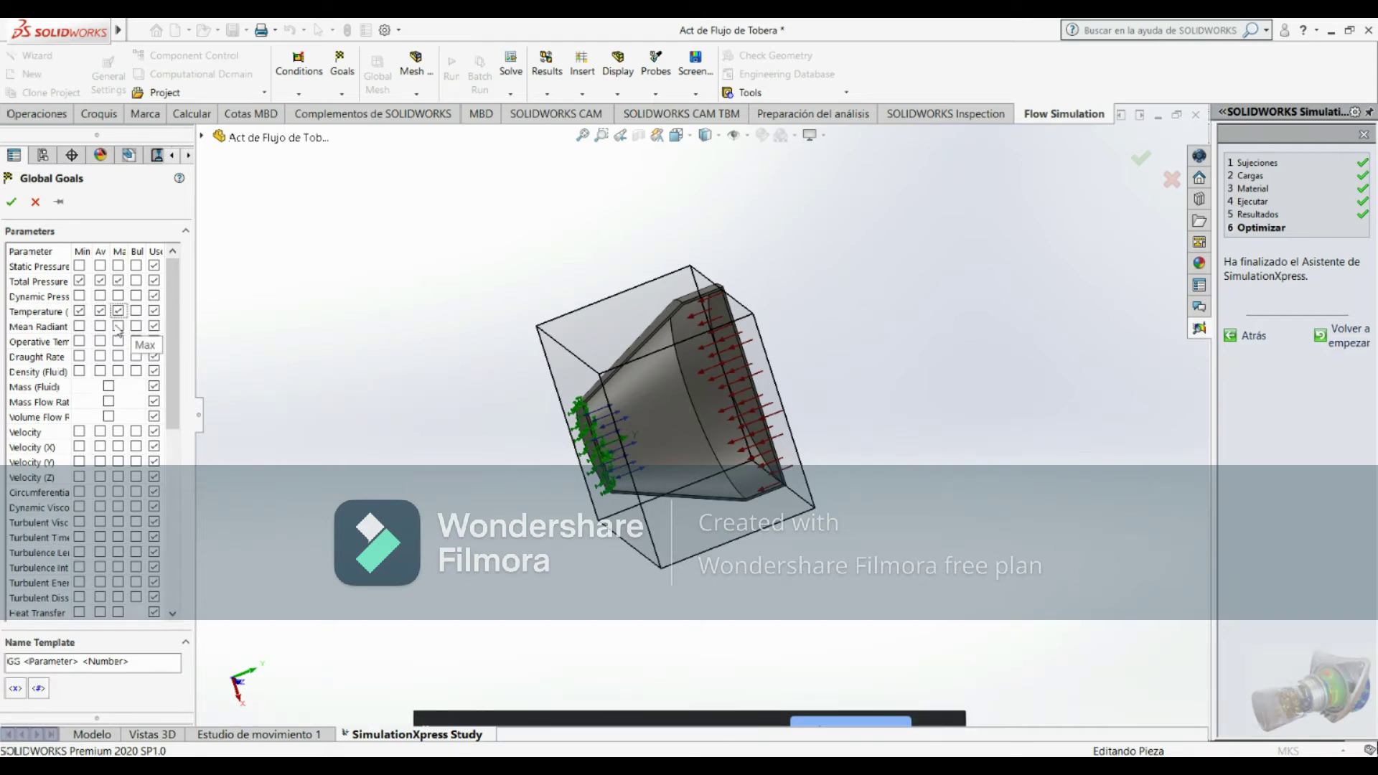
left_click(79, 372)
left_click(118, 371)
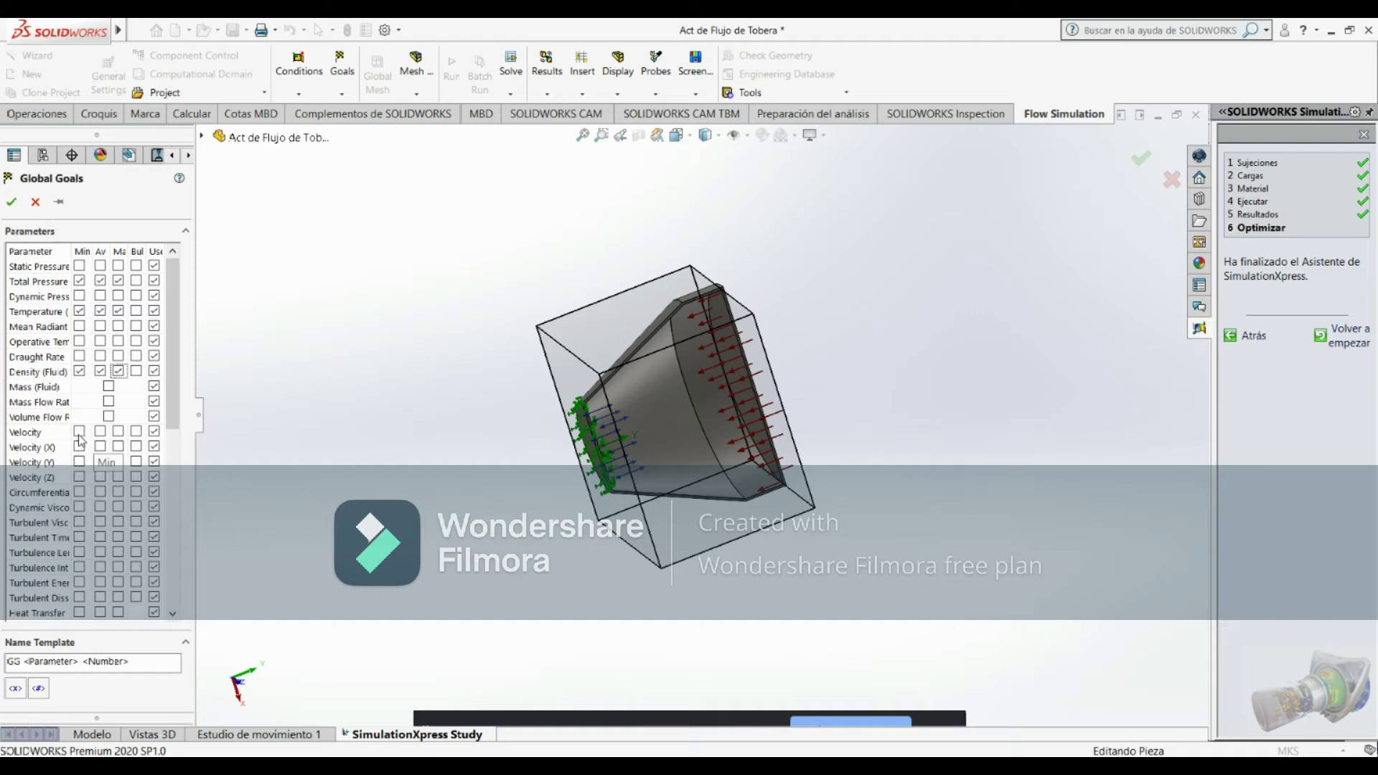
Add average/max Velocity goals plus min, average and max goals for Velocity X, Y and Z
left_click(100, 432)
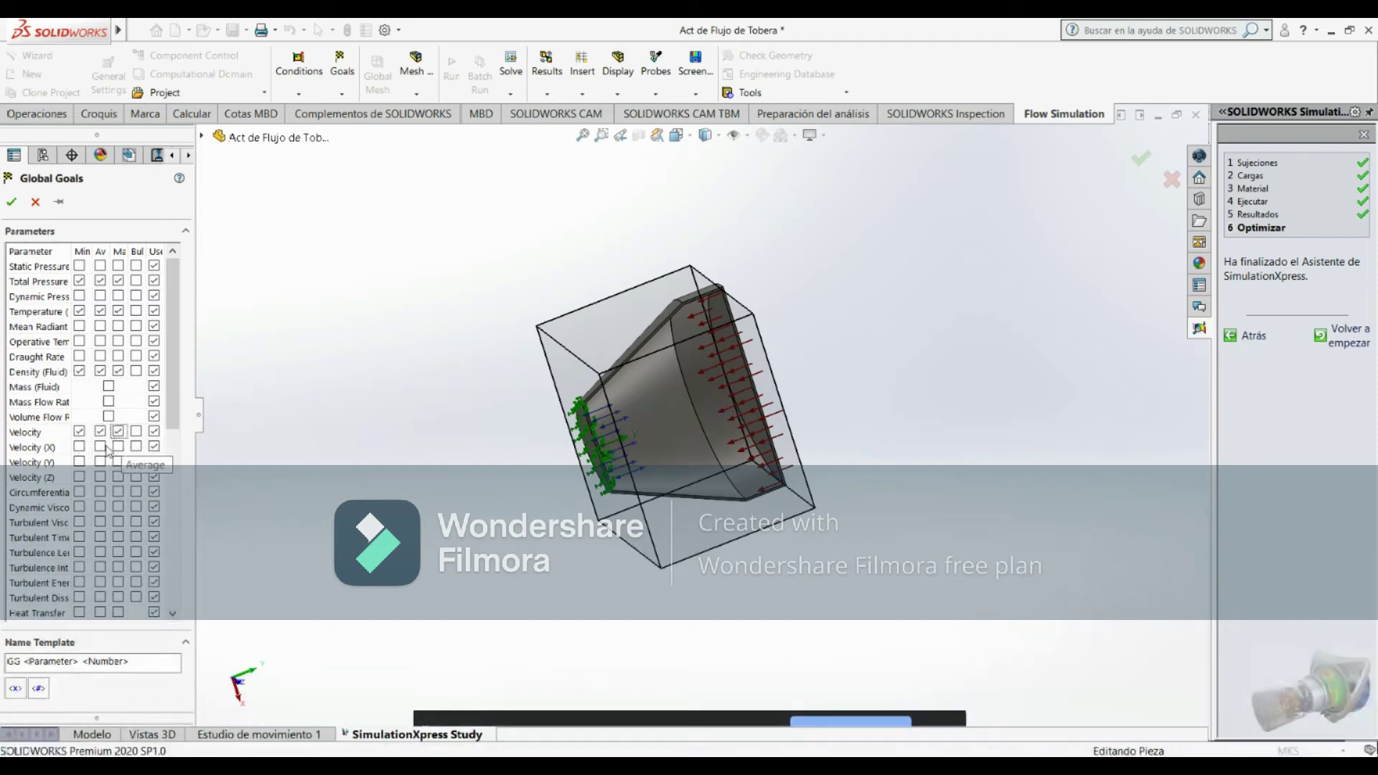
left_click(79, 446)
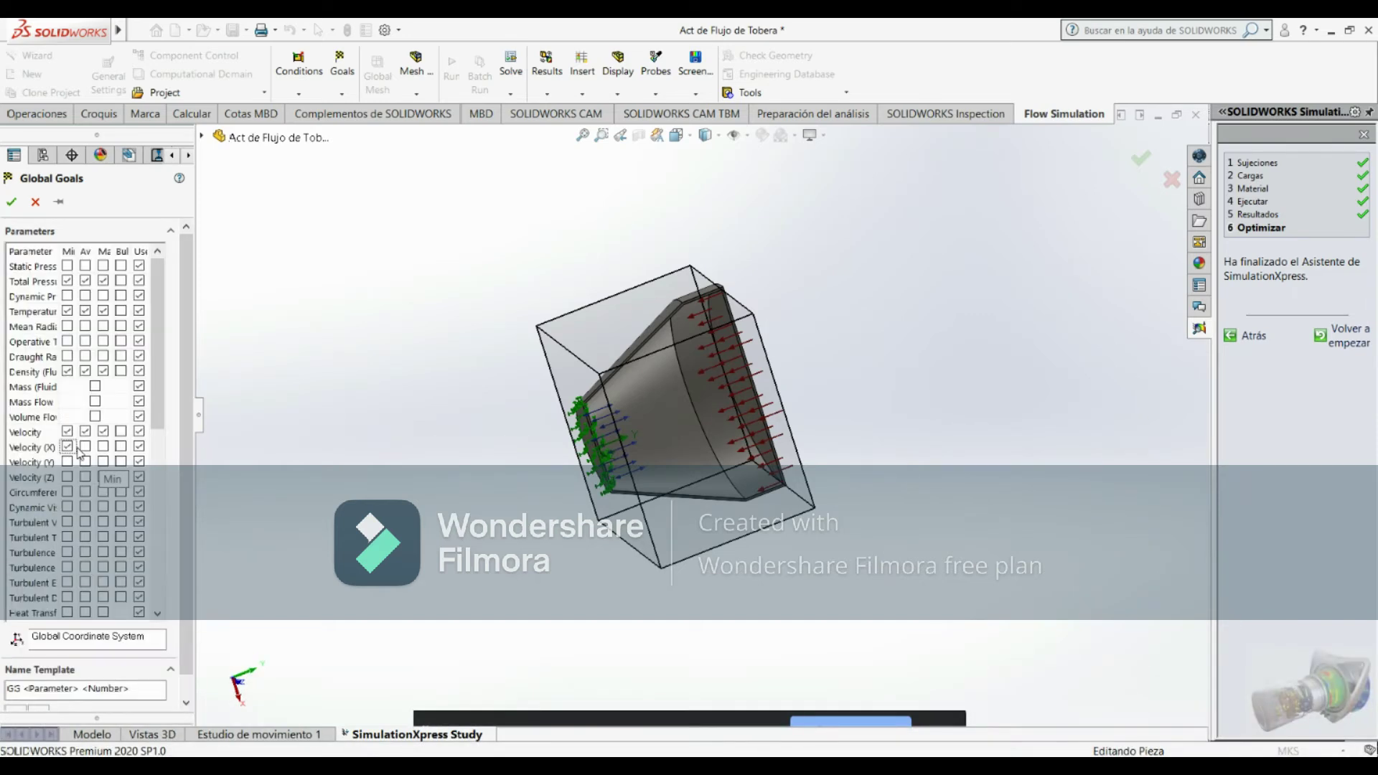
left_click(86, 447)
left_click(103, 446)
left_click(66, 461)
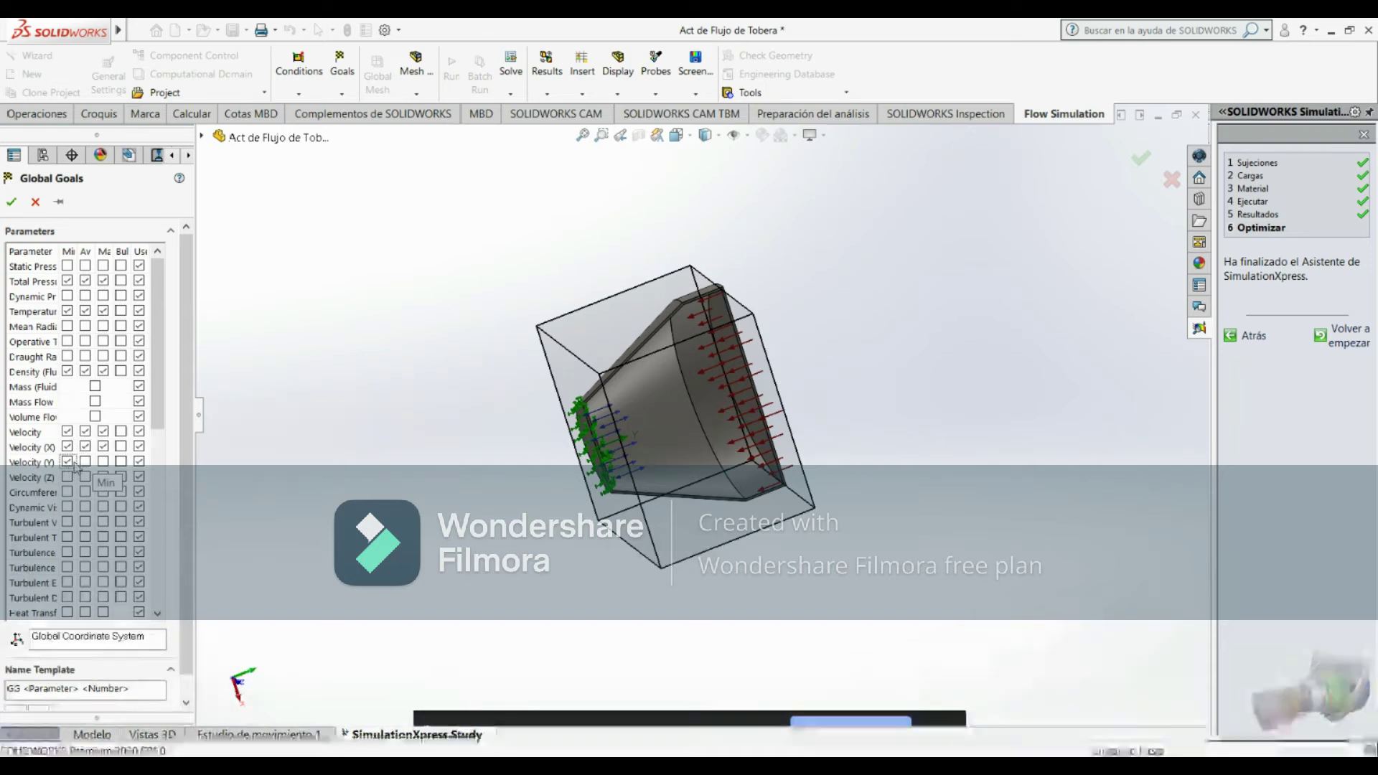
left_click(103, 462)
left_click(67, 476)
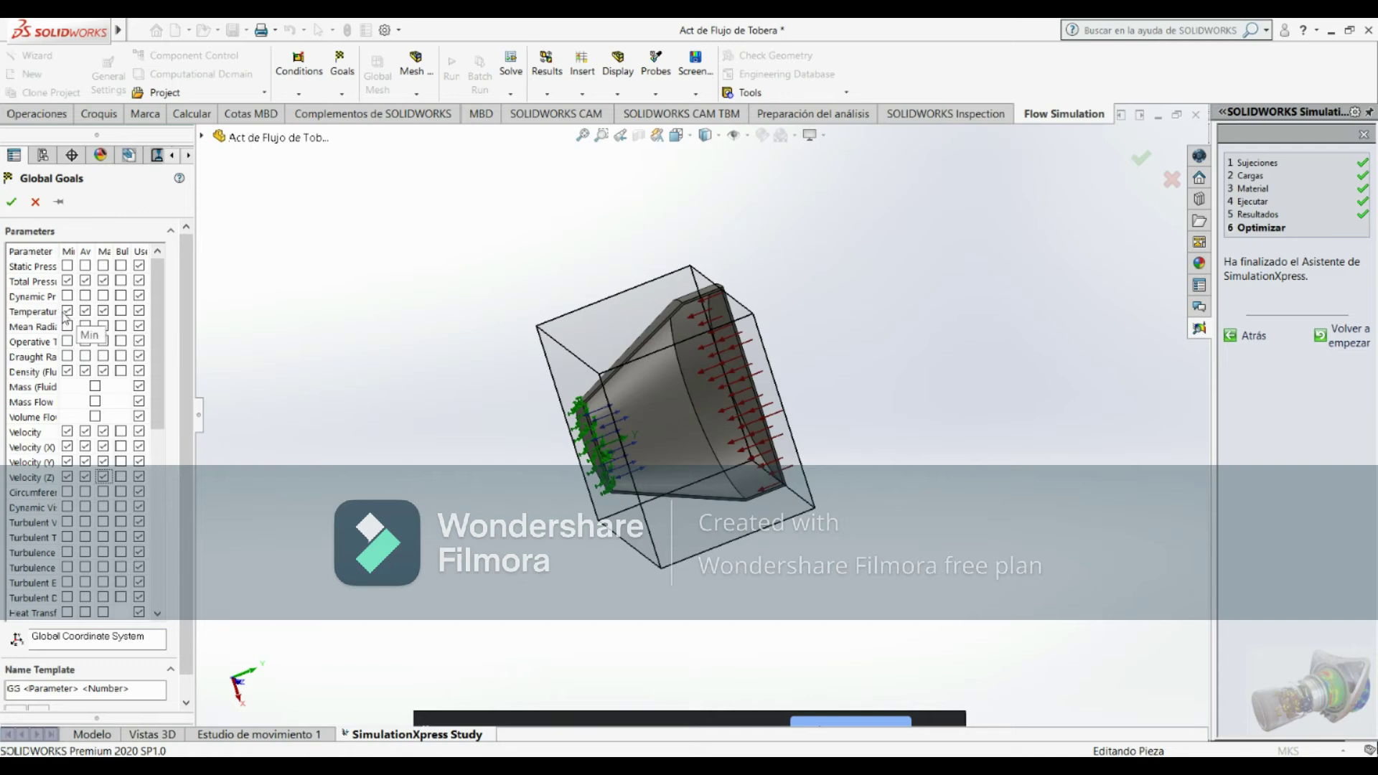
Add average and maximum Dynamic Pressure goals and confirm the global goals
left_click(85, 294)
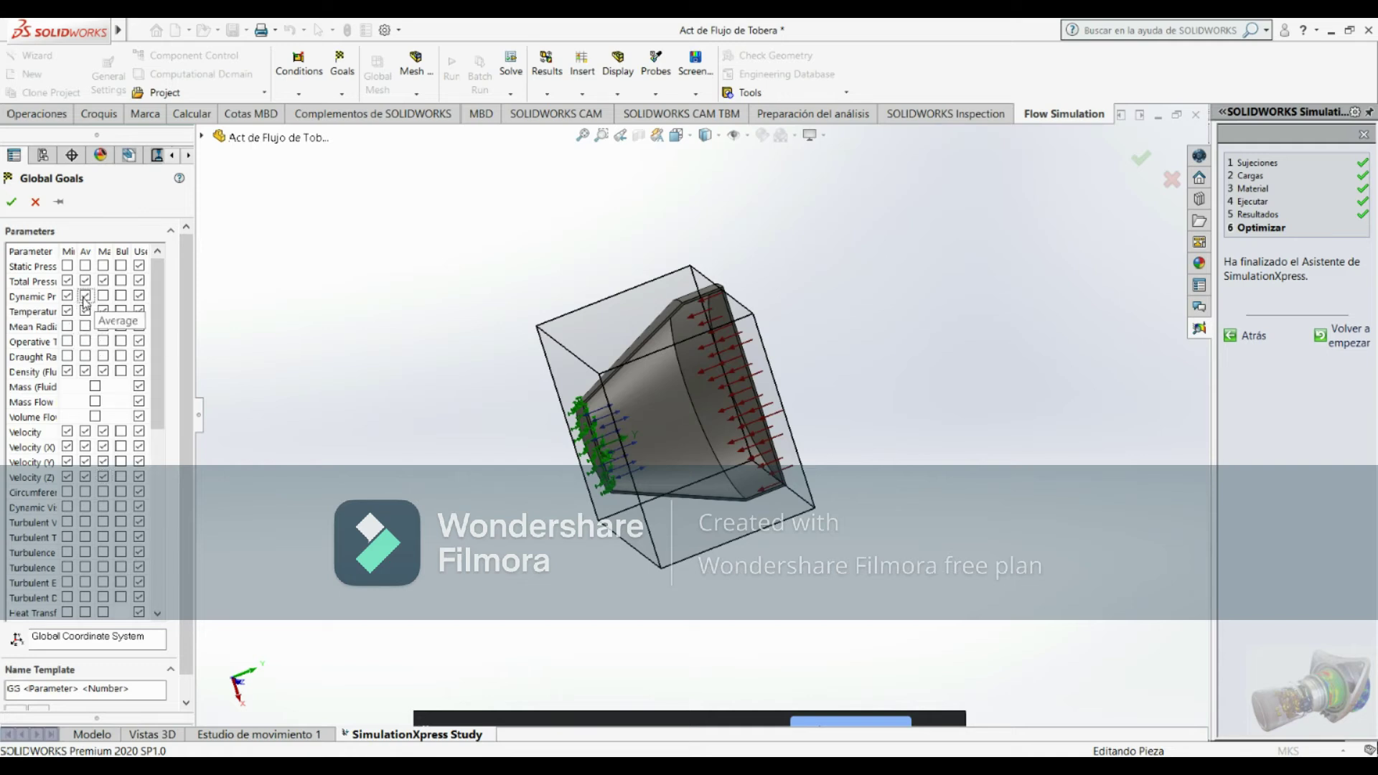
left_click(102, 295)
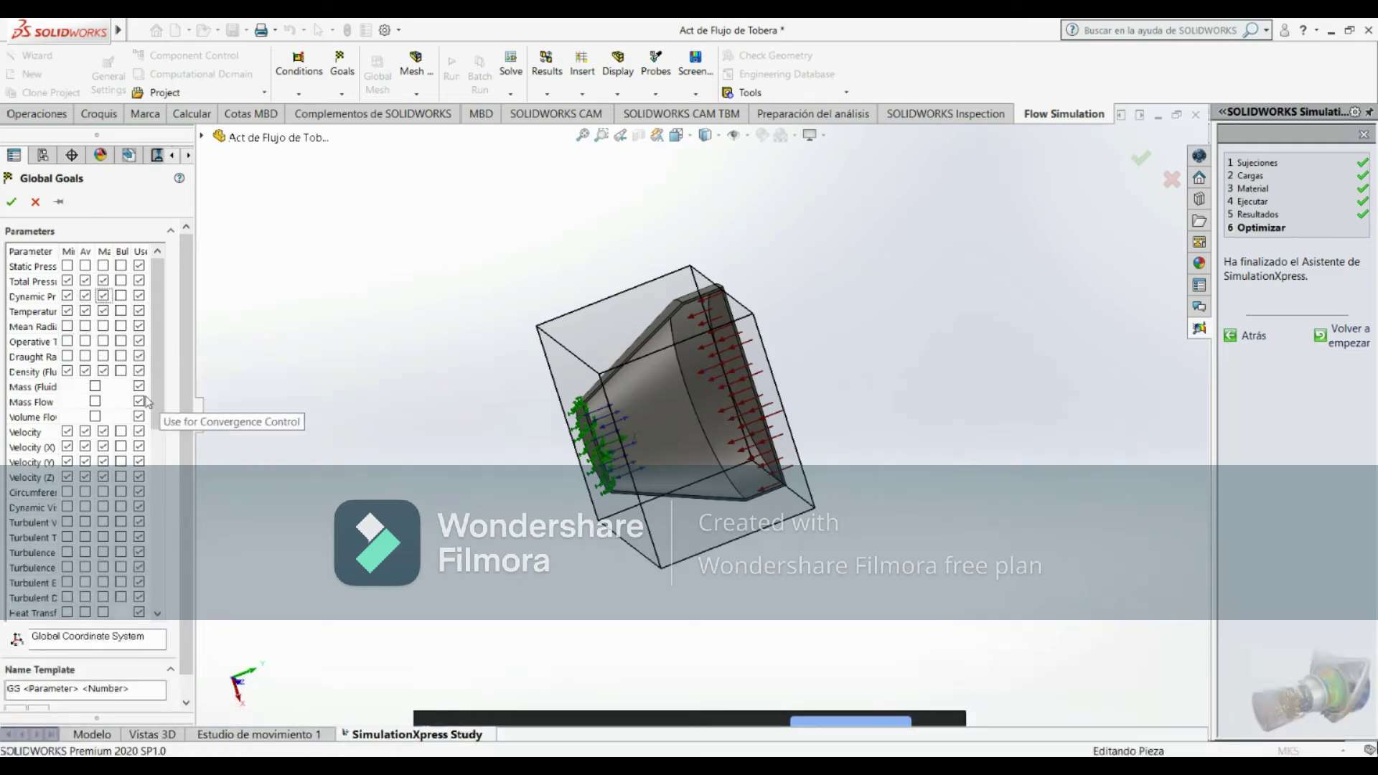
left_click(12, 203)
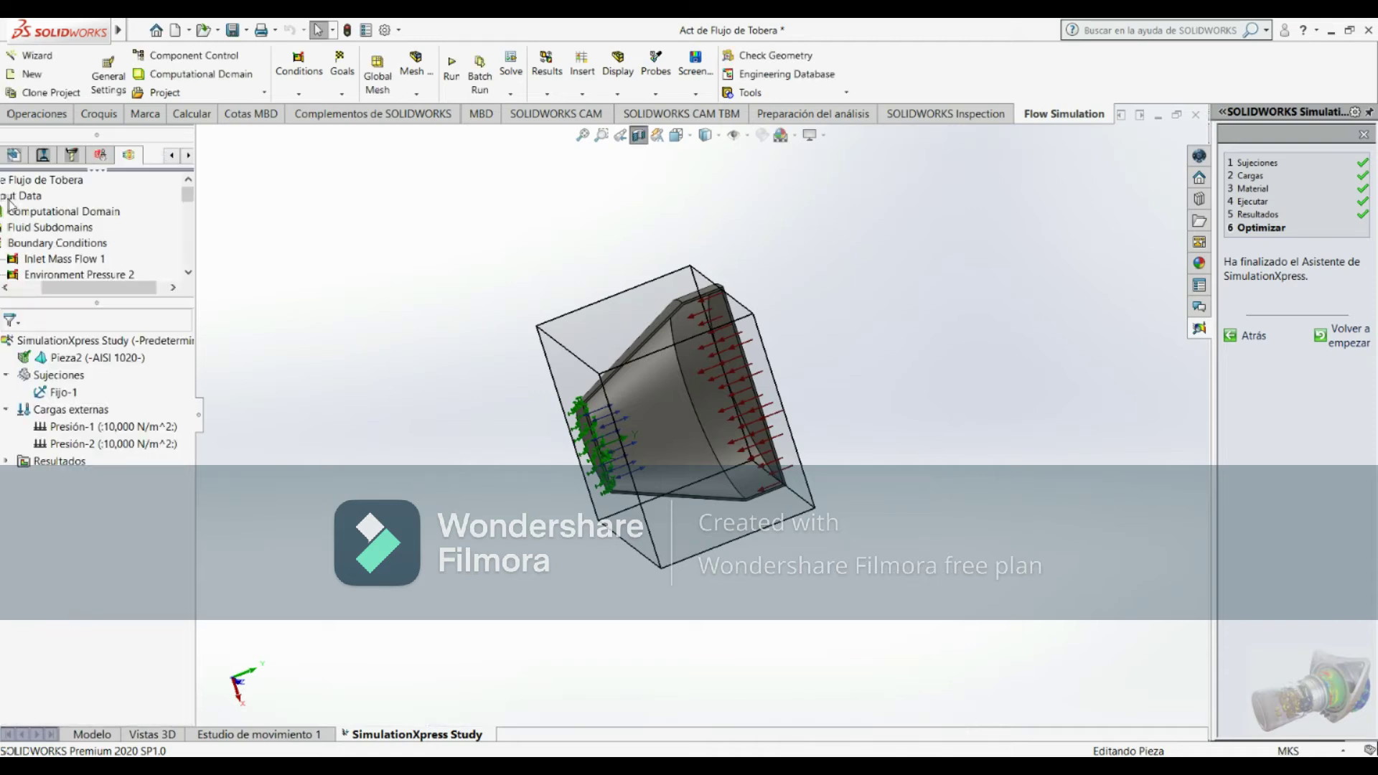
Change the Global Mesh type to Manual, keeping the 10 × 8 × 10 basic mesh
mouse_move(192, 202)
left_mouse_down()
mouse_move(181, 269)
mouse_move(86, 288)
left_mouse_up()
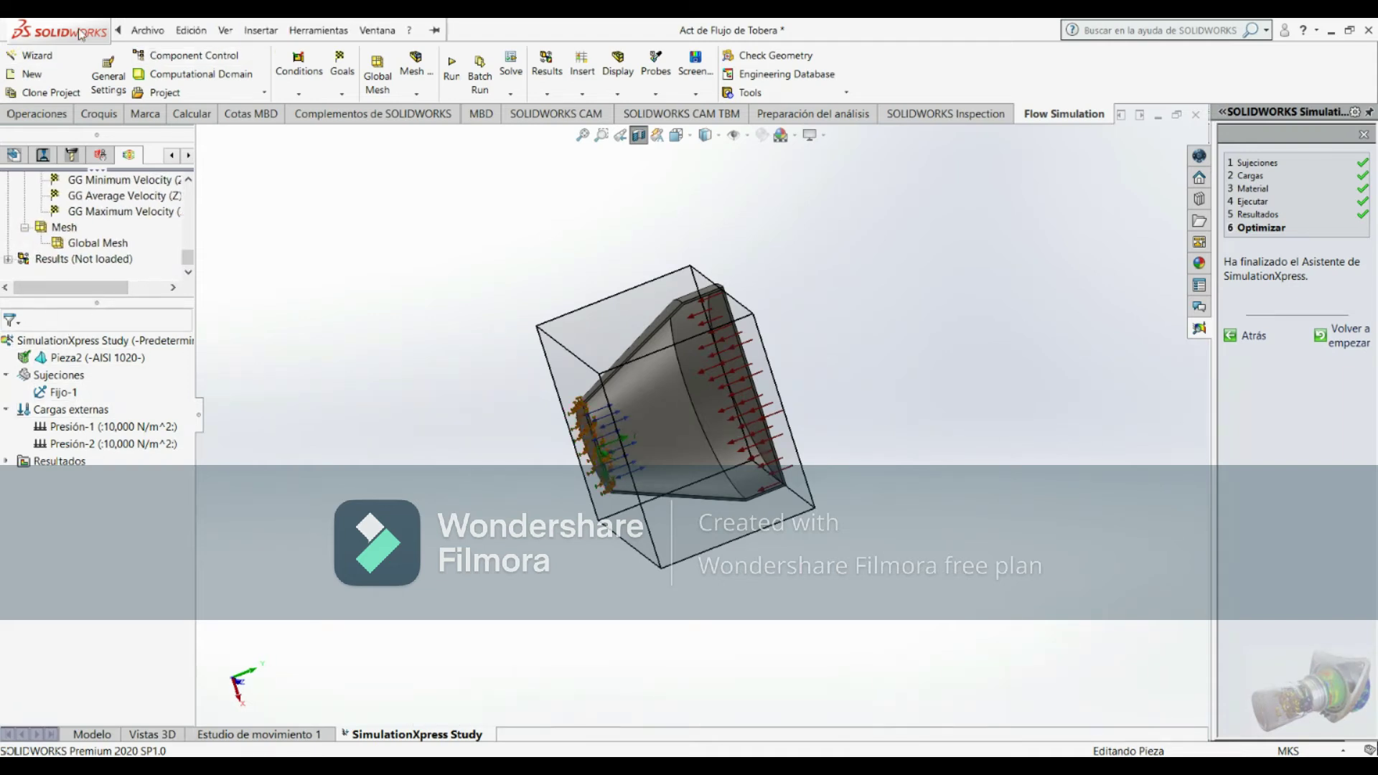
left_click(375, 103)
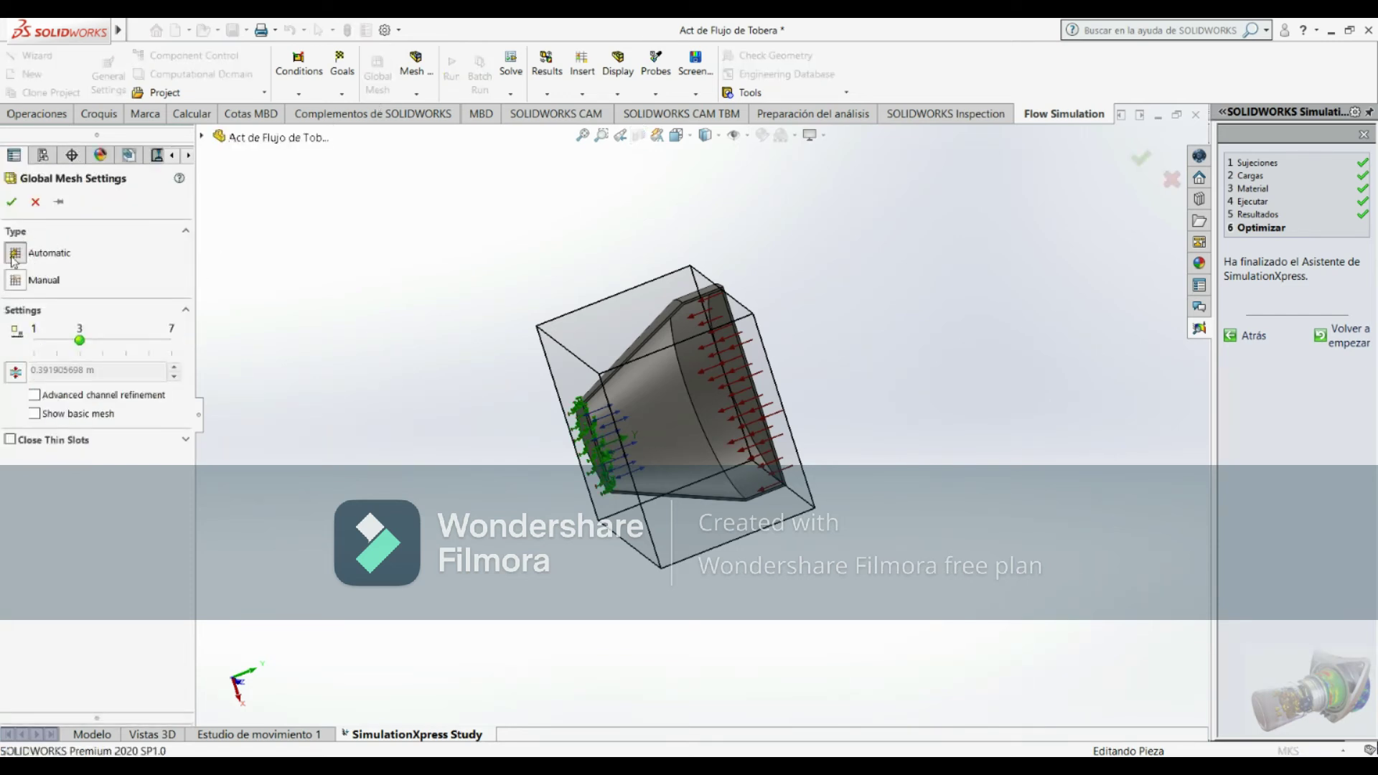
left_click(16, 257)
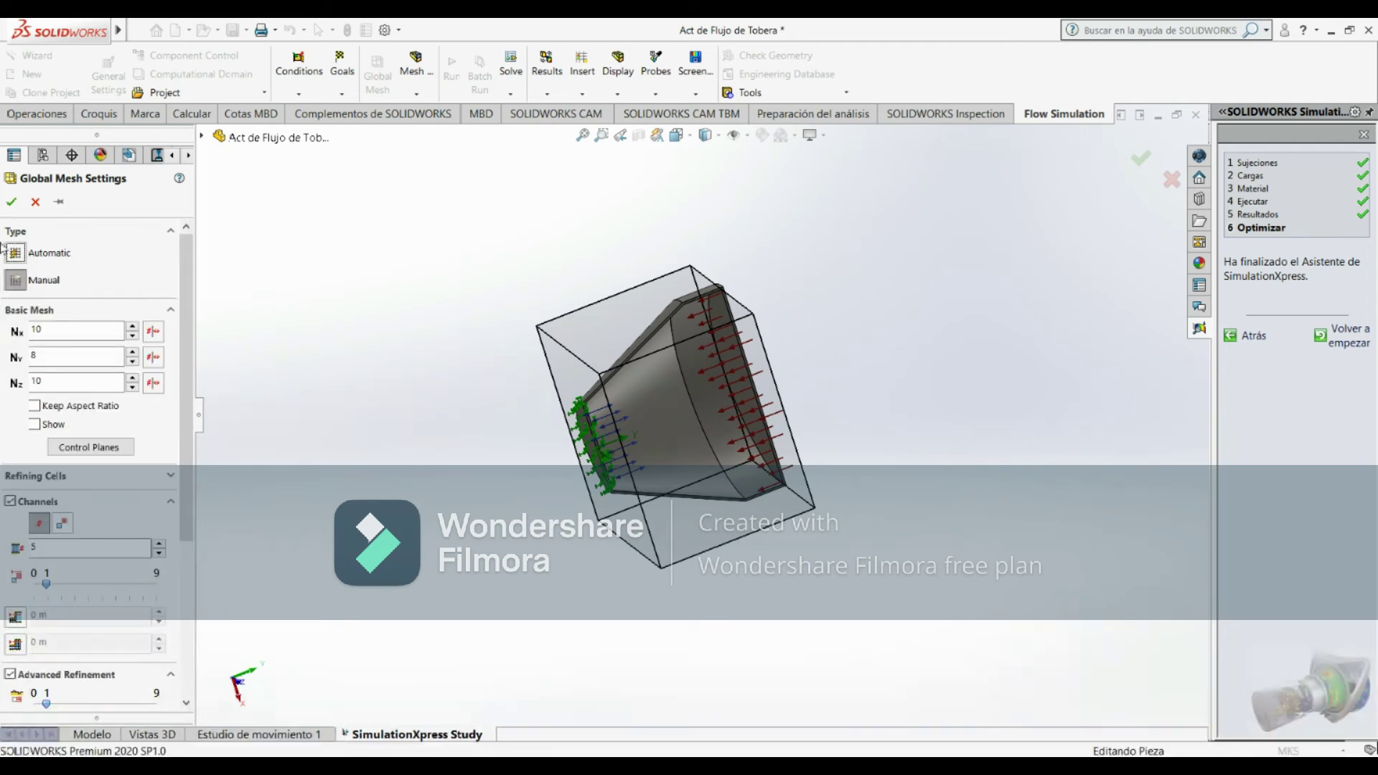
left_click(11, 202)
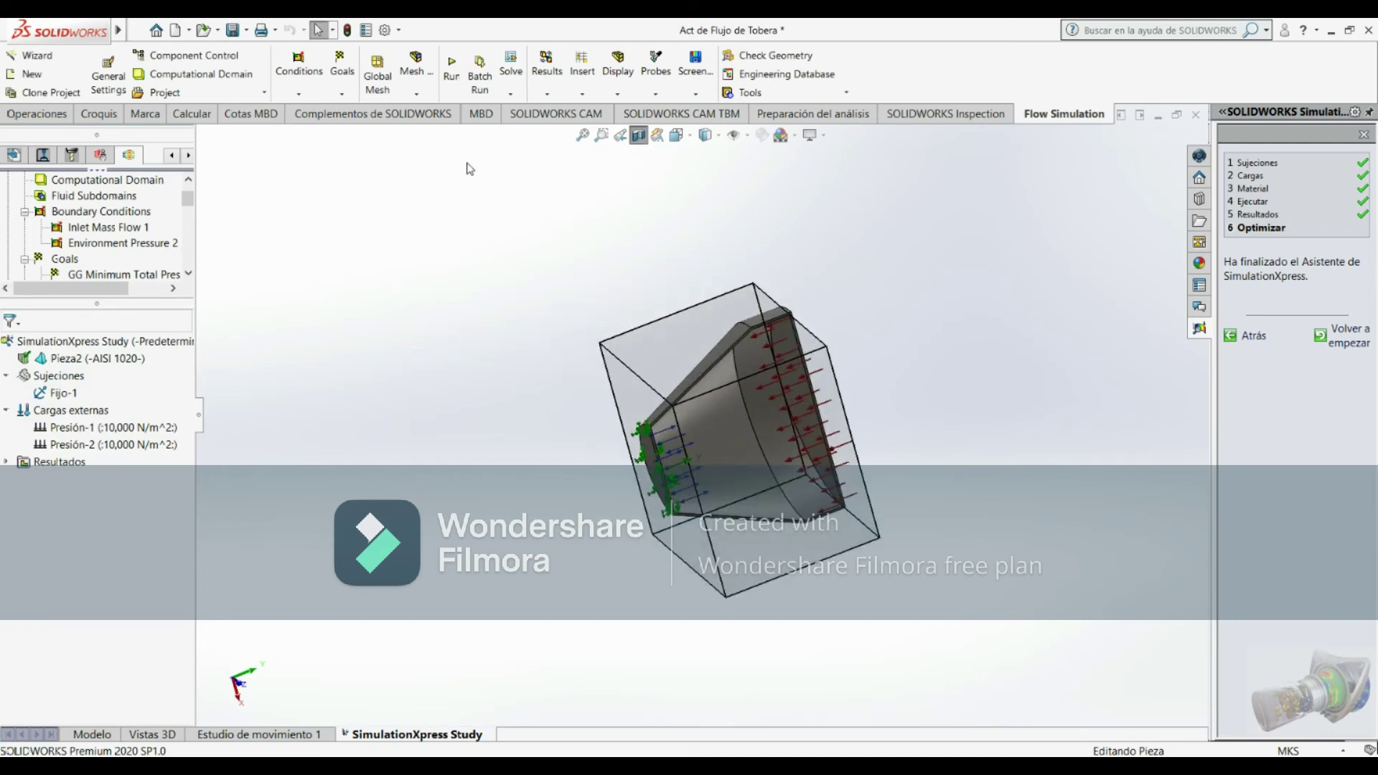
Launch the flow solver as a new calculation on this computer using all cores
left_click(450, 89)
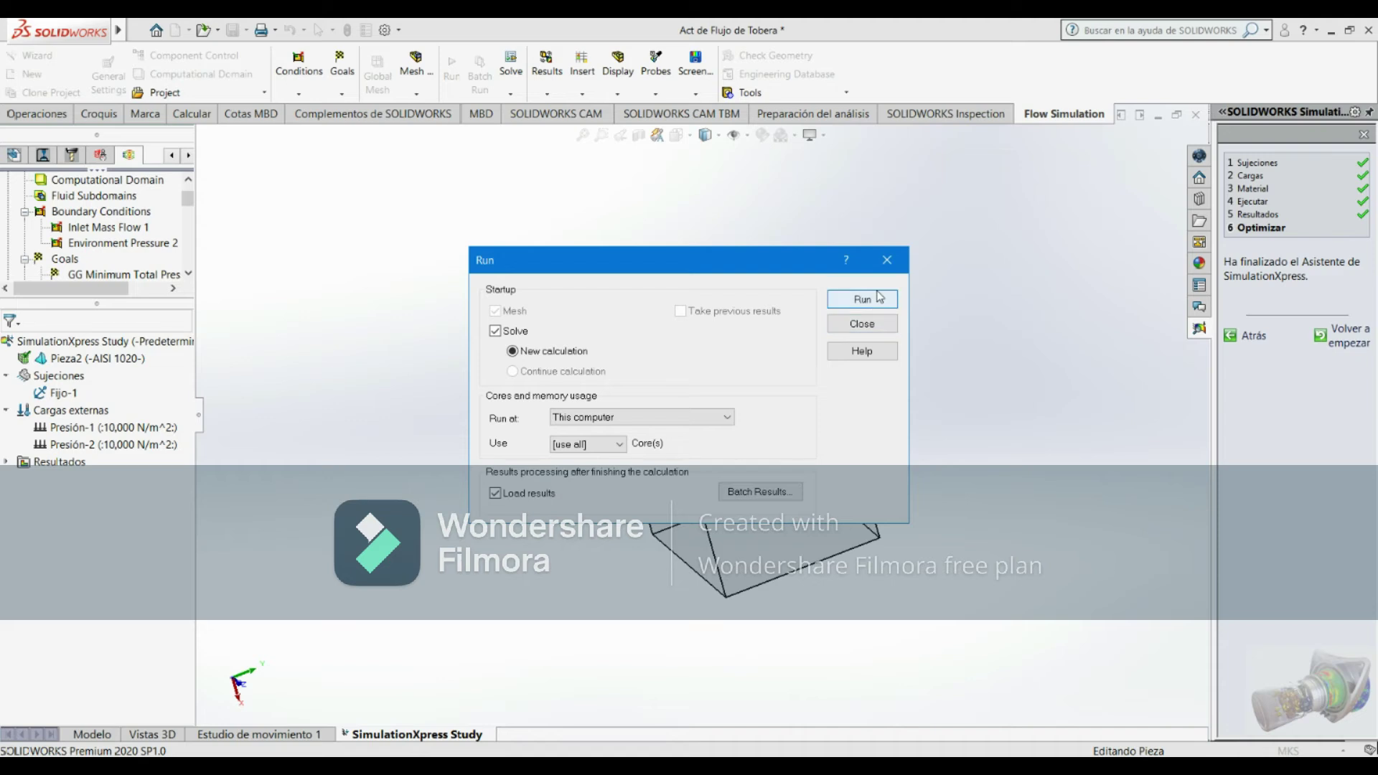
left_click(861, 298)
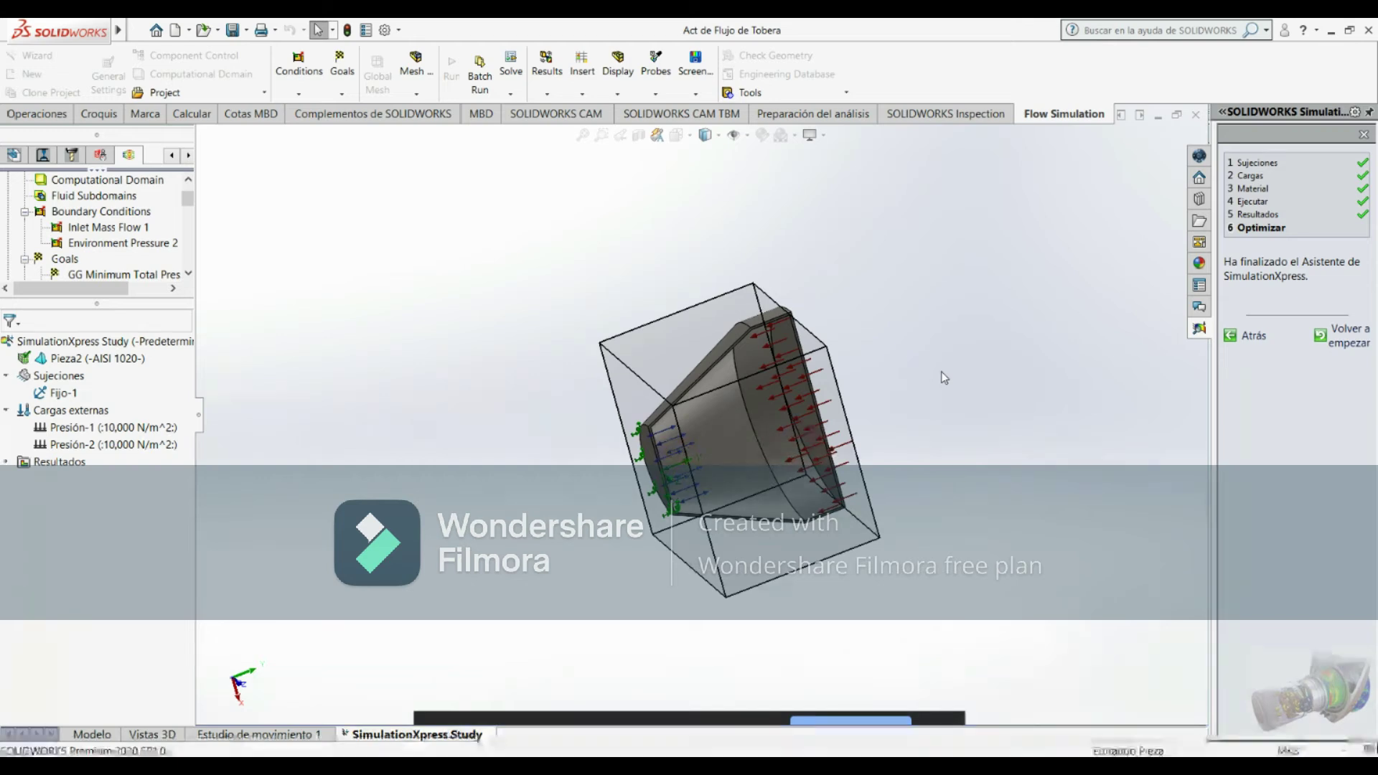
Load the 1.fld calculation results and expand them to list the plot types
left_click_drag(187, 205, 188, 232)
left_click_drag(86, 302, 86, 372)
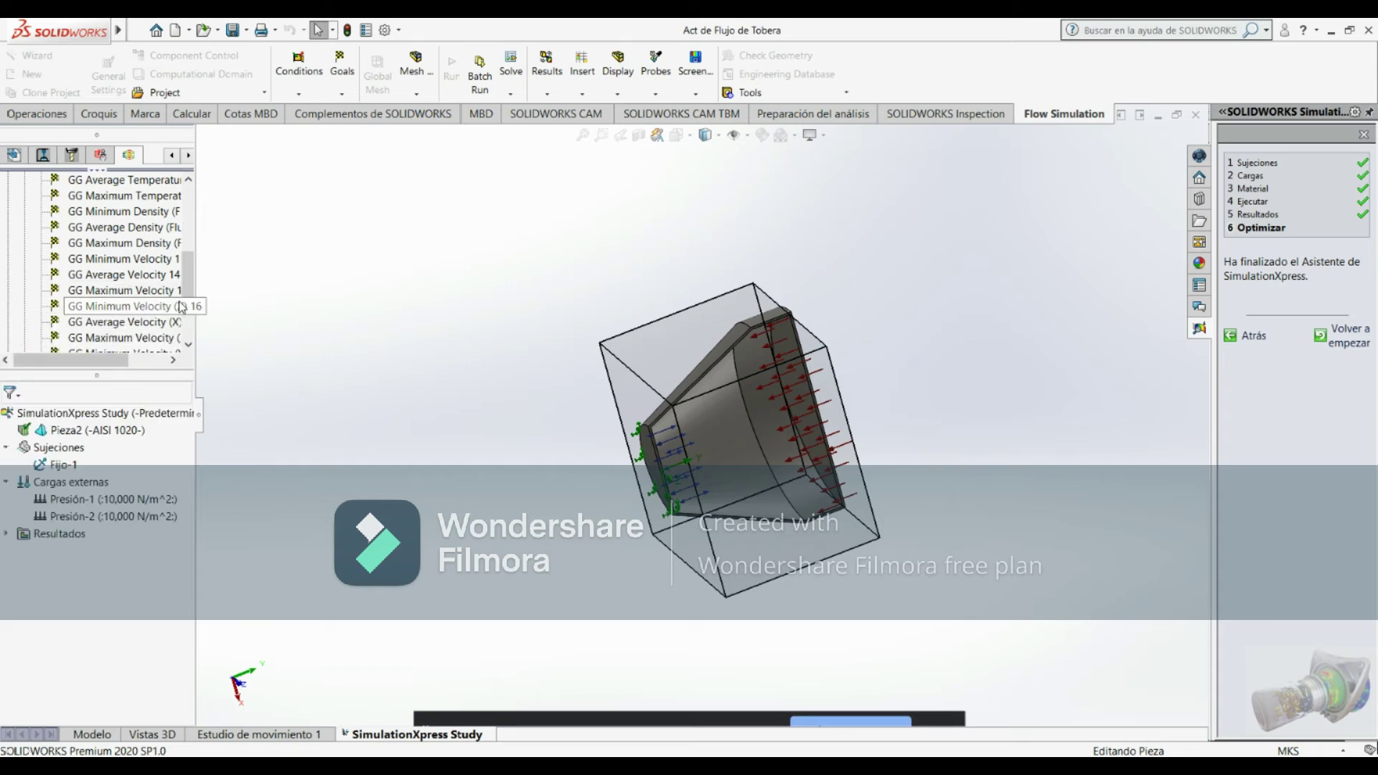
left_click_drag(96, 377, 96, 397)
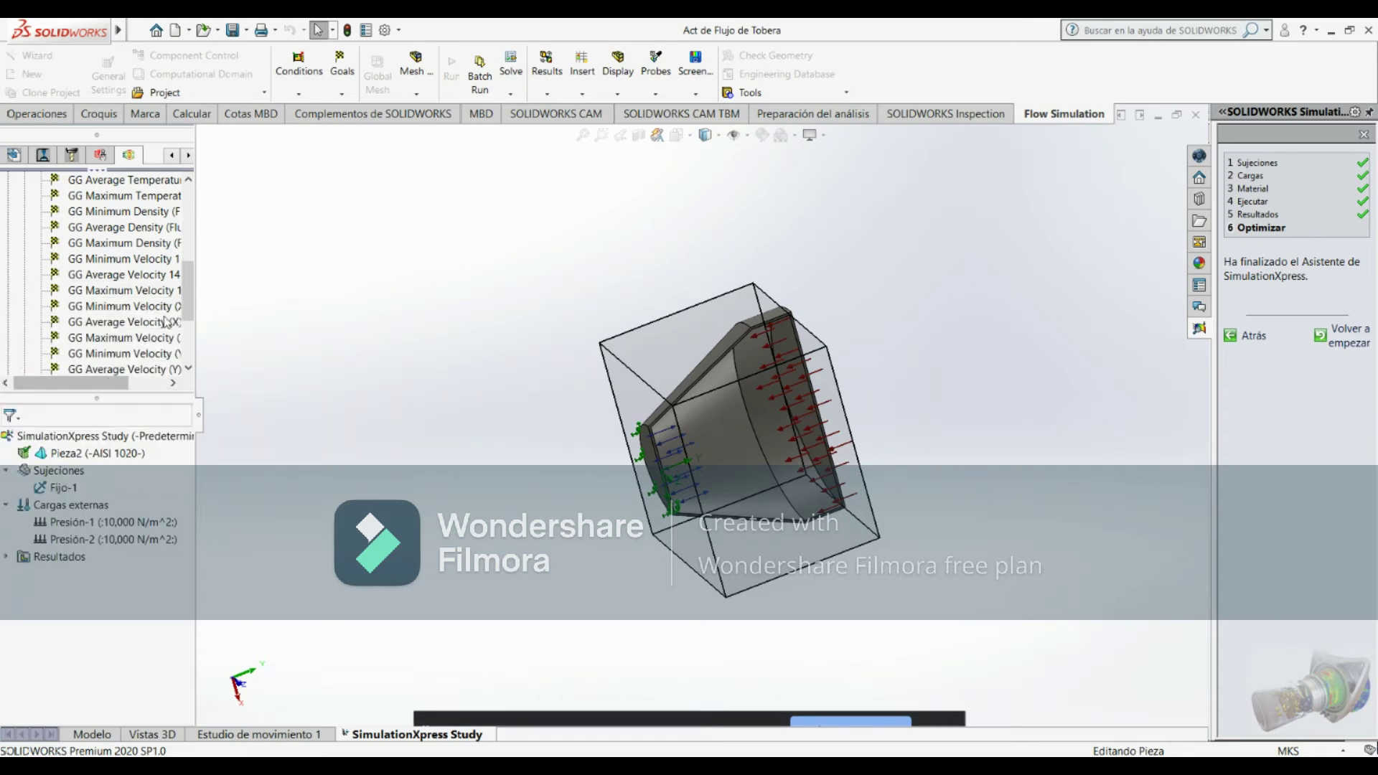
left_click_drag(187, 283, 186, 337)
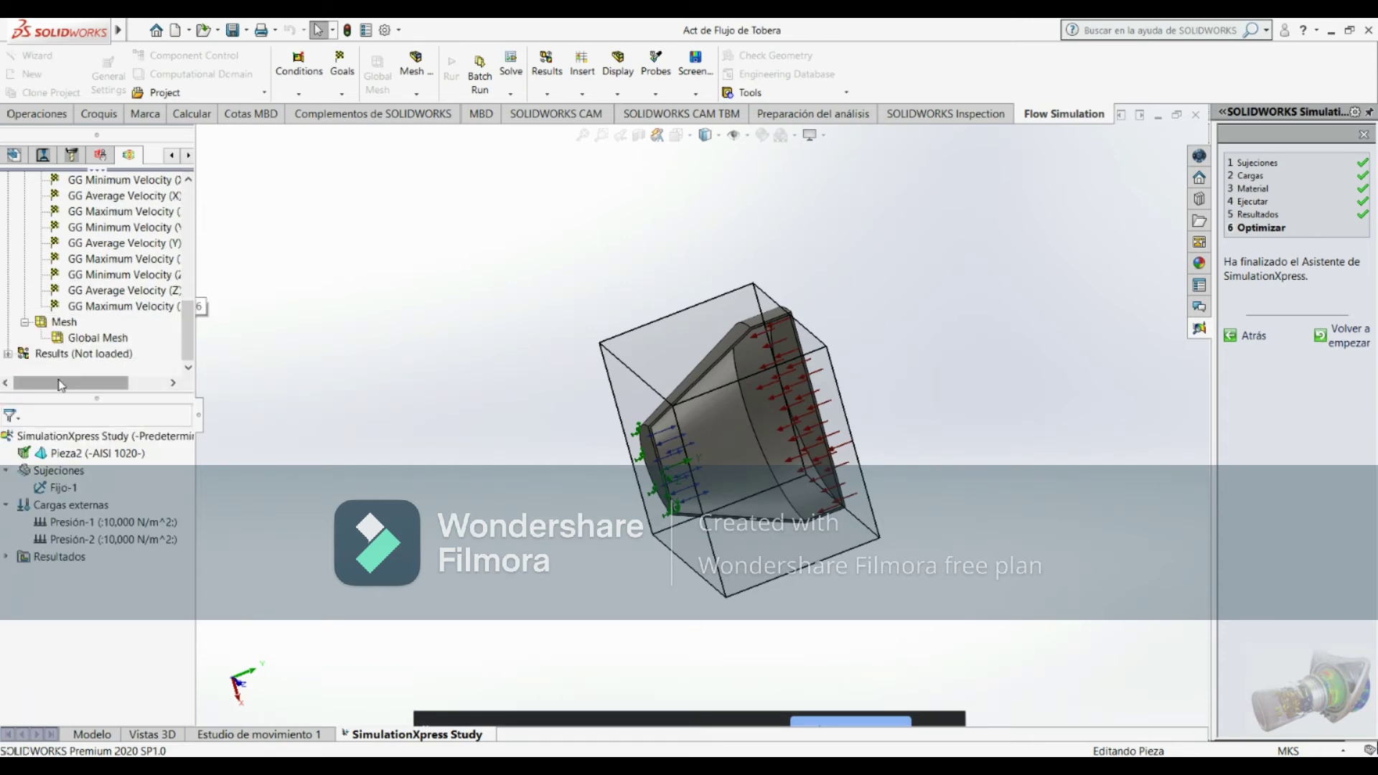
double_click(13, 358)
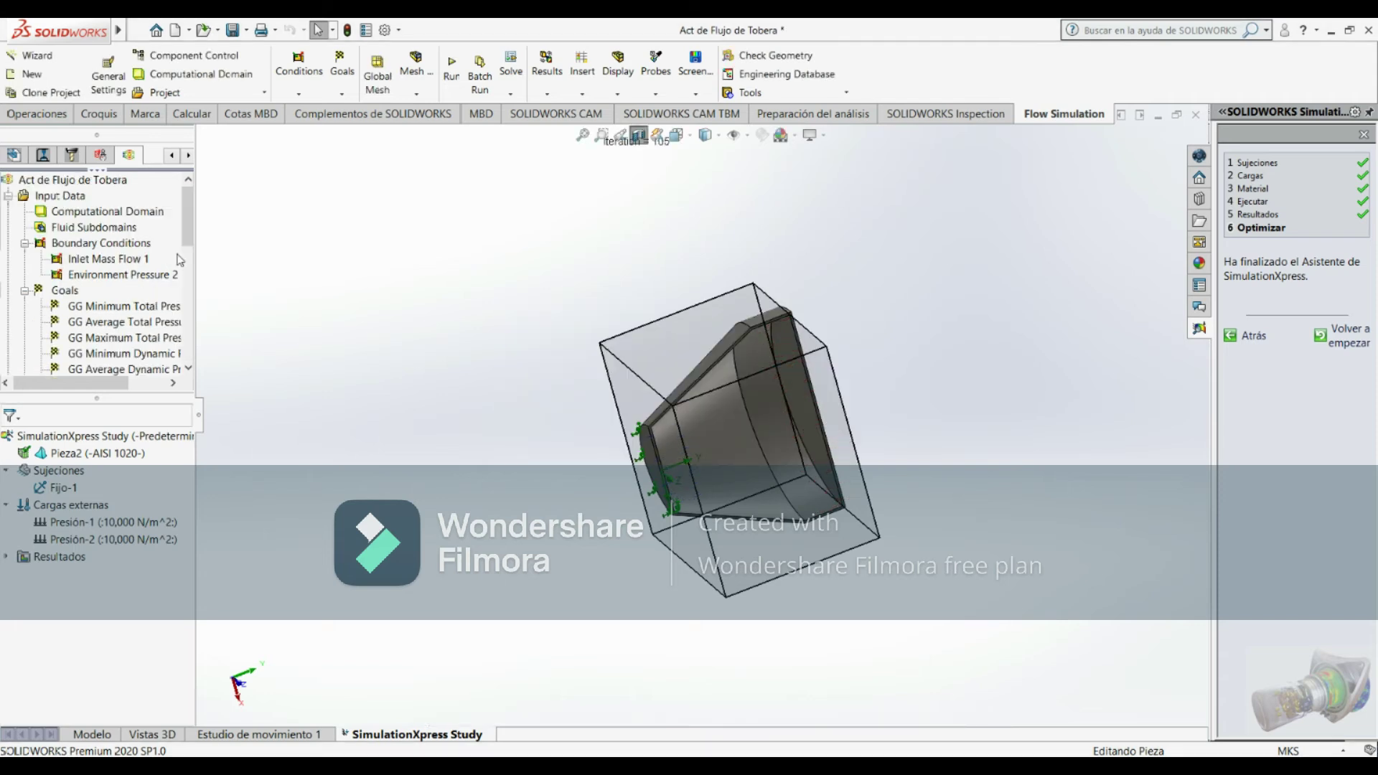
left_click_drag(185, 229, 186, 348)
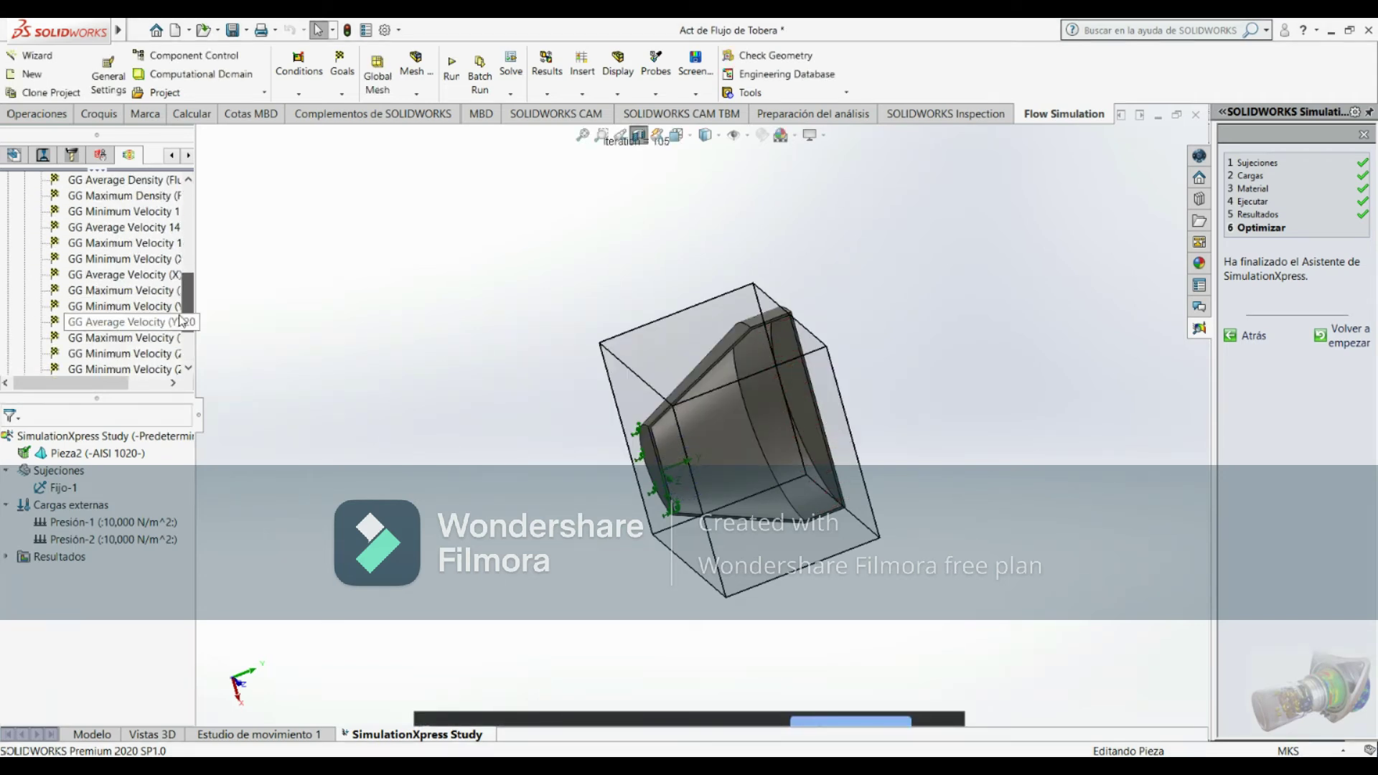
left_click(8, 354)
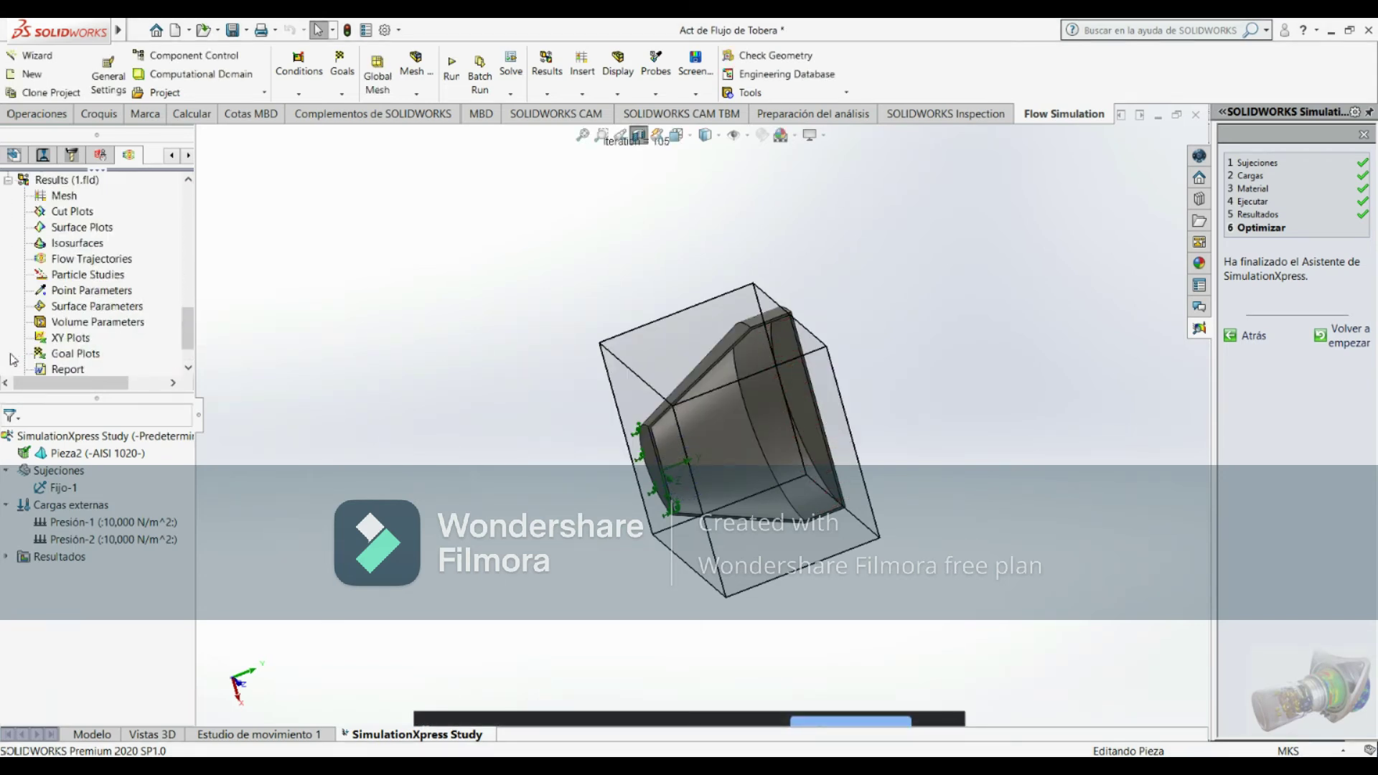
left_click_drag(187, 335, 186, 321)
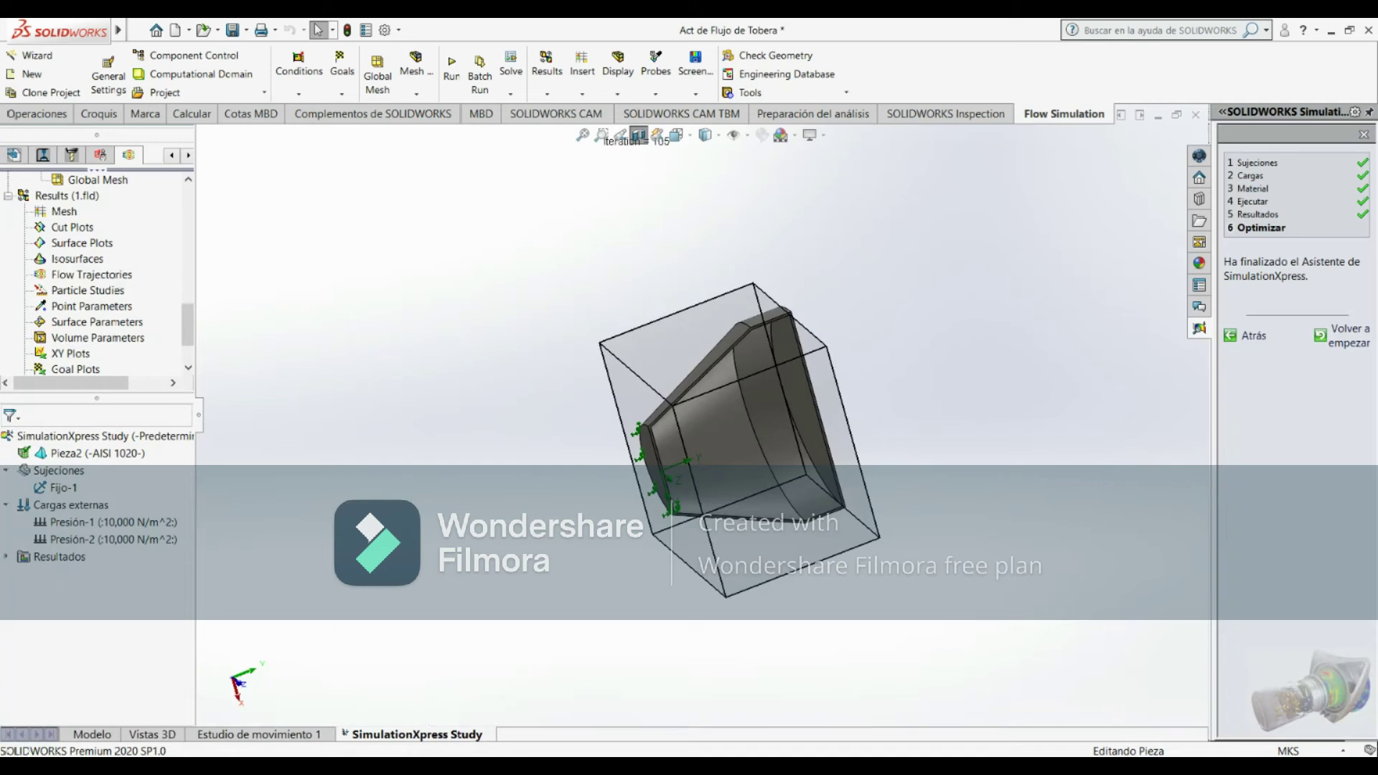
Create flow trajectories from the nozzle's wide end face with 25 points, drawn as lines
double_click(129, 278)
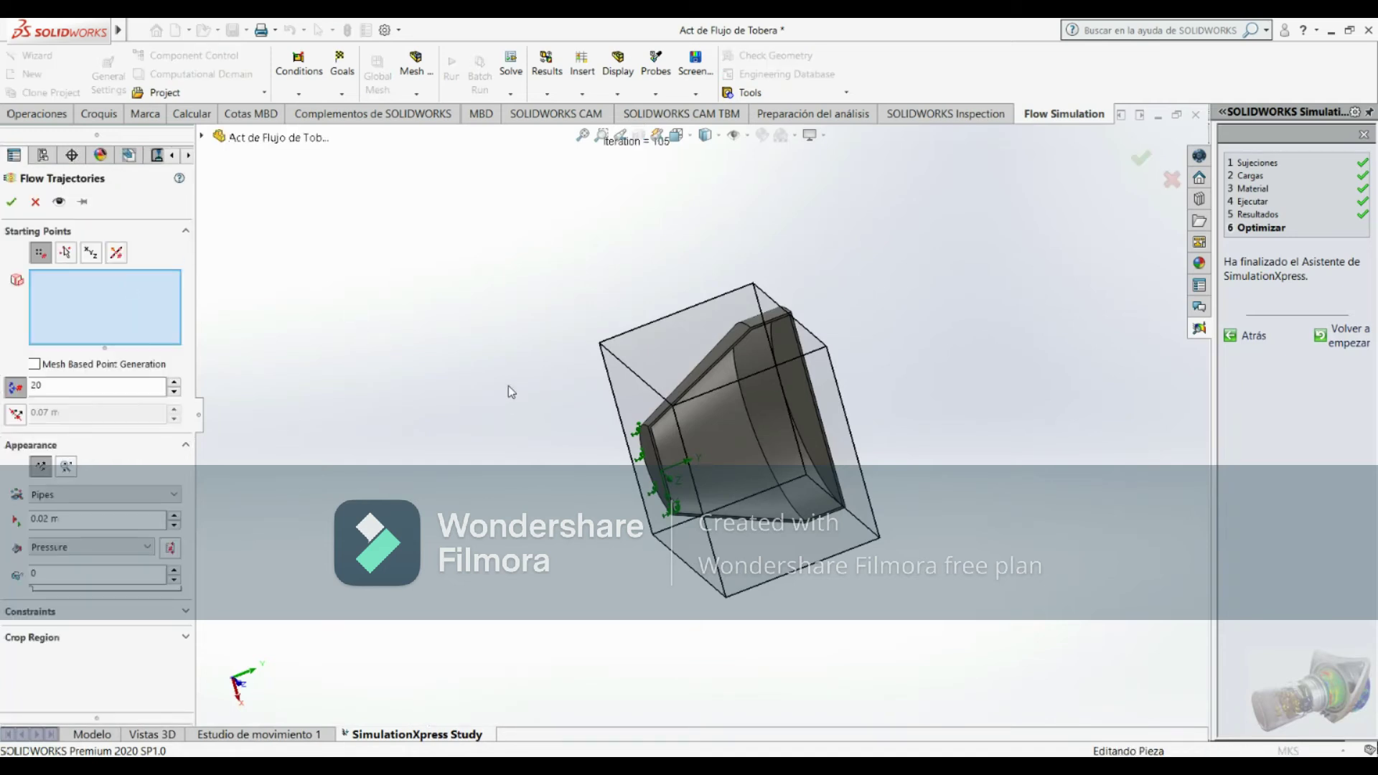
mouse_move(472, 362)
middle_mouse_down()
mouse_move(501, 400)
mouse_move(455, 363)
mouse_move(480, 310)
mouse_move(509, 405)
middle_mouse_up()
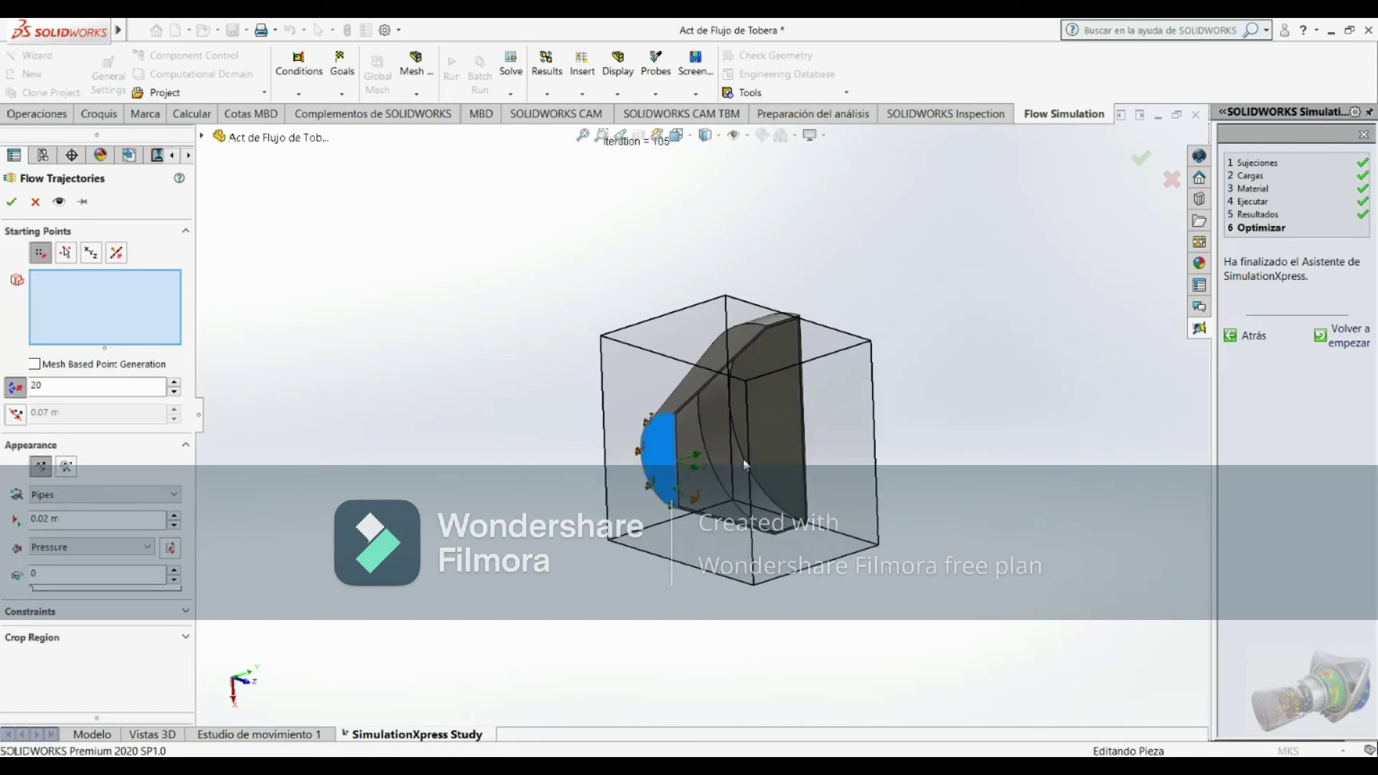
left_click(779, 426)
middle_click_drag(462, 351, 425, 386)
left_click(85, 407)
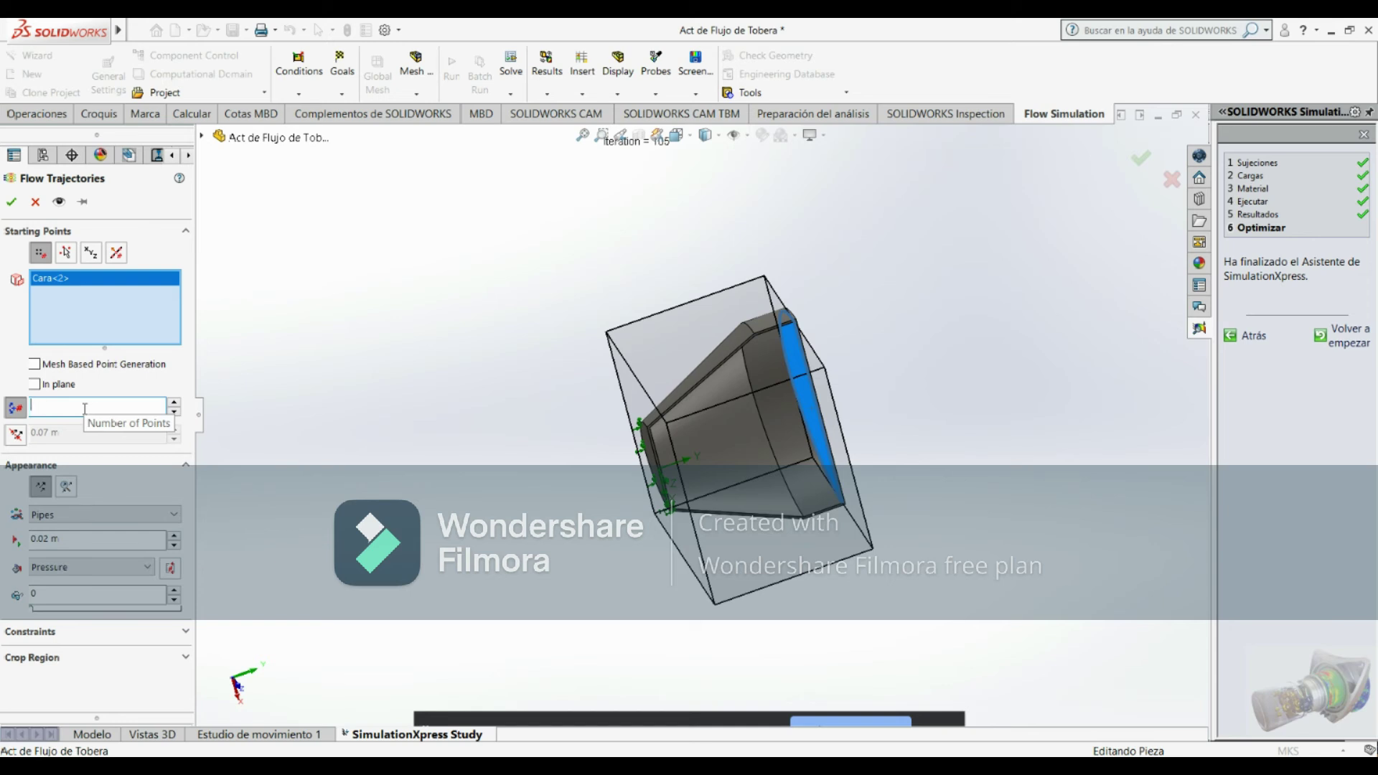
type("25")
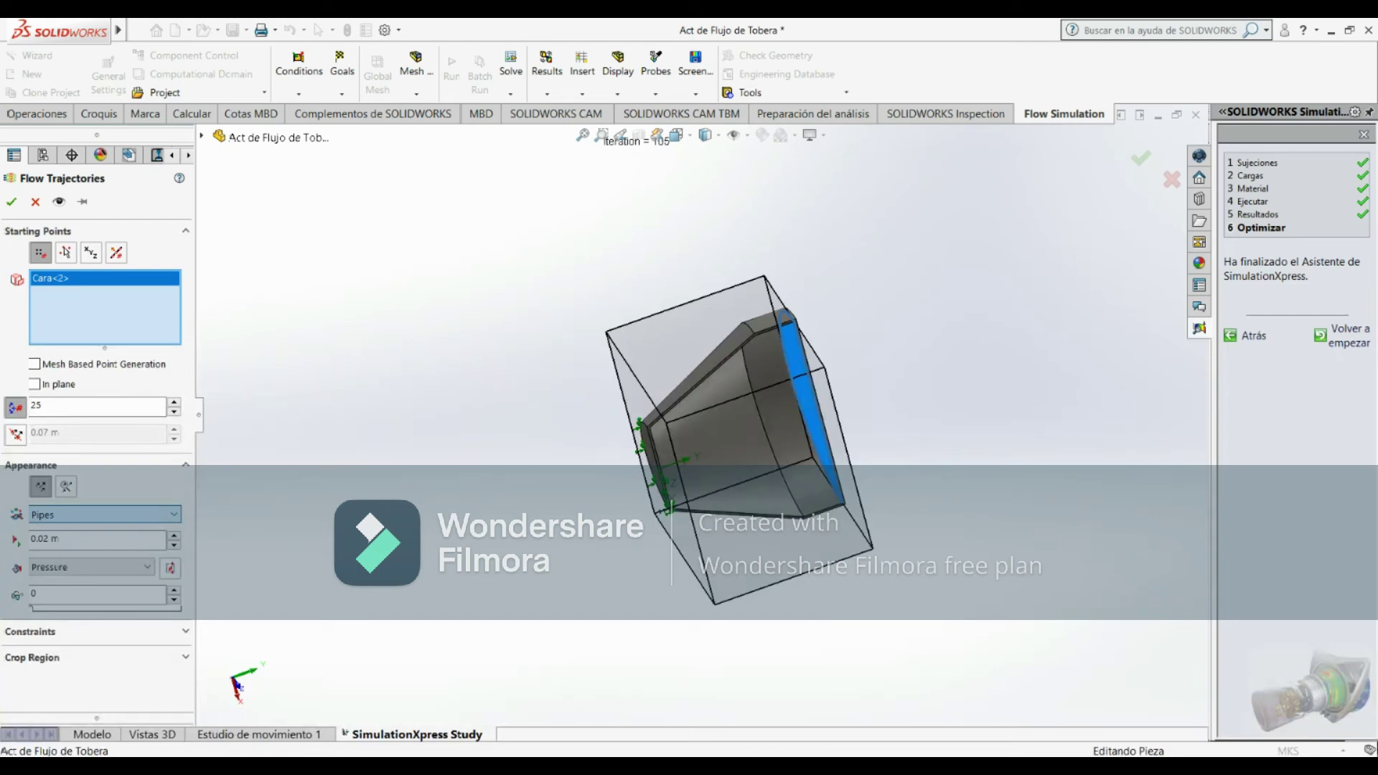
left_click(104, 513)
left_click(72, 529)
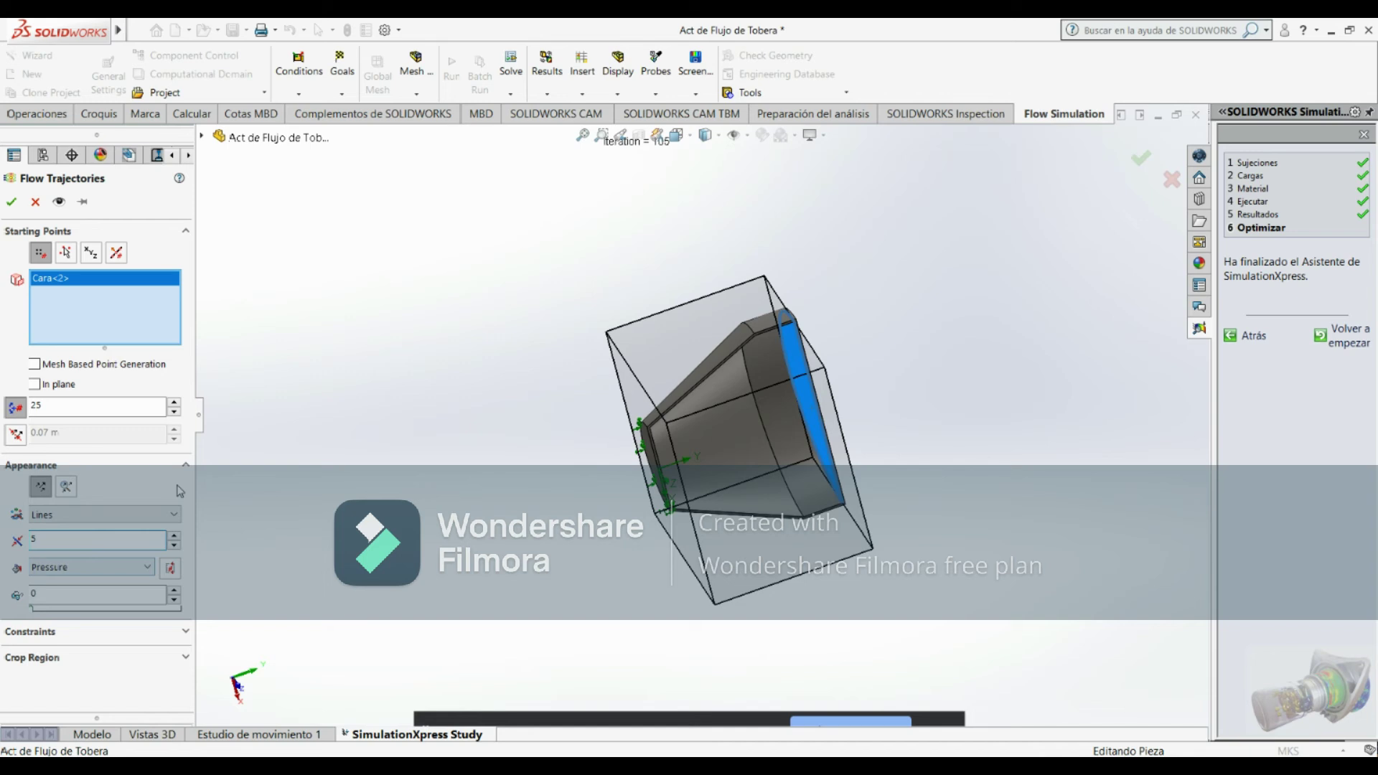
left_click(10, 201)
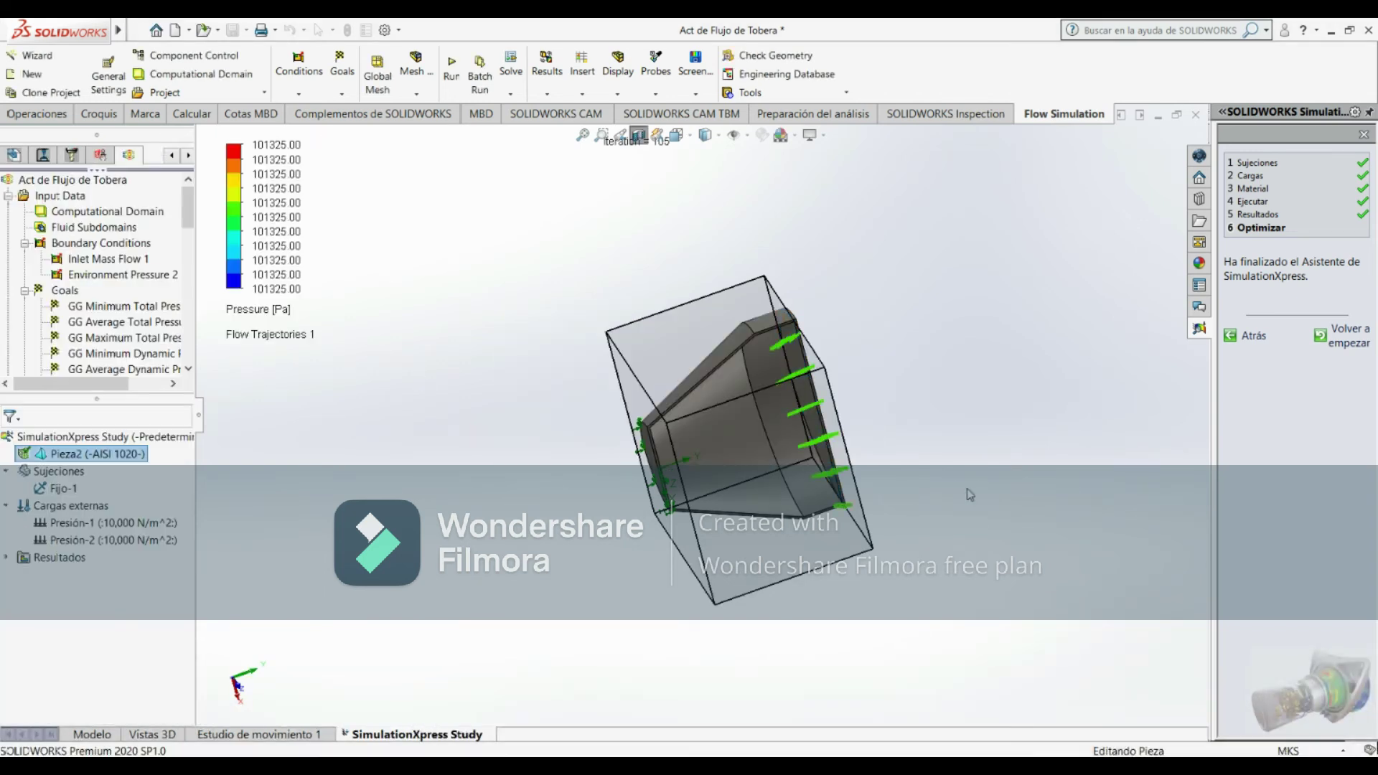
Orient the nozzle to a side-on view to inspect the pressure-coloured trajectories
left_click(675, 134)
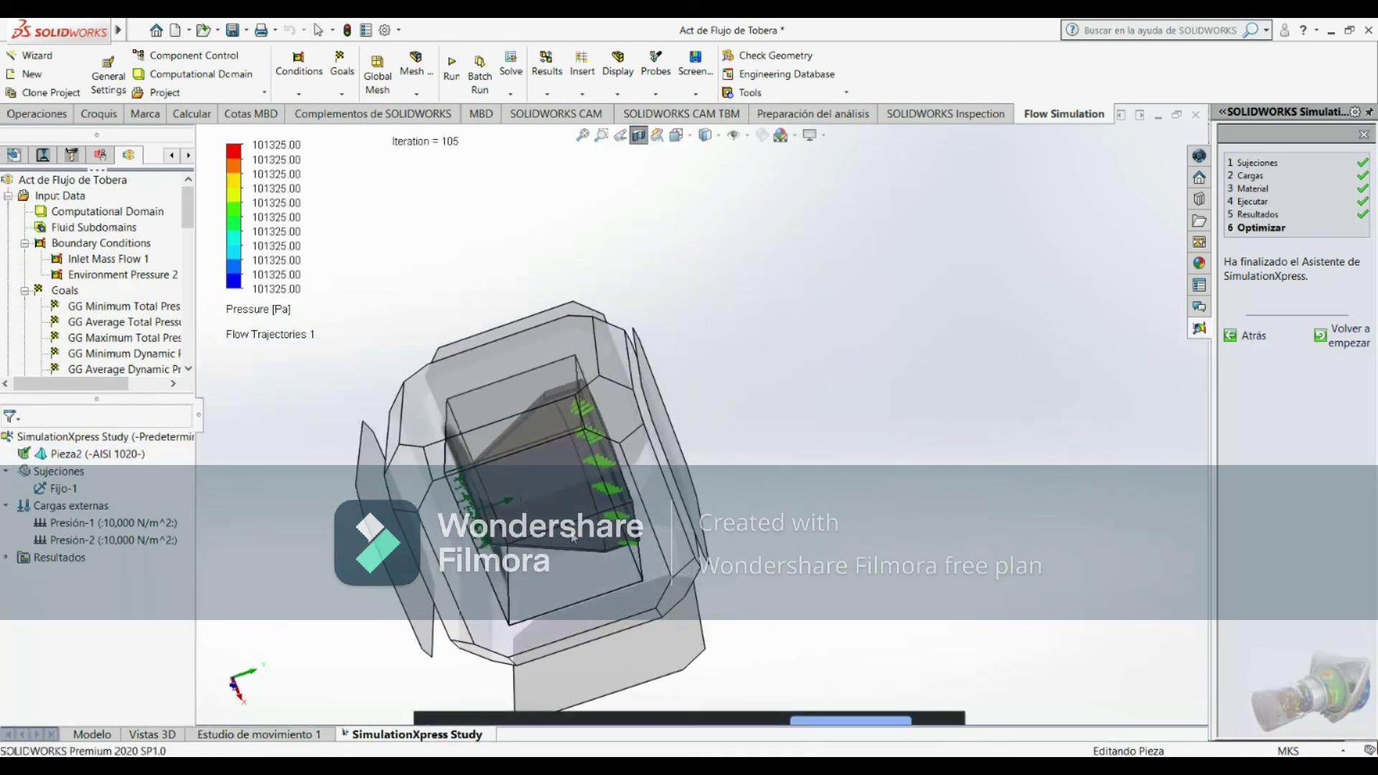
left_click(572, 537)
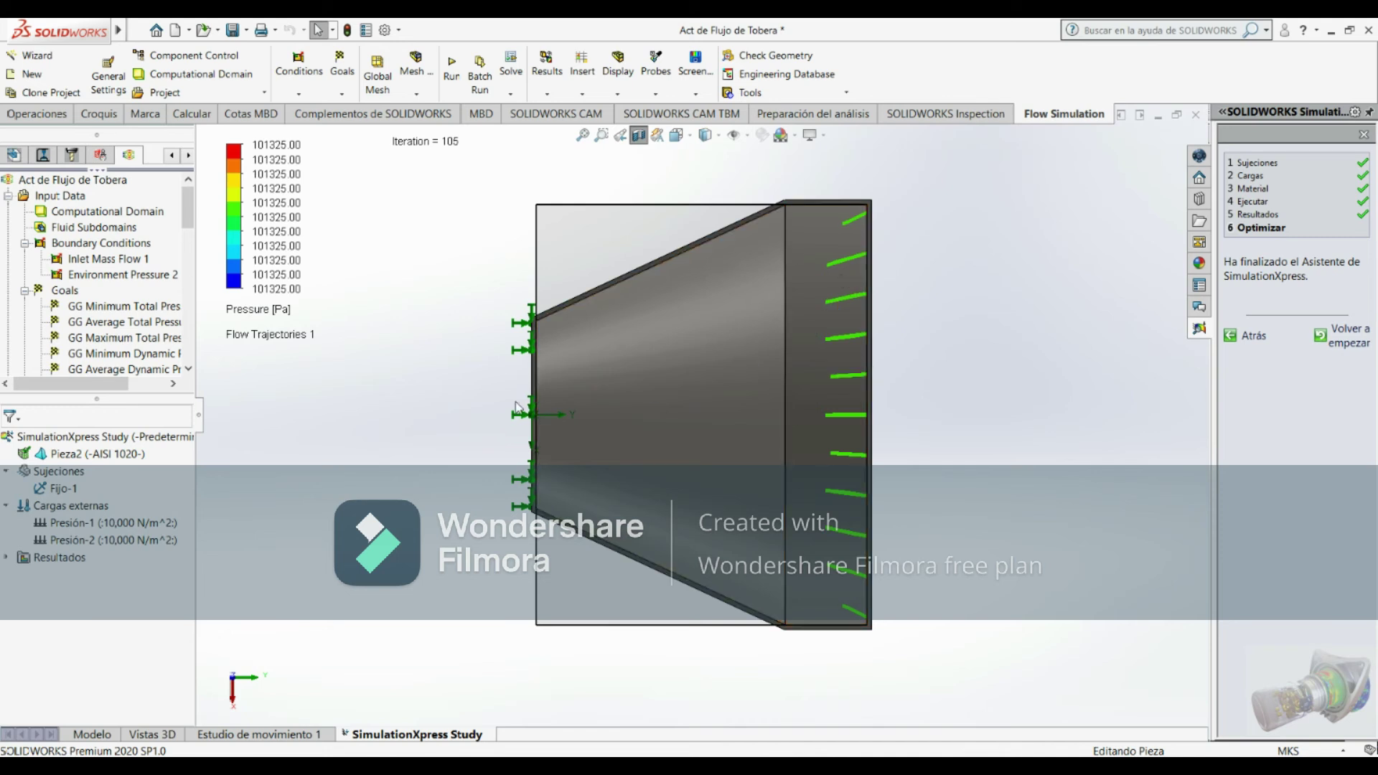
key("z")
mouse_move(913, 495)
middle_mouse_down()
mouse_move(962, 492)
mouse_move(969, 554)
mouse_move(1004, 551)
mouse_move(890, 537)
middle_mouse_up()
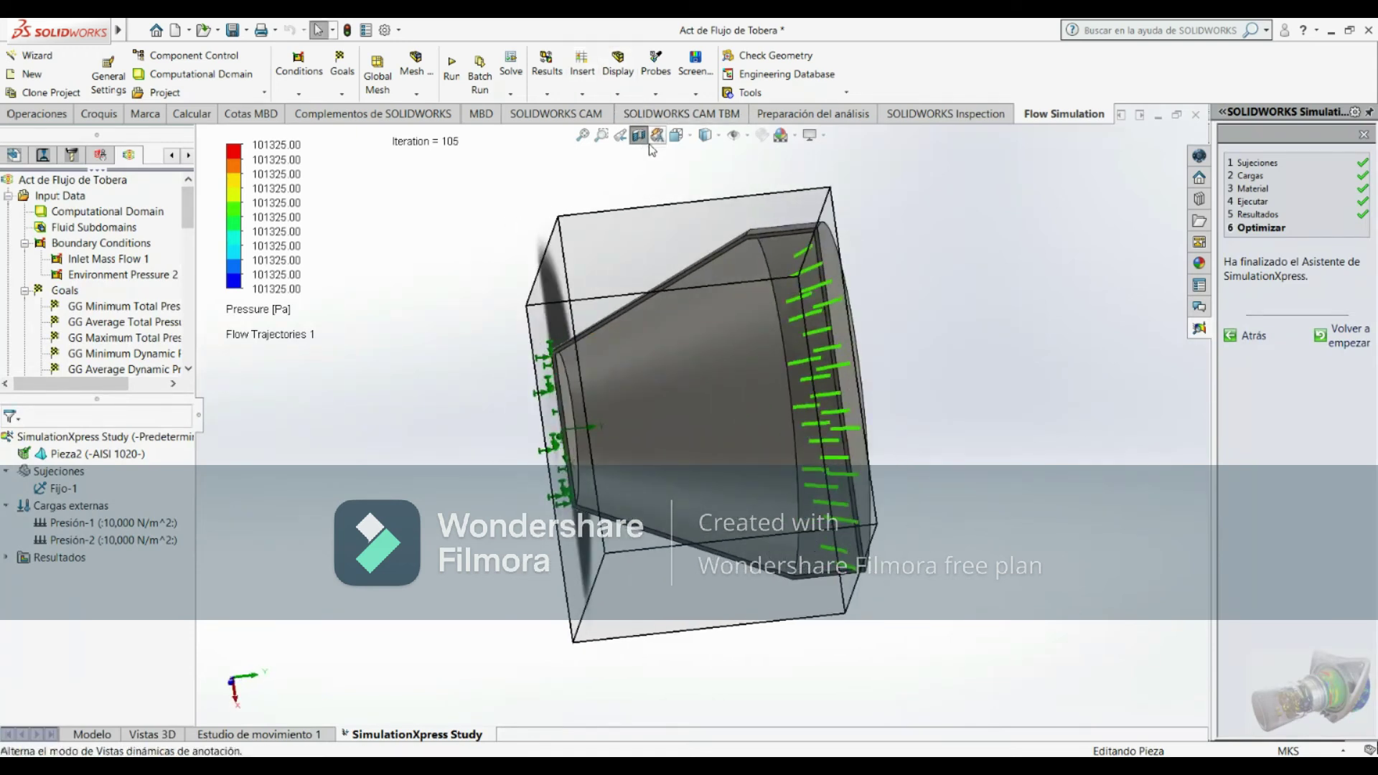
middle_click_drag(649, 144, 700, 252)
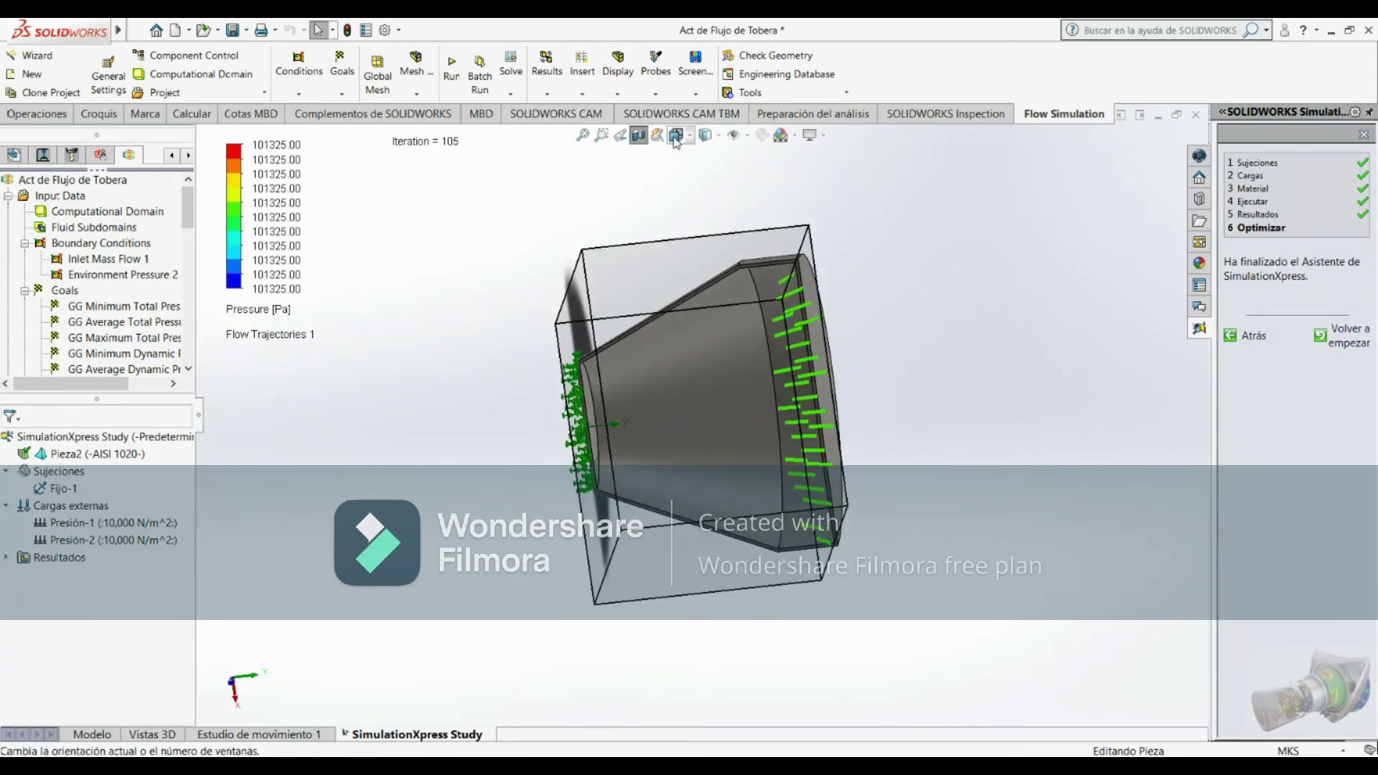
left_click(676, 134)
left_click(645, 448)
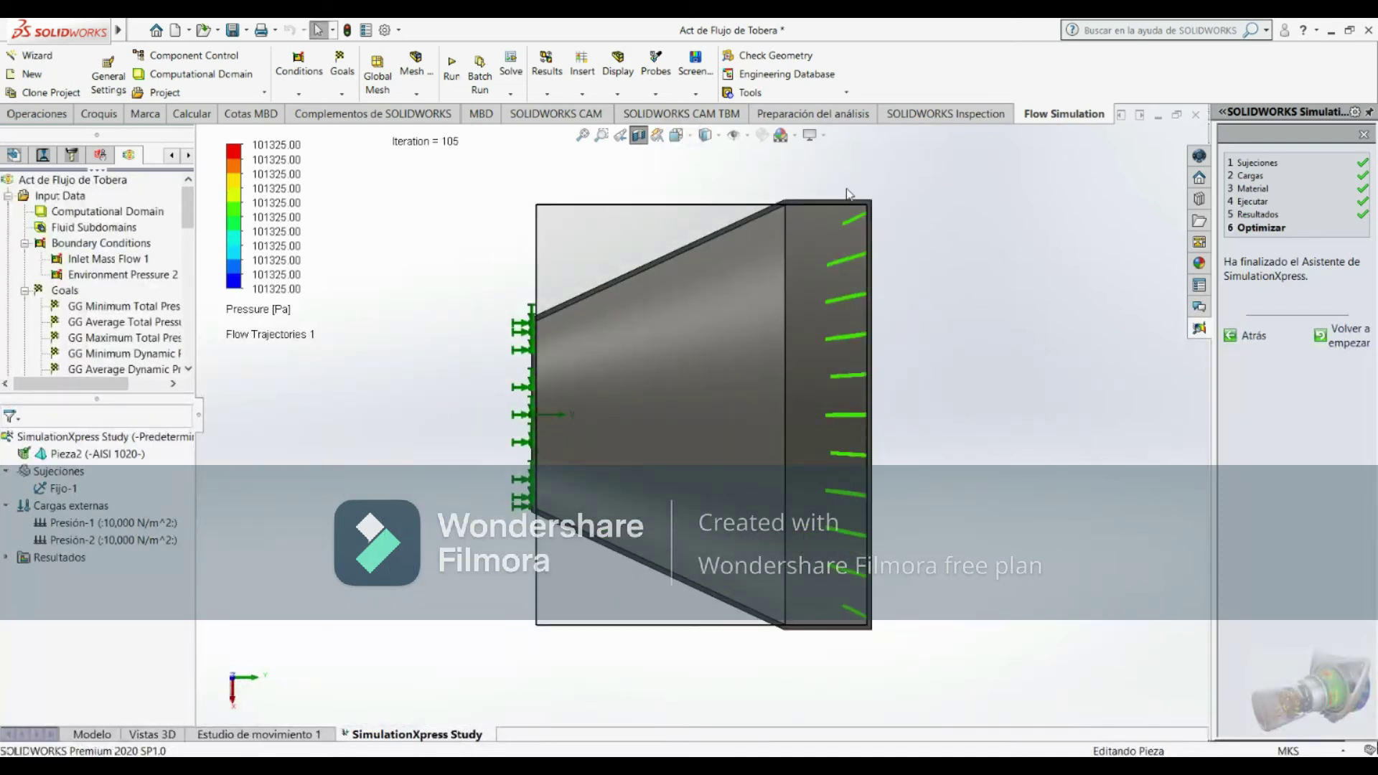
middle_click_drag(760, 247, 729, 296, "ctrl")
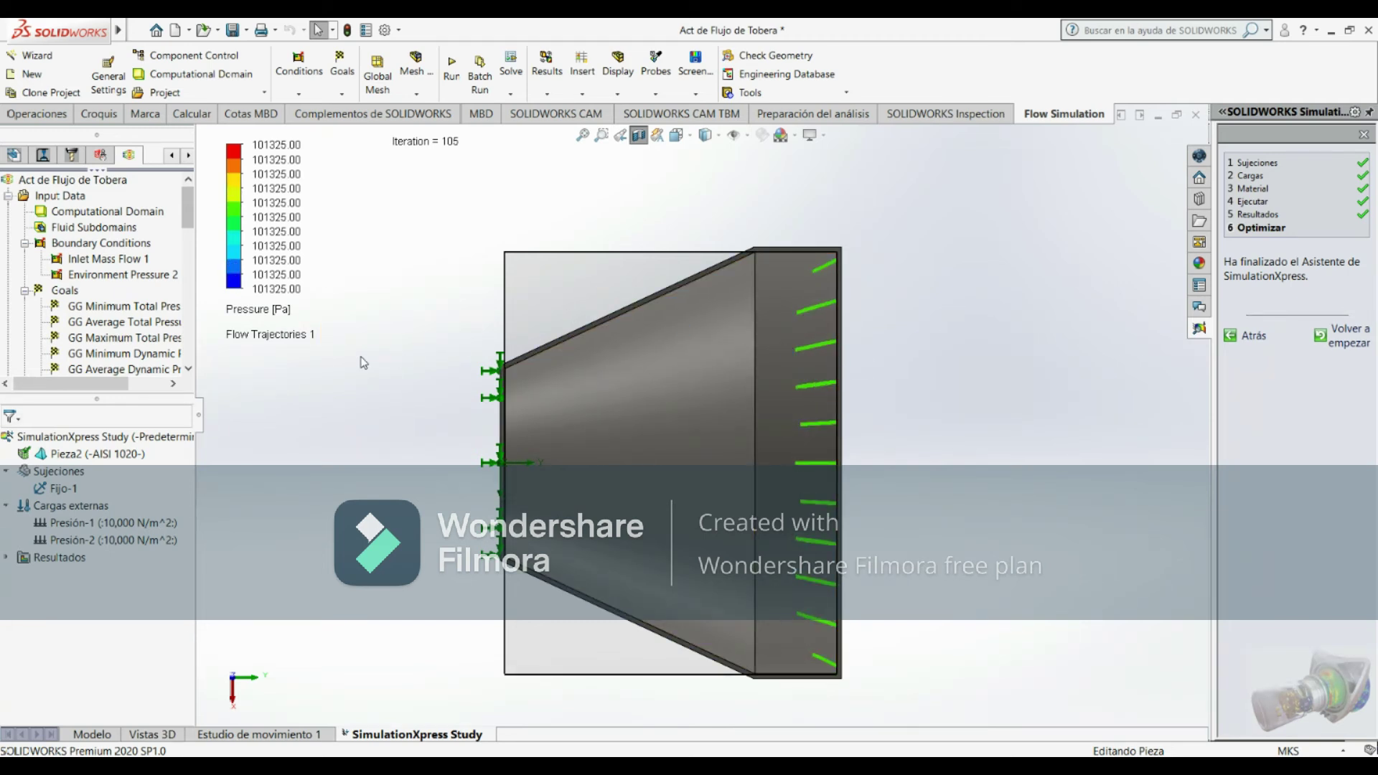
Recolour the flow trajectories by Velocity, then by Temperature
left_click(258, 310)
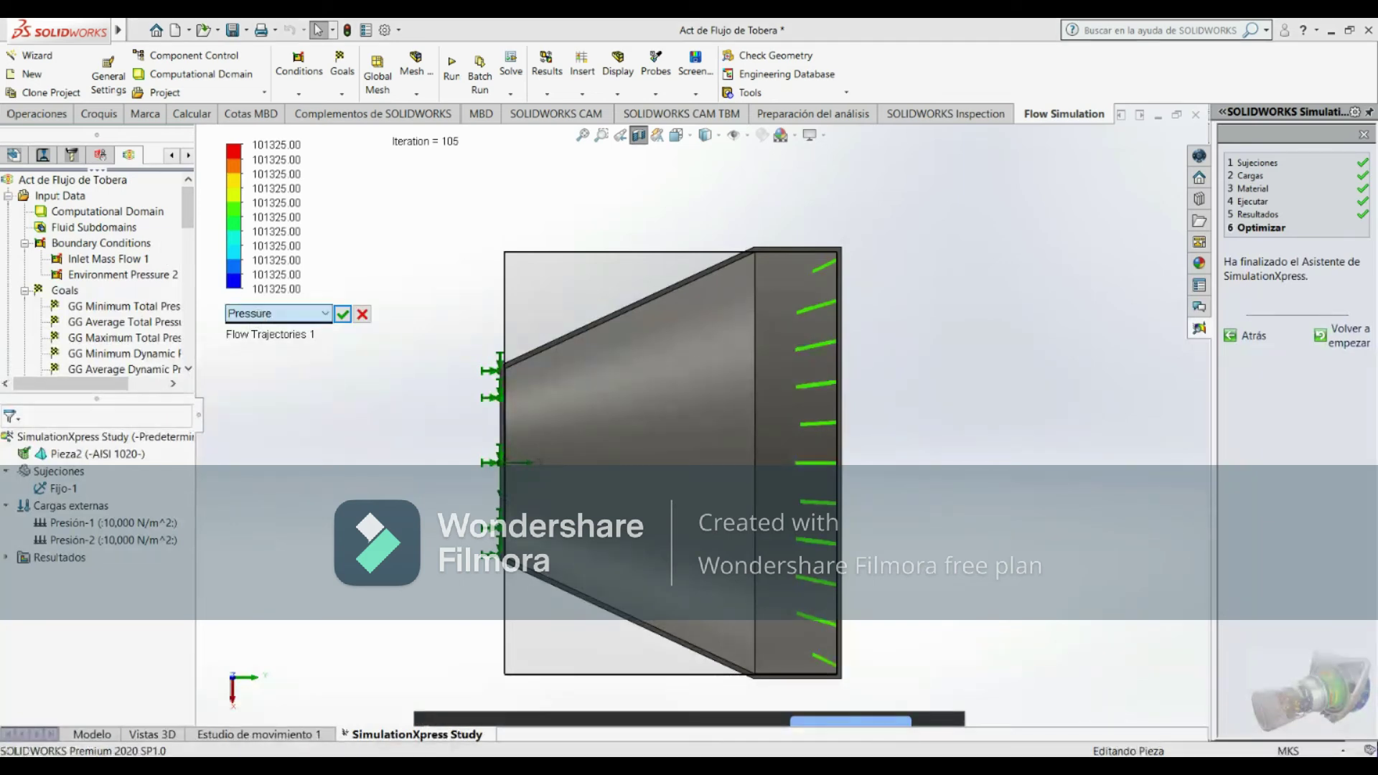
key("Down")
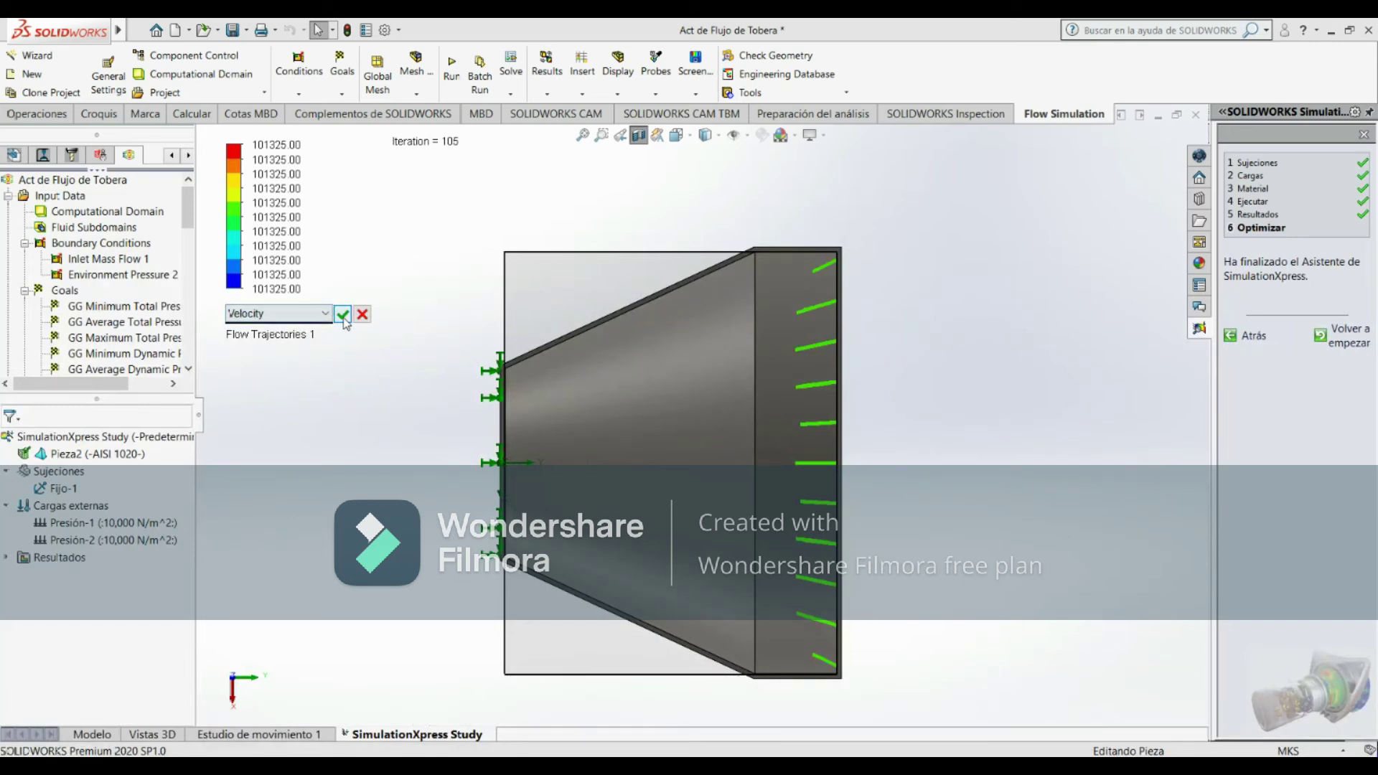
left_click(342, 314)
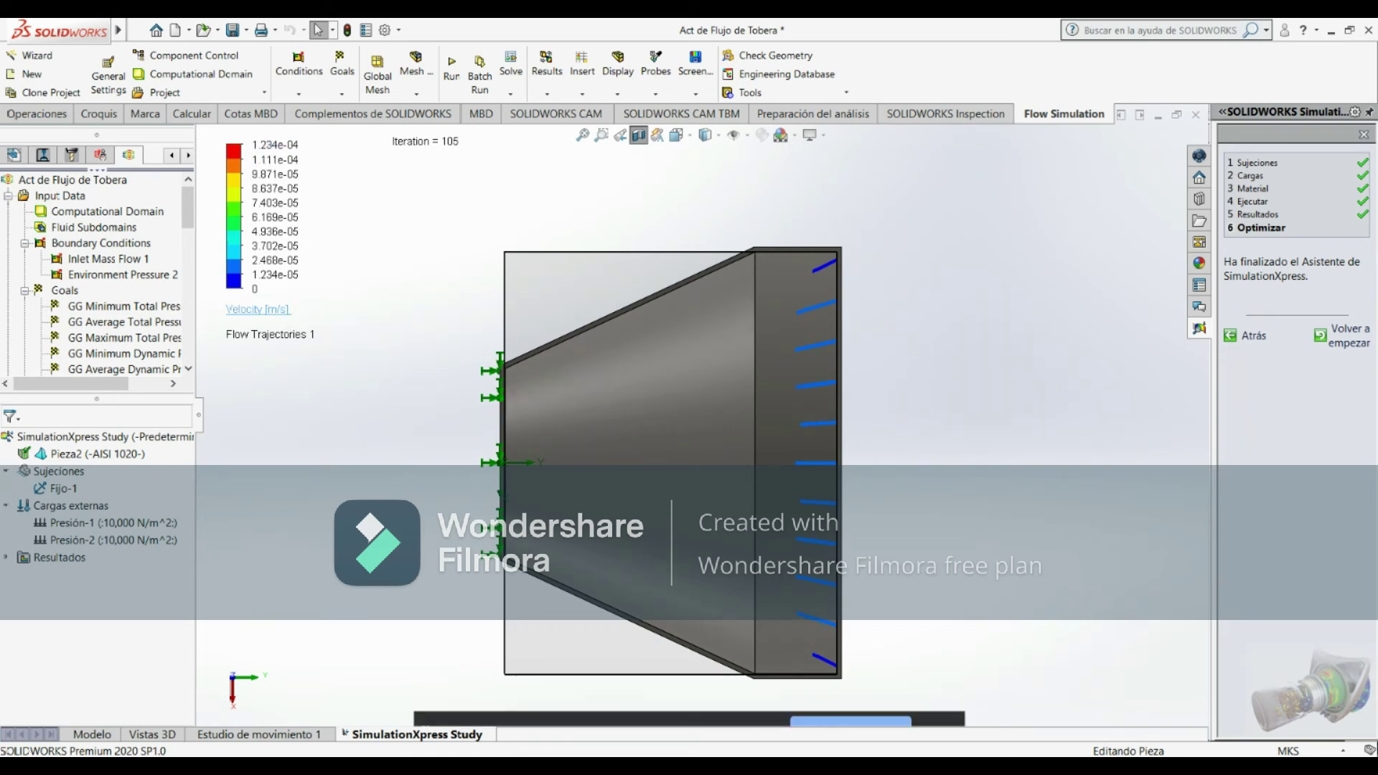
left_click(254, 313)
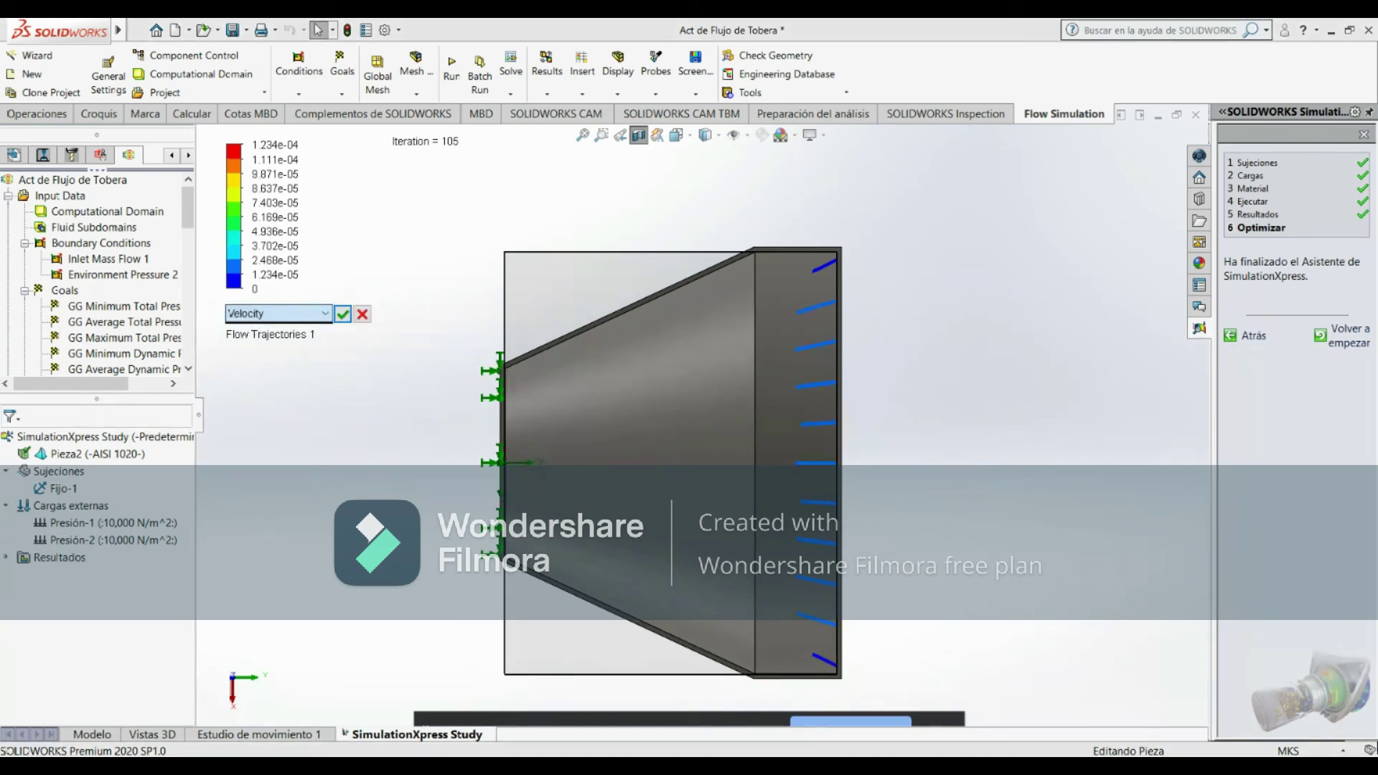
left_click(325, 313)
left_click(265, 351)
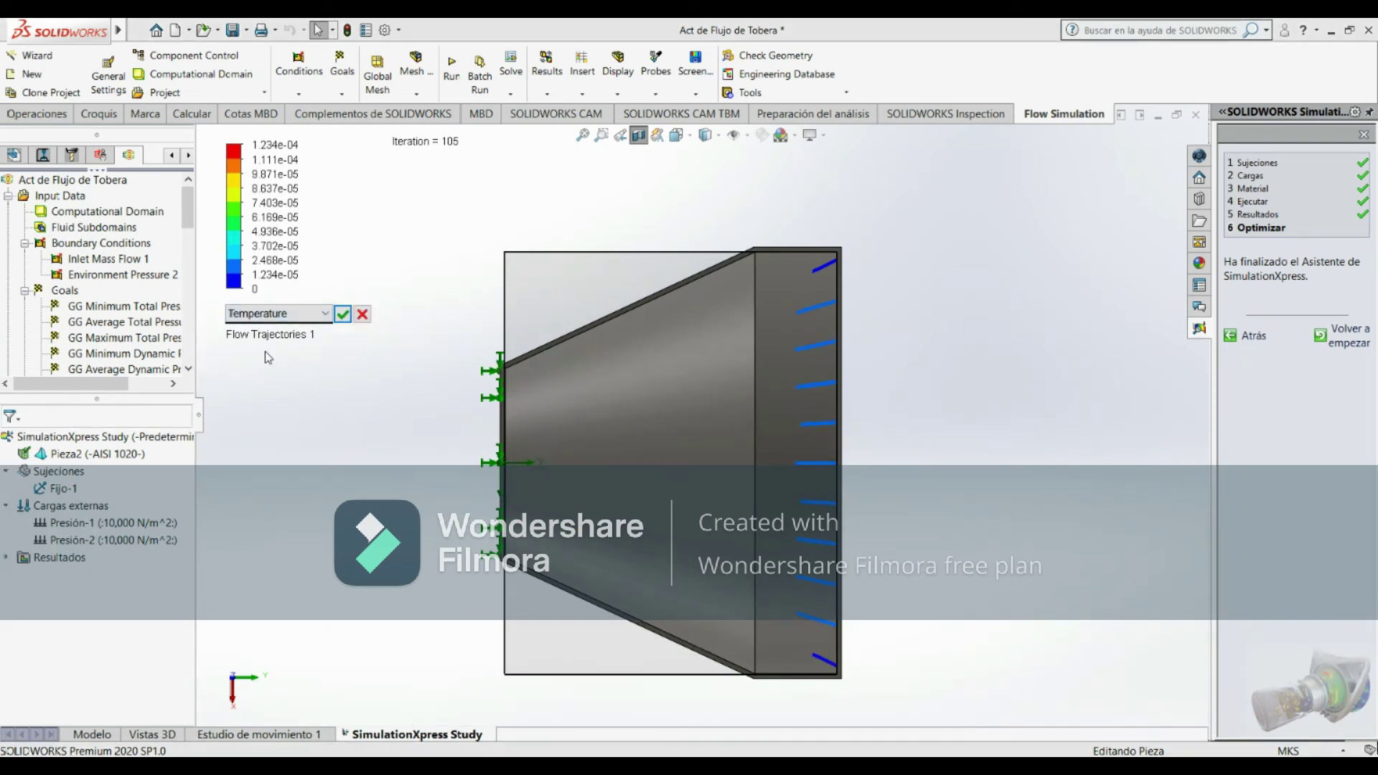
left_click(343, 314)
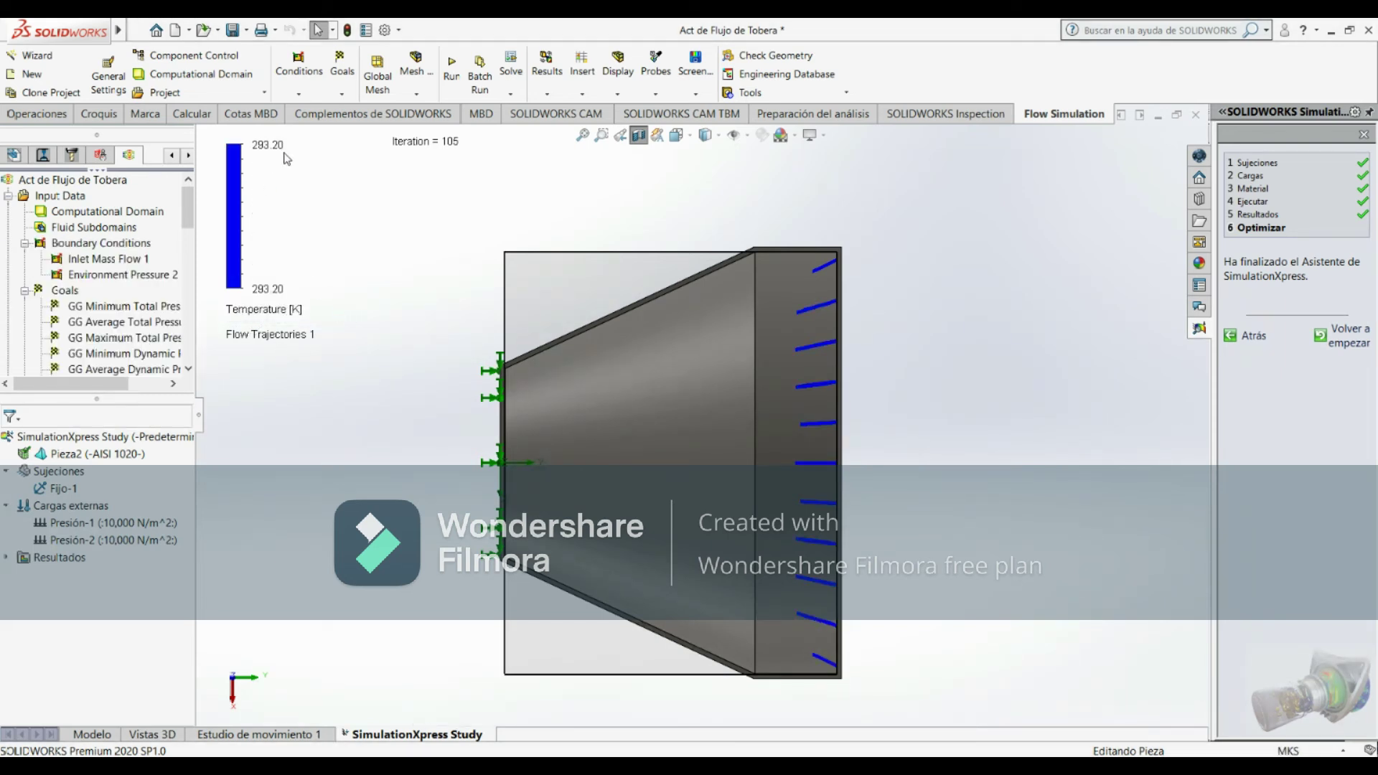
Try Temperature (Fluid) and Velocity (X) colourings, ending on Velocity (Z)
left_click(294, 316)
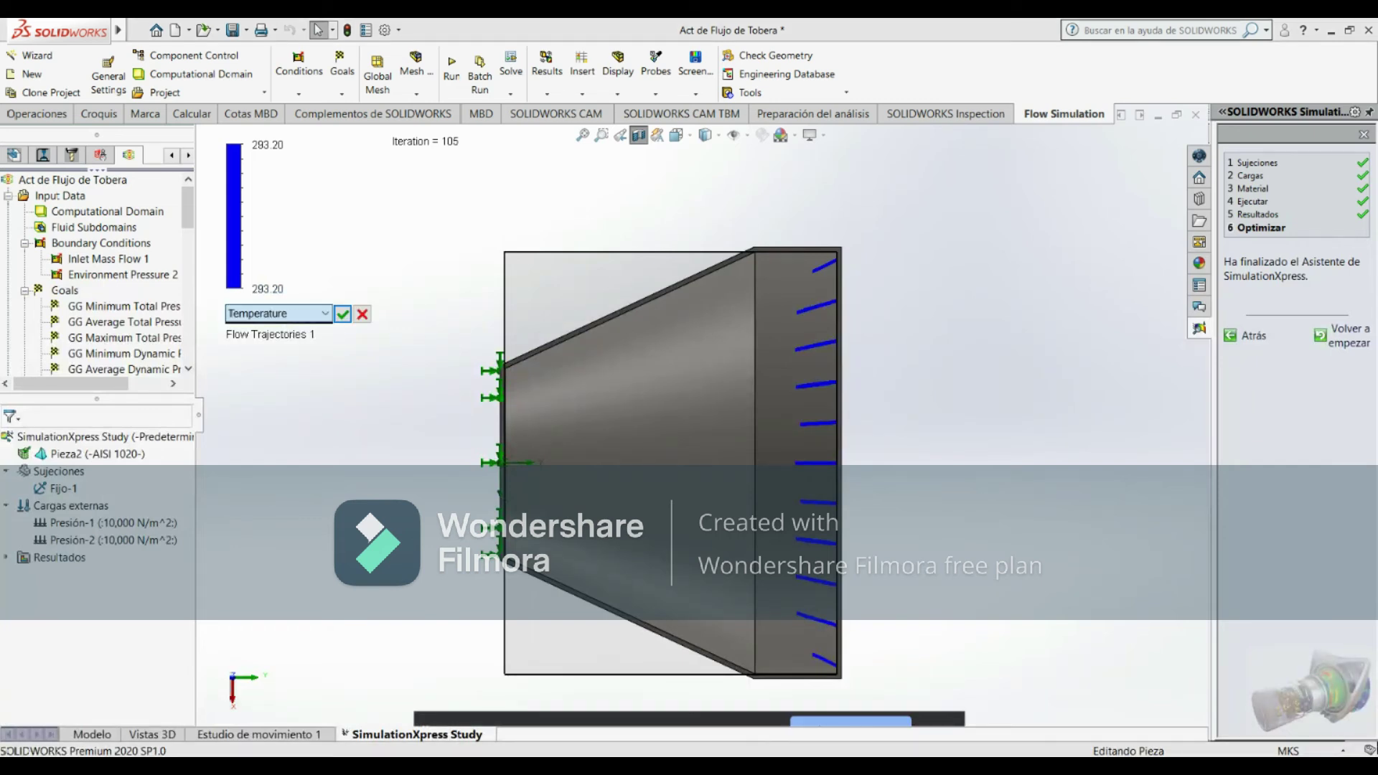
left_click(342, 314)
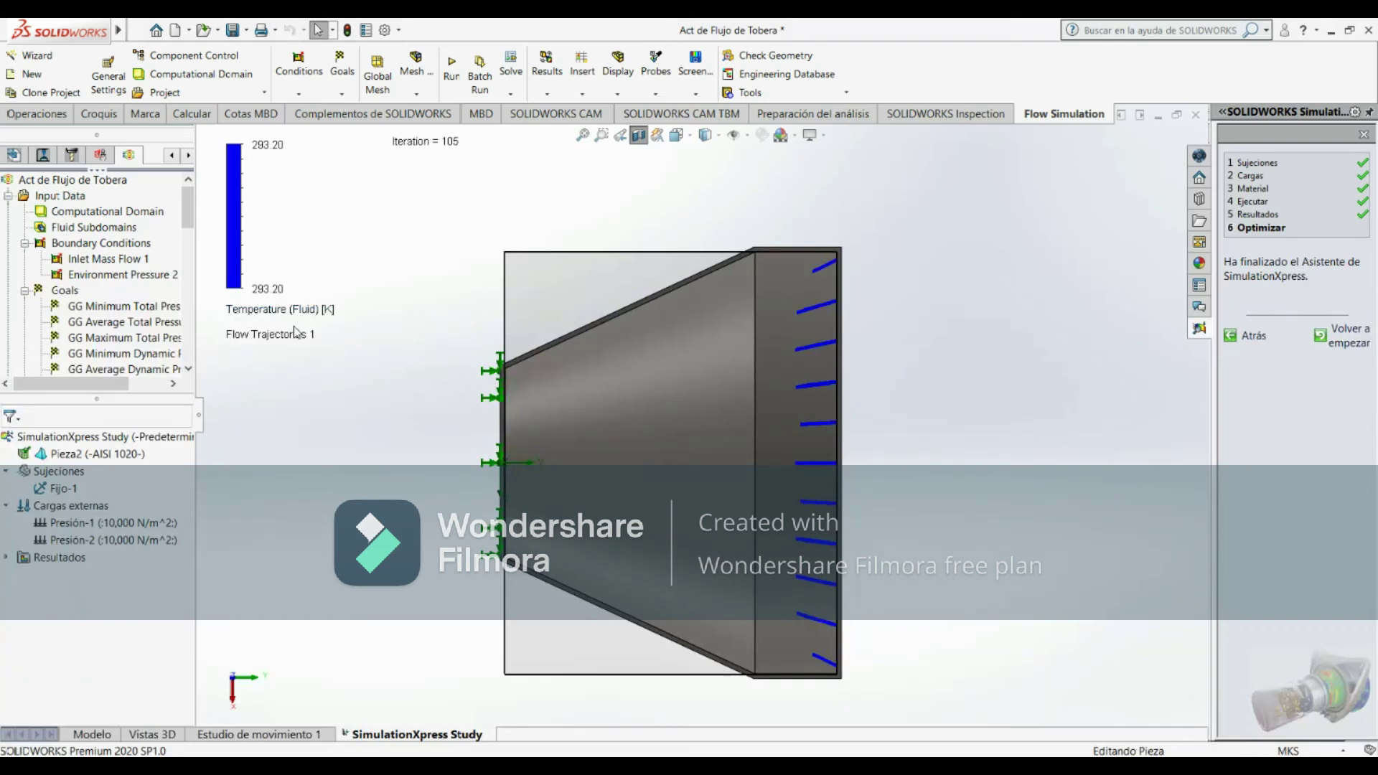
left_click(277, 310)
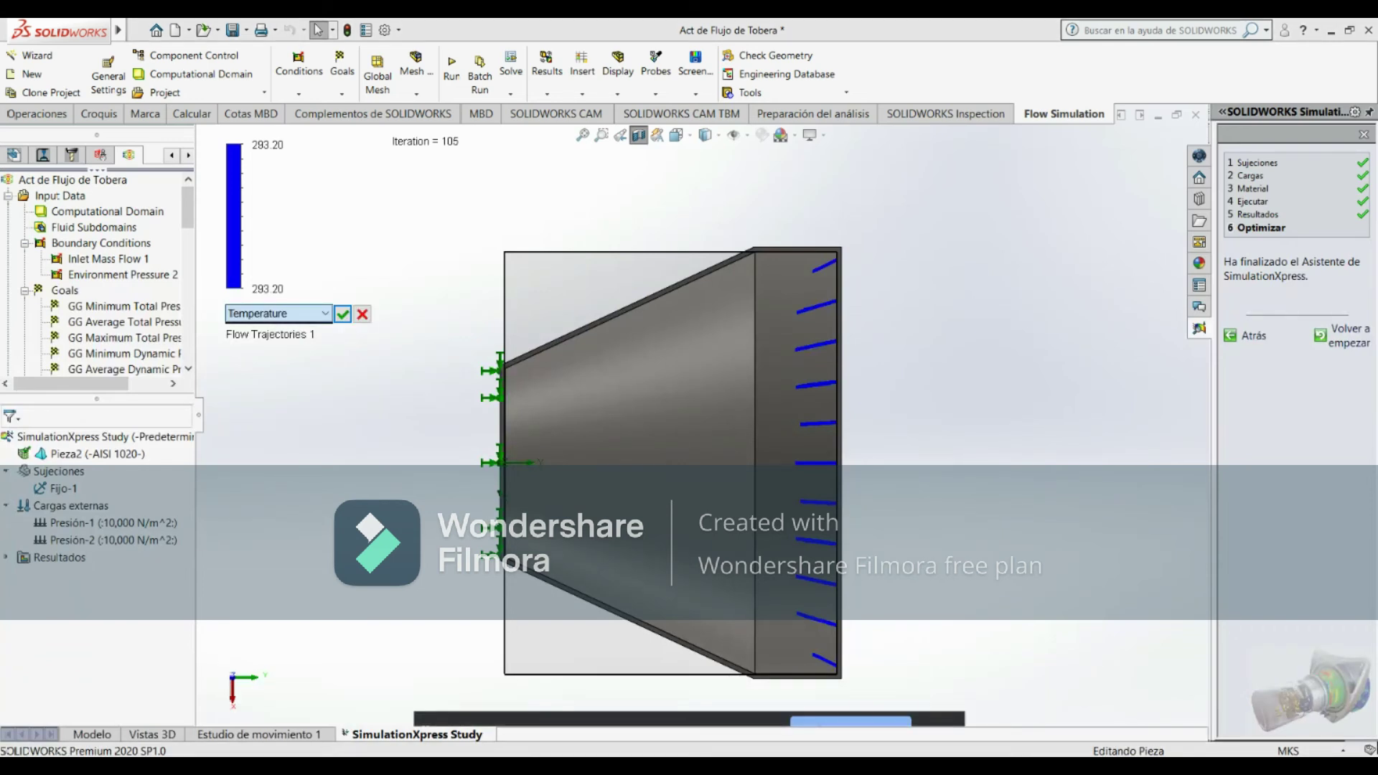
left_click(342, 313)
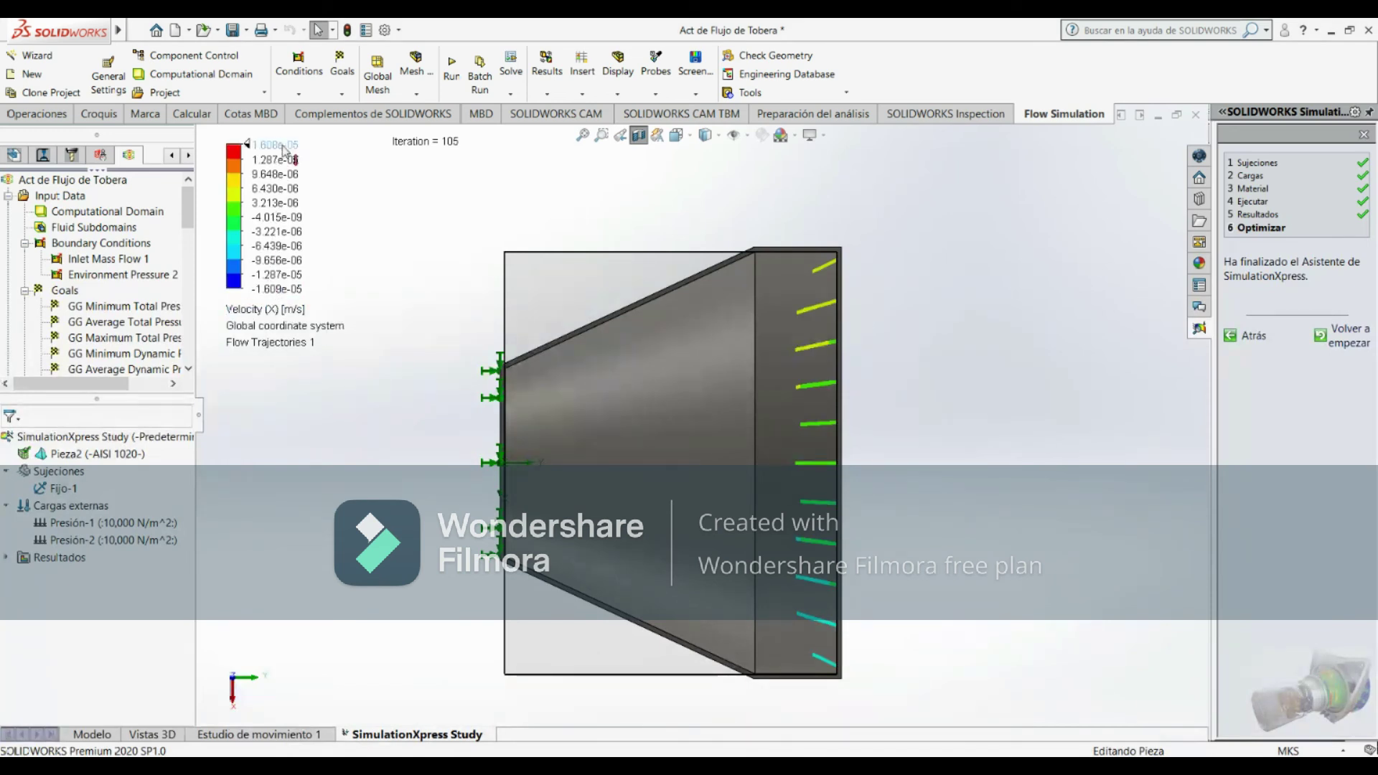
left_click(279, 313)
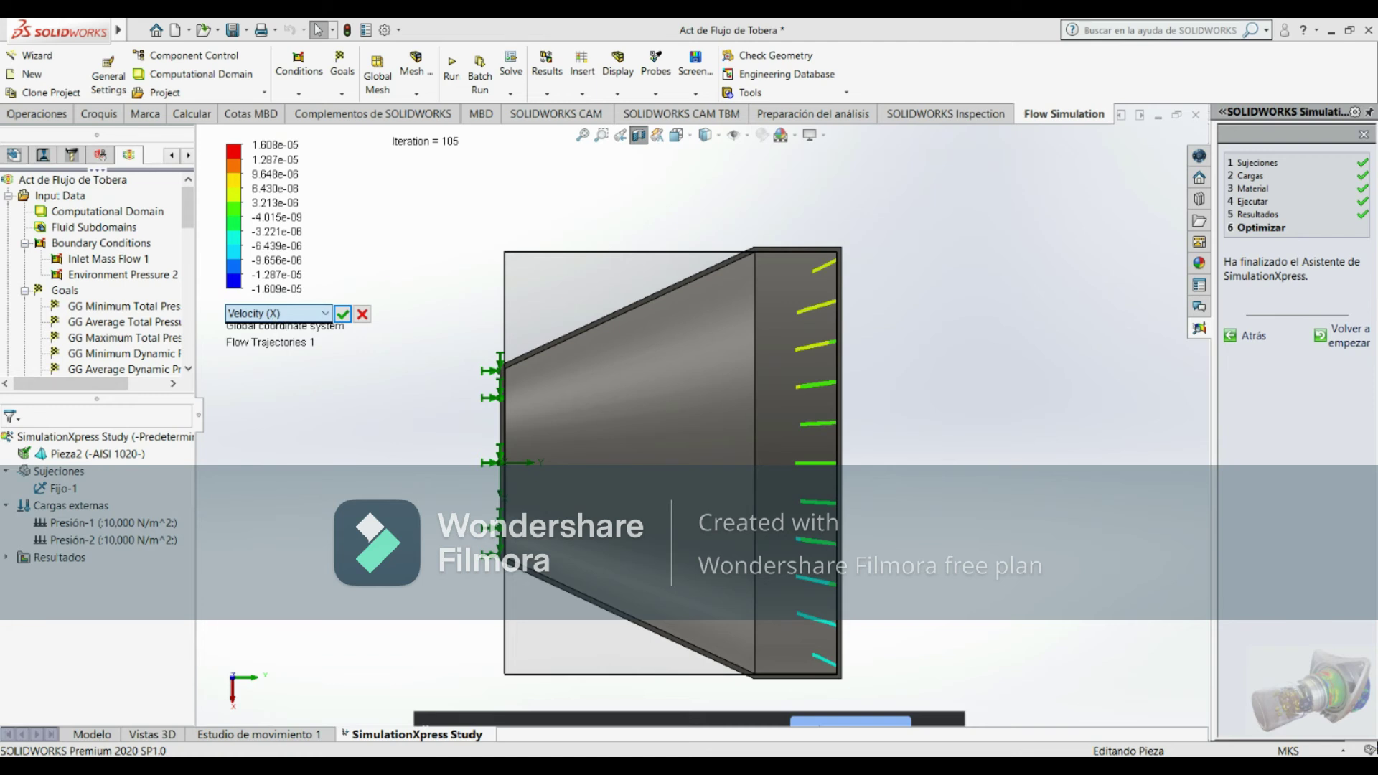
left_click(342, 314)
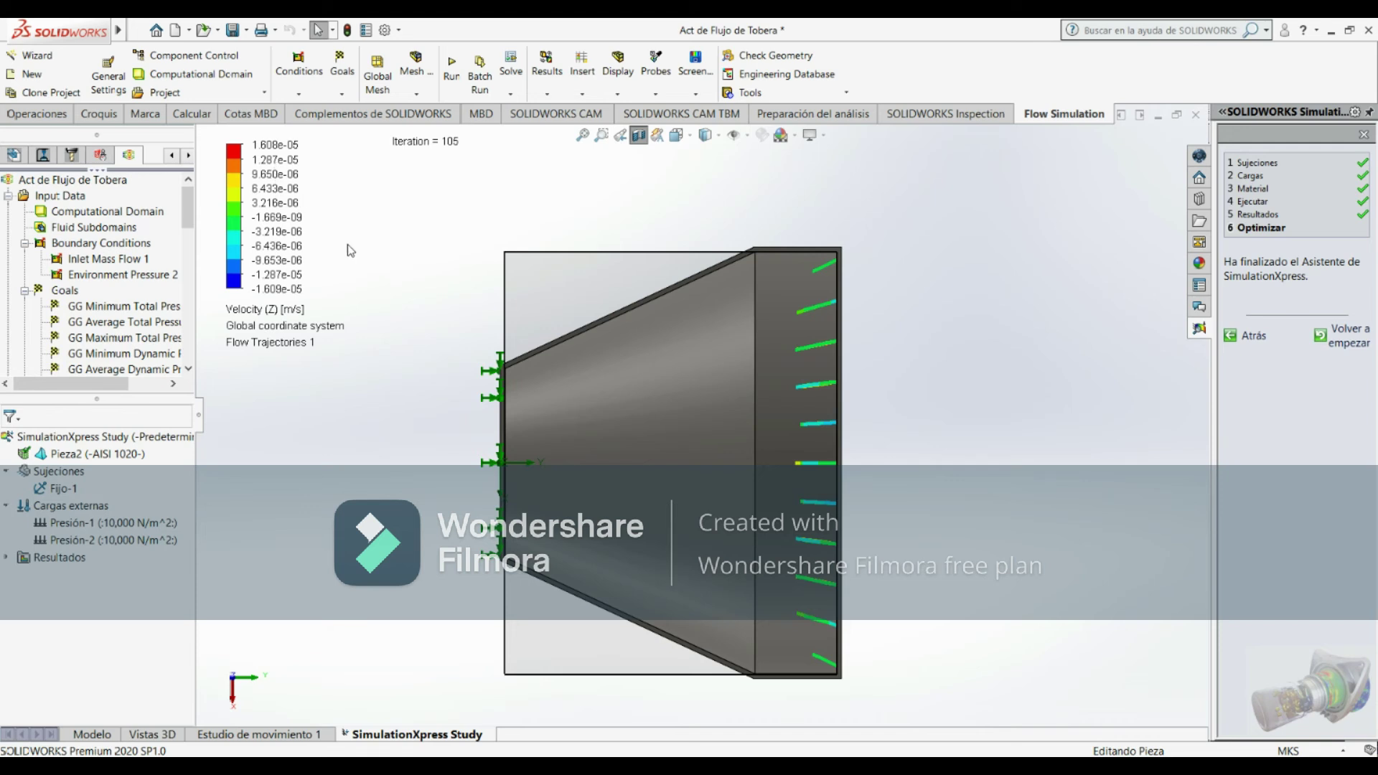
Set an isometric view and dismiss the 'Word application is closed' report warning
key("ctrl+7")
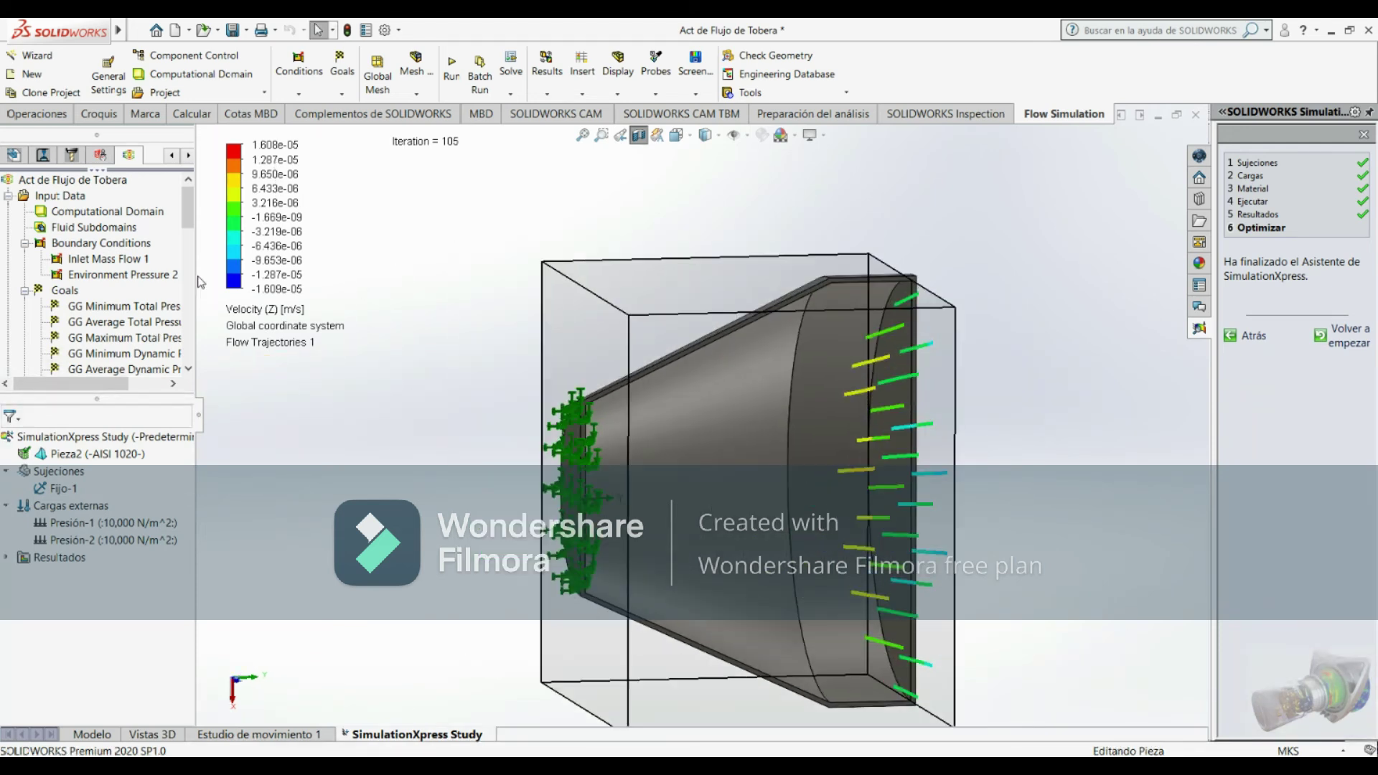
left_click_drag(190, 220, 183, 378)
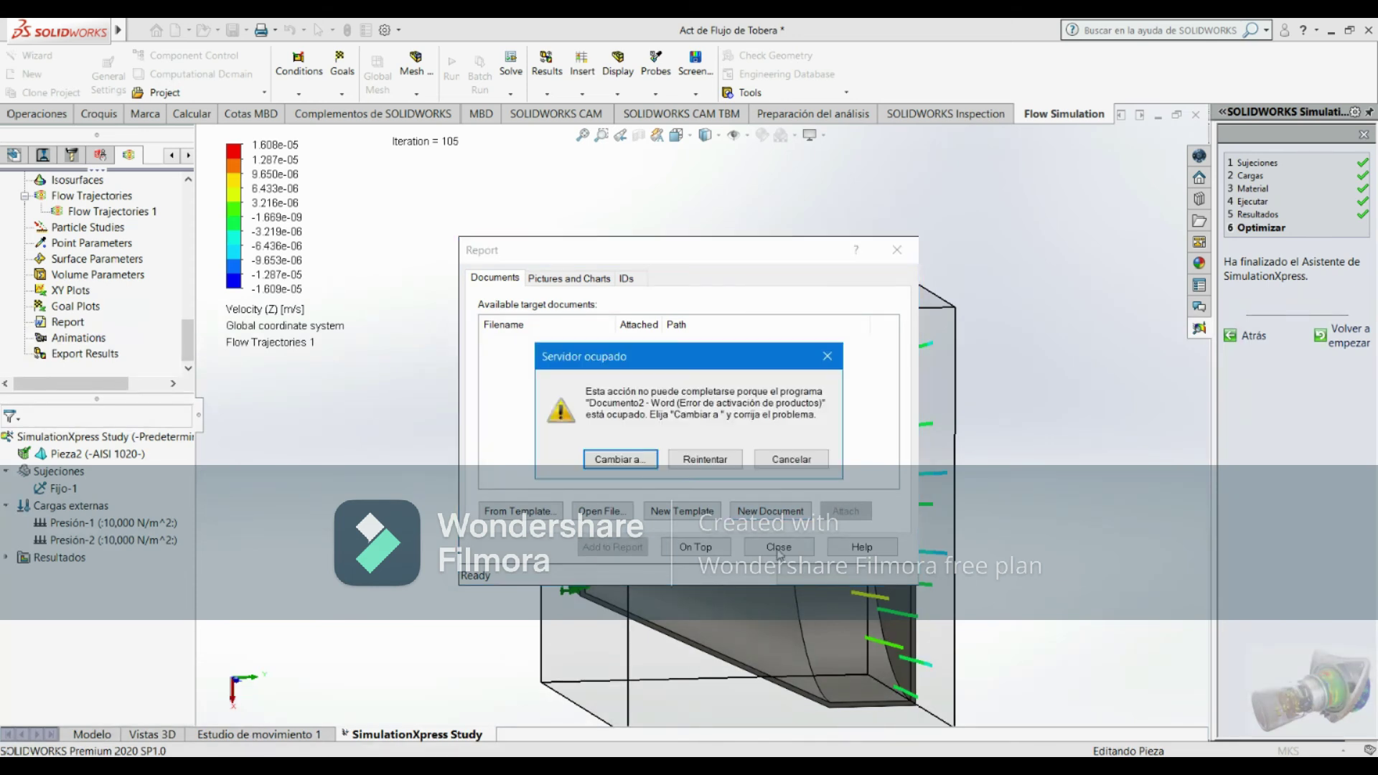
left_click_drag(734, 351, 735, 328)
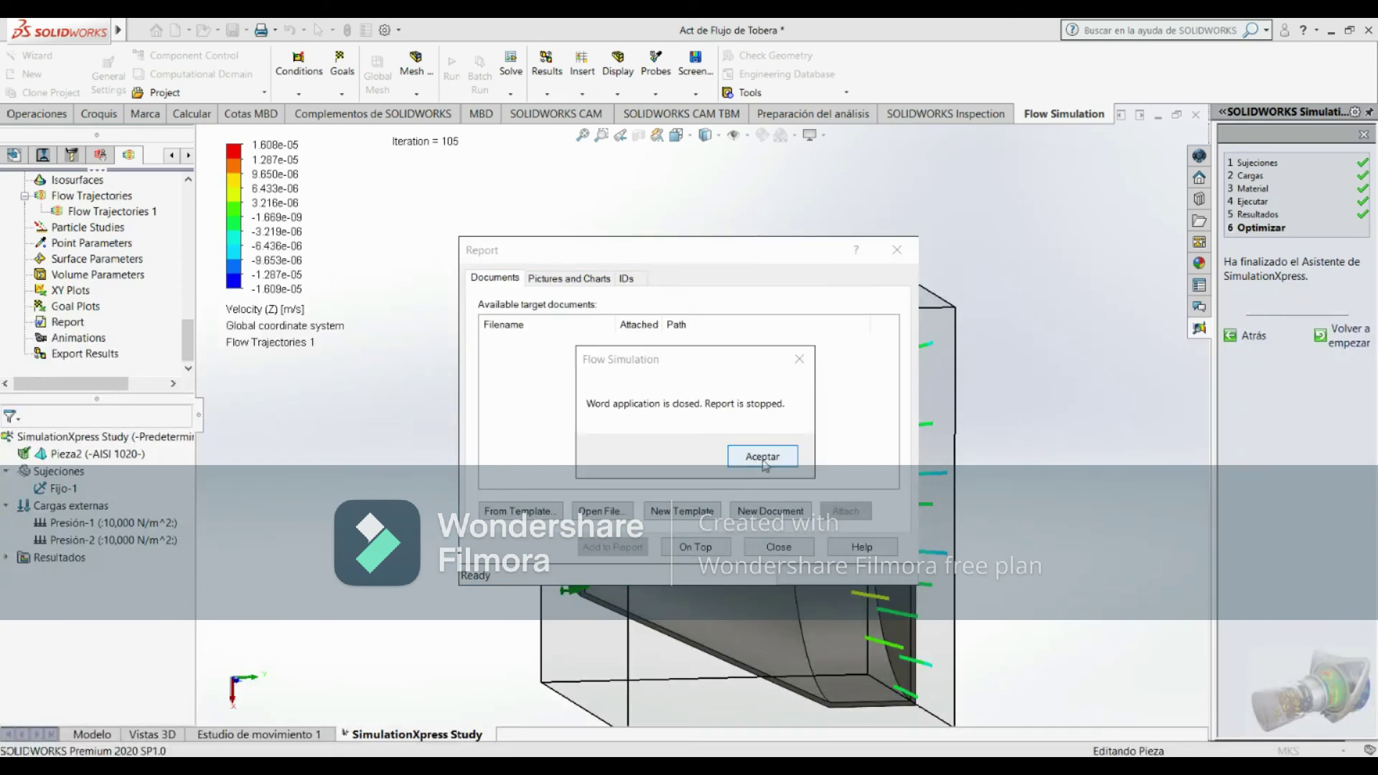
left_click(763, 462)
Dismiss the report window and orbit the nozzle to a new viewing angle
key("f")
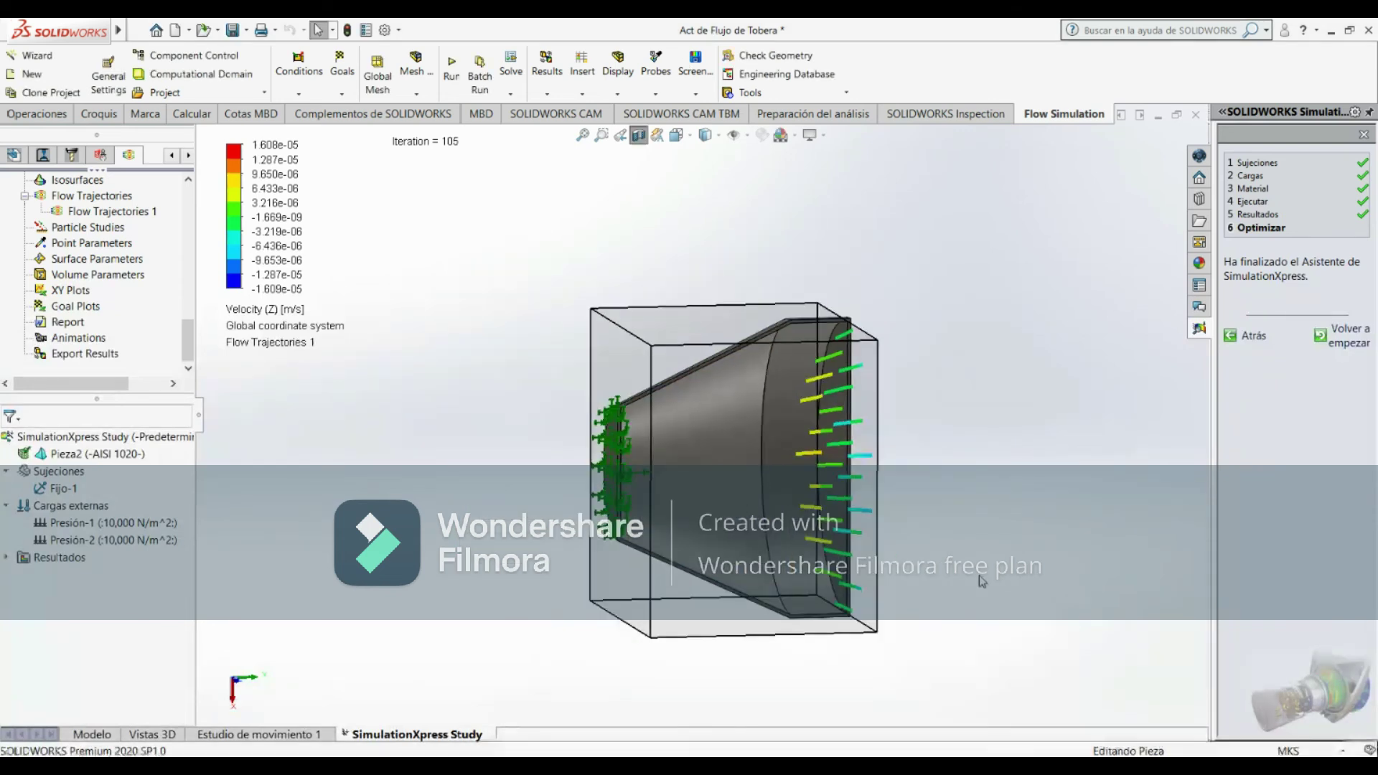
middle_click_drag(938, 624, 912, 631)
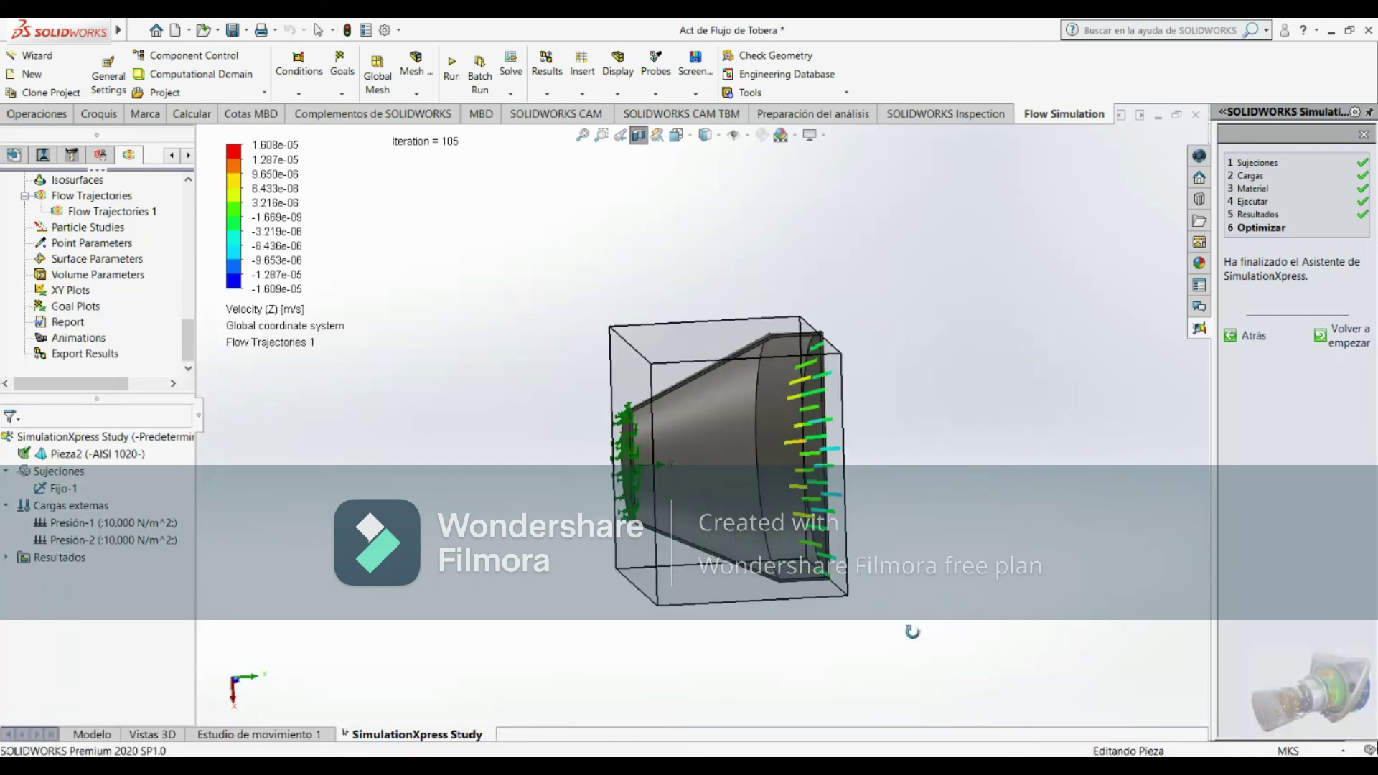
middle_click_drag(952, 564, 931, 554)
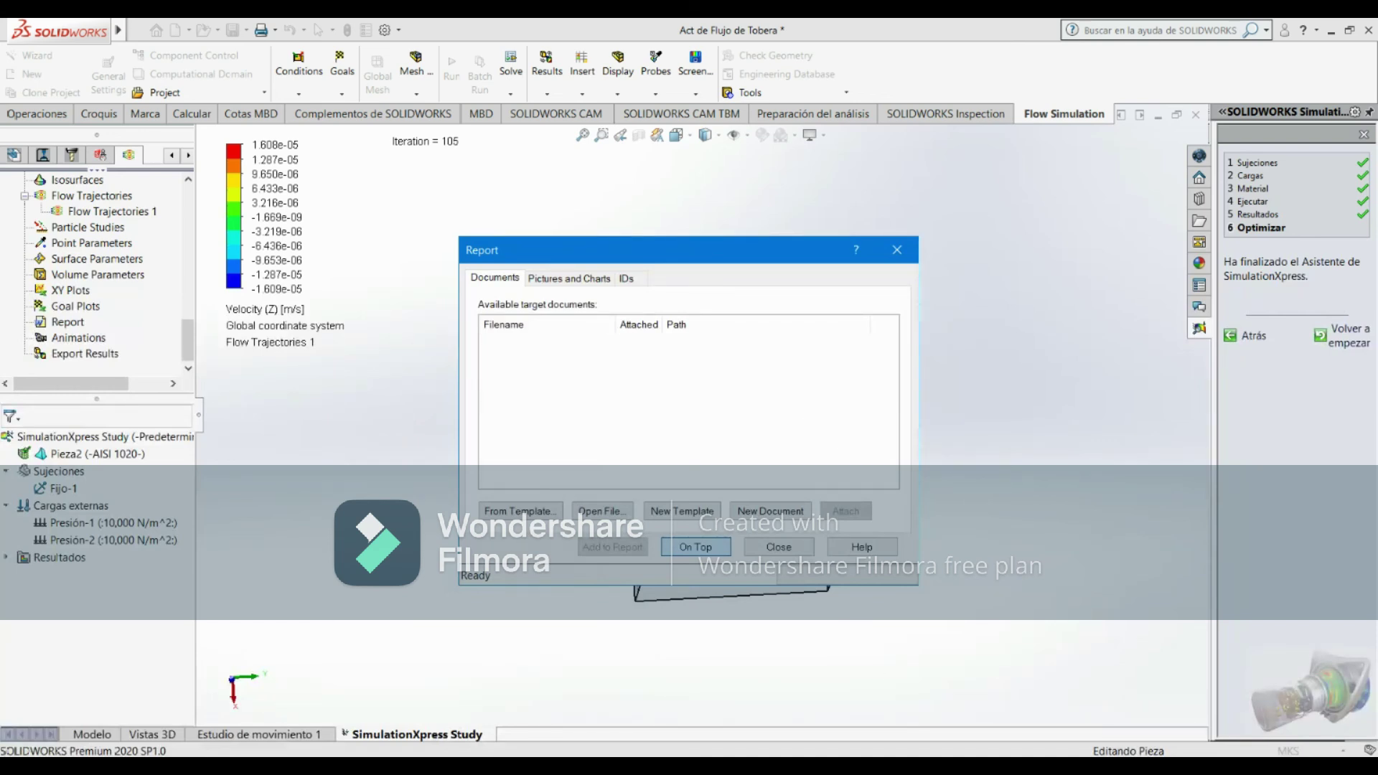
Build the Word project report from the 'flow simulation report' template in REPORTS
key("Escape")
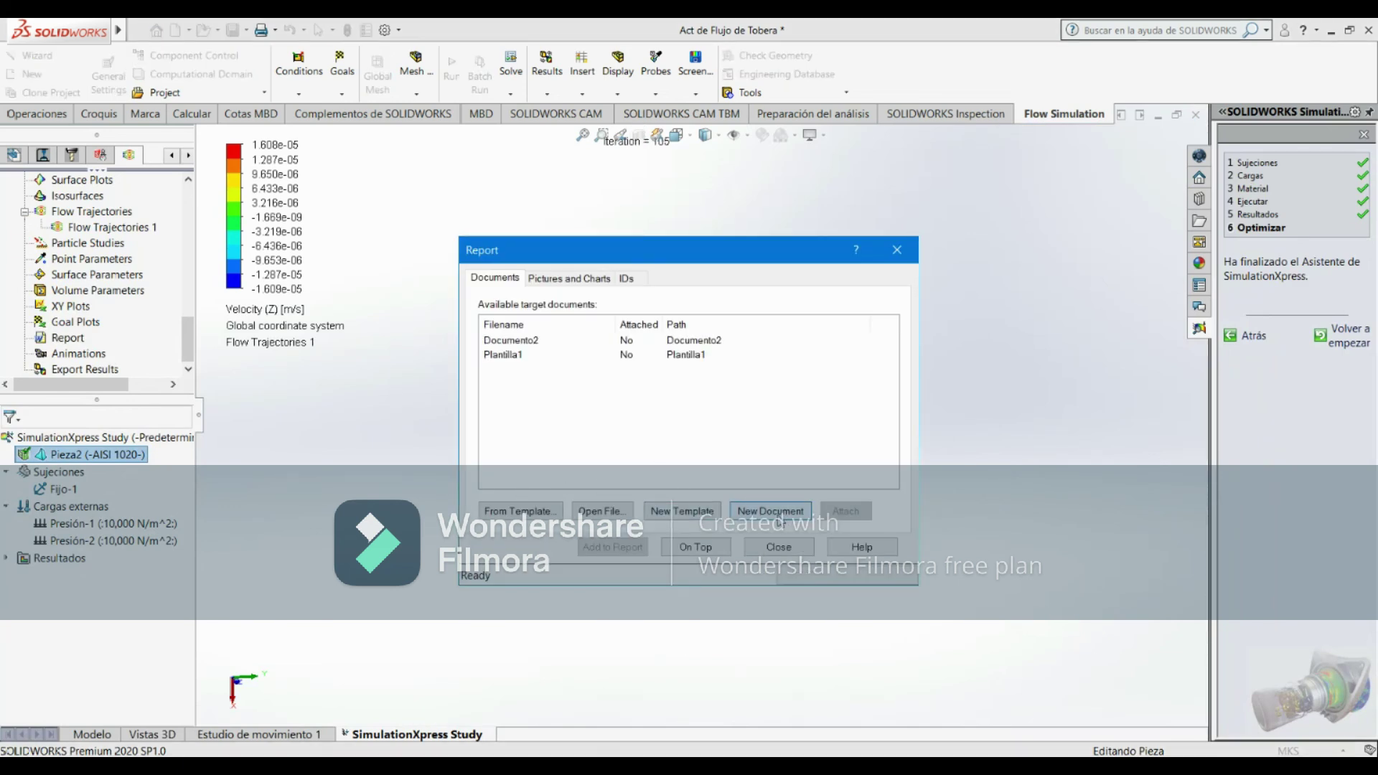
left_click(520, 512)
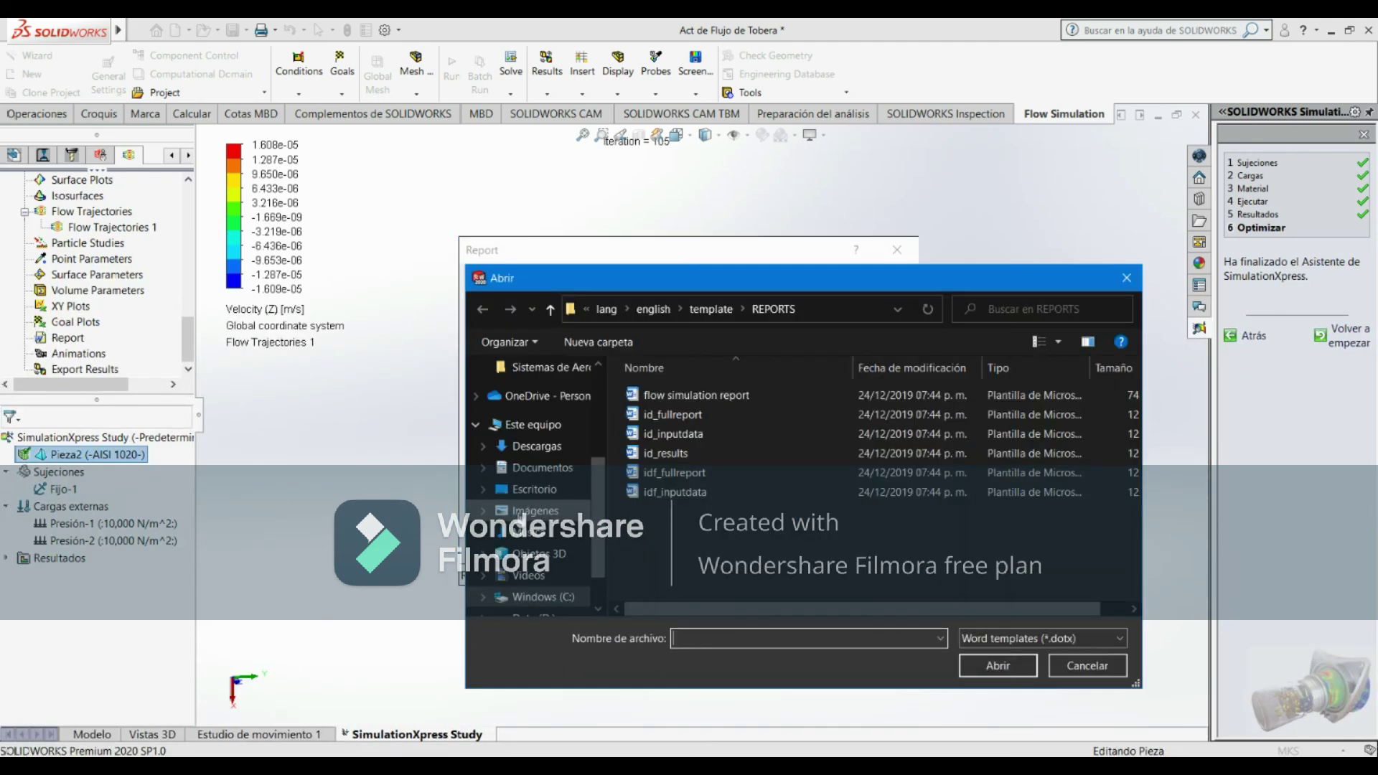
left_click(732, 395)
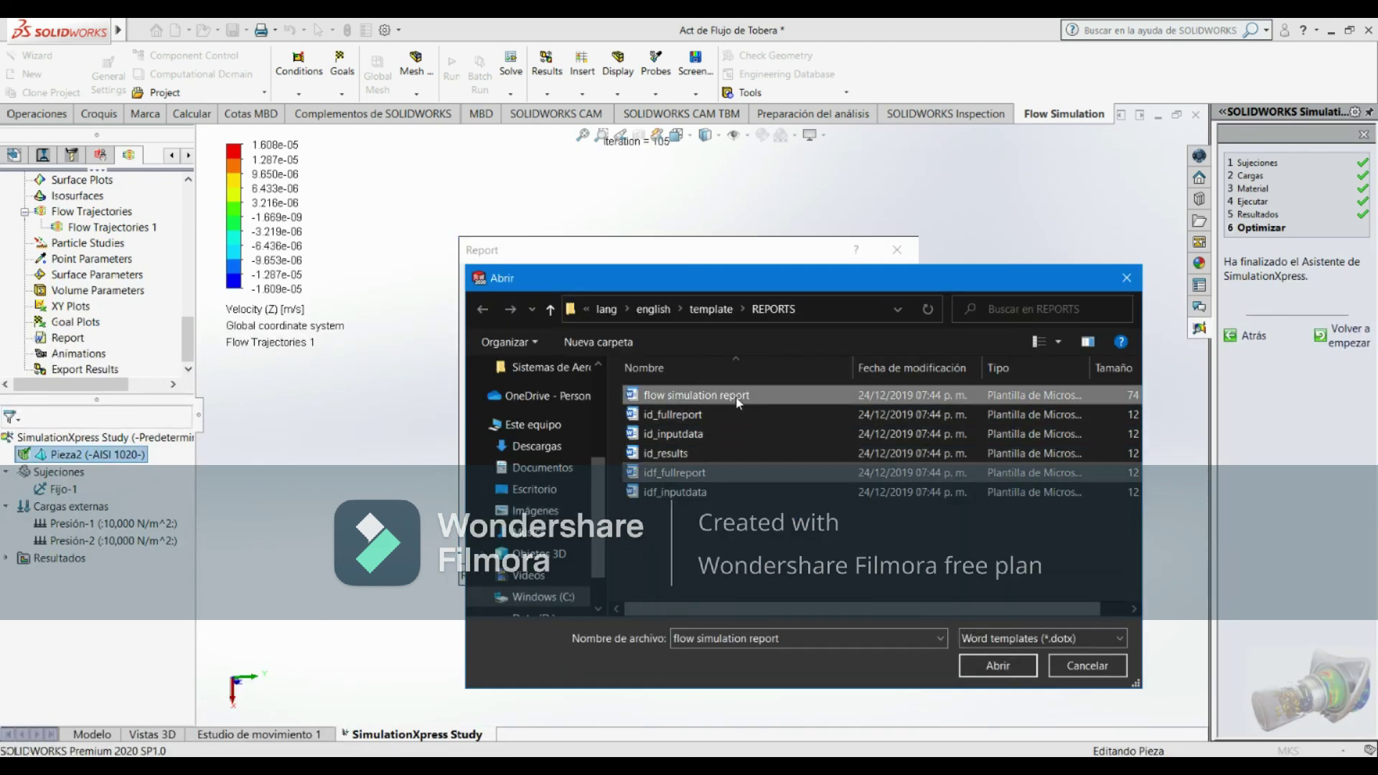
left_click(979, 665)
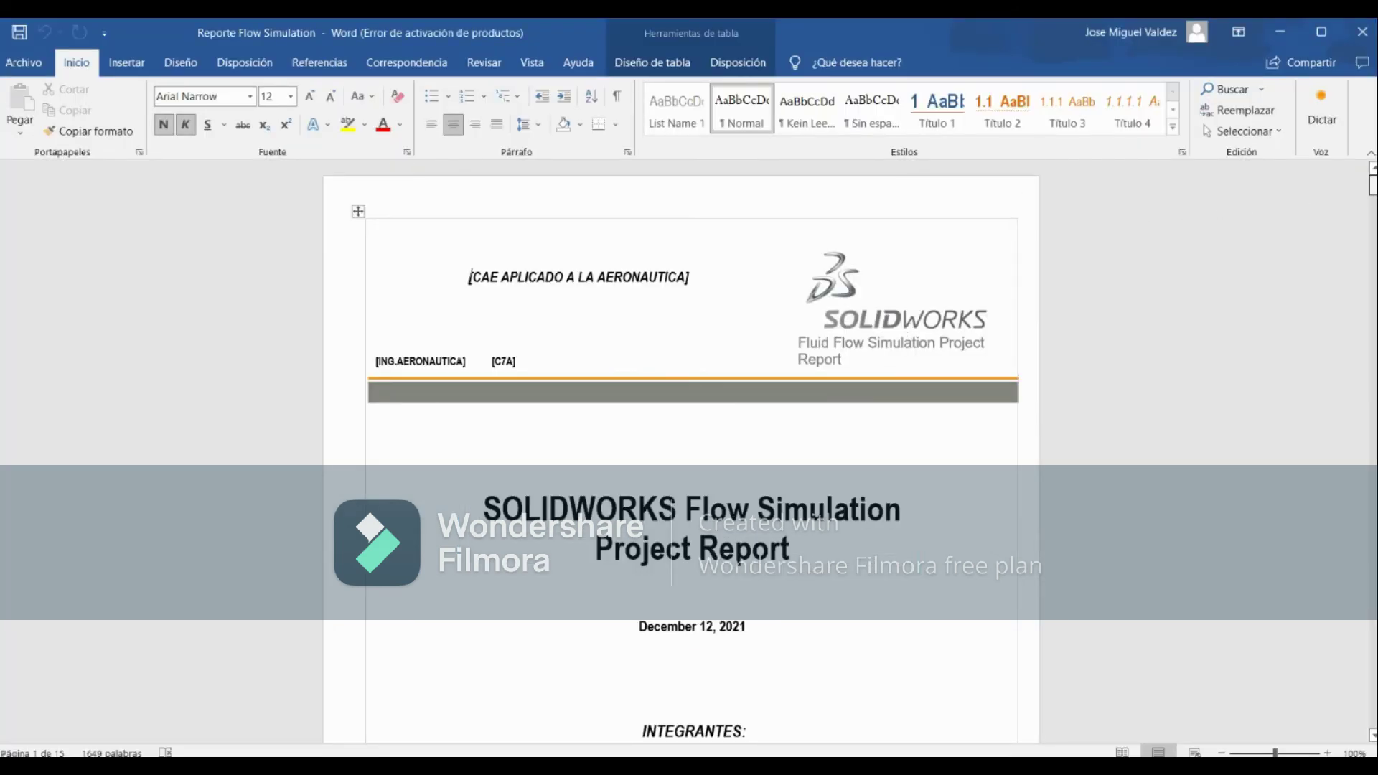
scroll(692, 459, "down", 2)
scroll(692, 459, "down", 1)
scroll(692, 402, "down", 1)
scroll(692, 402, "down", 1)
left_click_drag(1371, 203, 1369, 319)
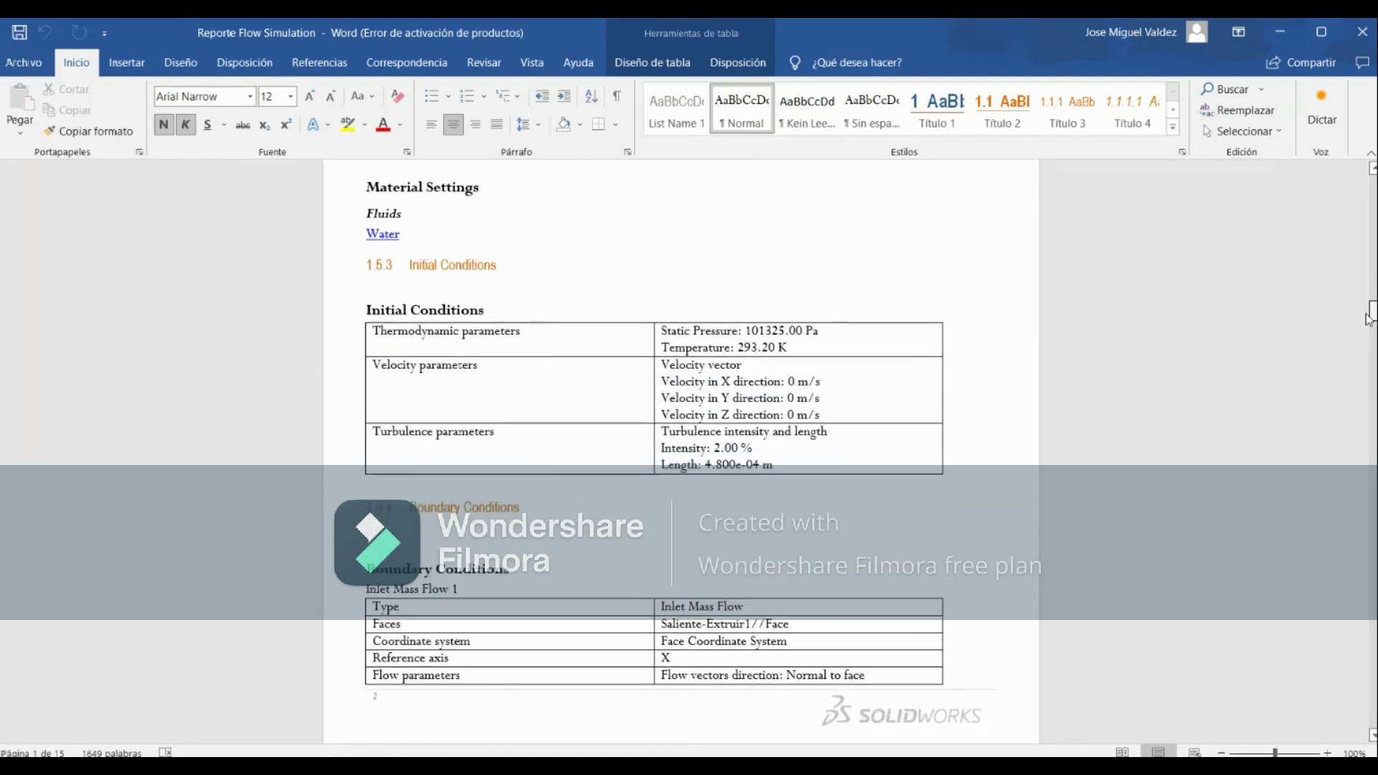
left_click_drag(1369, 319, 1340, 677)
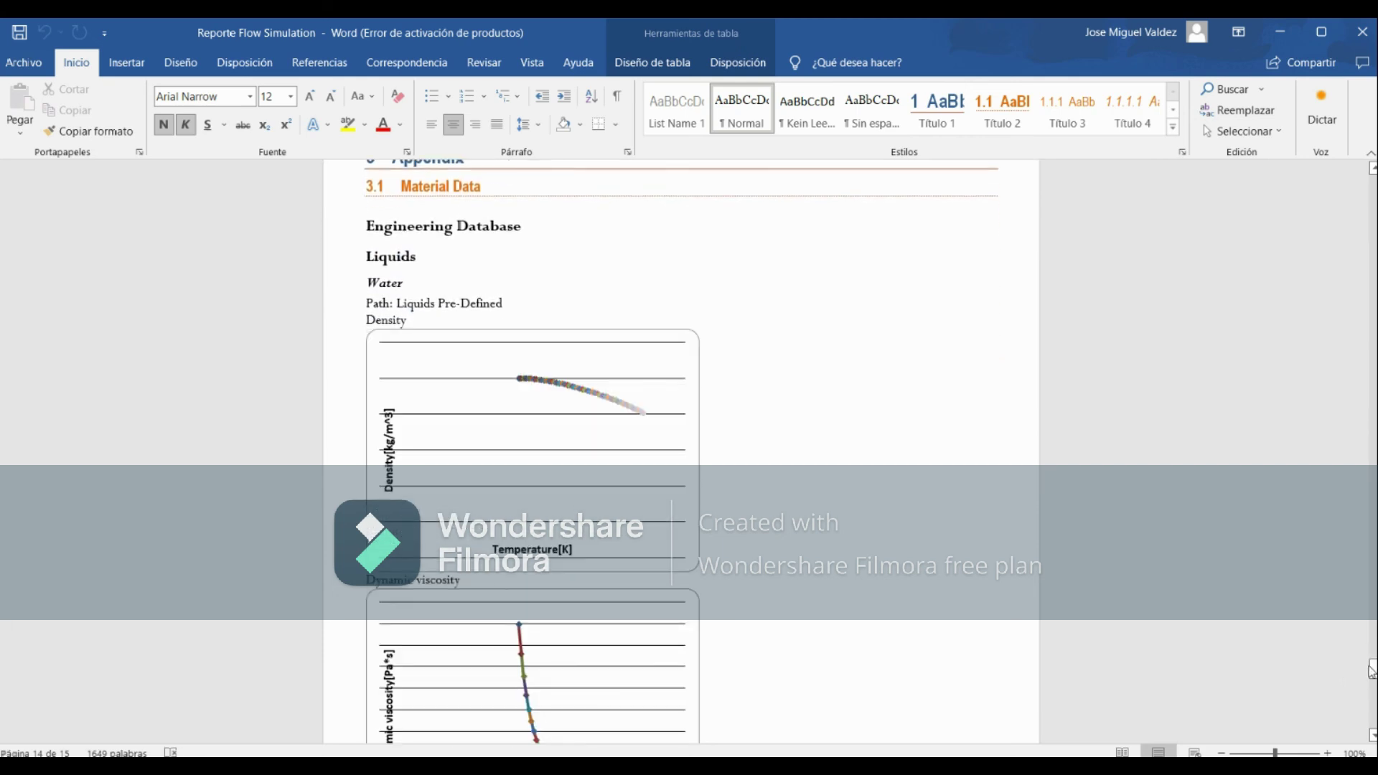
left_click_drag(1372, 671, 1372, 718)
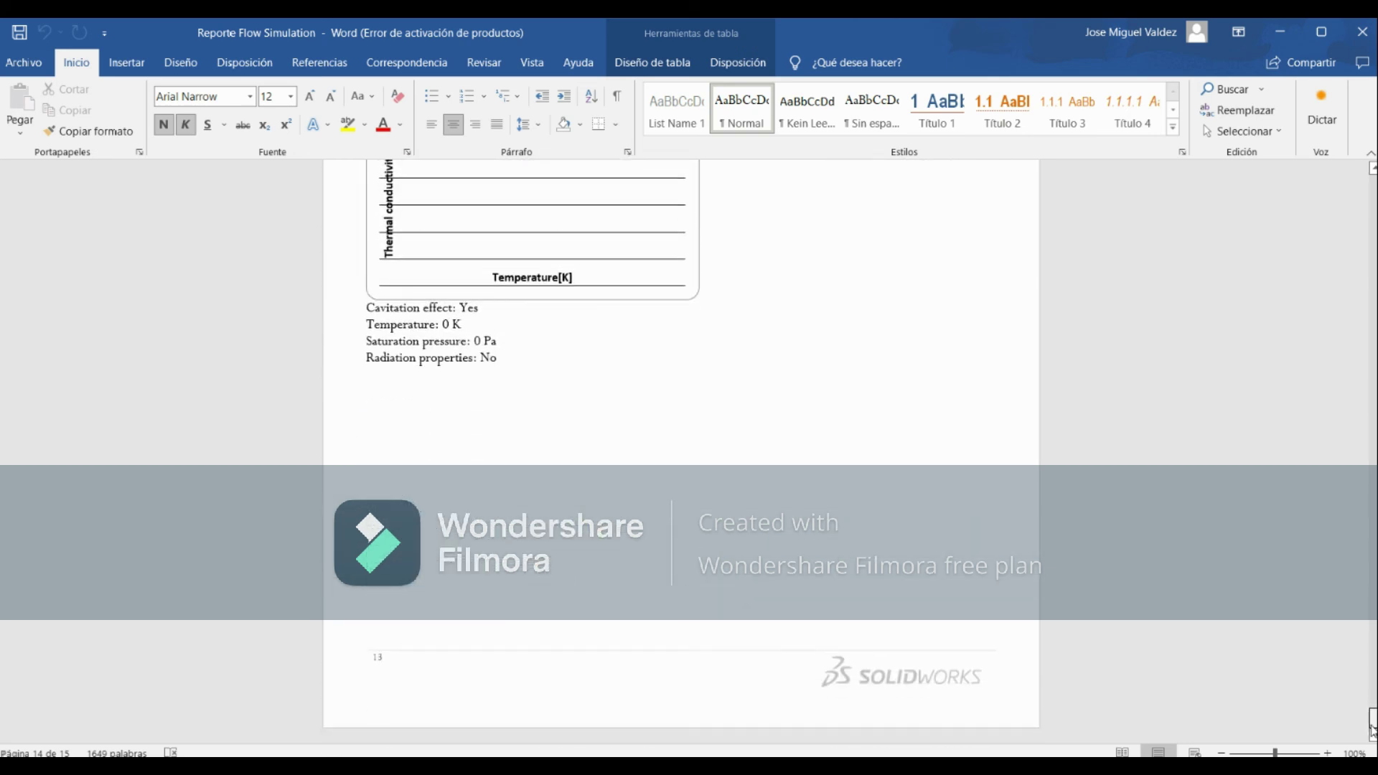